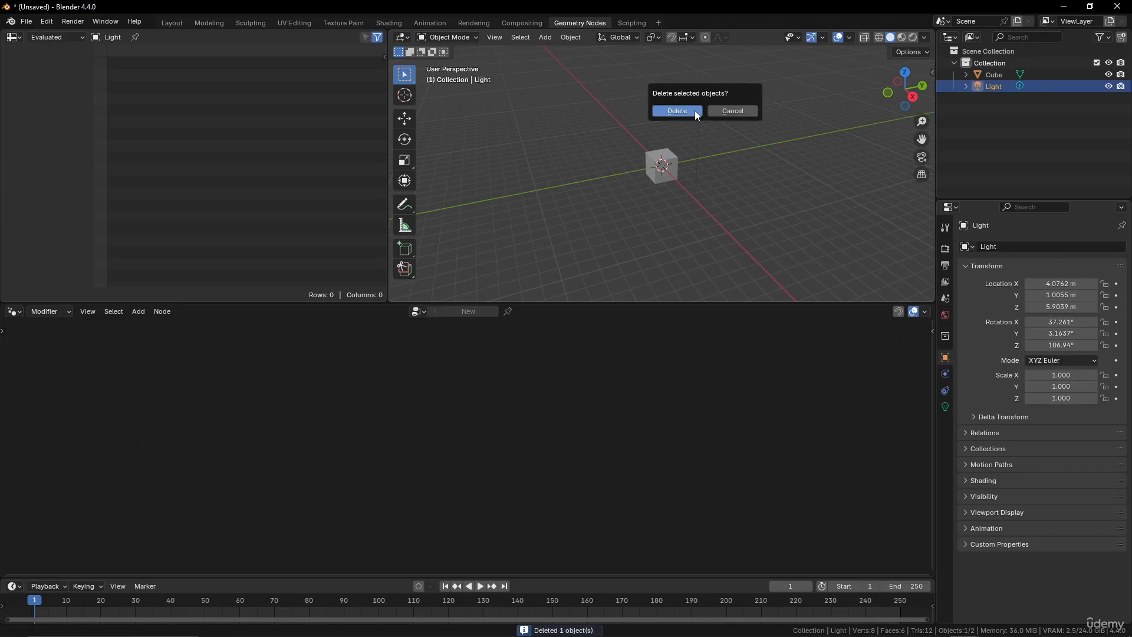
Delete the light, select the cube, and create a new Geometry Nodes tree for it.
{"action": "left_click", "coordinate": [695, 111]}
{"action": "left_click", "coordinate": [663, 165]}
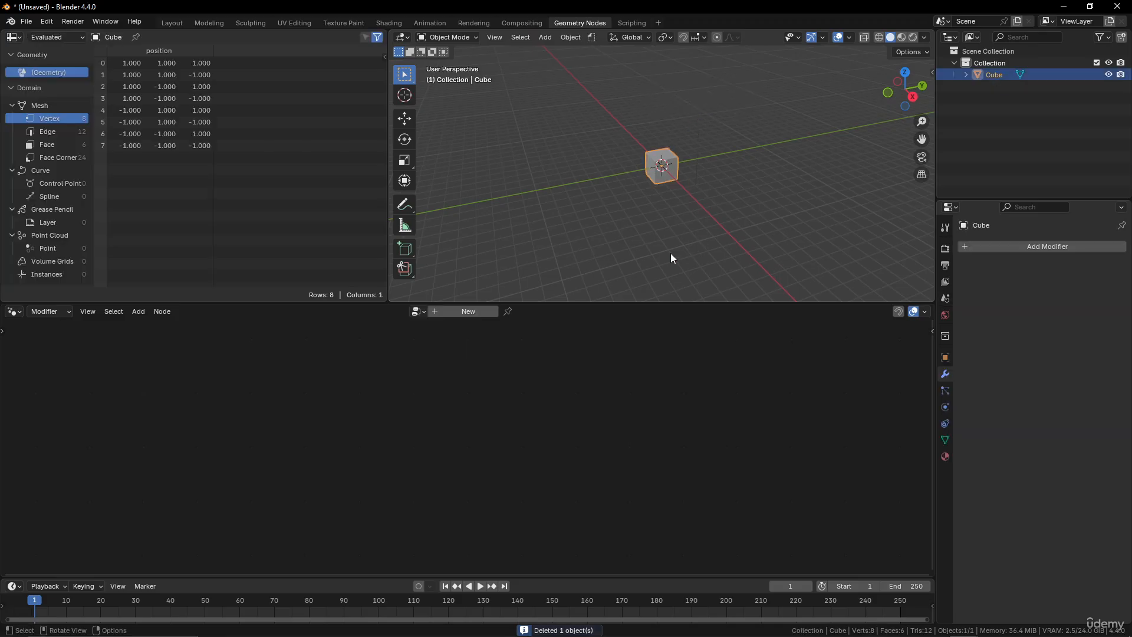
{"action": "left_click", "coordinate": [469, 312]}
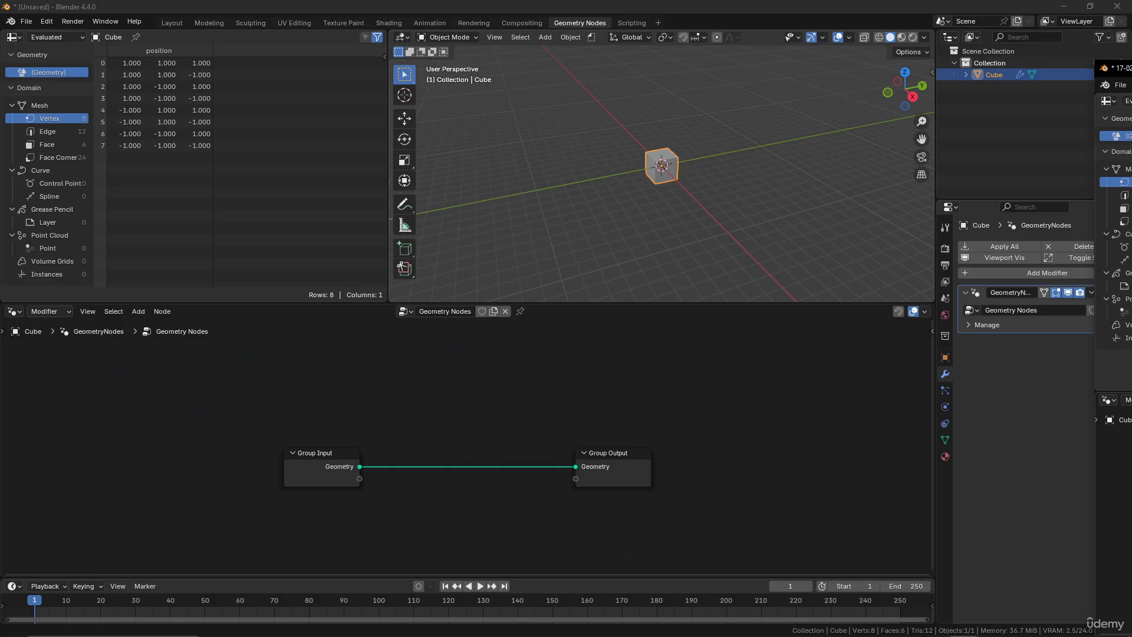
Spread the Group Input and Group Output nodes apart in the node editor.
{"action": "scroll", "coordinate": [666, 171], "scroll_direction": "up", "scroll_amount": 4}
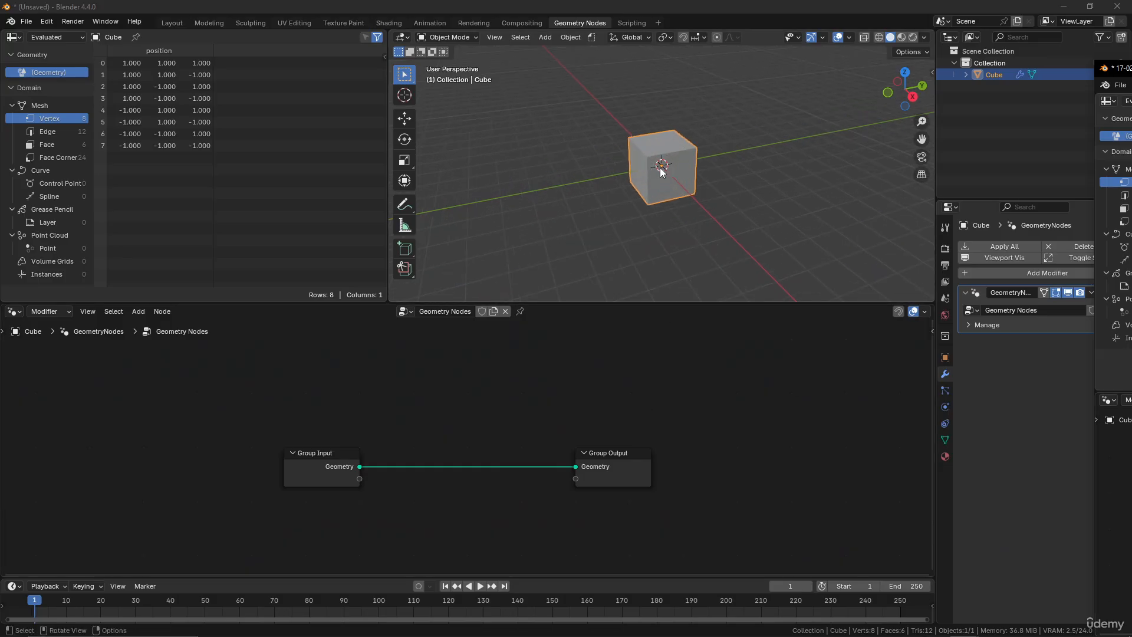
{"action": "scroll", "coordinate": [661, 168], "scroll_direction": "down", "scroll_amount": 3}
{"action": "left_click_drag", "start_coordinate": [621, 458], "coordinate": [677, 461]}
{"action": "left_click_drag", "start_coordinate": [347, 461], "coordinate": [221, 439]}
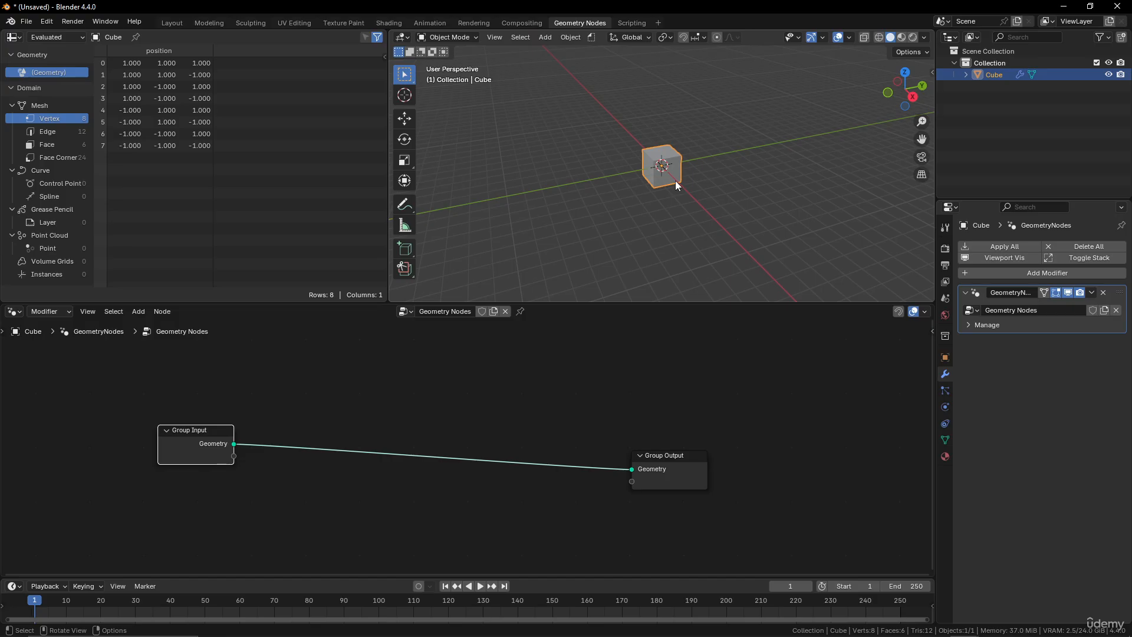
{"action": "key", "text": "Home"}
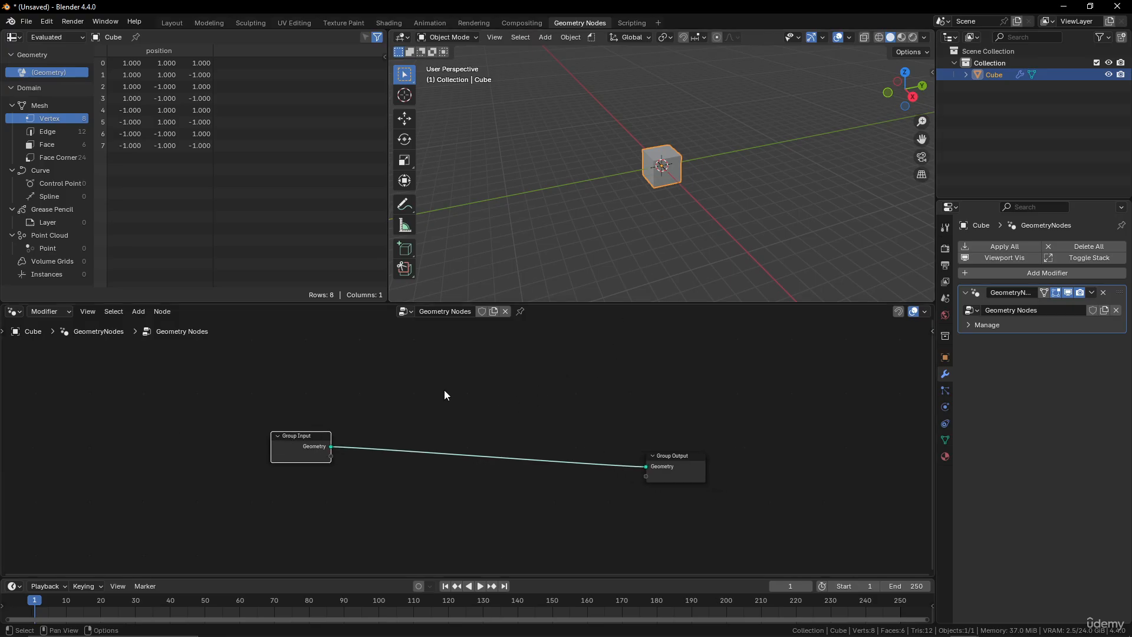
Add a Grid node to the node tree above the existing nodes.
{"action": "key", "text": "shift+a"}
{"action": "left_click", "coordinate": [402, 183]}
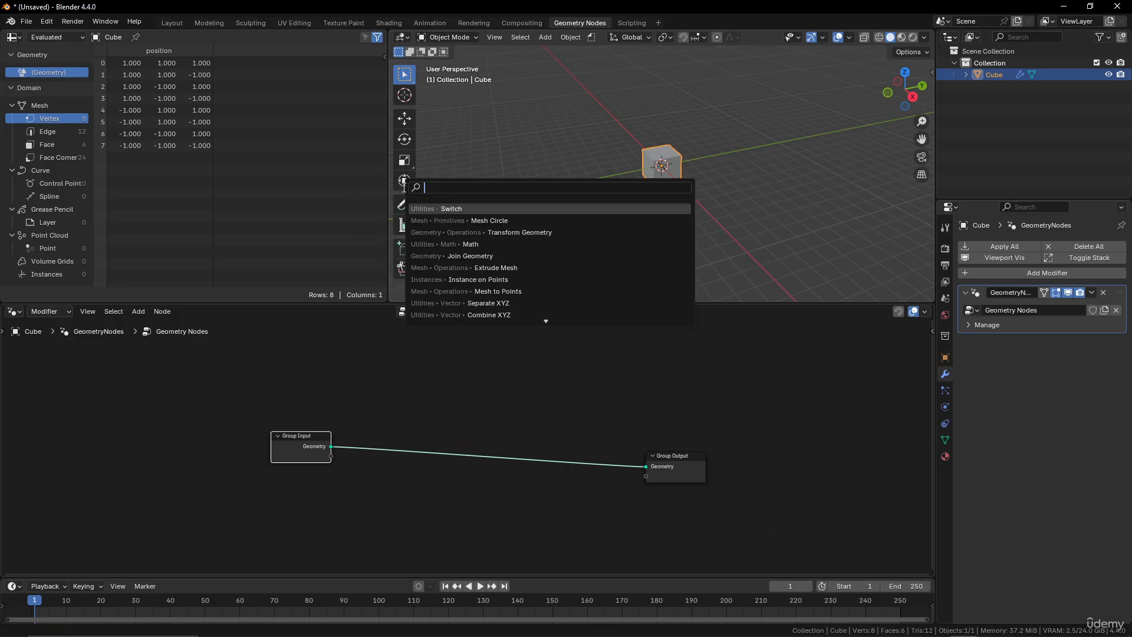
{"action": "type", "text": "grid"}
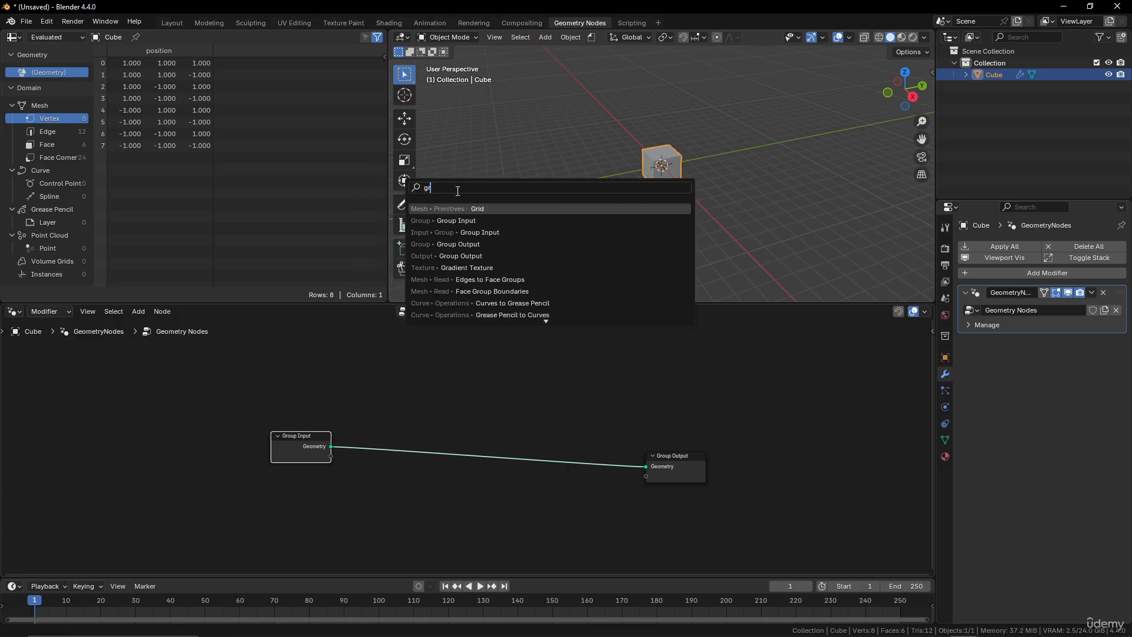
{"action": "left_click", "coordinate": [488, 208]}
{"action": "left_click", "coordinate": [496, 383]}
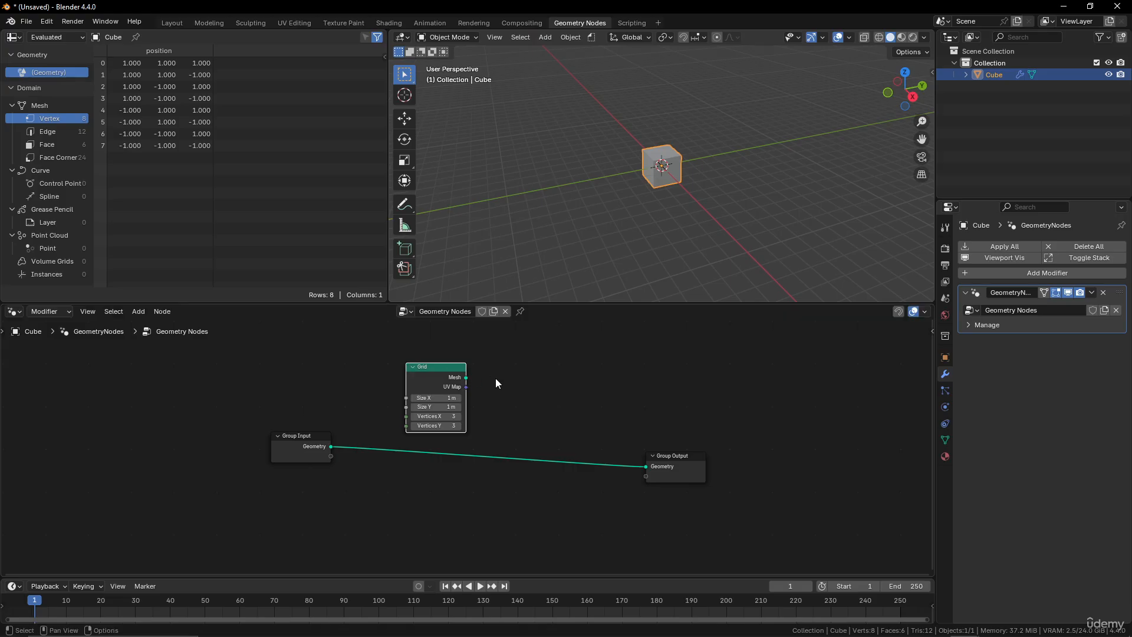
Set the Grid node's Size X and Size Y to 14 m.
{"action": "scroll", "coordinate": [509, 388], "scroll_direction": "up", "scroll_amount": 2}
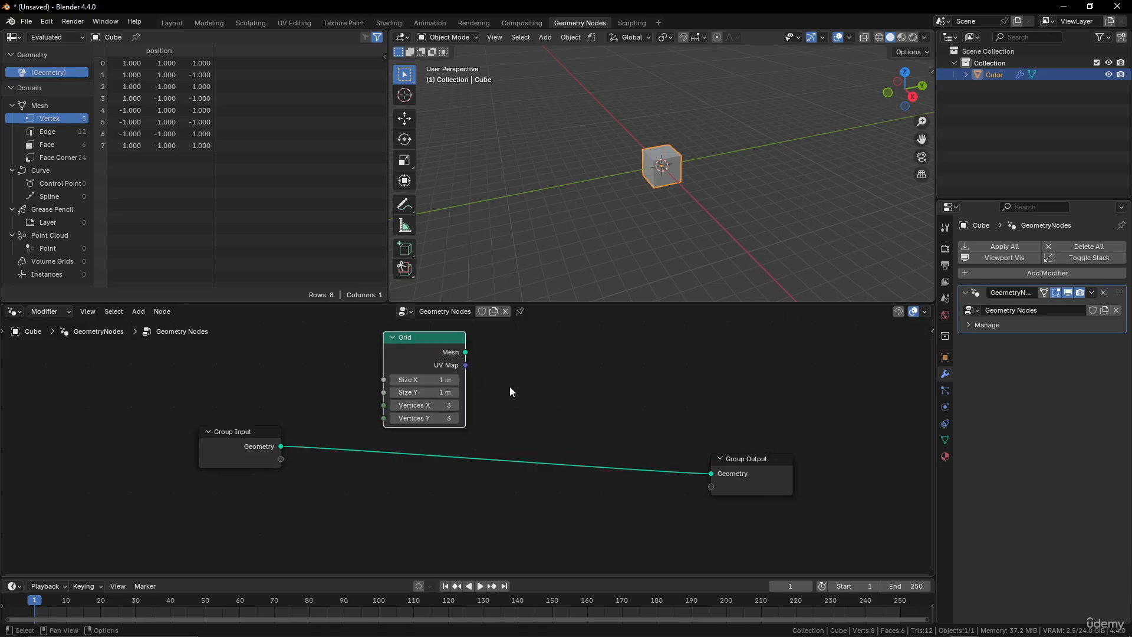
{"action": "double_click", "coordinate": [471, 408]}
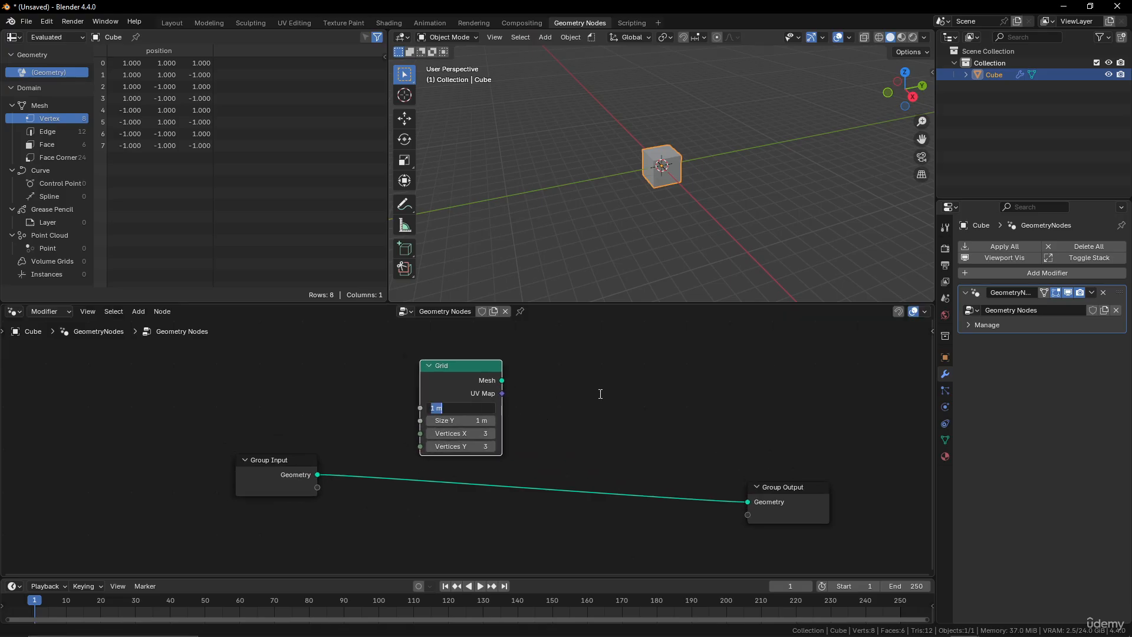
{"action": "type", "text": "14"}
{"action": "key", "text": "Tab"}
{"action": "type", "text": "14"}
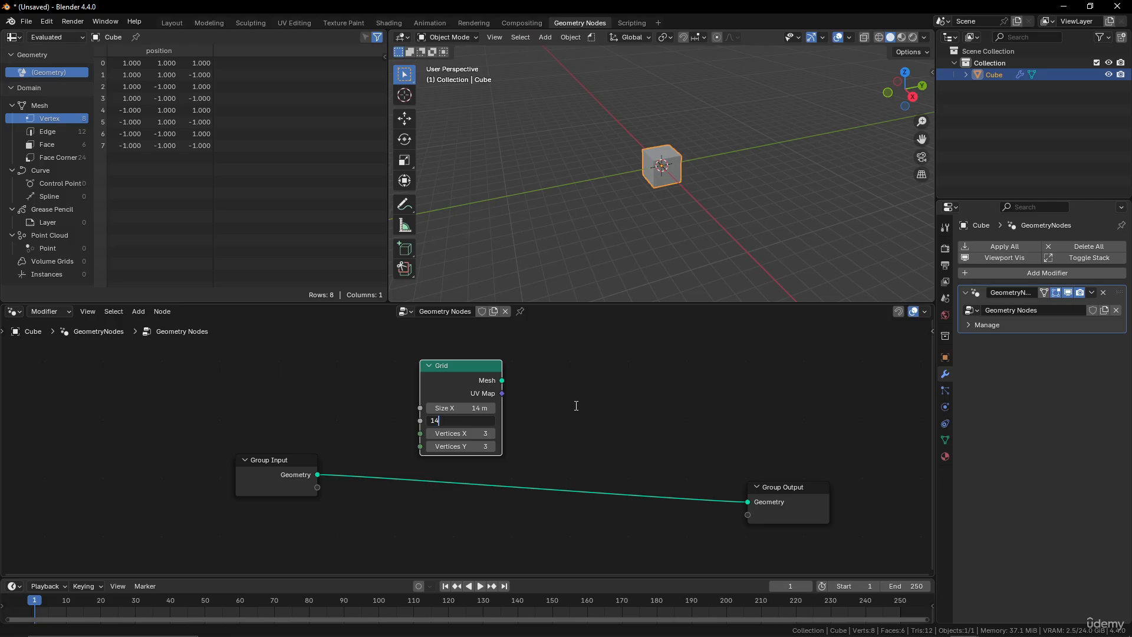
{"action": "key", "text": "Return"}
Preview the Grid's mesh through a Viewer node and reposition the nodes.
{"action": "left_click", "coordinate": [478, 369], "text": "ctrl+shift"}
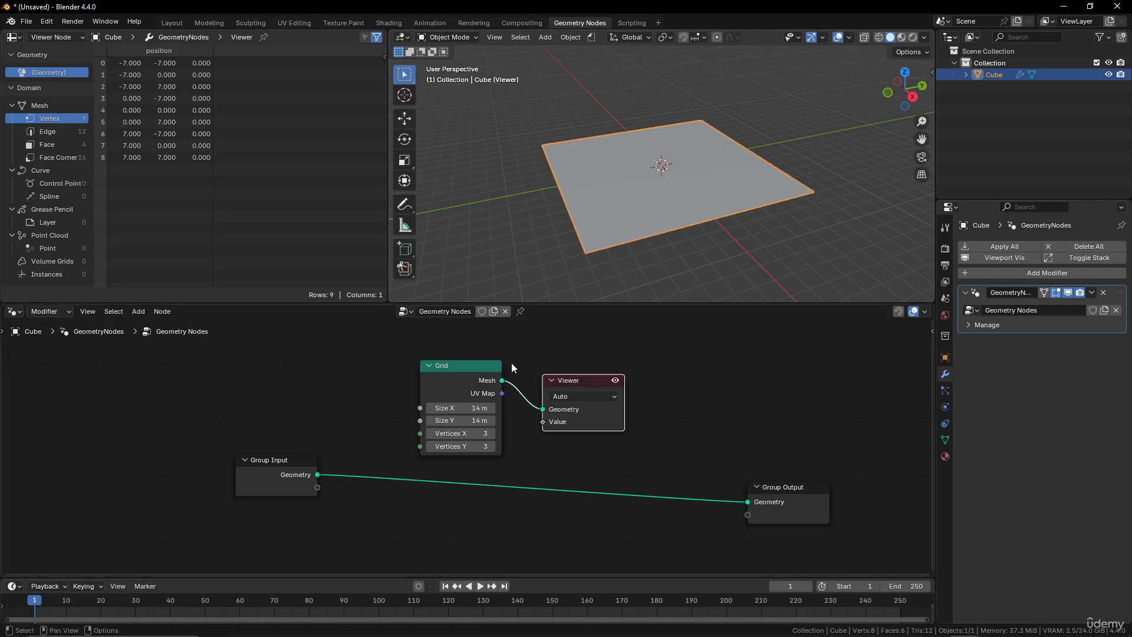
{"action": "left_click_drag", "start_coordinate": [580, 387], "coordinate": [682, 383]}
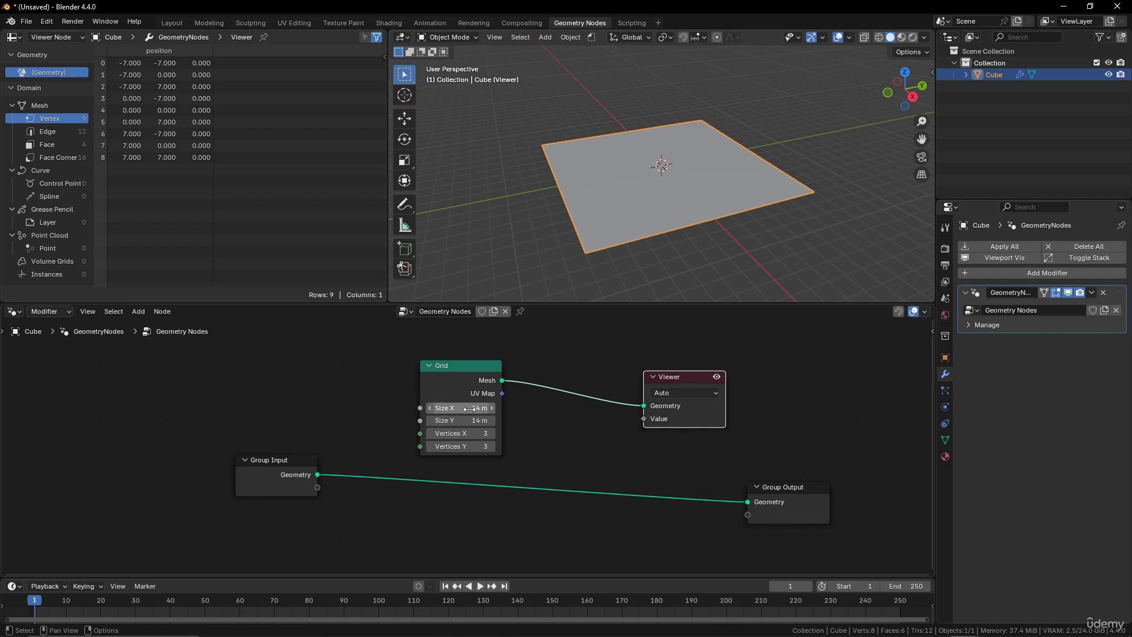
{"action": "mouse_move", "coordinate": [491, 373]}
{"action": "left_mouse_down"}
{"action": "mouse_move", "coordinate": [520, 368]}
{"action": "mouse_move", "coordinate": [510, 367]}
{"action": "left_mouse_up"}
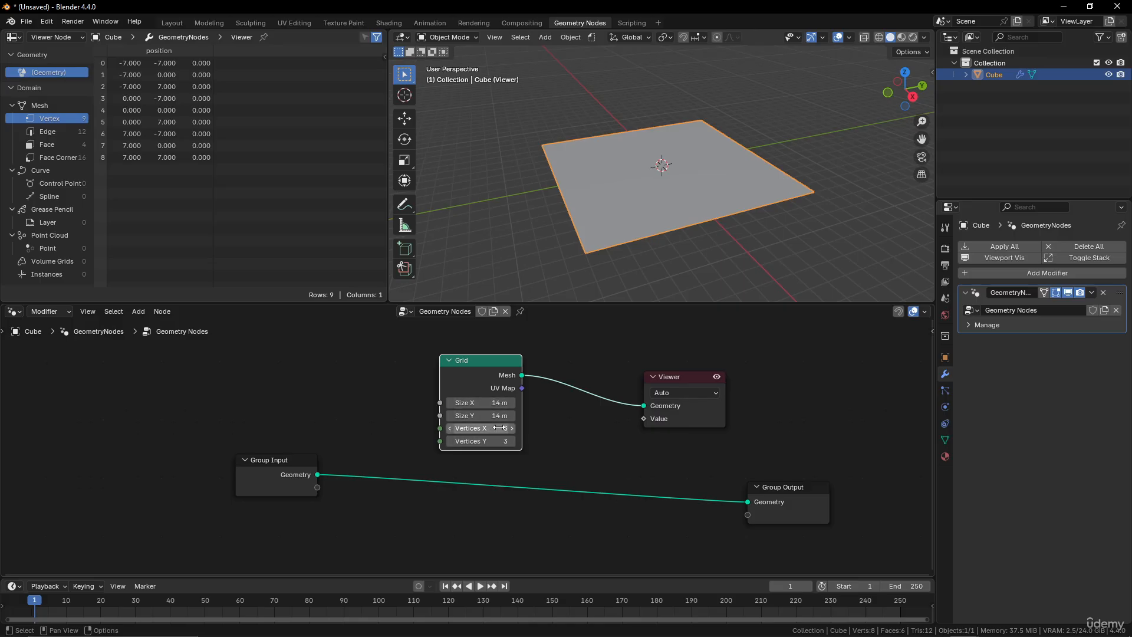
Set the Grid node's Vertices X and Vertices Y to 512.
{"action": "left_click_drag", "start_coordinate": [495, 428], "coordinate": [496, 443]}
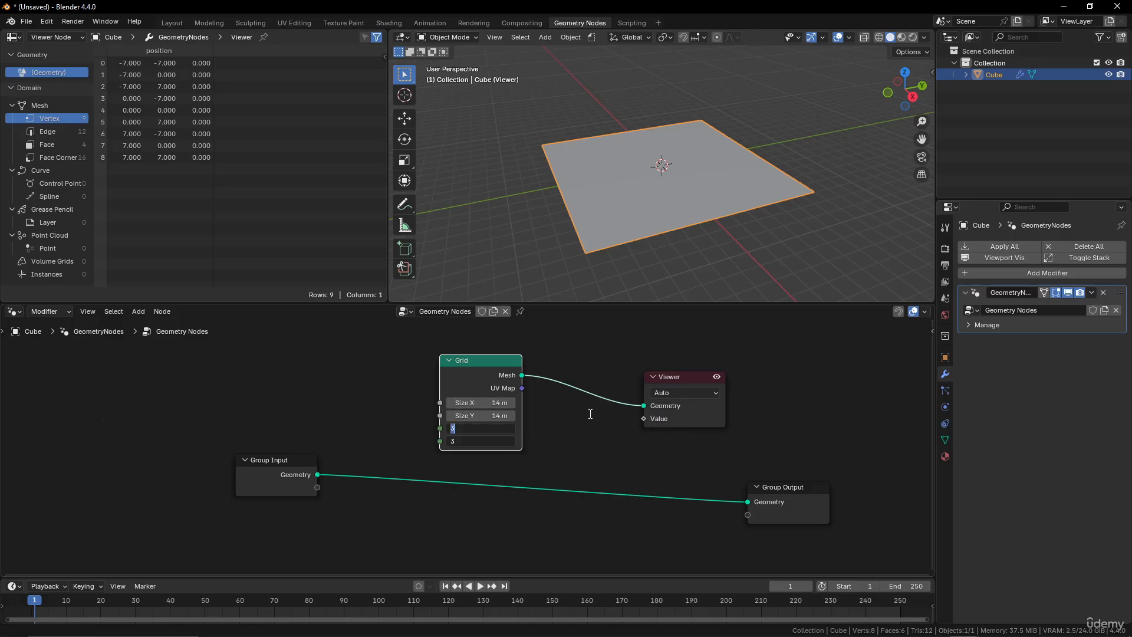
{"action": "type", "text": "512"}
{"action": "key", "text": "Return"}
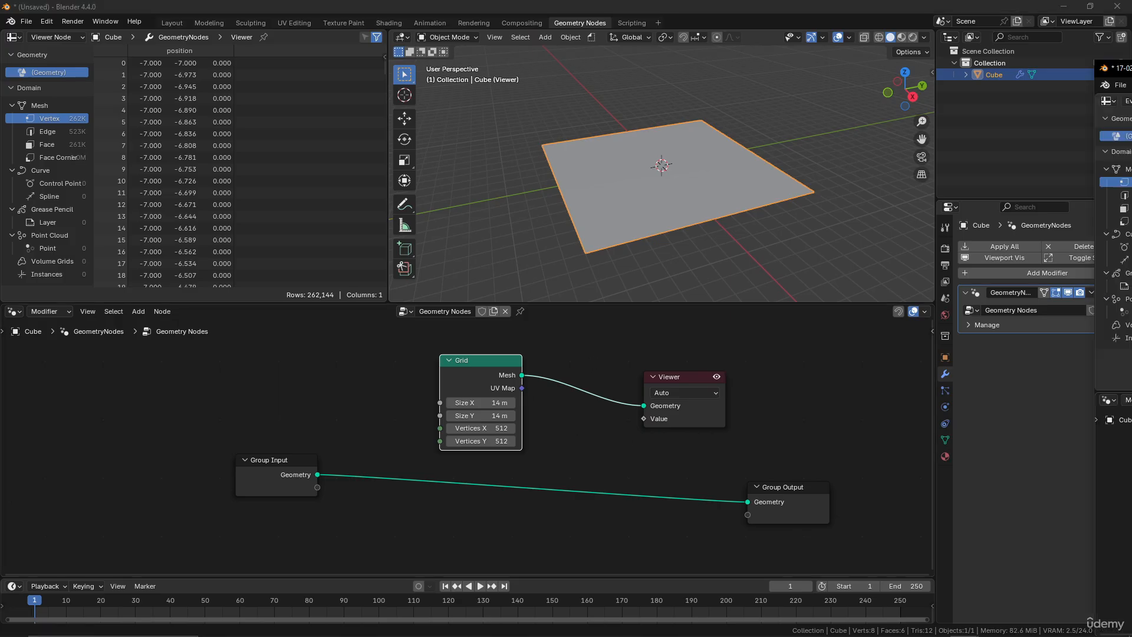
Rearrange the node layout, moving Group Input and Group Output further apart.
{"action": "scroll", "coordinate": [426, 476], "scroll_direction": "down", "scroll_amount": 2}
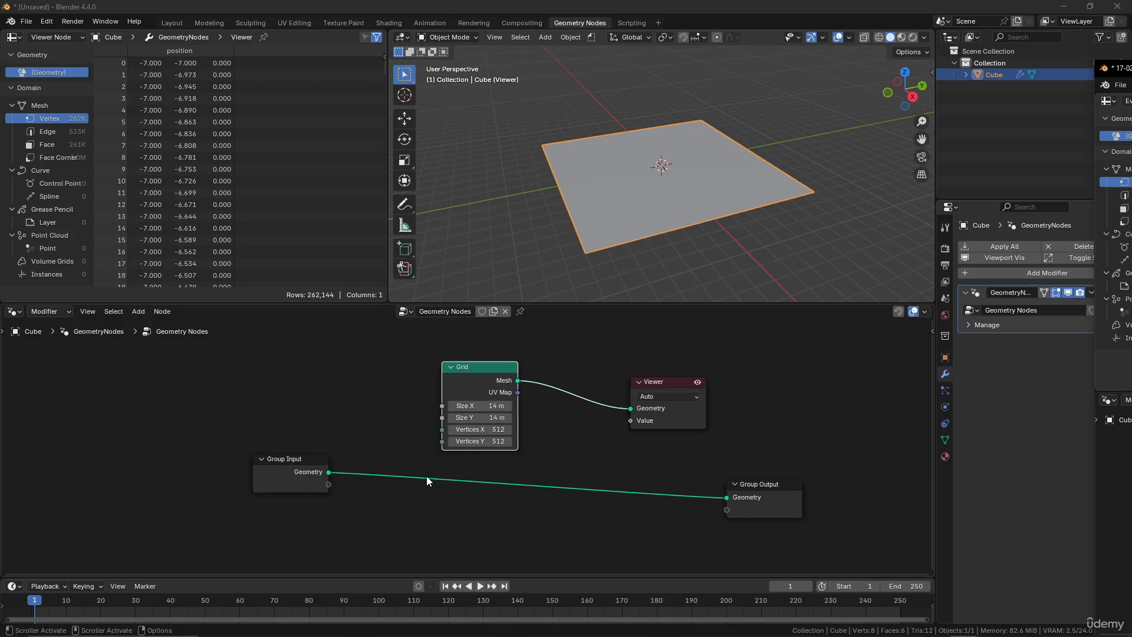
{"action": "scroll", "coordinate": [445, 479], "scroll_direction": "down", "scroll_amount": 2}
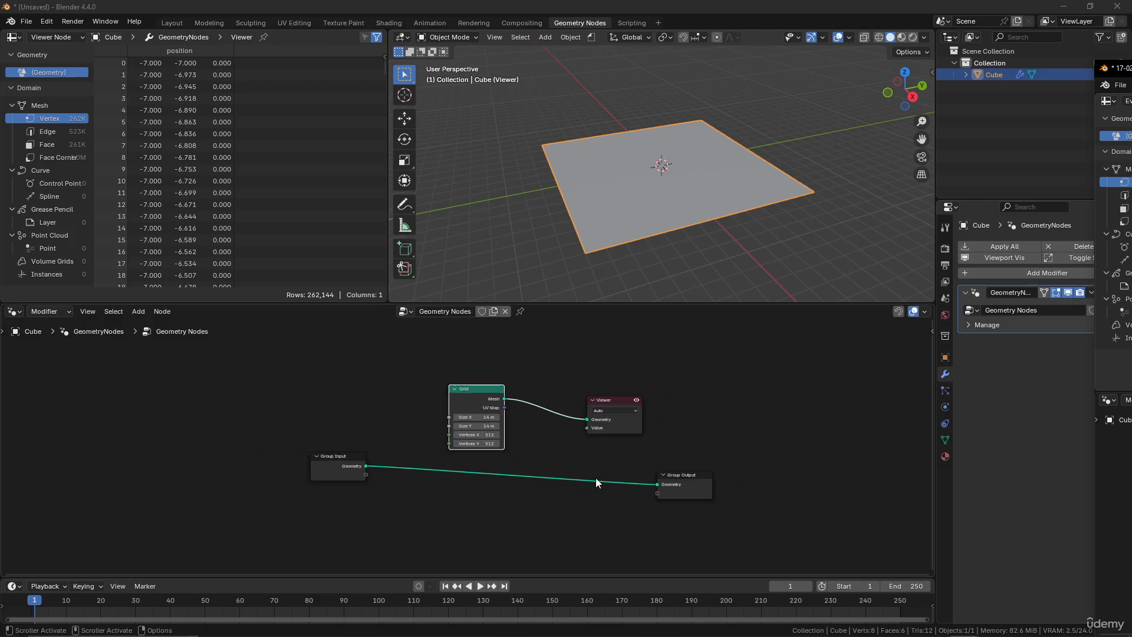
{"action": "left_click_drag", "start_coordinate": [669, 476], "coordinate": [893, 412]}
{"action": "scroll", "coordinate": [771, 482], "scroll_direction": "down", "scroll_amount": 4}
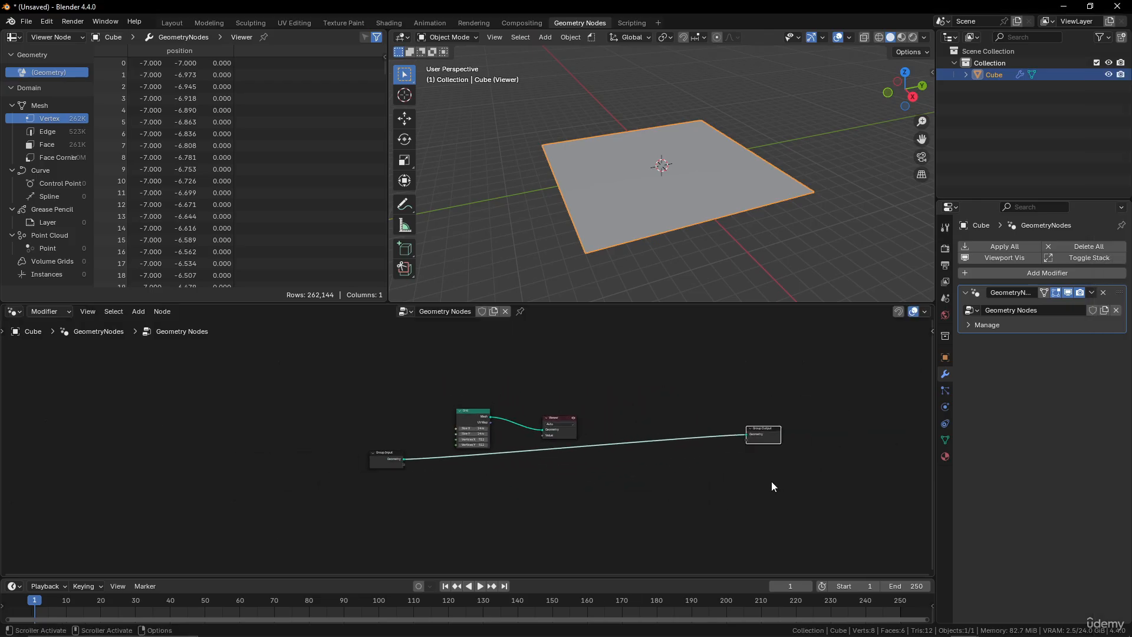
{"action": "middle_click_drag", "start_coordinate": [744, 464], "coordinate": [657, 475]}
{"action": "left_click_drag", "start_coordinate": [677, 442], "coordinate": [834, 462]}
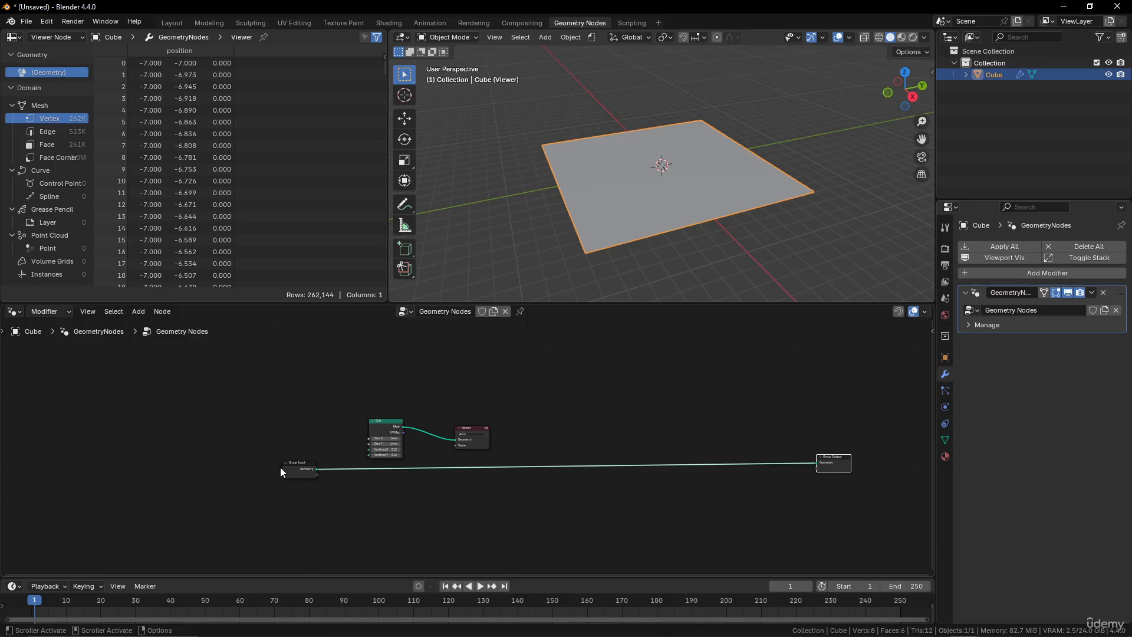
{"action": "left_click_drag", "start_coordinate": [282, 467], "coordinate": [157, 470]}
{"action": "scroll", "coordinate": [413, 495], "scroll_direction": "up", "scroll_amount": 2}
{"action": "middle_click_drag", "start_coordinate": [459, 500], "coordinate": [572, 472]}
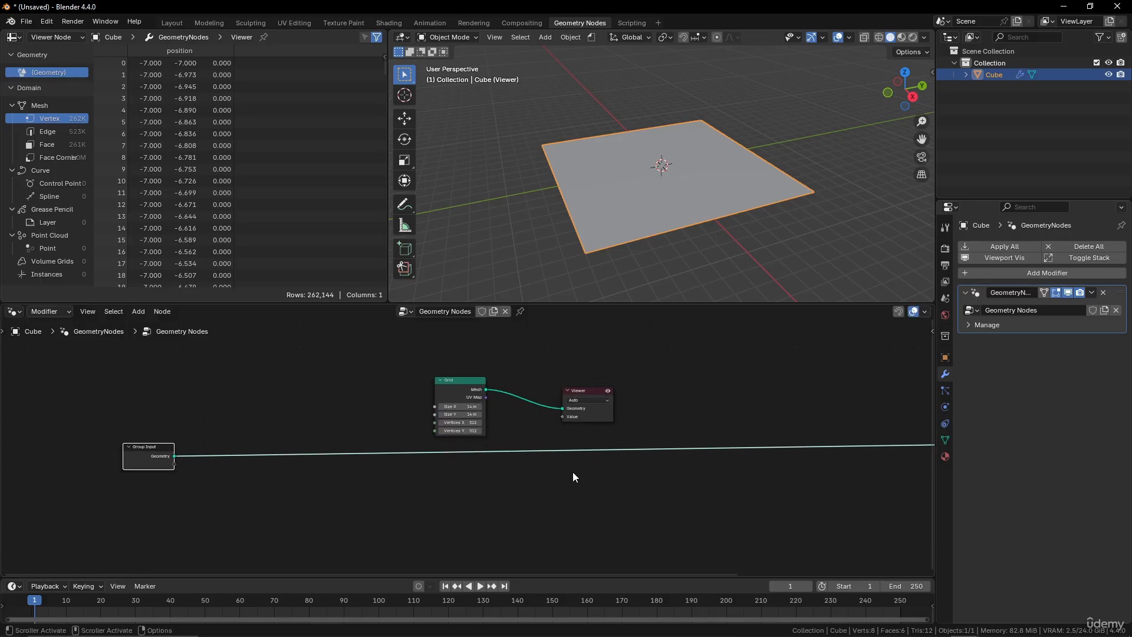
{"action": "scroll", "coordinate": [568, 472], "scroll_direction": "down", "scroll_amount": 1}
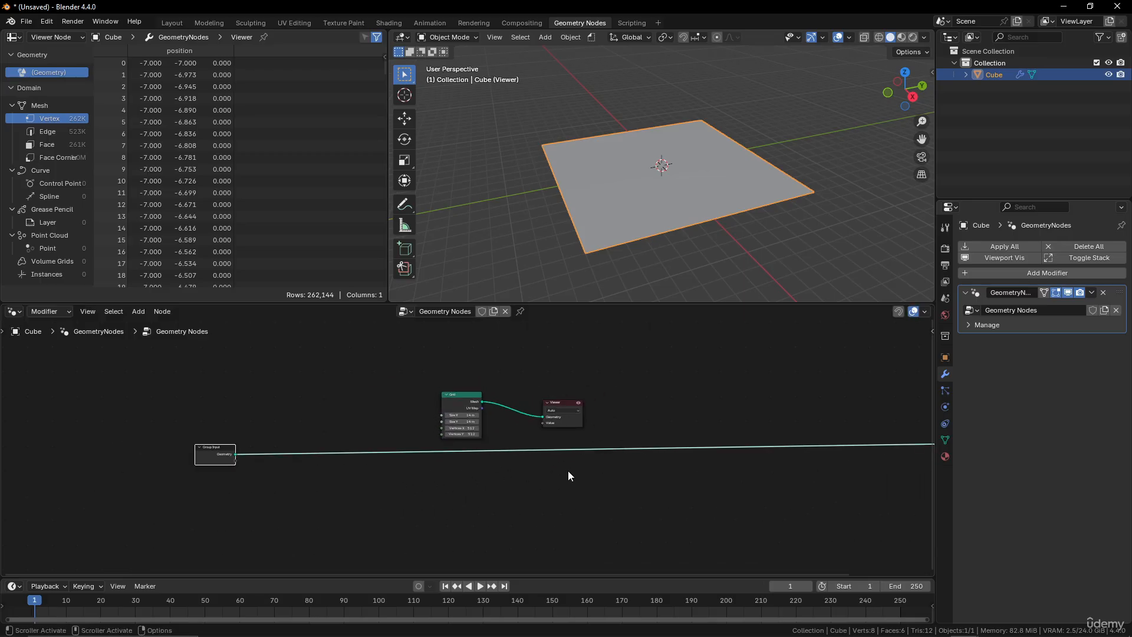
Add a Noise Texture node below the Grid node.
{"action": "key", "text": "shift+a"}
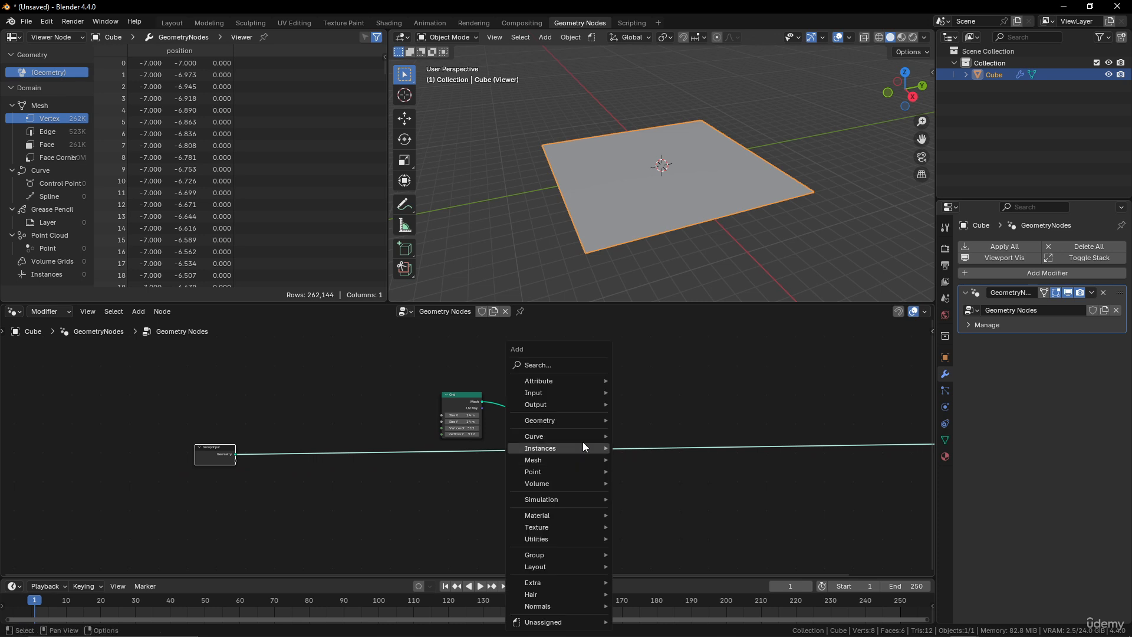
{"action": "left_click", "coordinate": [562, 364]}
{"action": "type", "text": "text"}
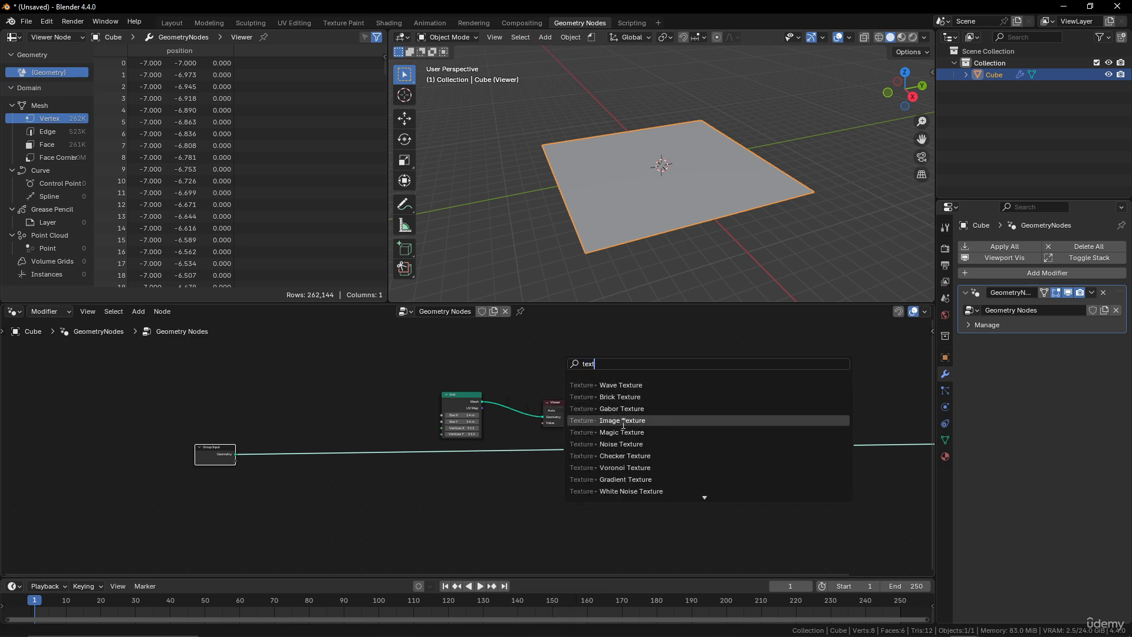
{"action": "left_click", "coordinate": [626, 444]}
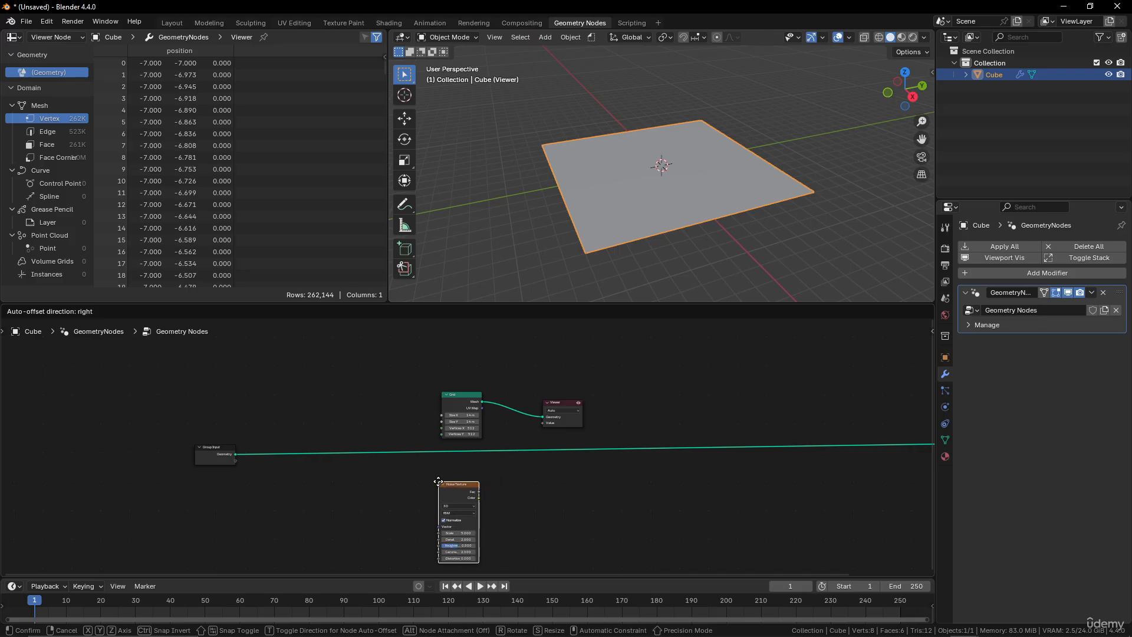
{"action": "left_click", "coordinate": [585, 481]}
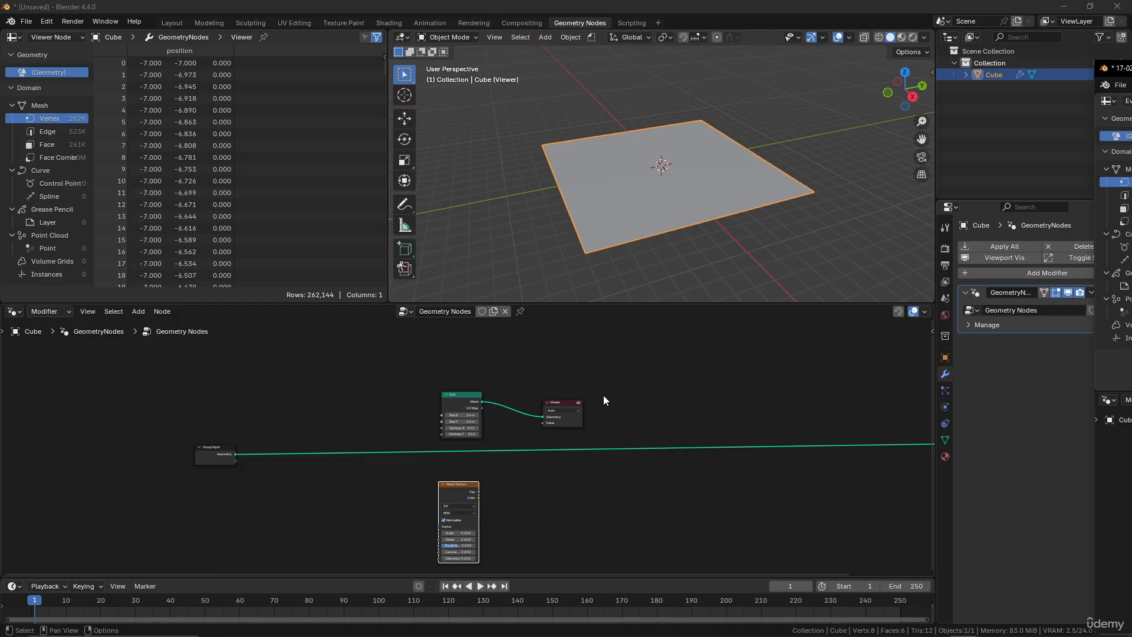
Move the Viewer node aside and insert a Set Position node between the Grid and Viewer.
{"action": "left_click_drag", "start_coordinate": [566, 406], "coordinate": [699, 408]}
{"action": "middle_click_drag", "start_coordinate": [627, 196], "coordinate": [655, 201]}
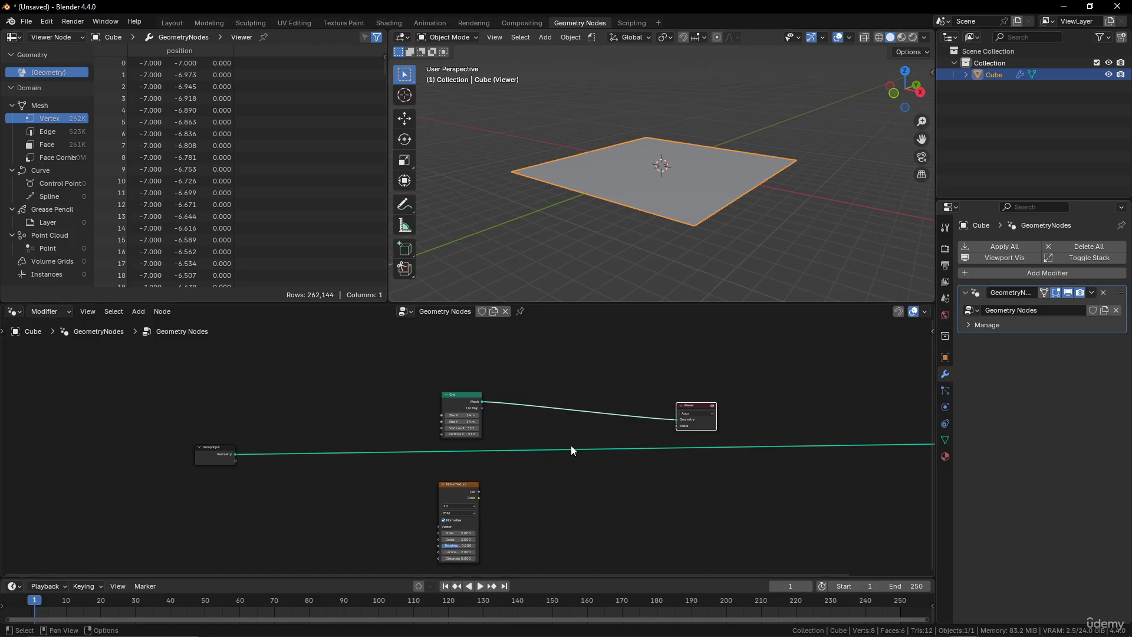
{"action": "key", "text": "shift+a"}
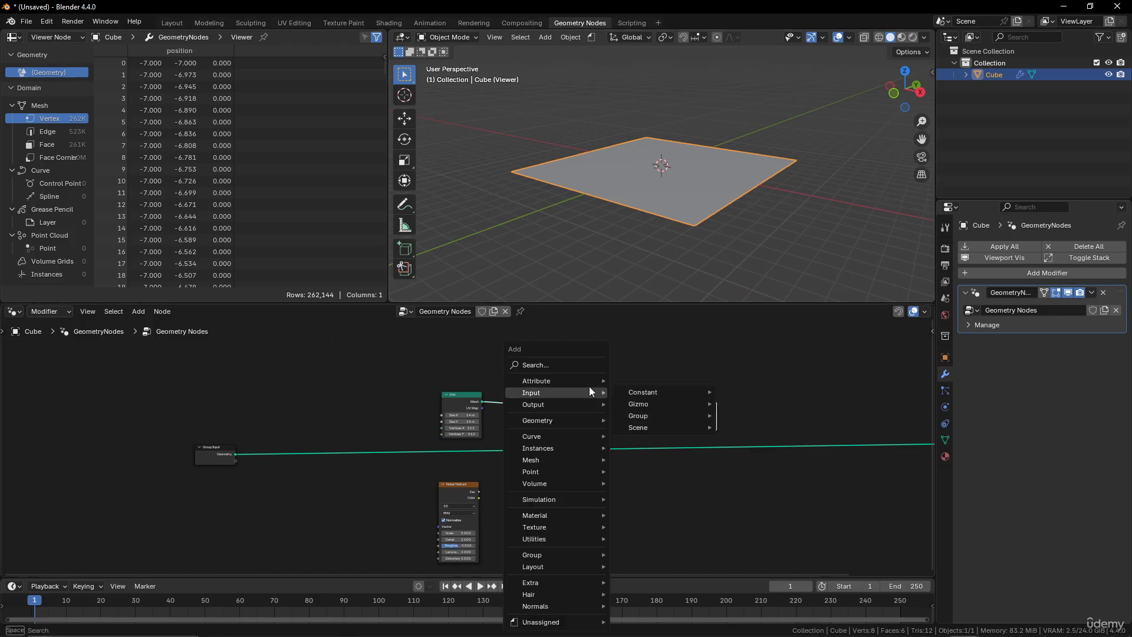
{"action": "left_click", "coordinate": [565, 367]}
{"action": "type", "text": "set"}
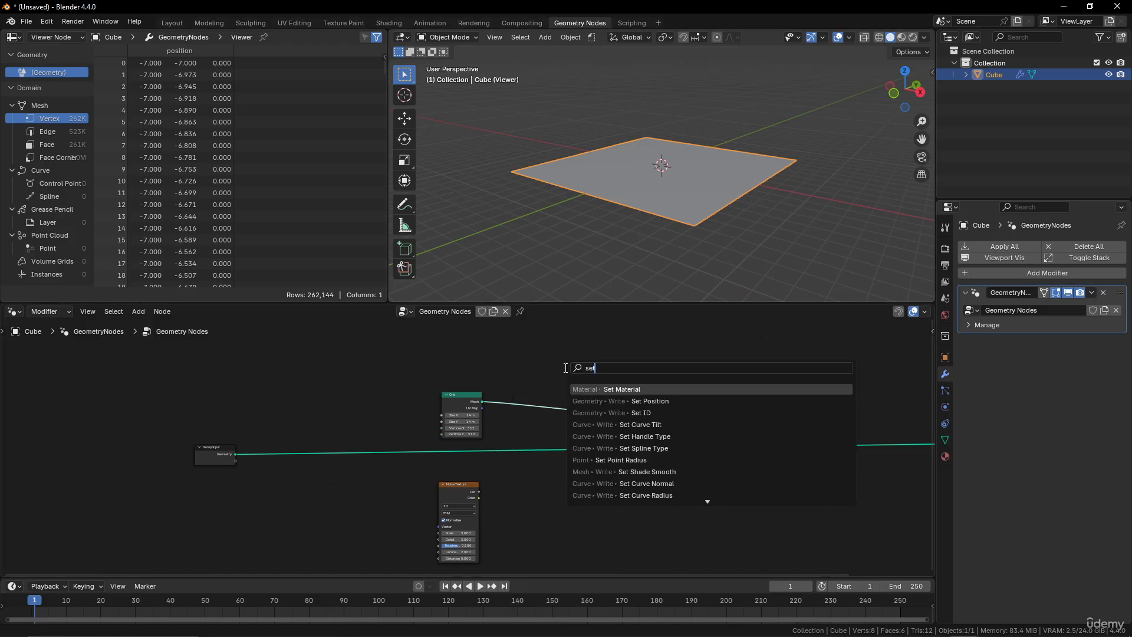
{"action": "left_click", "coordinate": [614, 401]}
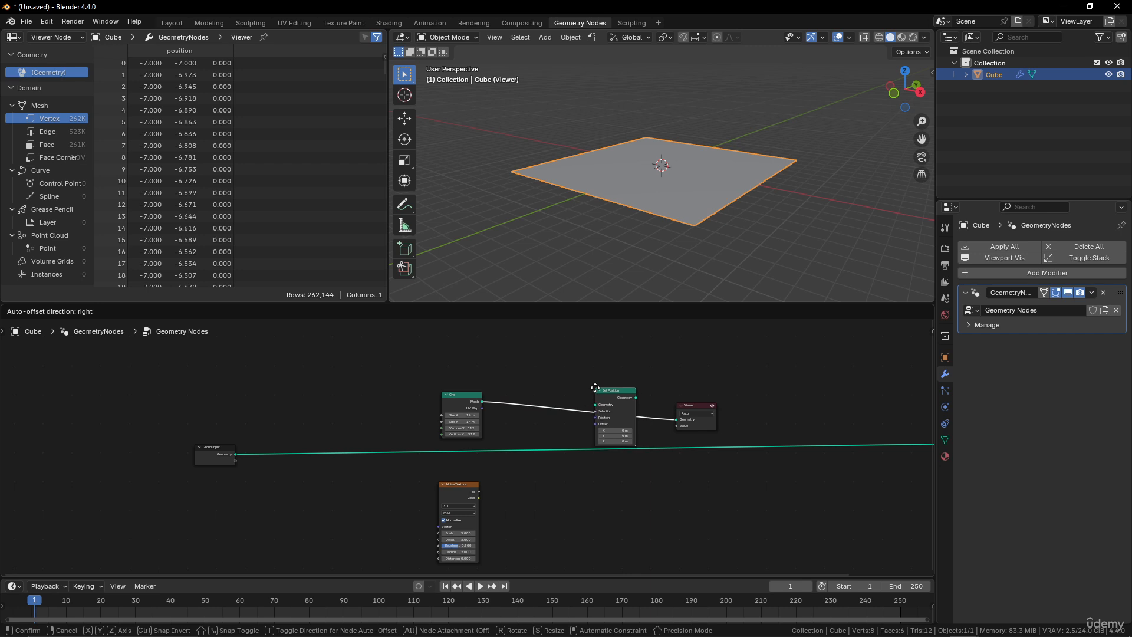
{"action": "left_click", "coordinate": [618, 409]}
Set the Set Position node's Z offset to 0.3 m.
{"action": "scroll", "coordinate": [618, 409], "scroll_direction": "up", "scroll_amount": 3}
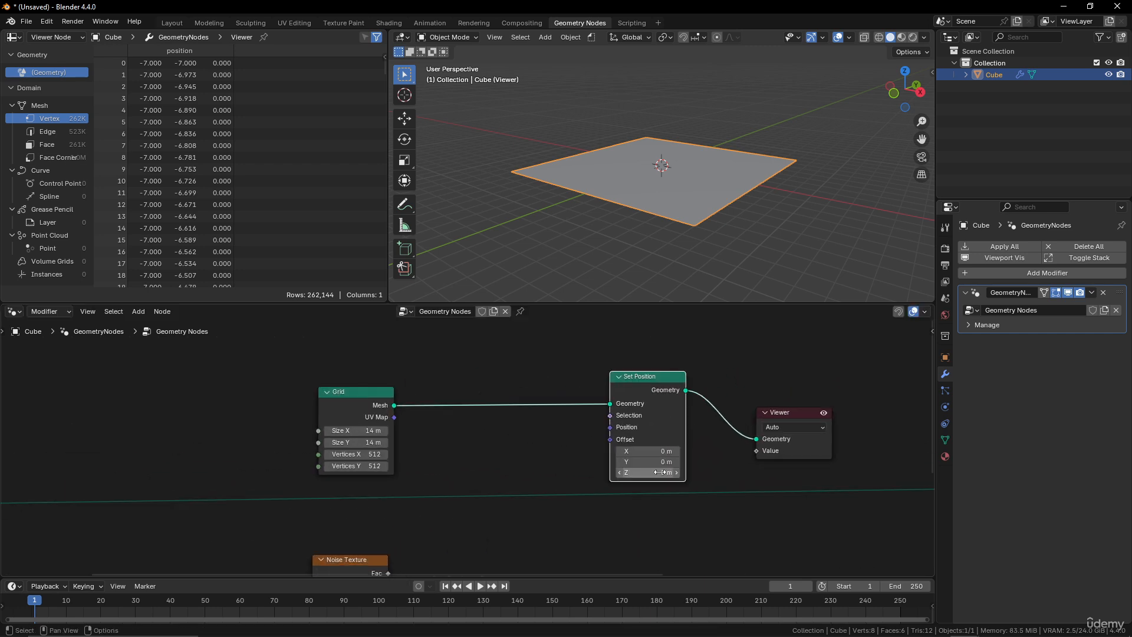
{"action": "mouse_move", "coordinate": [648, 473]}
{"action": "left_mouse_down"}
{"action": "mouse_move", "coordinate": [711, 473]}
{"action": "mouse_move", "coordinate": [618, 472]}
{"action": "mouse_move", "coordinate": [665, 472]}
{"action": "left_mouse_up"}
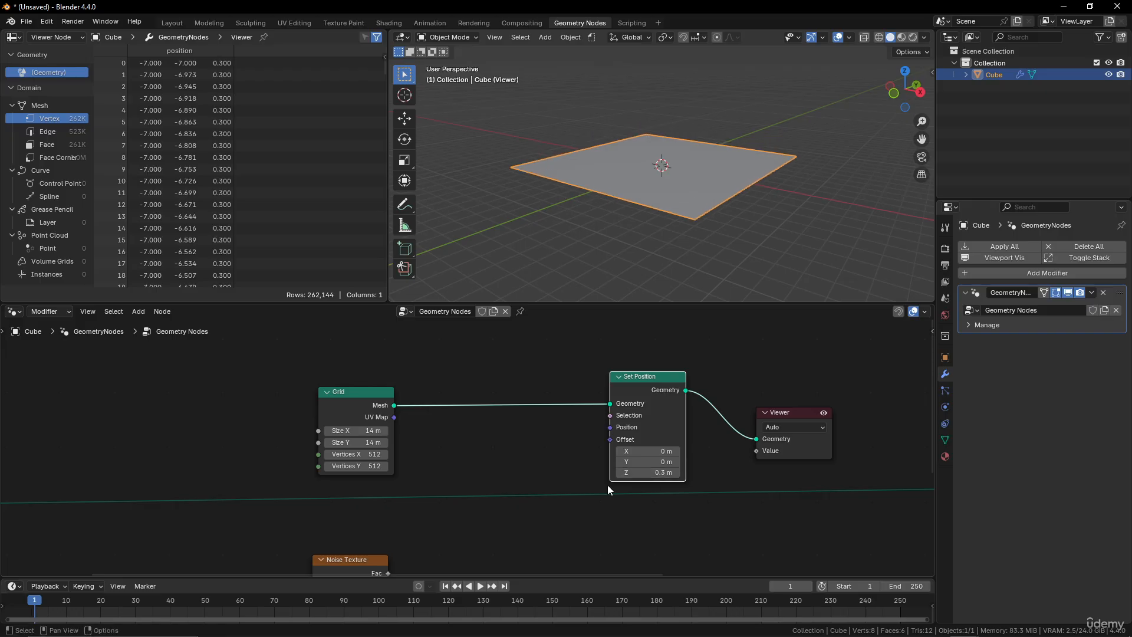
{"action": "scroll", "coordinate": [529, 508], "scroll_direction": "down", "scroll_amount": 2}
{"action": "middle_click_drag", "start_coordinate": [529, 508], "coordinate": [538, 445]}
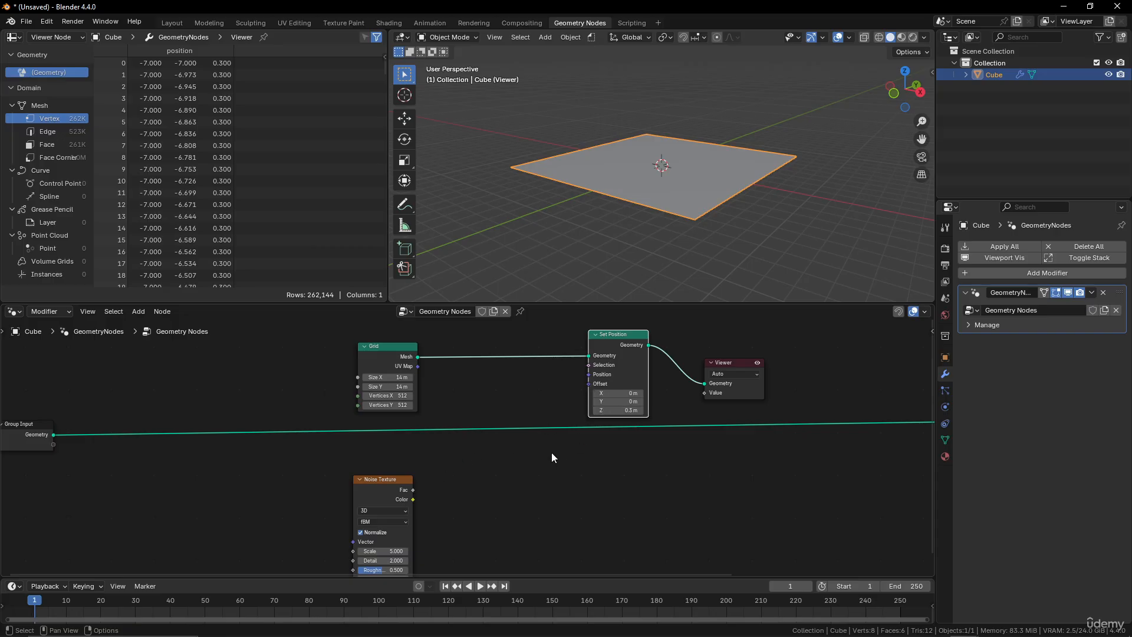
Add a Combine XYZ node, feeding the Noise Texture's Fac into its Z and its Vector into Set Position's Offset.
{"action": "key", "text": "shift+a"}
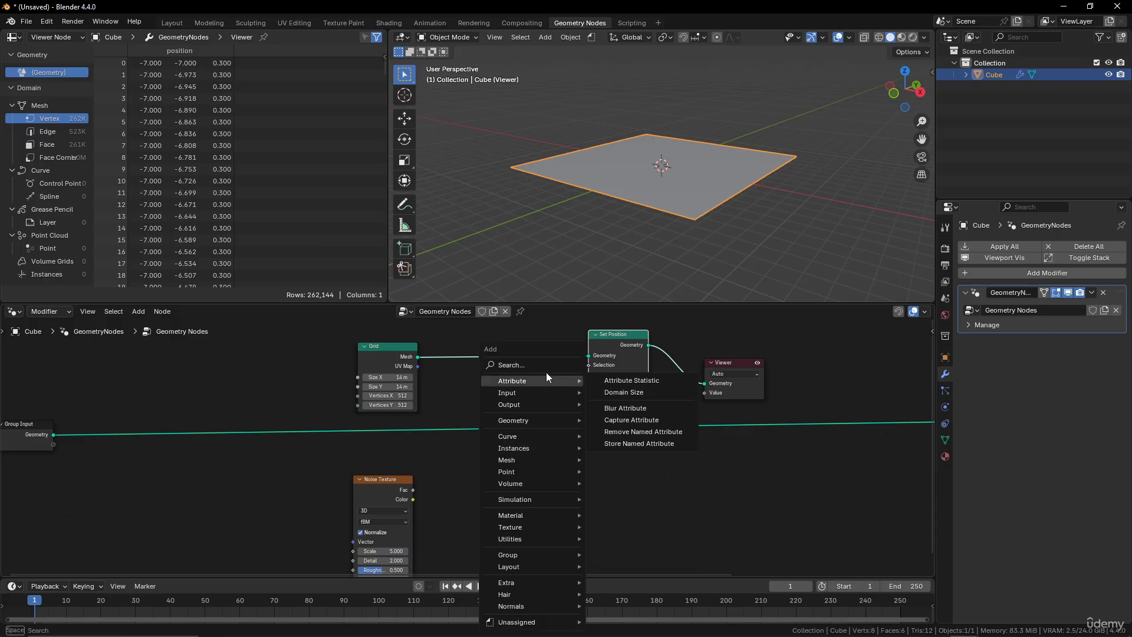
{"action": "left_click", "coordinate": [545, 369]}
{"action": "type", "text": "xy"}
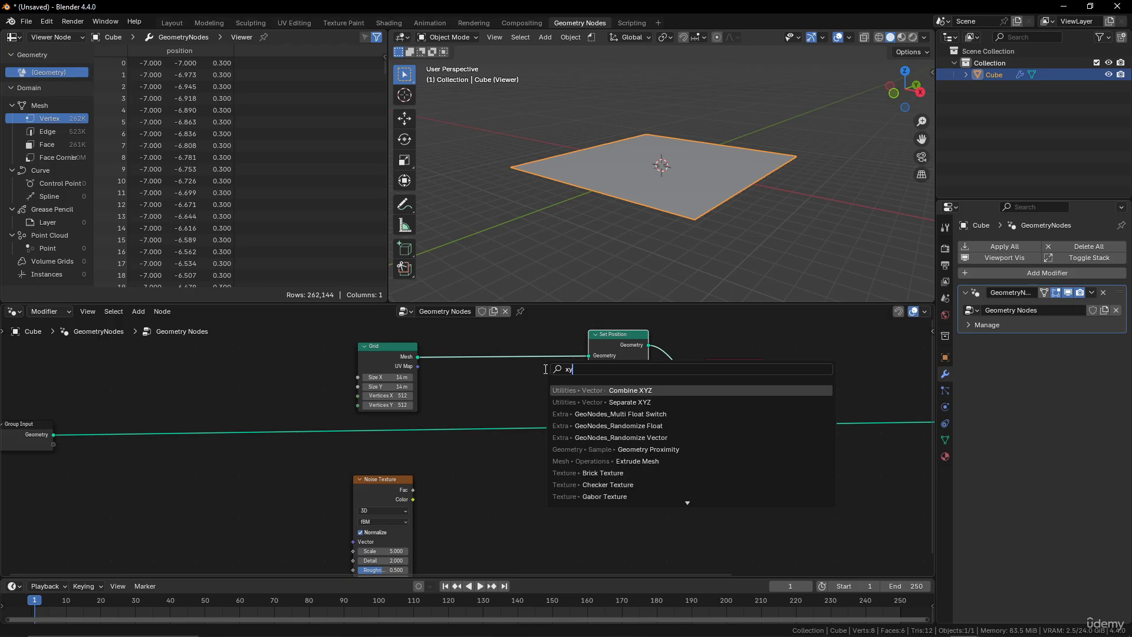
{"action": "type", "text": "z"}
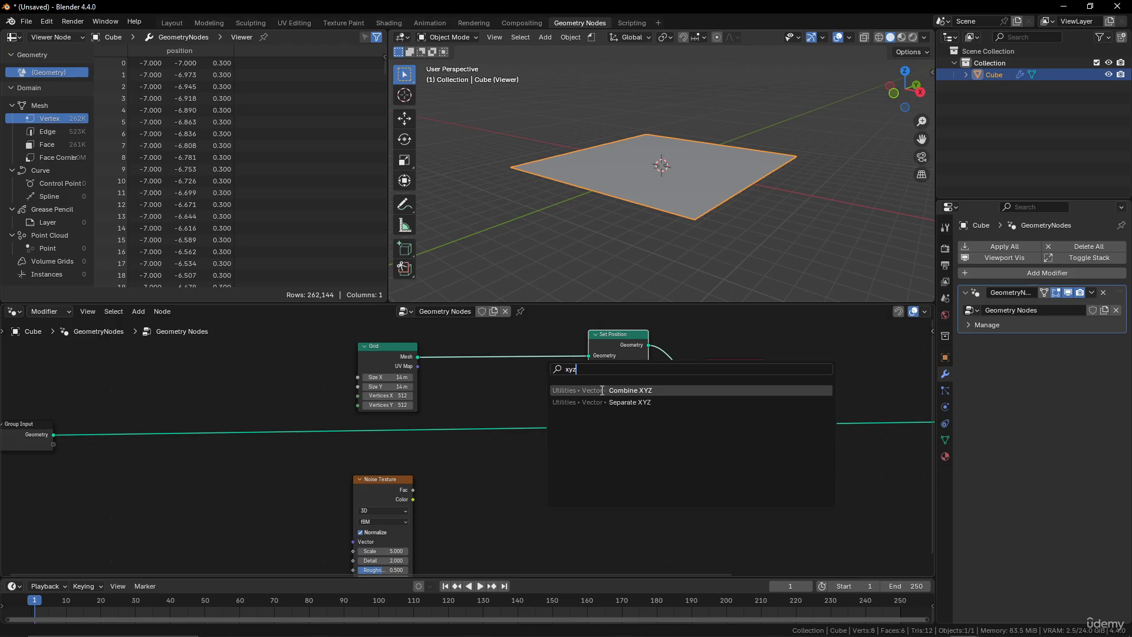
{"action": "left_click", "coordinate": [602, 390]}
{"action": "left_click", "coordinate": [533, 466]}
{"action": "left_click_drag", "start_coordinate": [412, 490], "coordinate": [505, 501]}
{"action": "left_click_drag", "start_coordinate": [563, 472], "coordinate": [587, 391]}
Switch the Noise Texture's dimensions to 4D.
{"action": "scroll", "coordinate": [677, 288], "scroll_direction": "up", "scroll_amount": 4}
{"action": "middle_click_drag", "start_coordinate": [677, 287], "coordinate": [701, 252]}
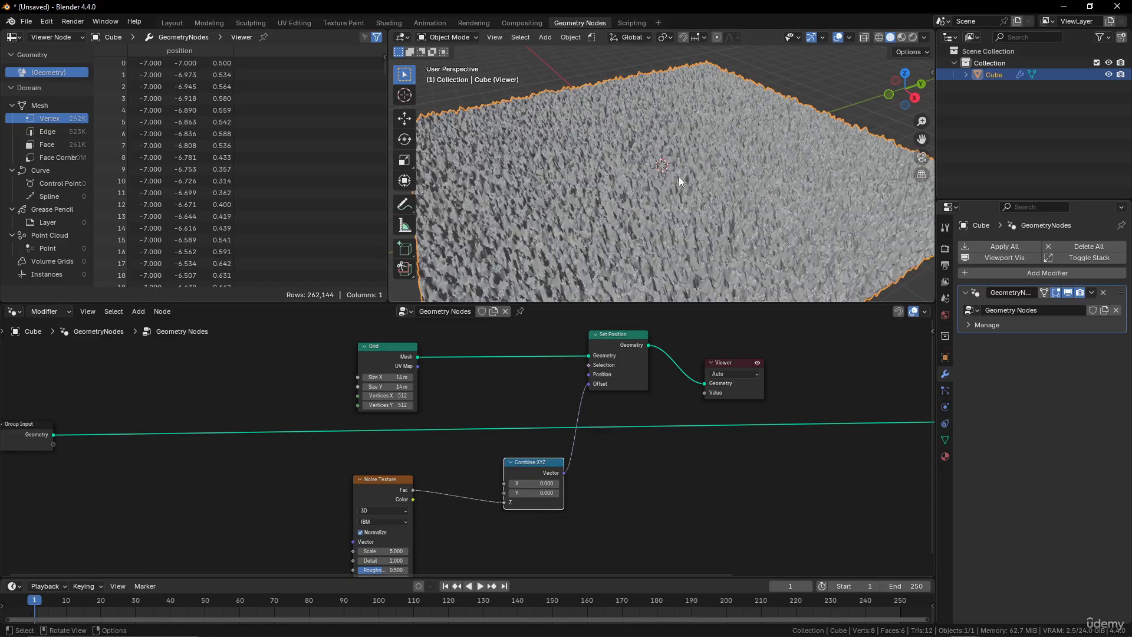
{"action": "scroll", "coordinate": [679, 180], "scroll_direction": "down", "scroll_amount": 2}
{"action": "middle_click_drag", "start_coordinate": [679, 180], "coordinate": [703, 188]}
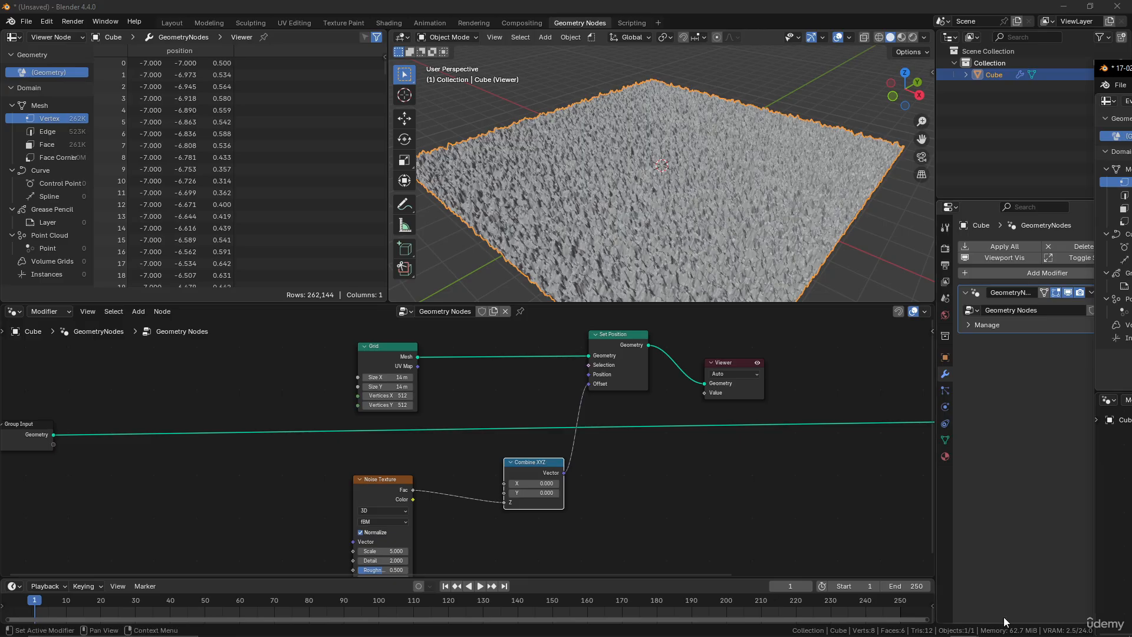
{"action": "middle_click_drag", "start_coordinate": [588, 525], "coordinate": [591, 501]}
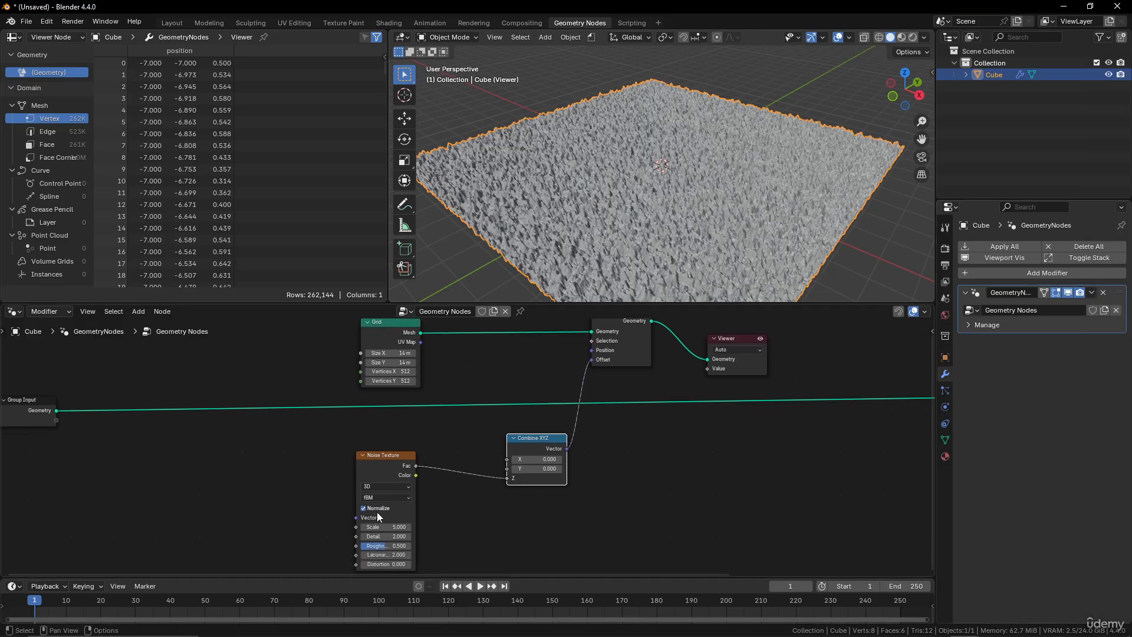
{"action": "left_click", "coordinate": [396, 486]}
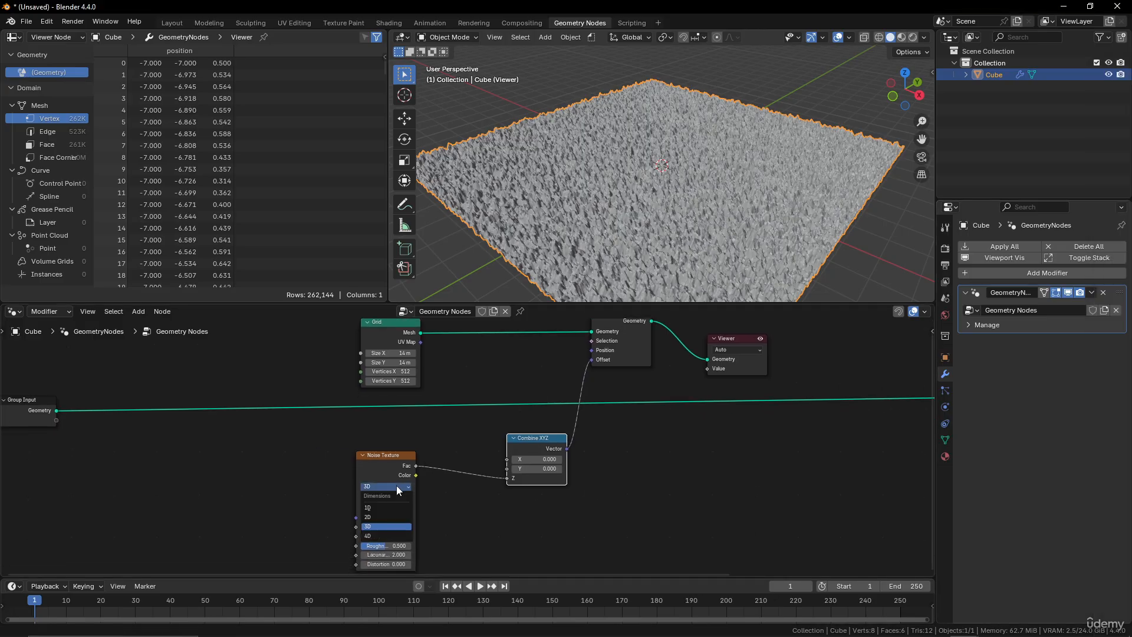
{"action": "left_click", "coordinate": [390, 535]}
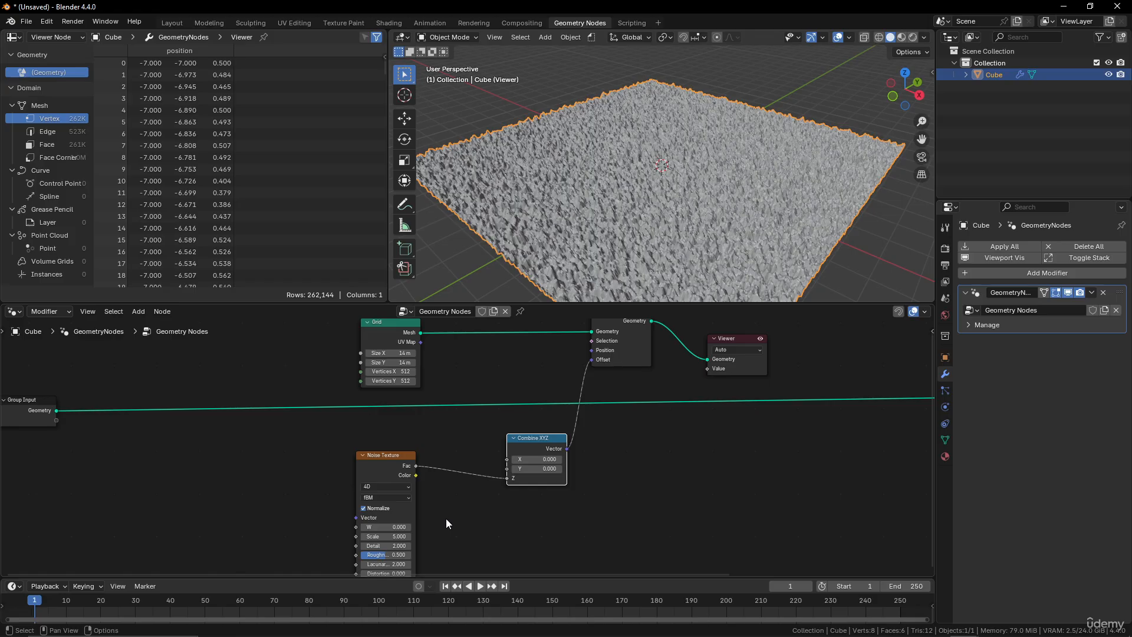
Set the Noise Texture's Scale to 0.41 and Detail to 15.
{"action": "middle_click_drag", "start_coordinate": [449, 523], "coordinate": [455, 495]}
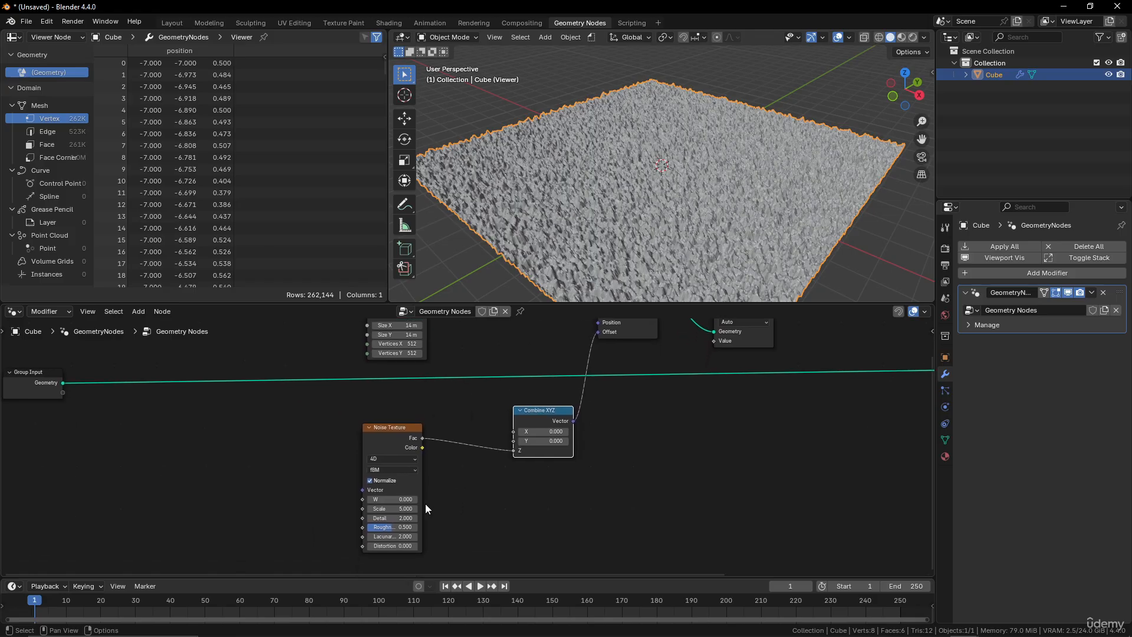
{"action": "left_click", "coordinate": [404, 508]}
{"action": "type", "text": "0.41"}
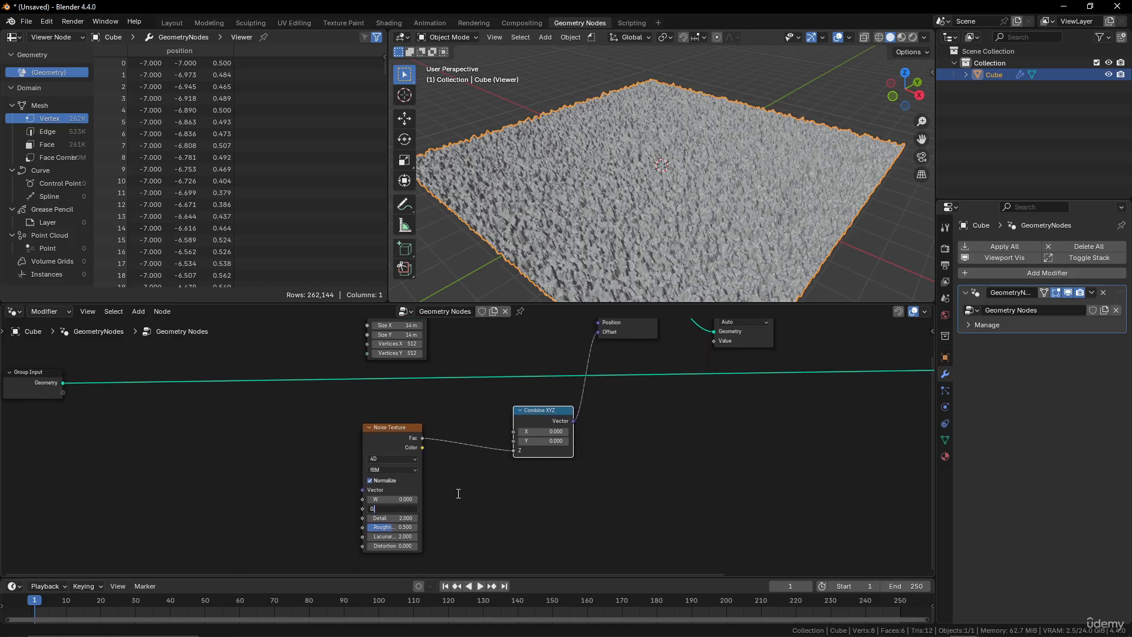
{"action": "key", "text": "Return"}
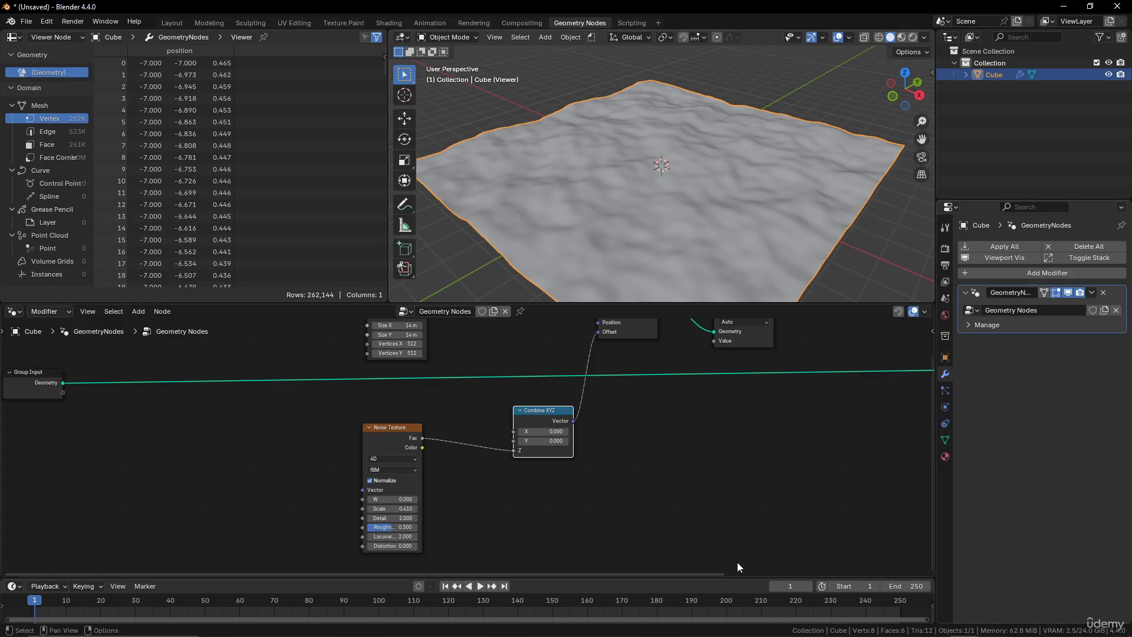
{"action": "left_click", "coordinate": [398, 518]}
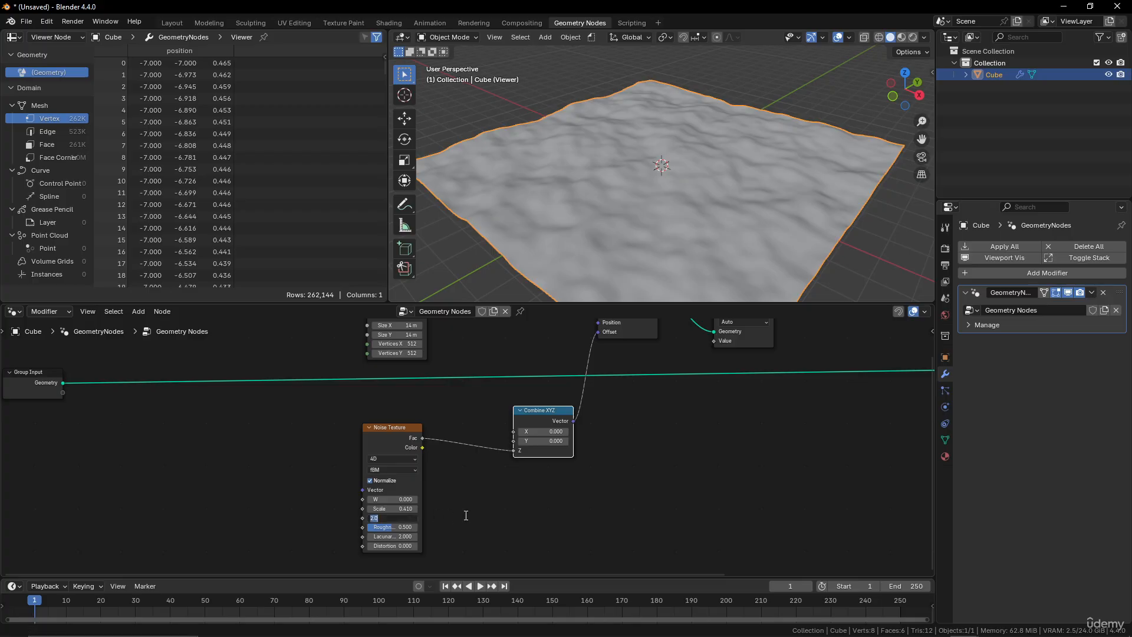
{"action": "type", "text": "15"}
{"action": "key", "text": "Return"}
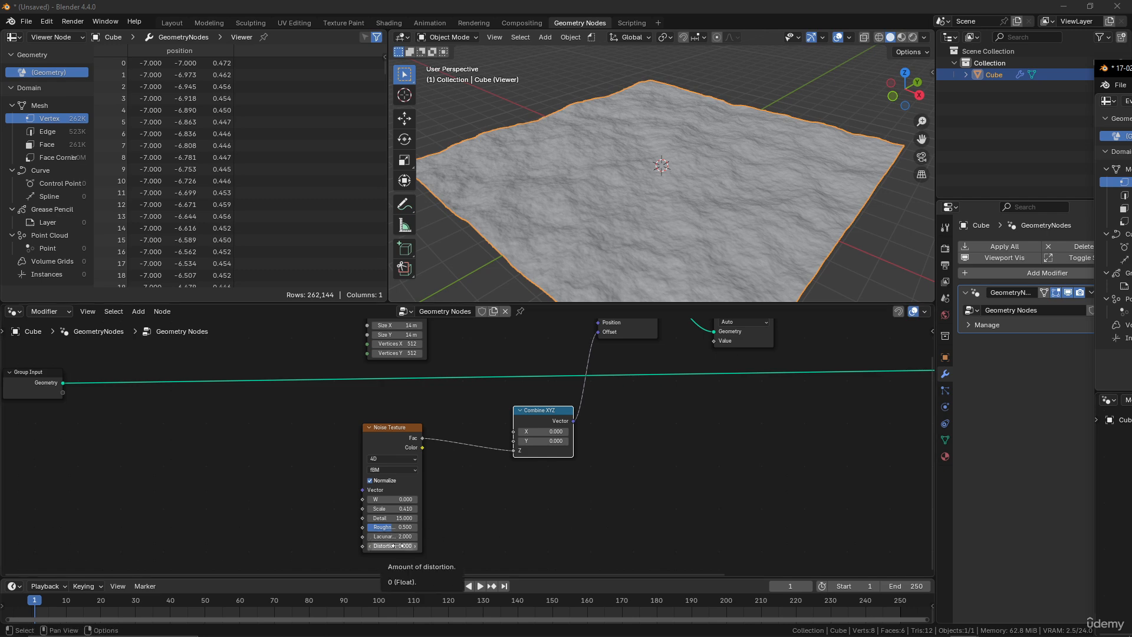
Move the Noise Texture aside and insert a Color Ramp between its Fac and the Combine XYZ Z input.
{"action": "scroll", "coordinate": [530, 462], "scroll_direction": "down", "scroll_amount": 3}
{"action": "scroll", "coordinate": [529, 462], "scroll_direction": "up", "scroll_amount": 3}
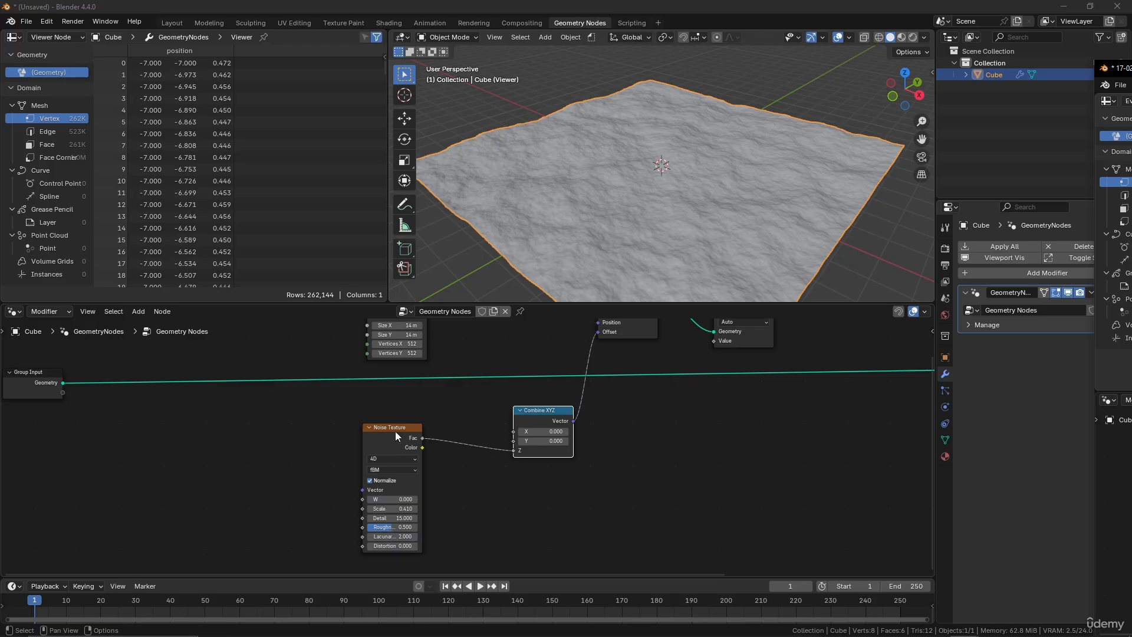
{"action": "left_click_drag", "start_coordinate": [395, 433], "coordinate": [248, 441]}
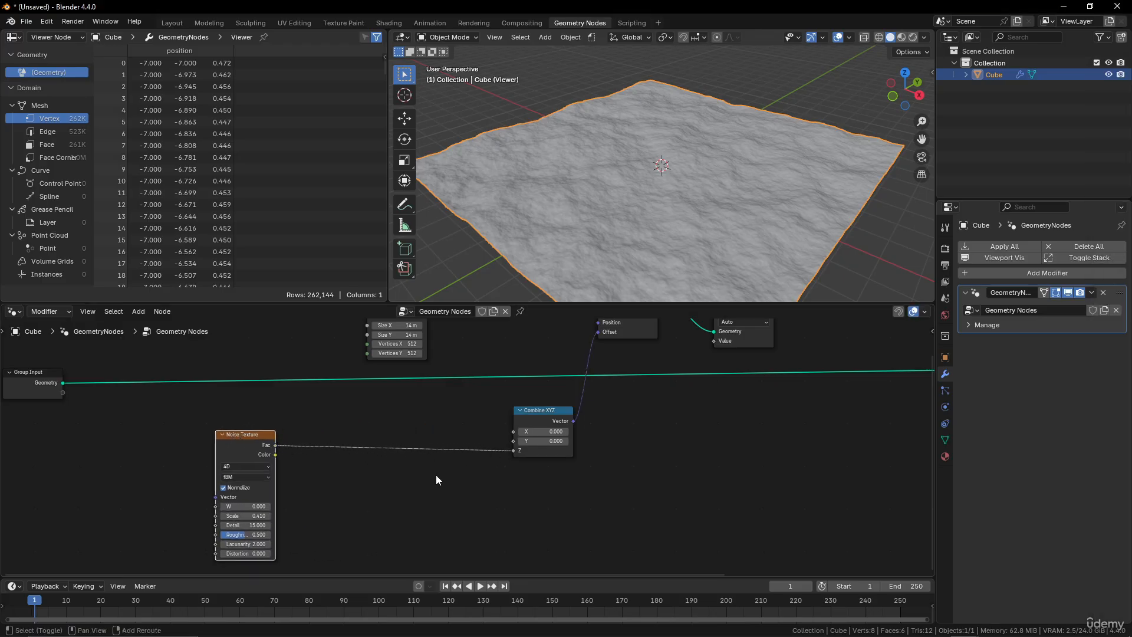
{"action": "key", "text": "shift+a"}
{"action": "left_click", "coordinate": [400, 369]}
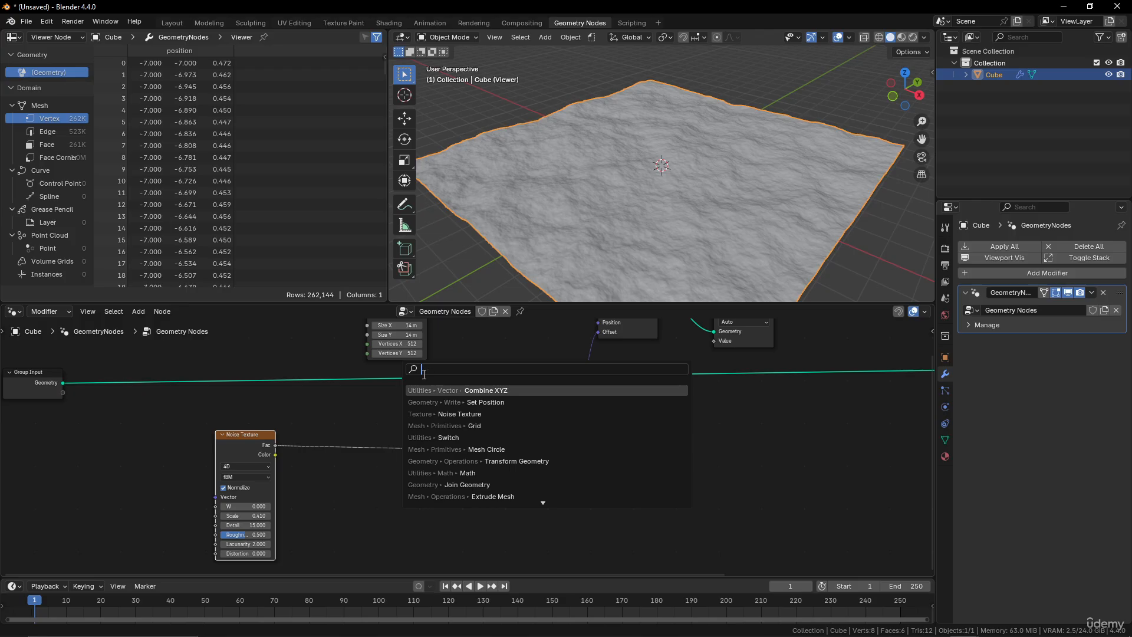
{"action": "type", "text": "colo"}
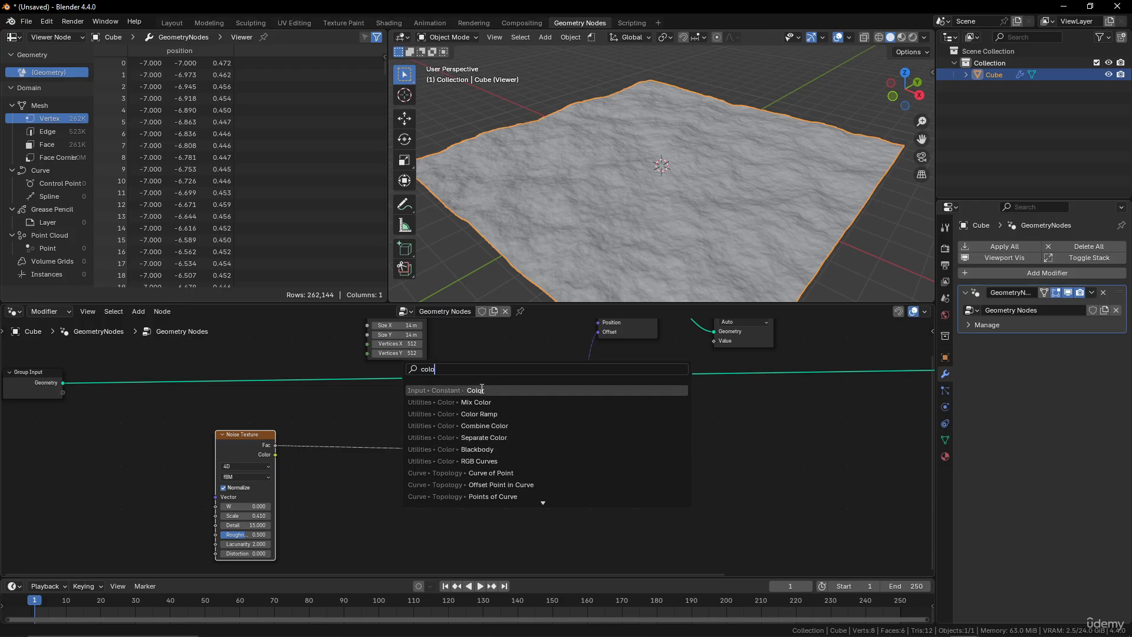
{"action": "left_click", "coordinate": [479, 414]}
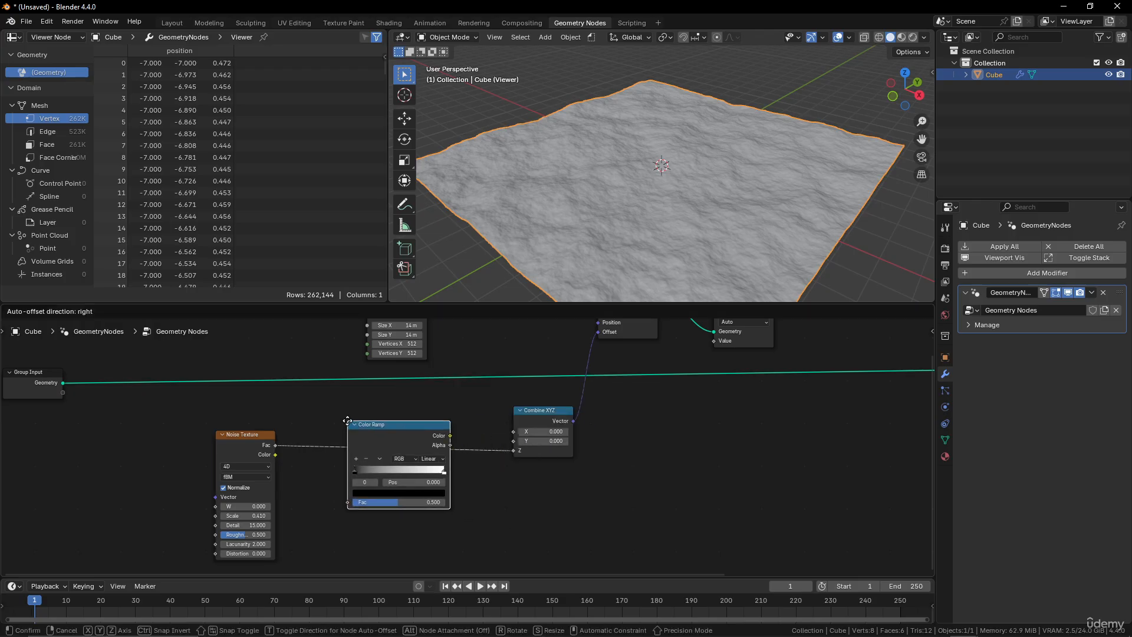
{"action": "left_click", "coordinate": [347, 421]}
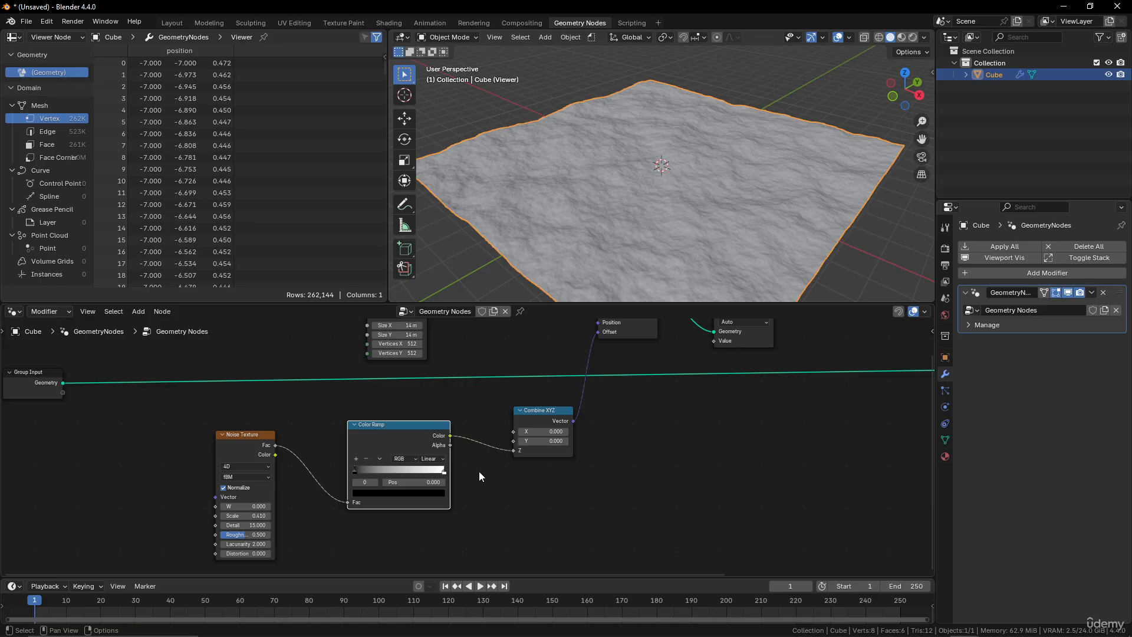
Add a middle stop to the Color Ramp at position 0.423 and darken its grey colour.
{"action": "left_click_drag", "start_coordinate": [354, 471], "coordinate": [388, 470]}
{"action": "mouse_move", "coordinate": [388, 469]}
{"action": "left_mouse_down"}
{"action": "mouse_move", "coordinate": [351, 465]}
{"action": "mouse_move", "coordinate": [392, 470]}
{"action": "left_mouse_up"}
{"action": "left_click", "coordinate": [356, 460]}
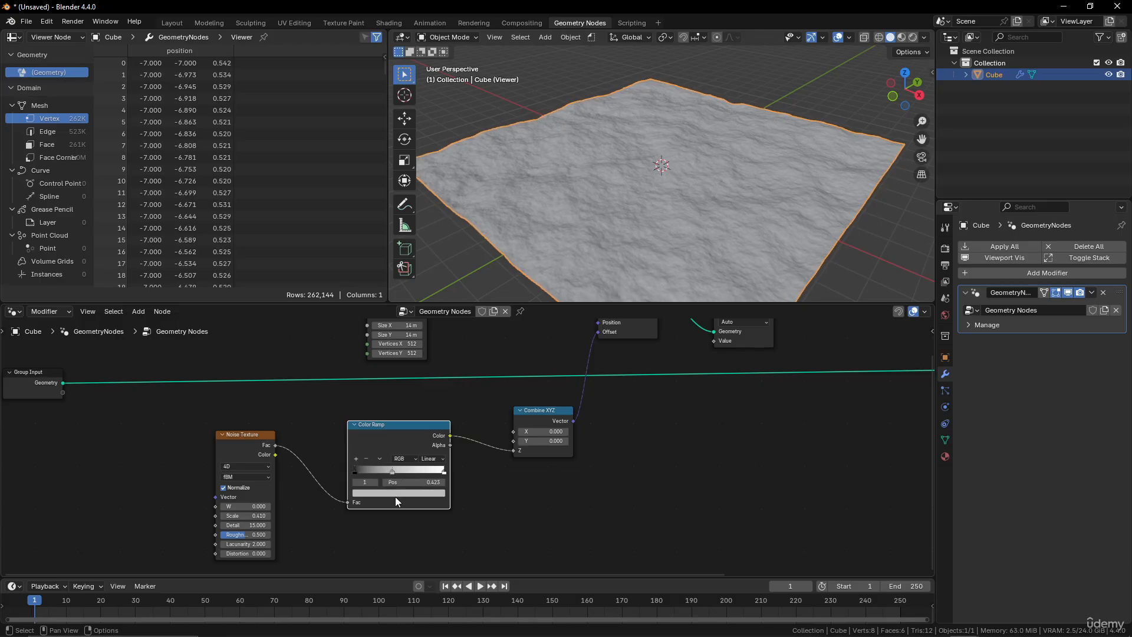
{"action": "left_click", "coordinate": [395, 494]}
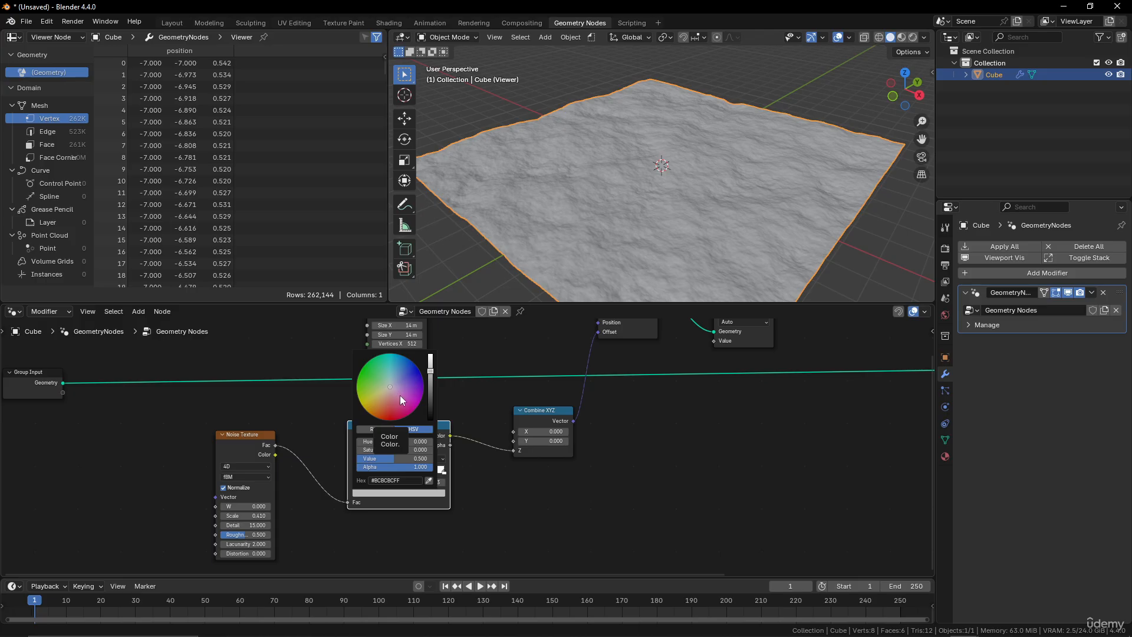
{"action": "left_click_drag", "start_coordinate": [430, 374], "coordinate": [430, 388]}
Insert a Vector Math node between Combine XYZ's Vector and Set Position's Offset.
{"action": "scroll", "coordinate": [635, 430], "scroll_direction": "down", "scroll_amount": 3}
{"action": "middle_click_drag", "start_coordinate": [635, 429], "coordinate": [567, 463]}
{"action": "left_click_drag", "start_coordinate": [503, 448], "coordinate": [485, 448]}
{"action": "middle_click_drag", "start_coordinate": [578, 259], "coordinate": [560, 238]}
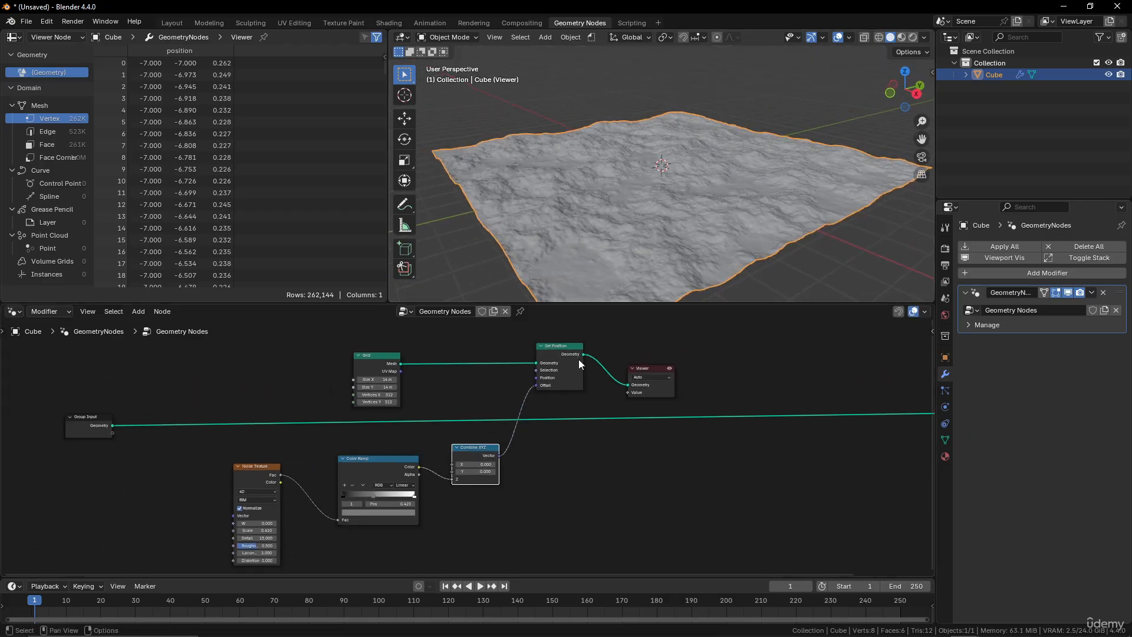
{"action": "middle_click_drag", "start_coordinate": [543, 428], "coordinate": [550, 450]}
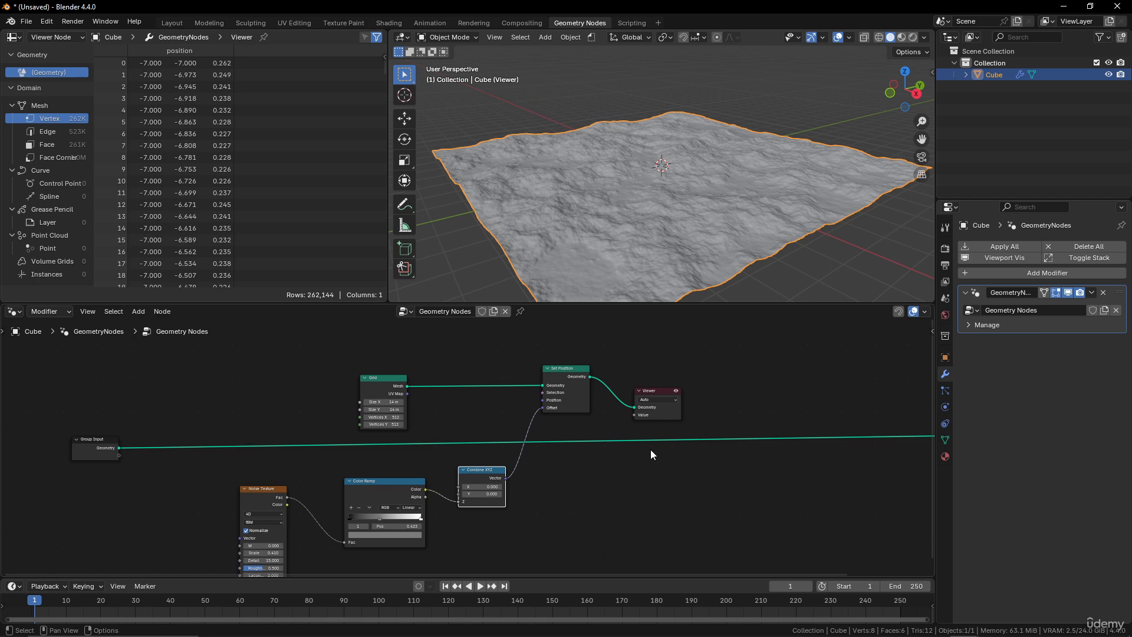
{"action": "left_click_drag", "start_coordinate": [1131, 7], "coordinate": [1131, 68]}
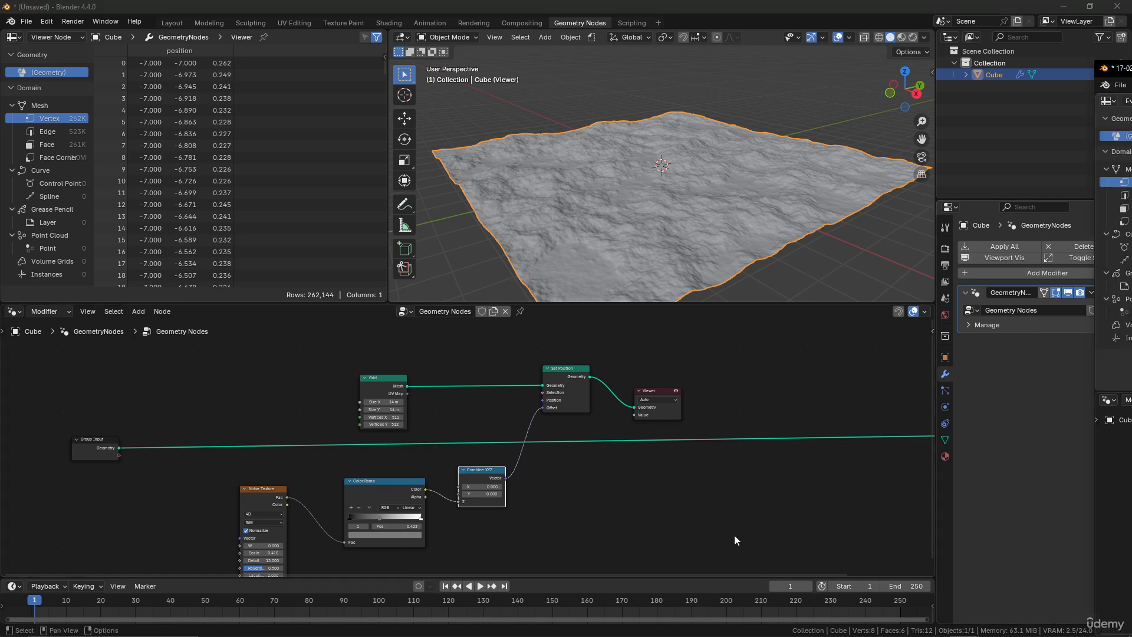
{"action": "scroll", "coordinate": [539, 499], "scroll_direction": "up", "scroll_amount": 1}
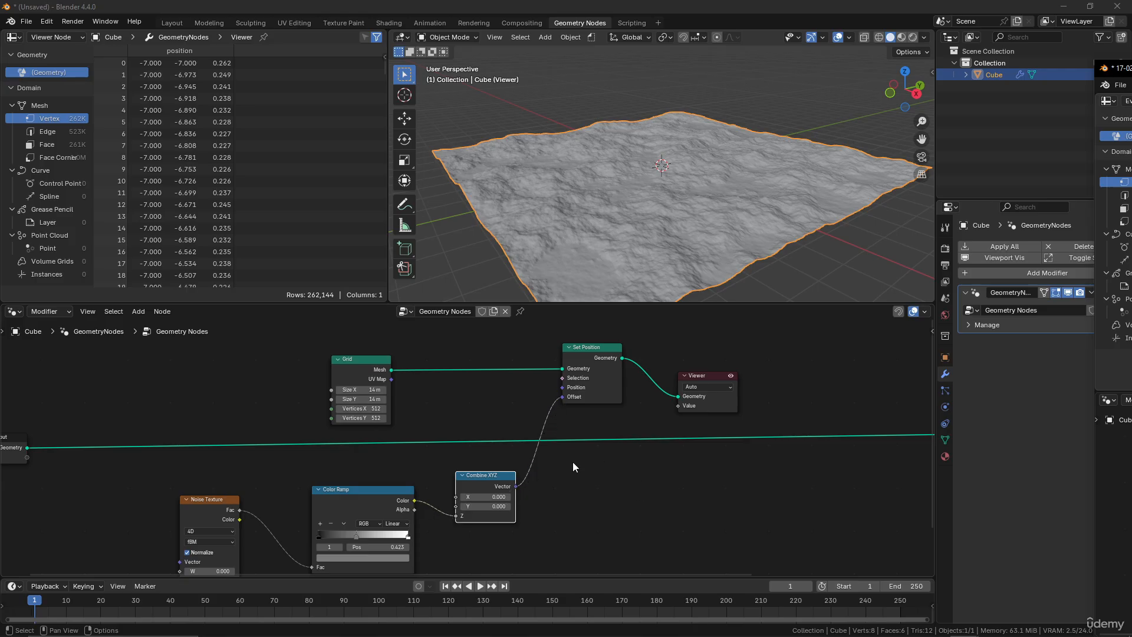
{"action": "left_click", "coordinate": [611, 440]}
{"action": "key", "text": "shift+a"}
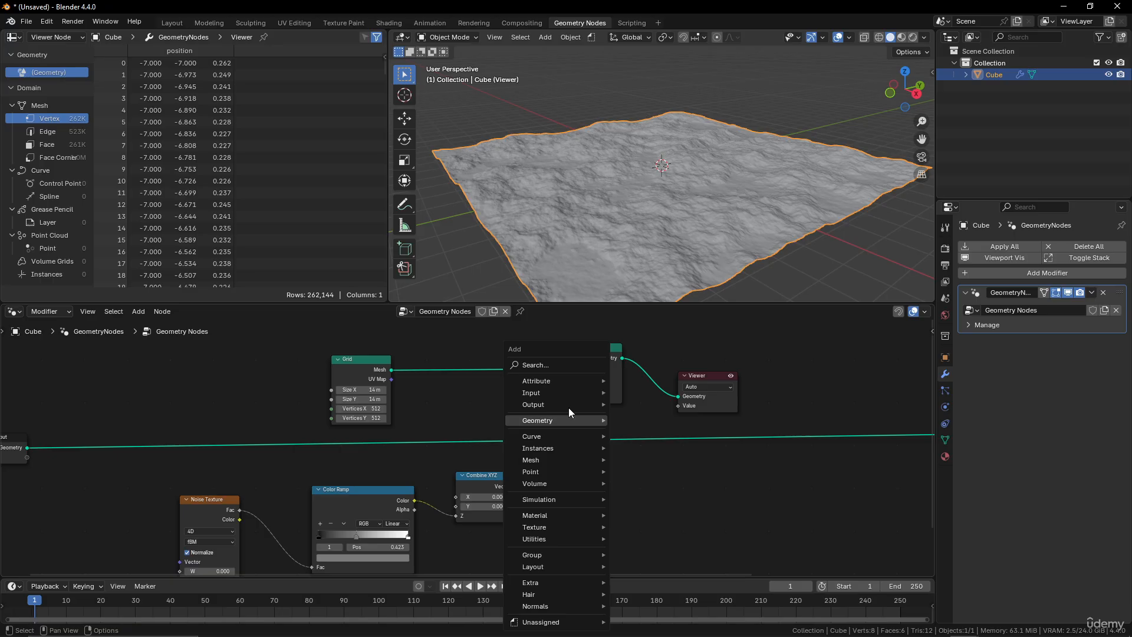
{"action": "left_click", "coordinate": [555, 363]}
{"action": "type", "text": "vect"}
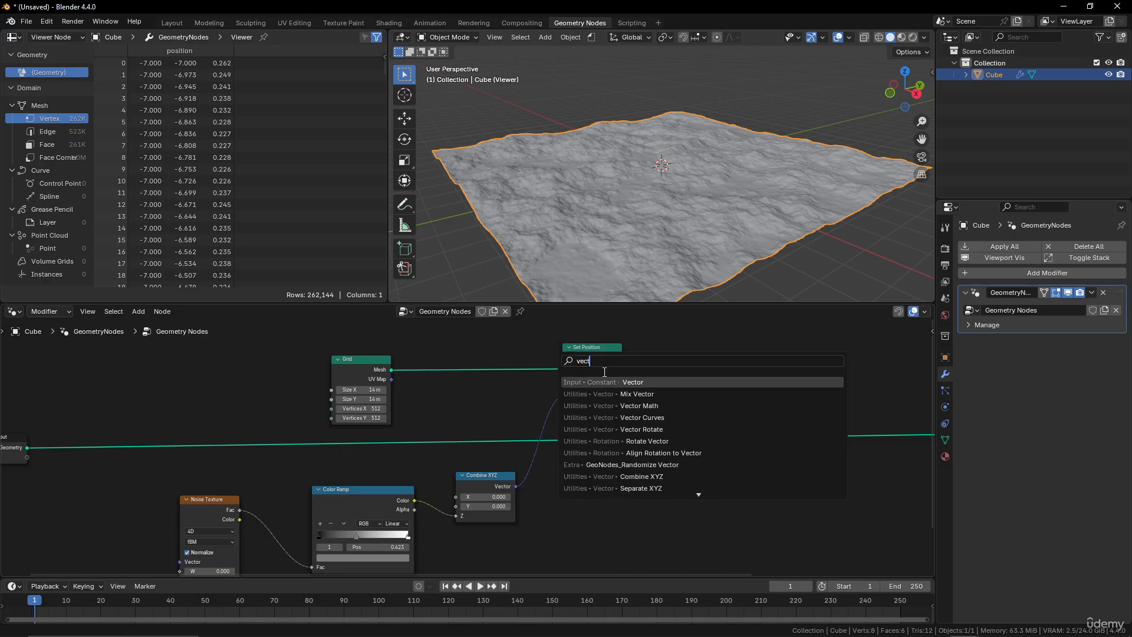
{"action": "left_click", "coordinate": [725, 406]}
{"action": "left_click", "coordinate": [586, 486]}
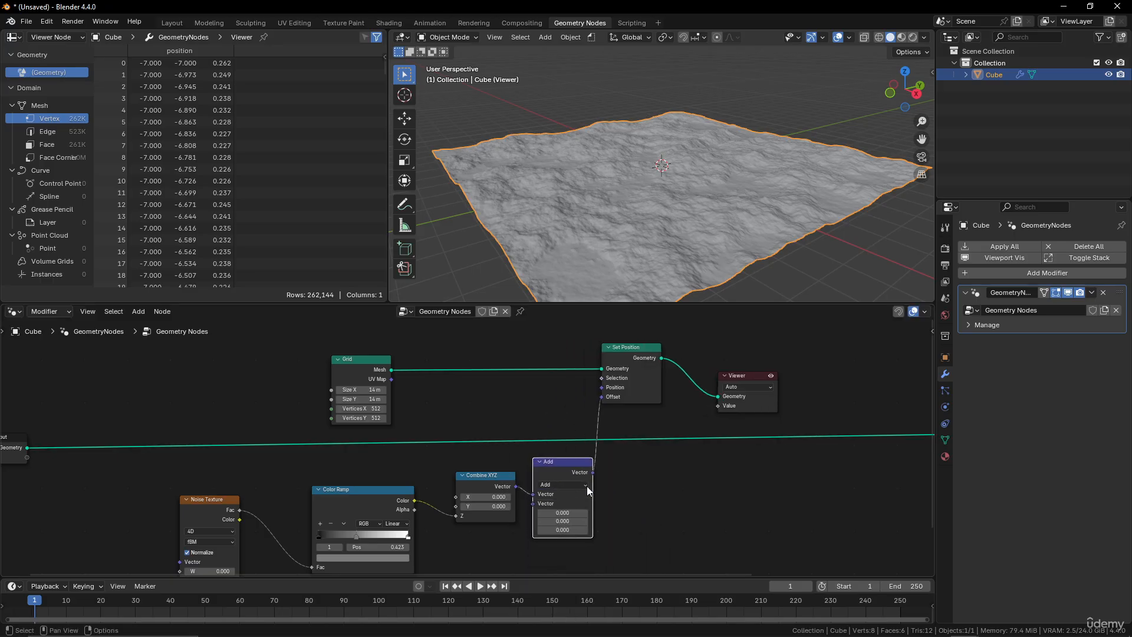
Switch the Vector Math node's operation to Multiply.
{"action": "scroll", "coordinate": [656, 518], "scroll_direction": "up", "scroll_amount": 3}
{"action": "left_click", "coordinate": [579, 472]}
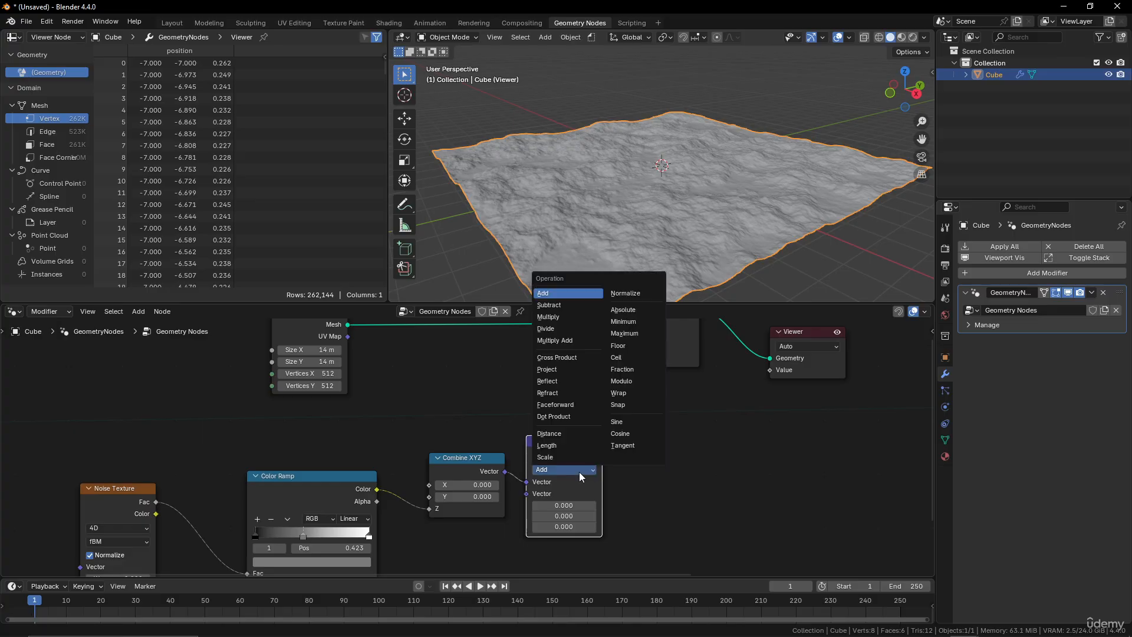
{"action": "left_click", "coordinate": [564, 317]}
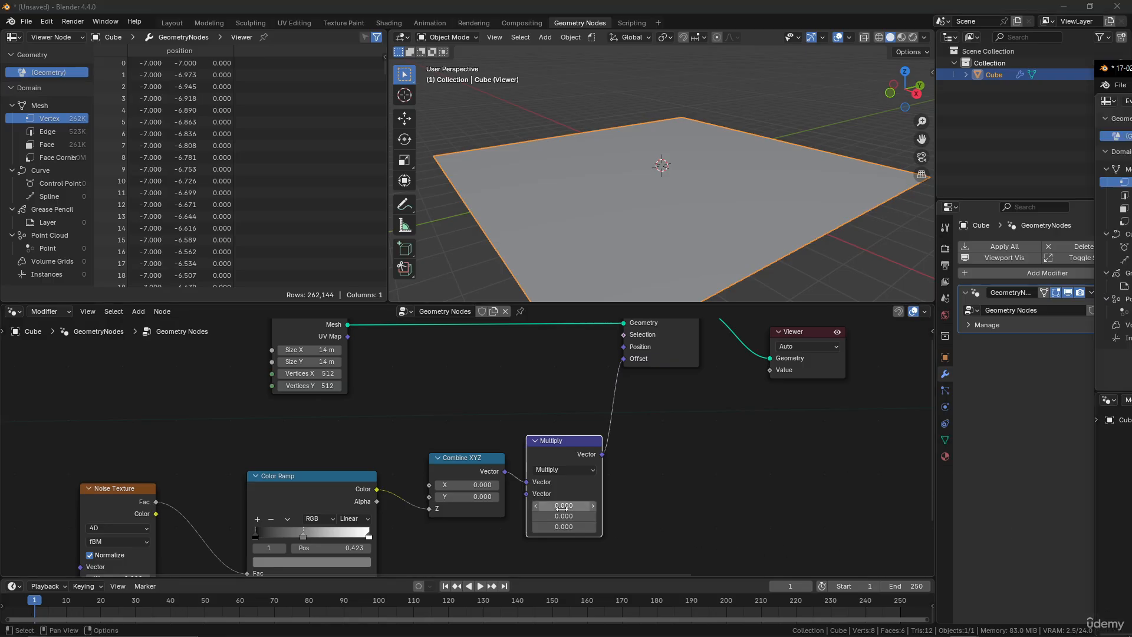
Set all three Multiply factor components to 1.
{"action": "left_click_drag", "start_coordinate": [564, 506], "coordinate": [564, 527]}
{"action": "type", "text": "1"}
{"action": "key", "text": "Return"}
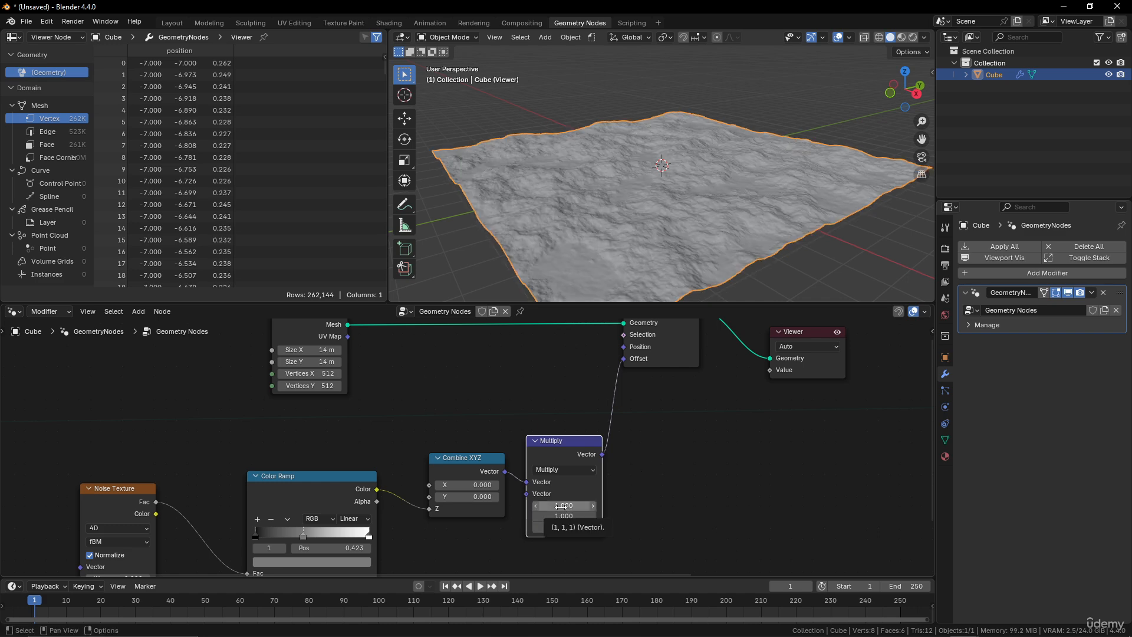
Set all three Multiply factor components to 2.
{"action": "left_click_drag", "start_coordinate": [561, 506], "coordinate": [563, 527]}
{"action": "type", "text": "2"}
{"action": "key", "text": "Return"}
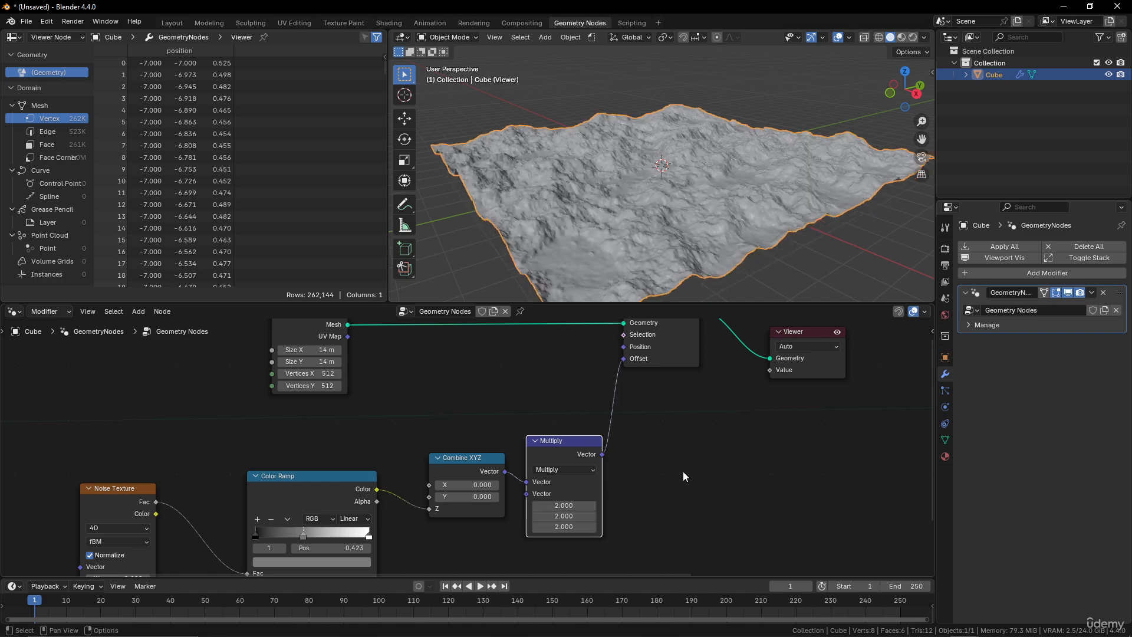
{"action": "middle_click_drag", "start_coordinate": [696, 171], "coordinate": [742, 154]}
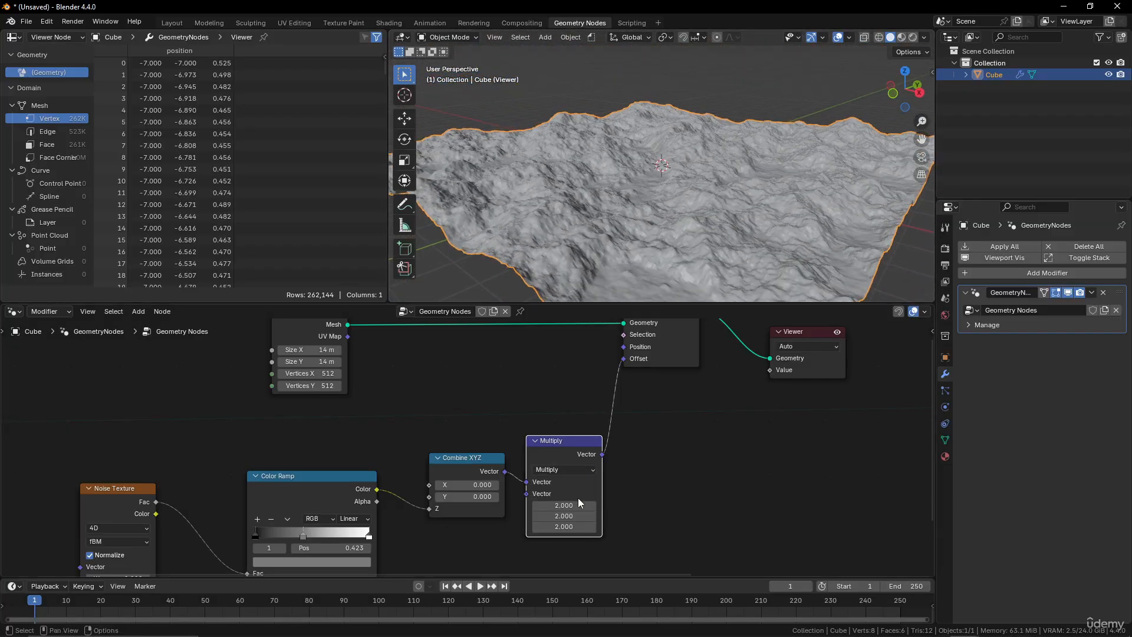
Set all three Multiply factor components to 3.
{"action": "left_click_drag", "start_coordinate": [578, 505], "coordinate": [575, 526]}
{"action": "type", "text": "3"}
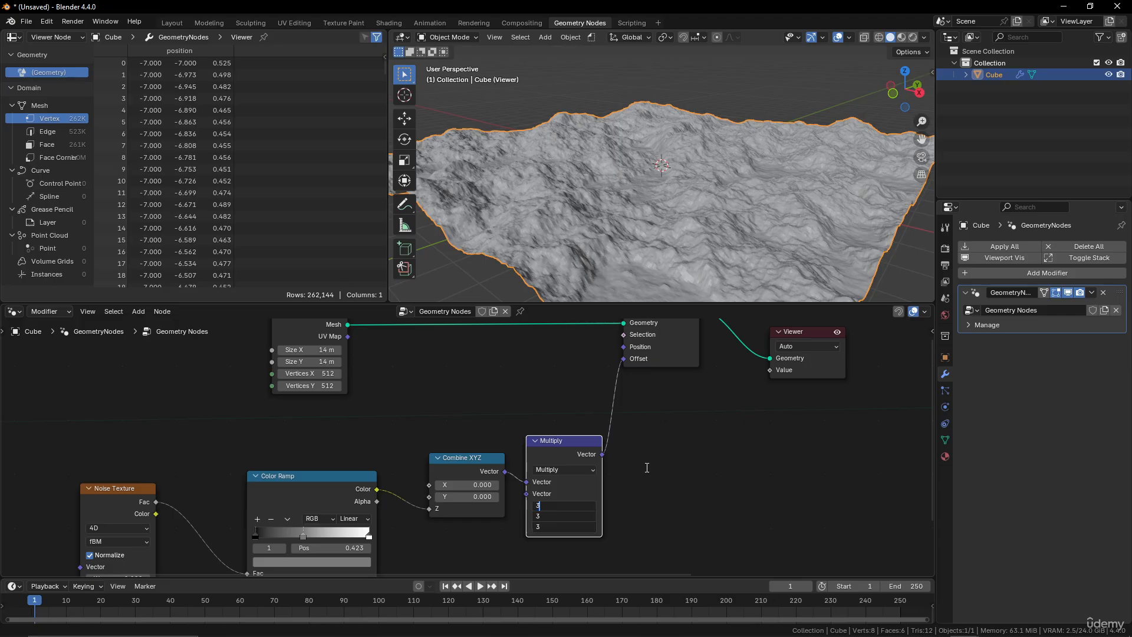
{"action": "key", "text": "Return"}
{"action": "scroll", "coordinate": [768, 183], "scroll_direction": "down", "scroll_amount": 4}
{"action": "middle_click_drag", "start_coordinate": [769, 183], "coordinate": [709, 232]}
{"action": "scroll", "coordinate": [656, 224], "scroll_direction": "up", "scroll_amount": 6}
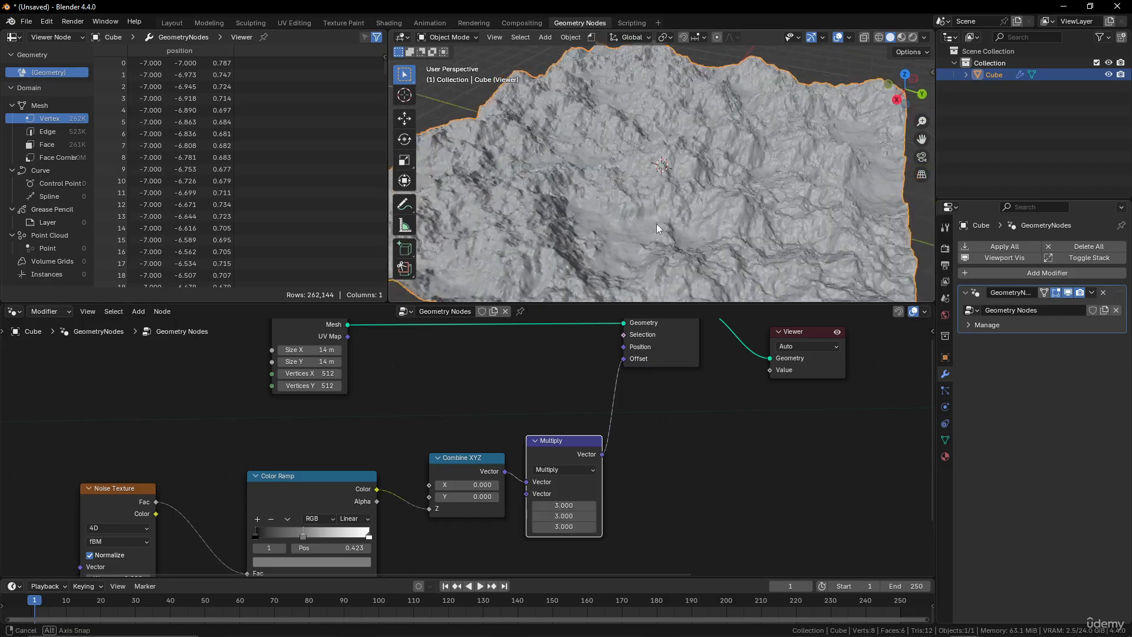
{"action": "middle_click_drag", "start_coordinate": [630, 232], "coordinate": [787, 216]}
{"action": "scroll", "coordinate": [787, 215], "scroll_direction": "down", "scroll_amount": 4}
{"action": "scroll", "coordinate": [429, 435], "scroll_direction": "down", "scroll_amount": 2}
{"action": "scroll", "coordinate": [430, 435], "scroll_direction": "up", "scroll_amount": 2}
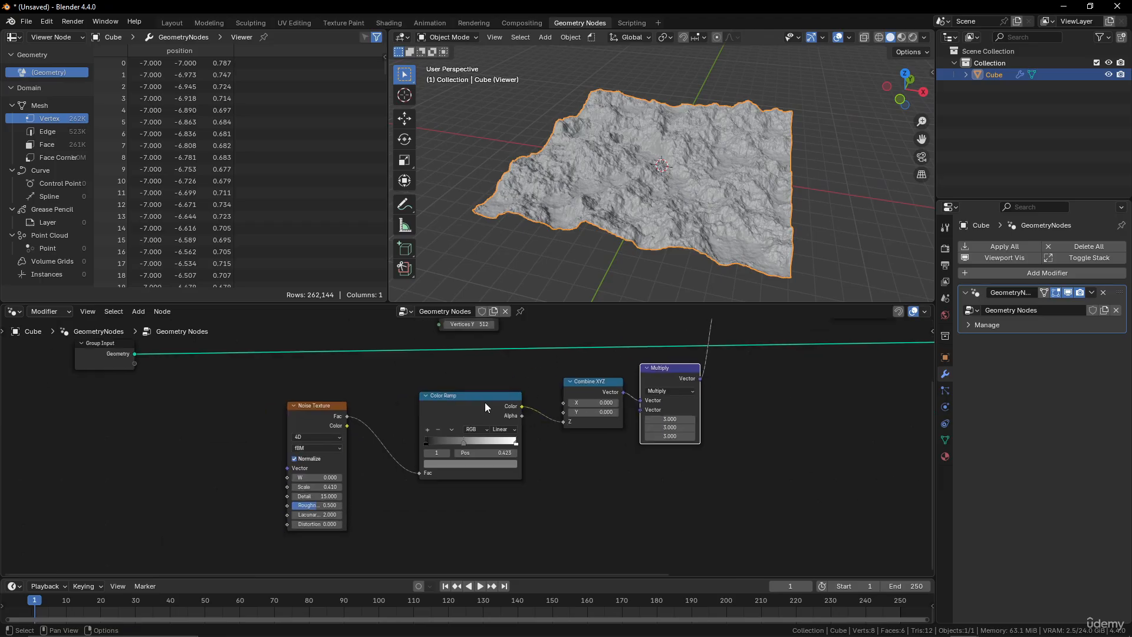
{"action": "scroll", "coordinate": [485, 402], "scroll_direction": "up", "scroll_amount": 2}
{"action": "left_click", "coordinate": [307, 447]}
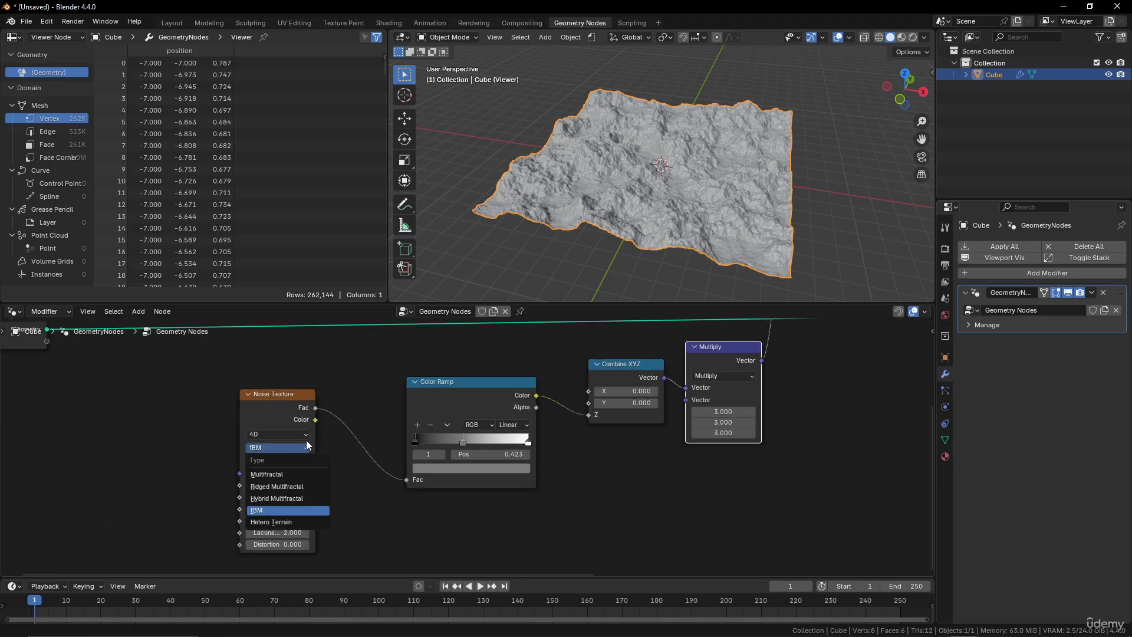
{"action": "scroll", "coordinate": [278, 396], "scroll_direction": "down", "scroll_amount": 2}
{"action": "middle_click_drag", "start_coordinate": [319, 453], "coordinate": [335, 396]}
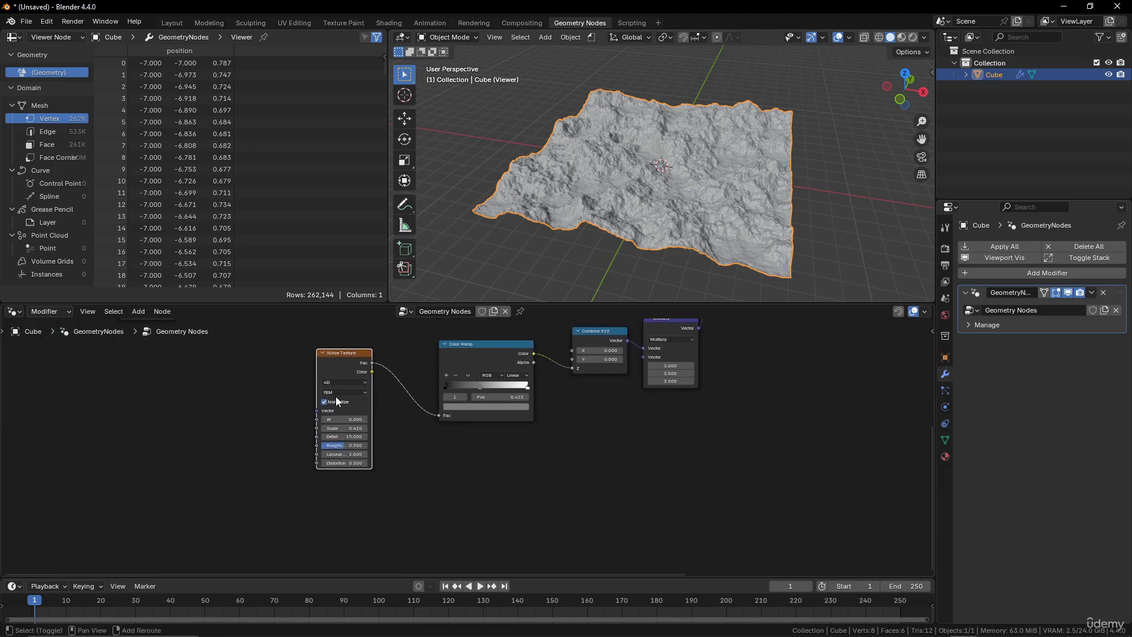
Duplicate the Noise Texture node and connect the copy's Fac output to the Color Ramp's Fac input.
{"action": "key", "text": "shift+d"}
{"action": "left_click_drag", "start_coordinate": [355, 350], "coordinate": [251, 358]}
{"action": "left_click_drag", "start_coordinate": [334, 497], "coordinate": [434, 420]}
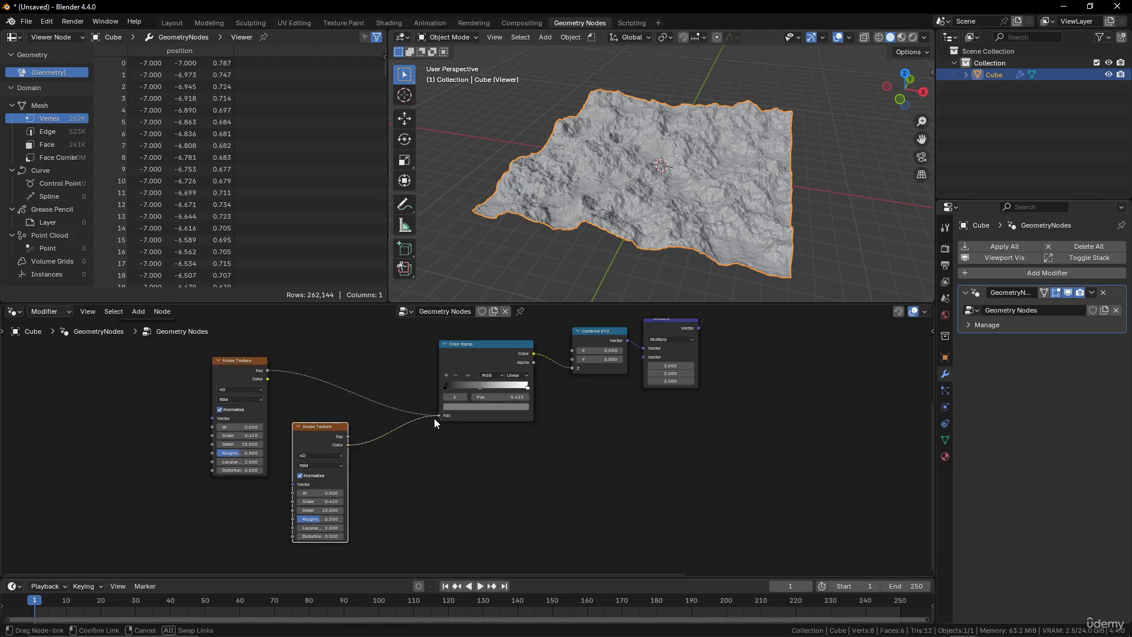
{"action": "left_click_drag", "start_coordinate": [372, 440], "coordinate": [377, 440]}
{"action": "key", "text": "Escape"}
{"action": "left_click_drag", "start_coordinate": [447, 416], "coordinate": [448, 417]}
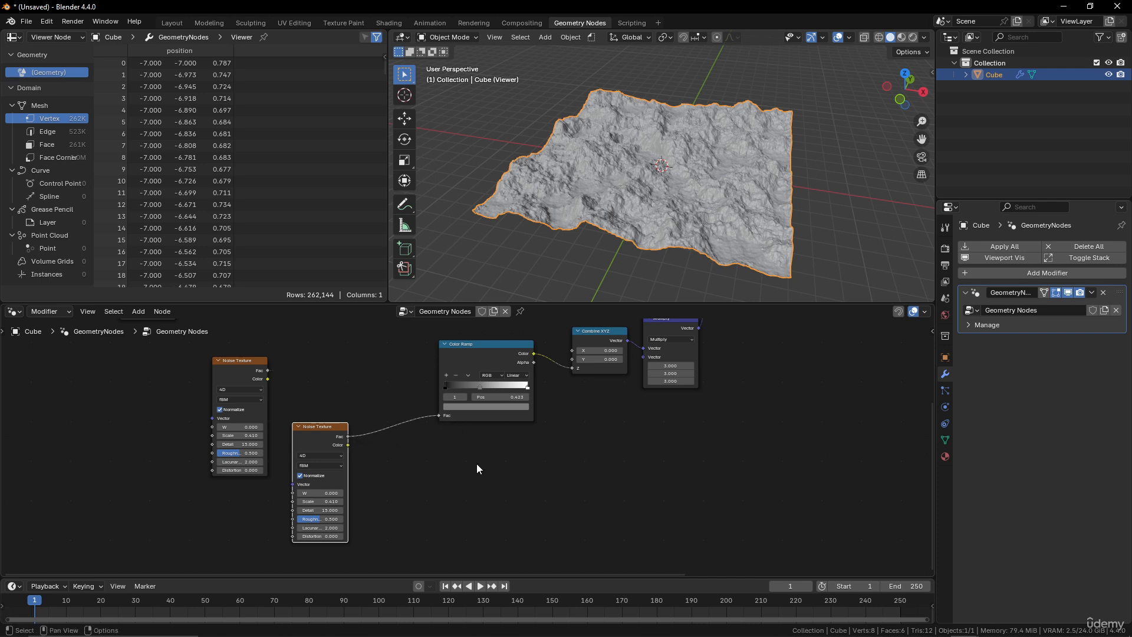
Set the duplicated Noise Texture's type to Ridged Multifractal.
{"action": "scroll", "coordinate": [470, 452], "scroll_direction": "up", "scroll_amount": 3}
{"action": "left_click_drag", "start_coordinate": [296, 435], "coordinate": [334, 416]}
{"action": "left_click", "coordinate": [328, 439]}
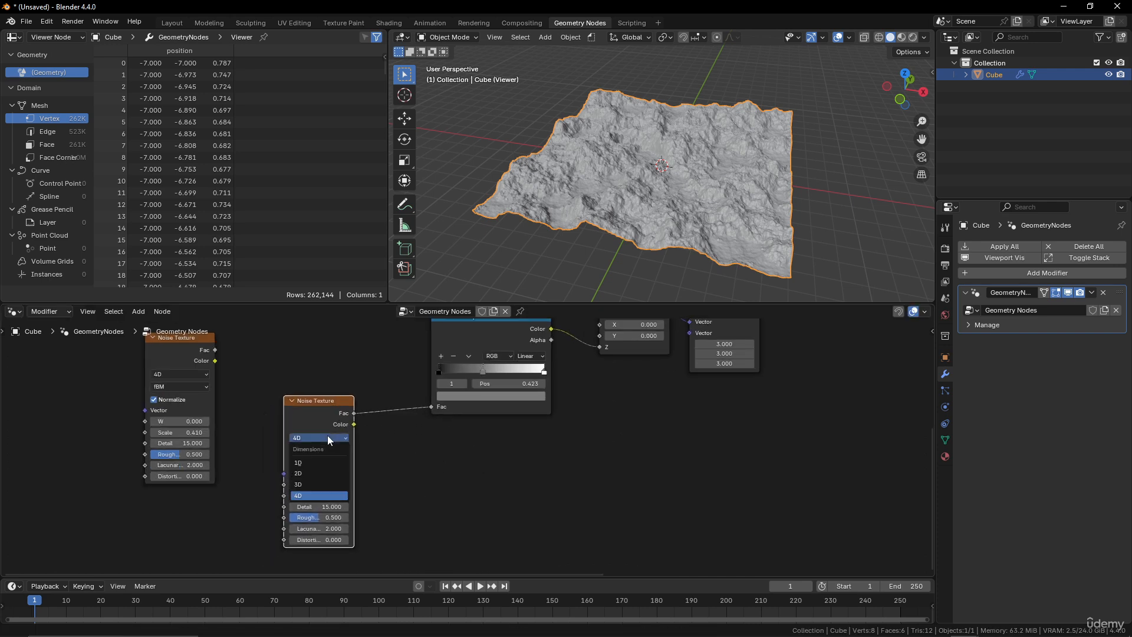
{"action": "left_click", "coordinate": [330, 451]}
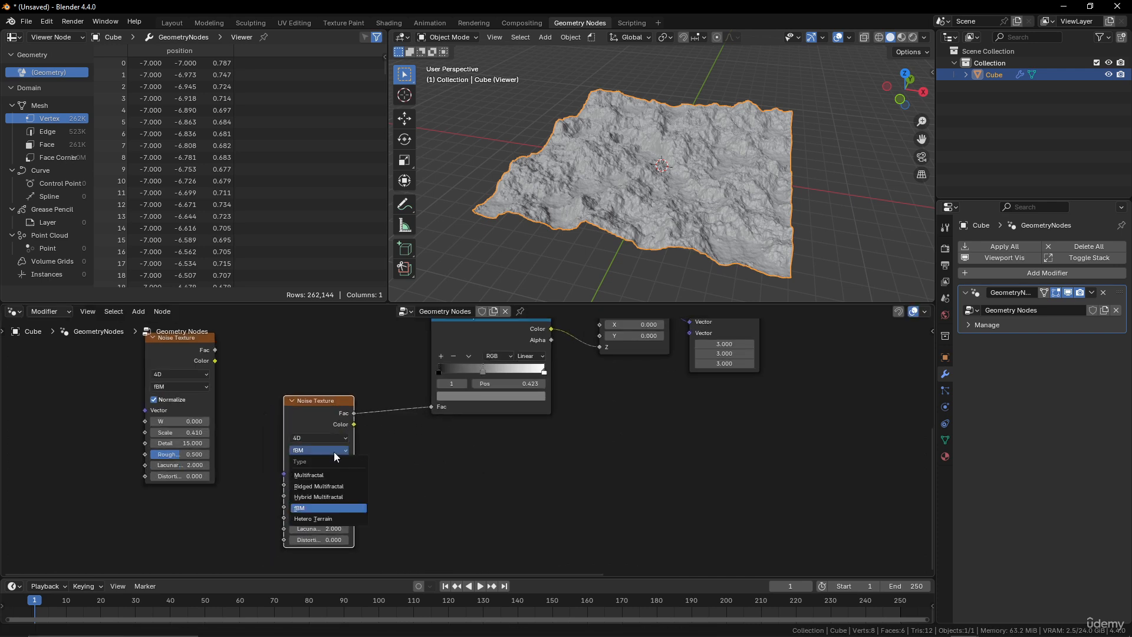
{"action": "left_click", "coordinate": [324, 488]}
{"action": "middle_click_drag", "start_coordinate": [383, 479], "coordinate": [392, 439]}
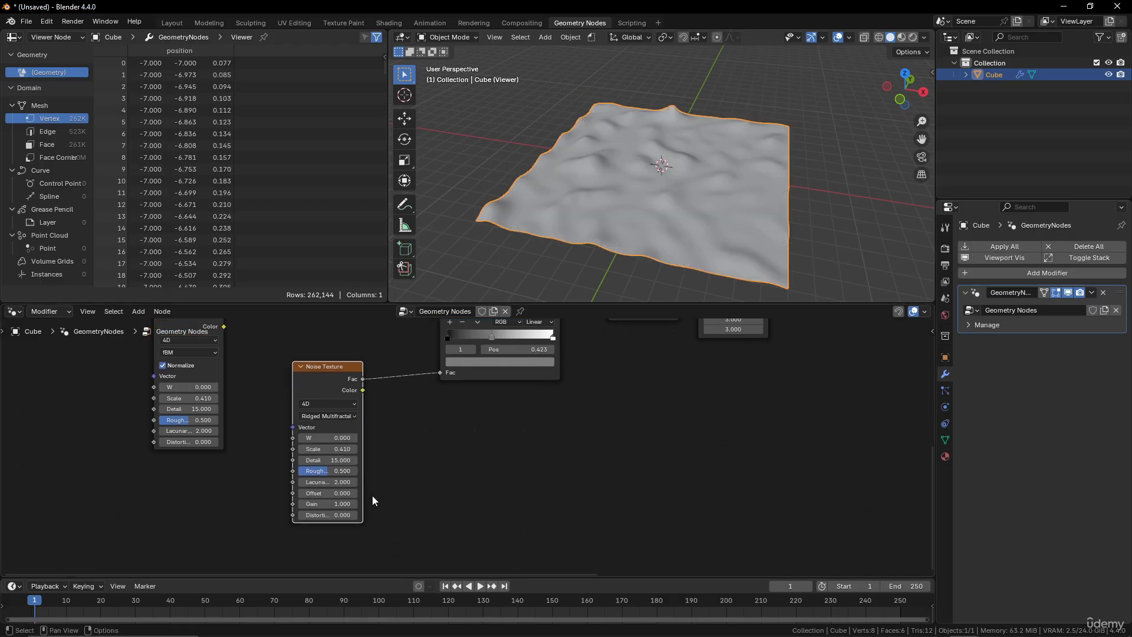
Set the ridged noise's Gain to 50.
{"action": "left_click", "coordinate": [352, 503]}
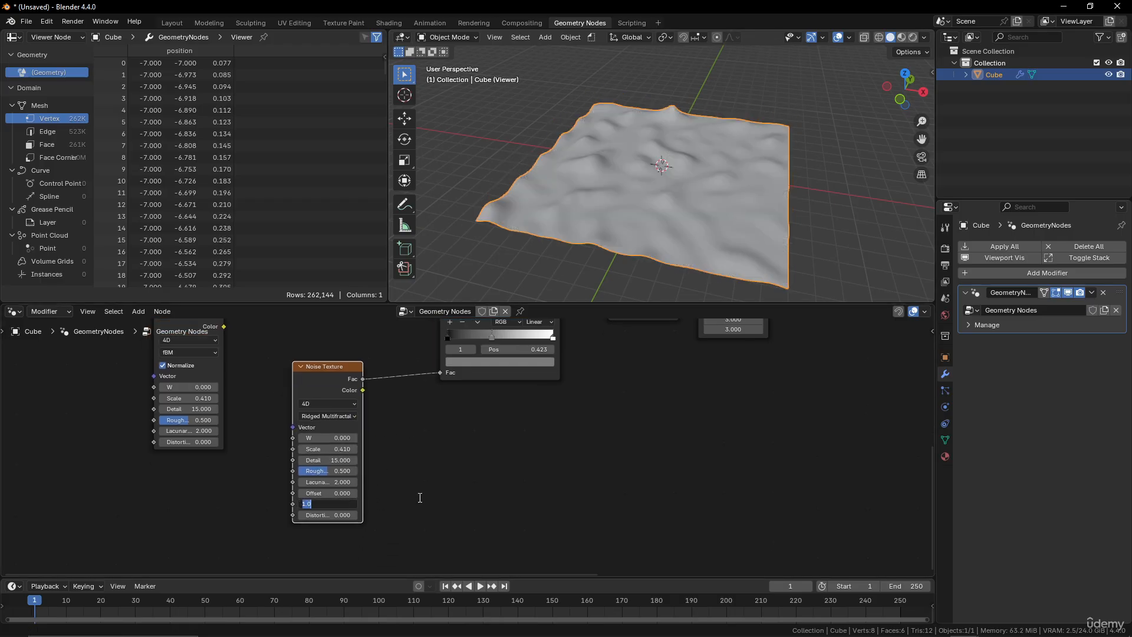
{"action": "type", "text": "50"}
{"action": "key", "text": "Return"}
{"action": "scroll", "coordinate": [713, 175], "scroll_direction": "up", "scroll_amount": 4}
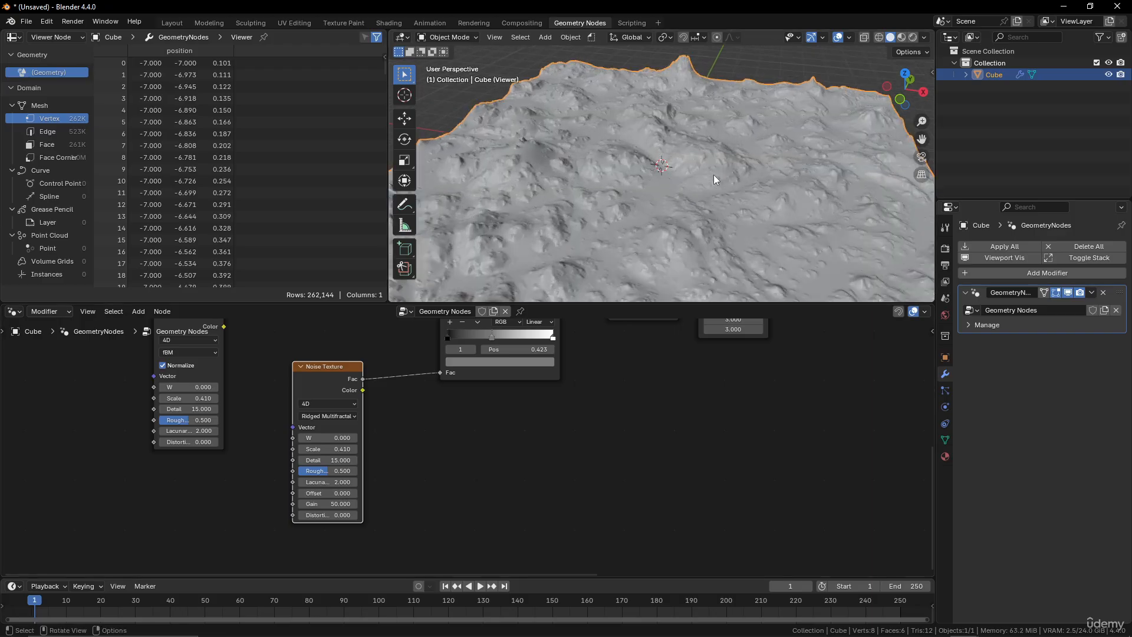
{"action": "middle_click_drag", "start_coordinate": [713, 174], "coordinate": [766, 179]}
{"action": "scroll", "coordinate": [674, 174], "scroll_direction": "up", "scroll_amount": 3}
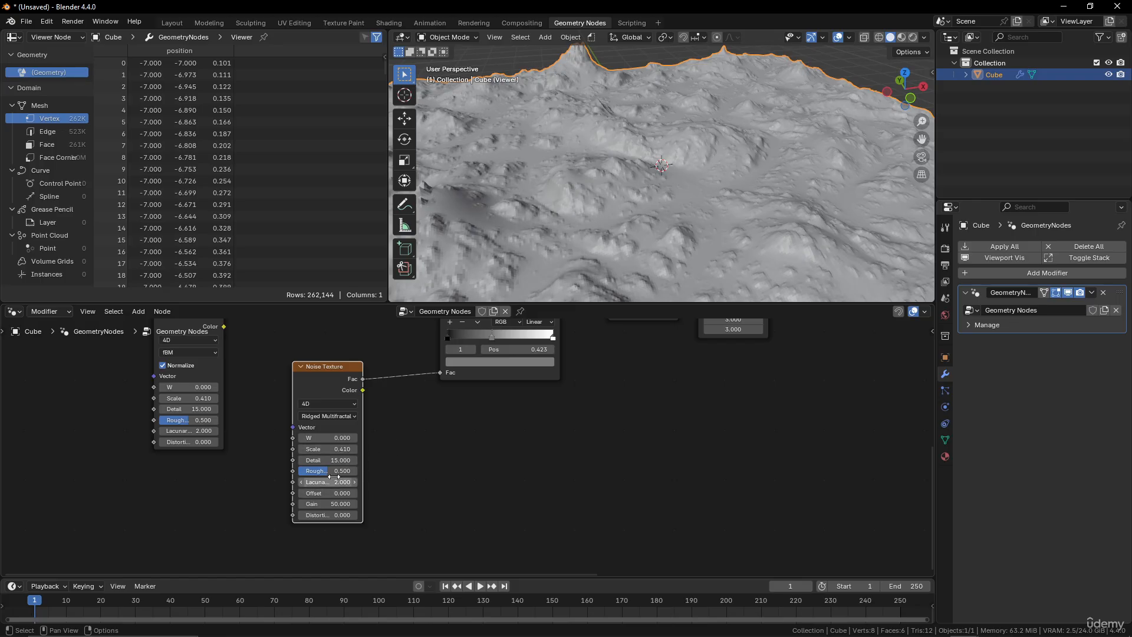
Raise the ridged noise's Roughness to about 0.592.
{"action": "mouse_move", "coordinate": [334, 471]}
{"action": "left_mouse_down"}
{"action": "mouse_move", "coordinate": [377, 472]}
{"action": "mouse_move", "coordinate": [323, 471]}
{"action": "mouse_move", "coordinate": [335, 472]}
{"action": "left_mouse_up"}
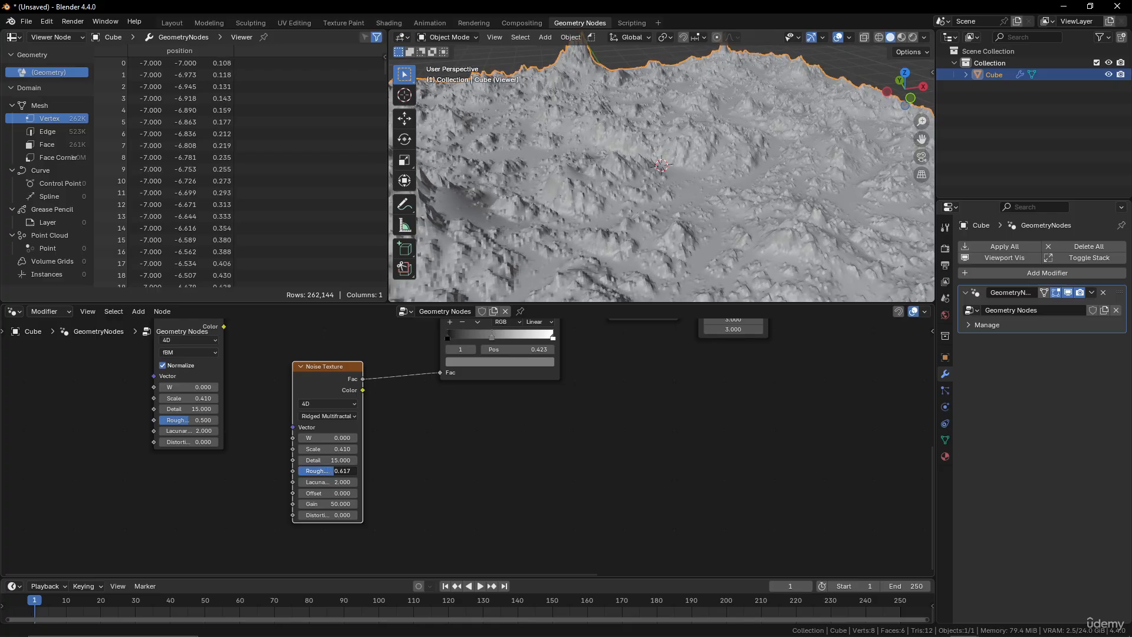
{"action": "left_click_drag", "start_coordinate": [334, 471], "coordinate": [335, 471]}
{"action": "middle_click_drag", "start_coordinate": [646, 201], "coordinate": [678, 195]}
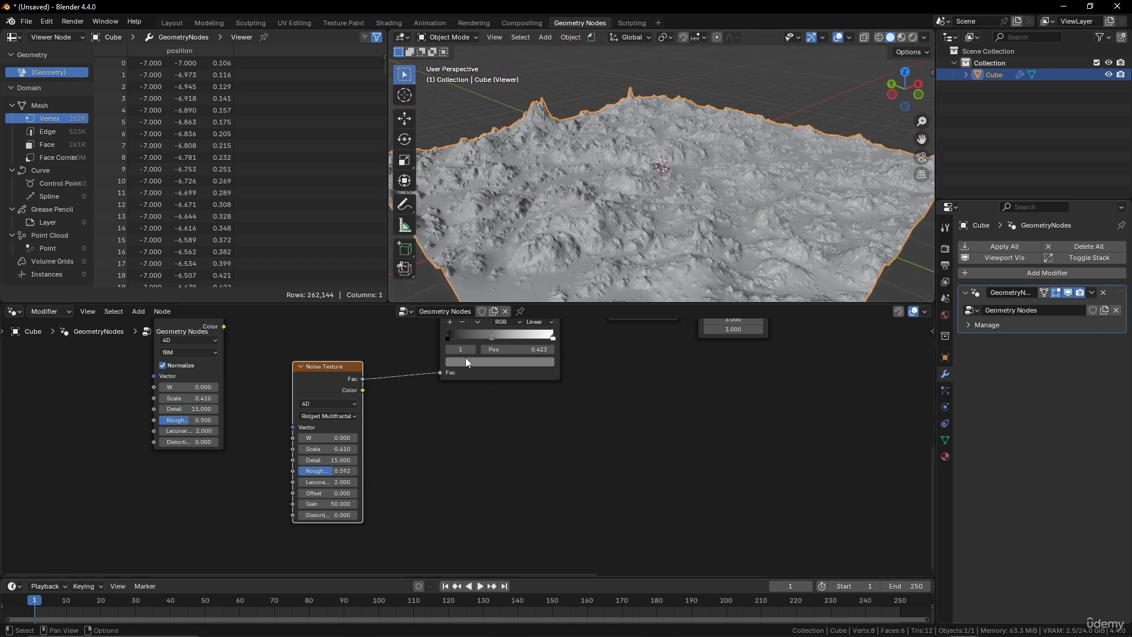
Set the ridged noise's Gain to 100.
{"action": "left_click", "coordinate": [328, 503]}
{"action": "type", "text": "10"}
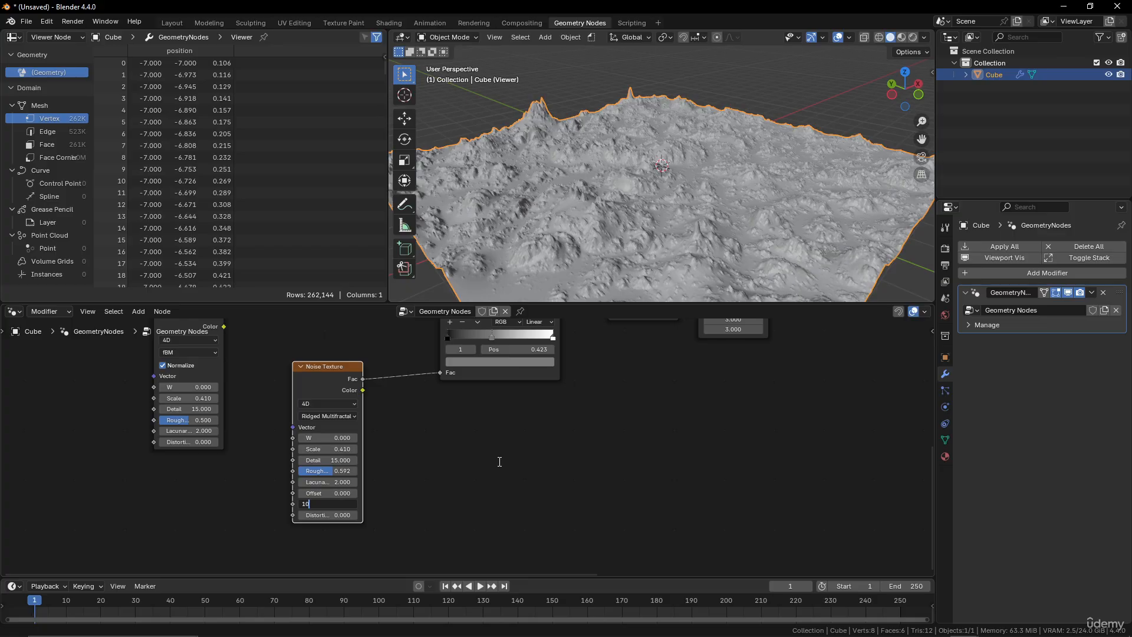
{"action": "type", "text": "0"}
{"action": "key", "text": "Return"}
{"action": "middle_click_drag", "start_coordinate": [678, 260], "coordinate": [590, 248]}
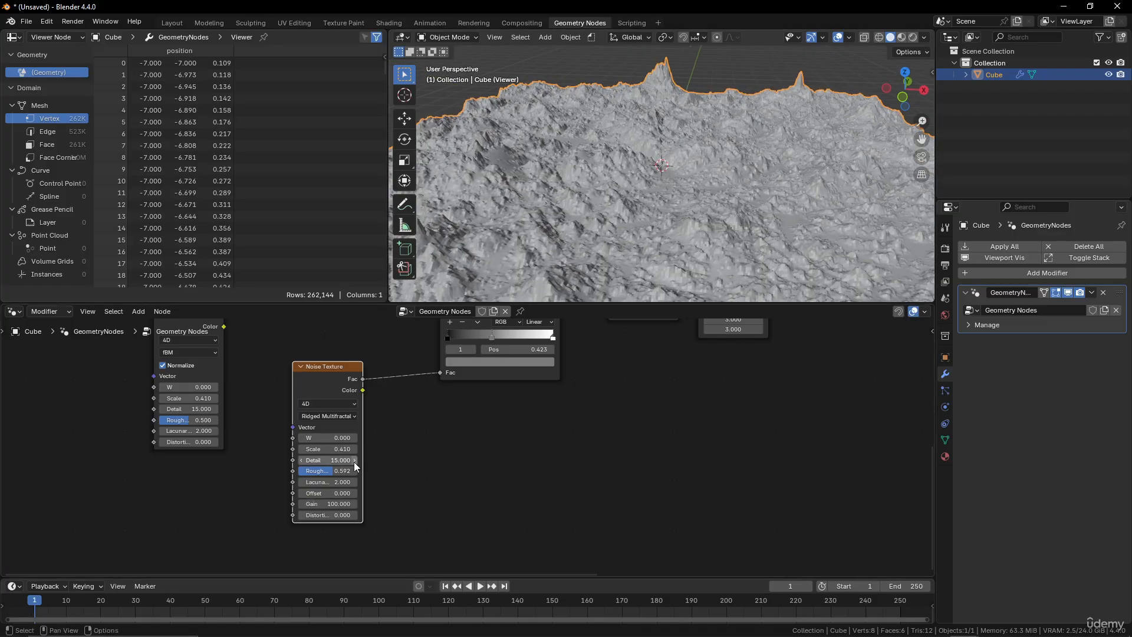
{"action": "left_click", "coordinate": [336, 472]}
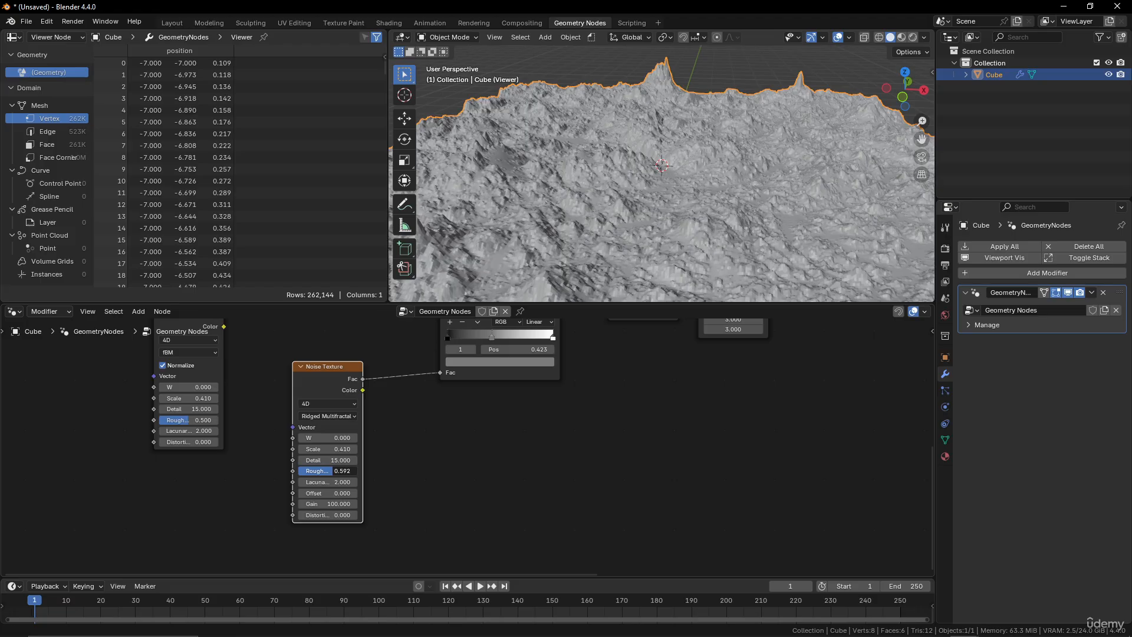
{"action": "key", "text": "Return"}
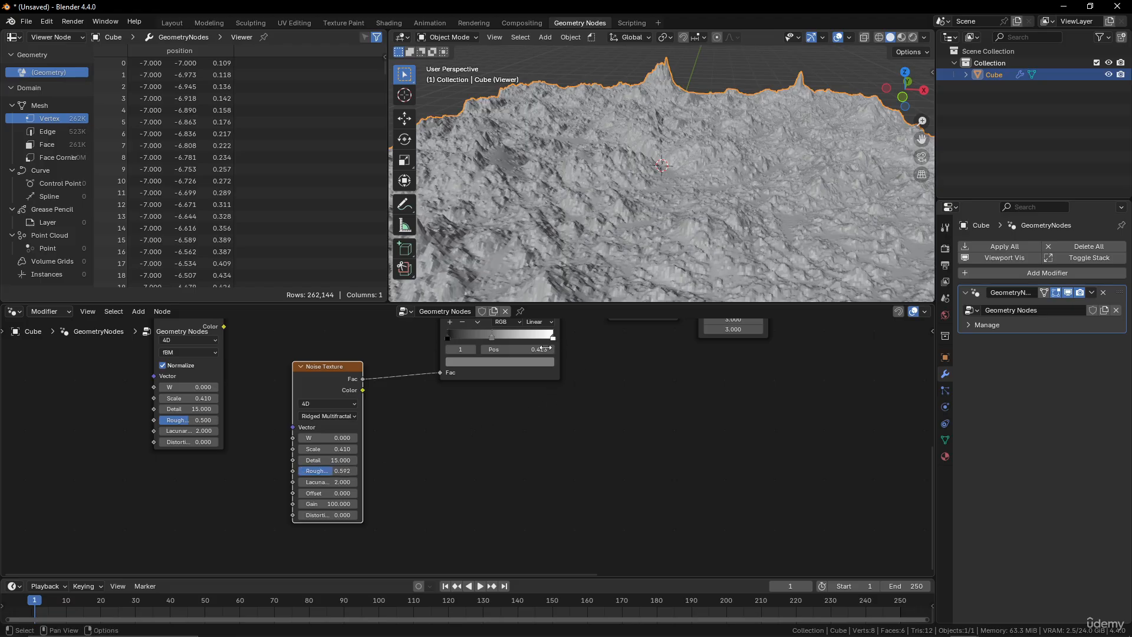
{"action": "left_click", "coordinate": [554, 339]}
{"action": "left_click", "coordinate": [553, 358]}
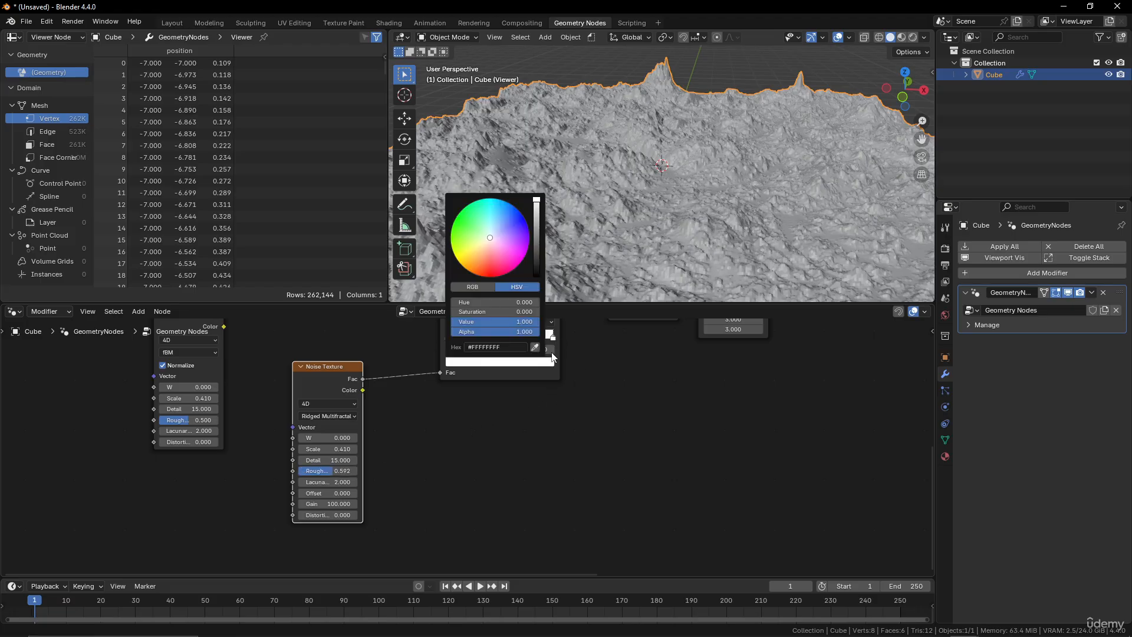
{"action": "mouse_move", "coordinate": [536, 199]}
{"action": "left_mouse_down"}
{"action": "mouse_move", "coordinate": [536, 242]}
{"action": "mouse_move", "coordinate": [536, 200]}
{"action": "left_mouse_up"}
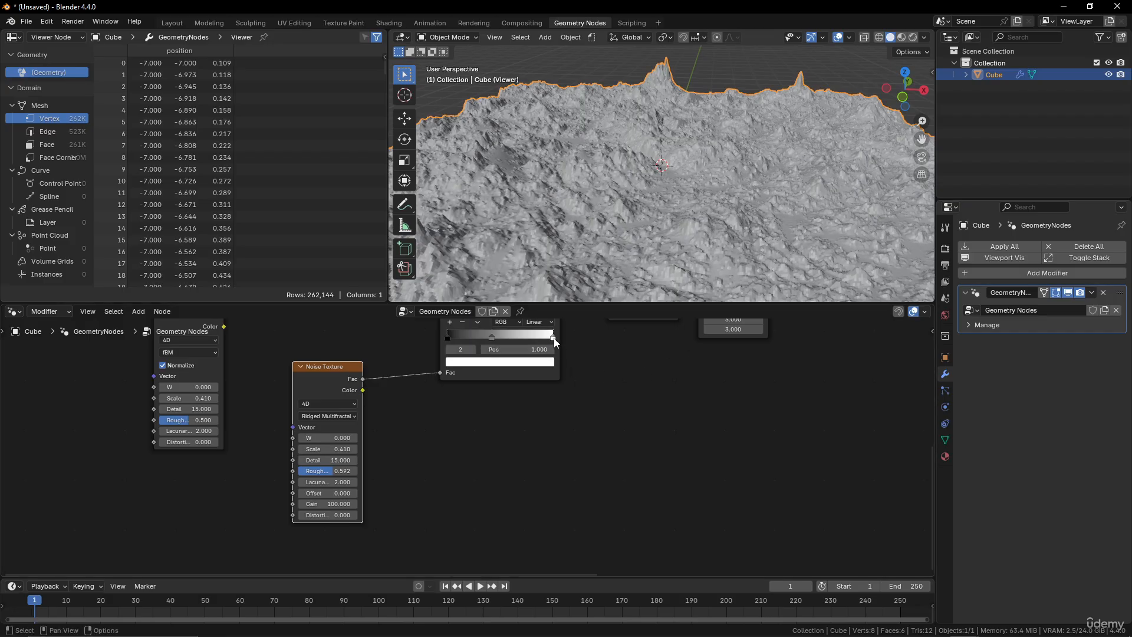
Drag the white Color Ramp stop left to about position 0.29.
{"action": "left_click_drag", "start_coordinate": [553, 339], "coordinate": [475, 335]}
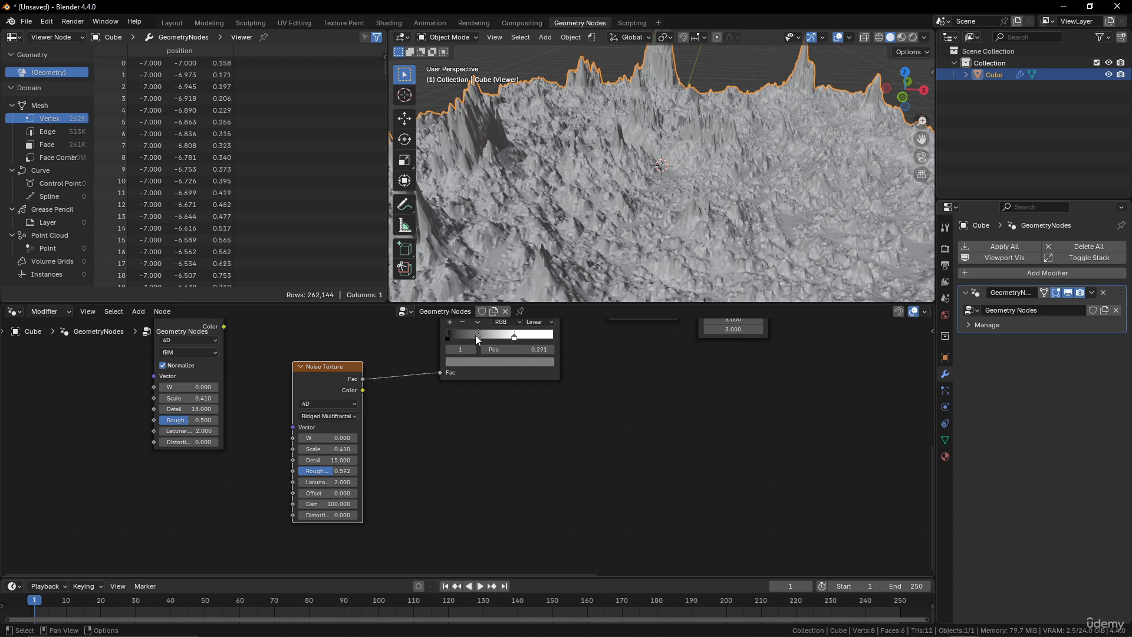
{"action": "middle_click_drag", "start_coordinate": [561, 377], "coordinate": [625, 438]}
{"action": "scroll", "coordinate": [601, 393], "scroll_direction": "up", "scroll_amount": 1}
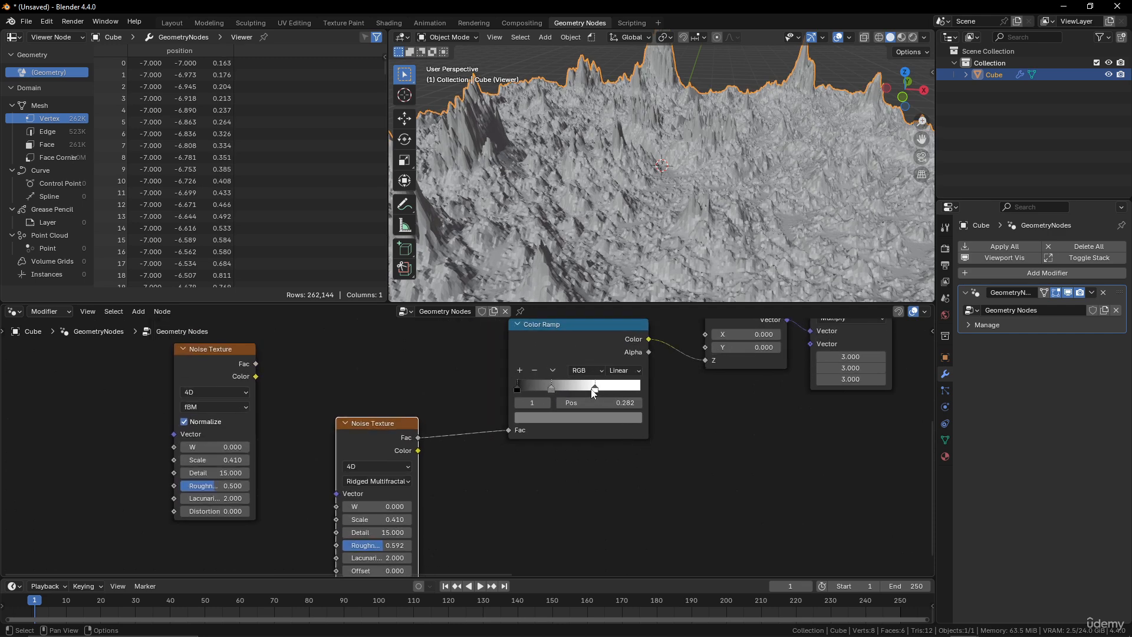
Darken the selected Color Ramp stop's colour to a light grey with value about 0.65.
{"action": "left_click", "coordinate": [594, 389]}
{"action": "left_click", "coordinate": [601, 418]}
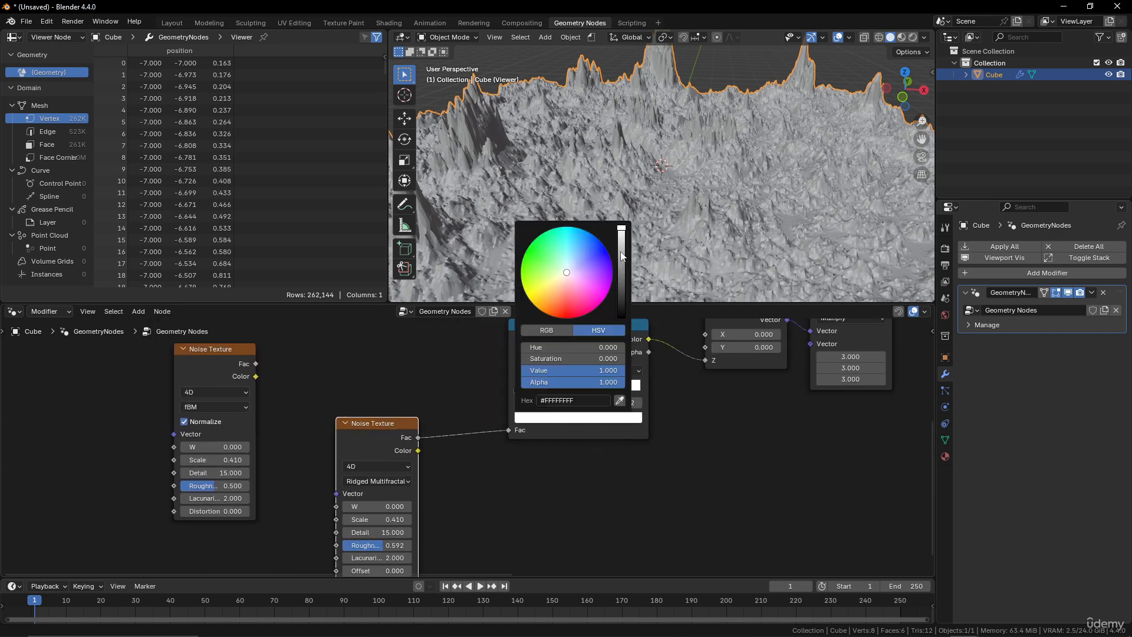
{"action": "left_click_drag", "start_coordinate": [622, 256], "coordinate": [621, 273]}
{"action": "mouse_move", "coordinate": [748, 146]}
{"action": "middle_mouse_down"}
{"action": "mouse_move", "coordinate": [688, 125]}
{"action": "mouse_move", "coordinate": [644, 139]}
{"action": "mouse_move", "coordinate": [646, 175]}
{"action": "mouse_move", "coordinate": [798, 154]}
{"action": "mouse_move", "coordinate": [795, 193]}
{"action": "mouse_move", "coordinate": [773, 150]}
{"action": "mouse_move", "coordinate": [761, 154]}
{"action": "middle_mouse_up"}
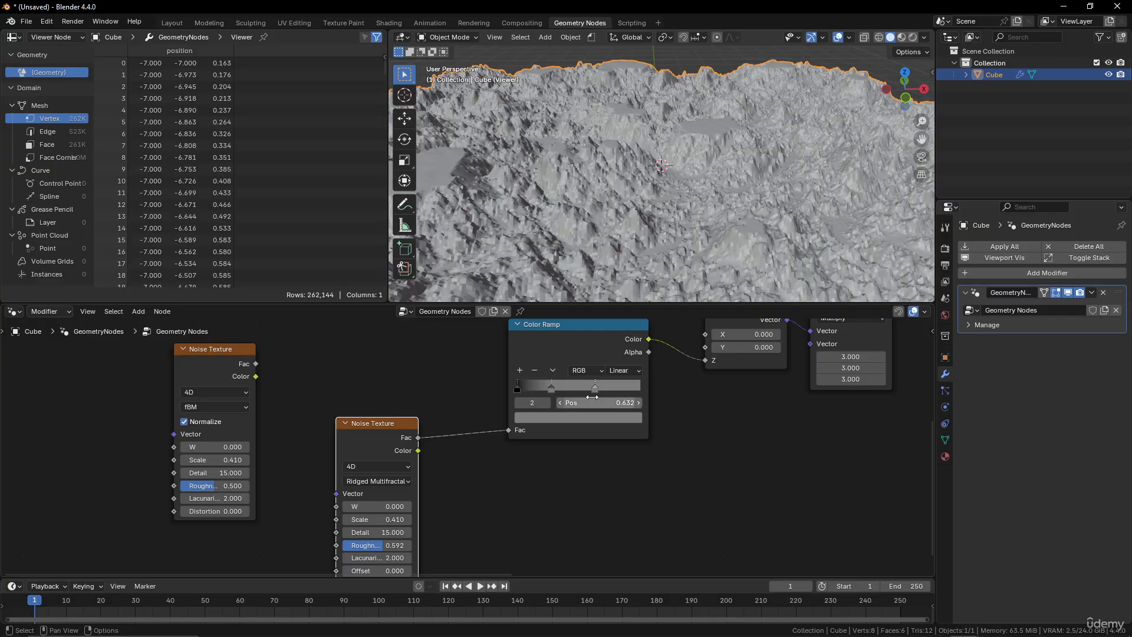
{"action": "left_click", "coordinate": [618, 418]}
{"action": "left_click_drag", "start_coordinate": [621, 281], "coordinate": [621, 228]}
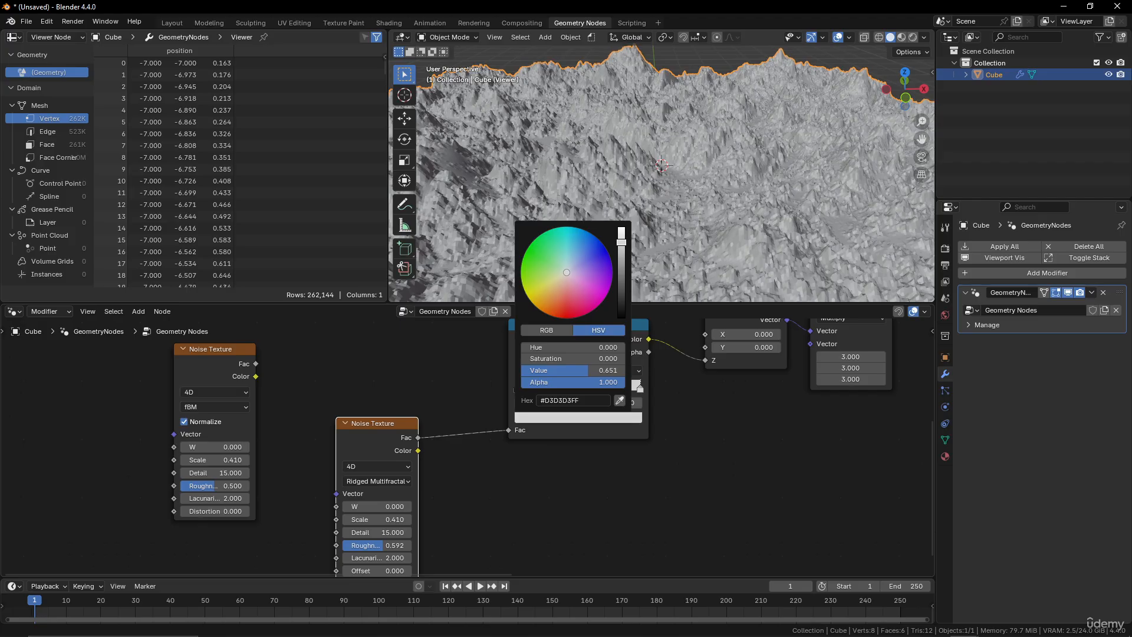
{"action": "middle_click_drag", "start_coordinate": [720, 250], "coordinate": [646, 201]}
{"action": "scroll", "coordinate": [645, 204], "scroll_direction": "down", "scroll_amount": 5}
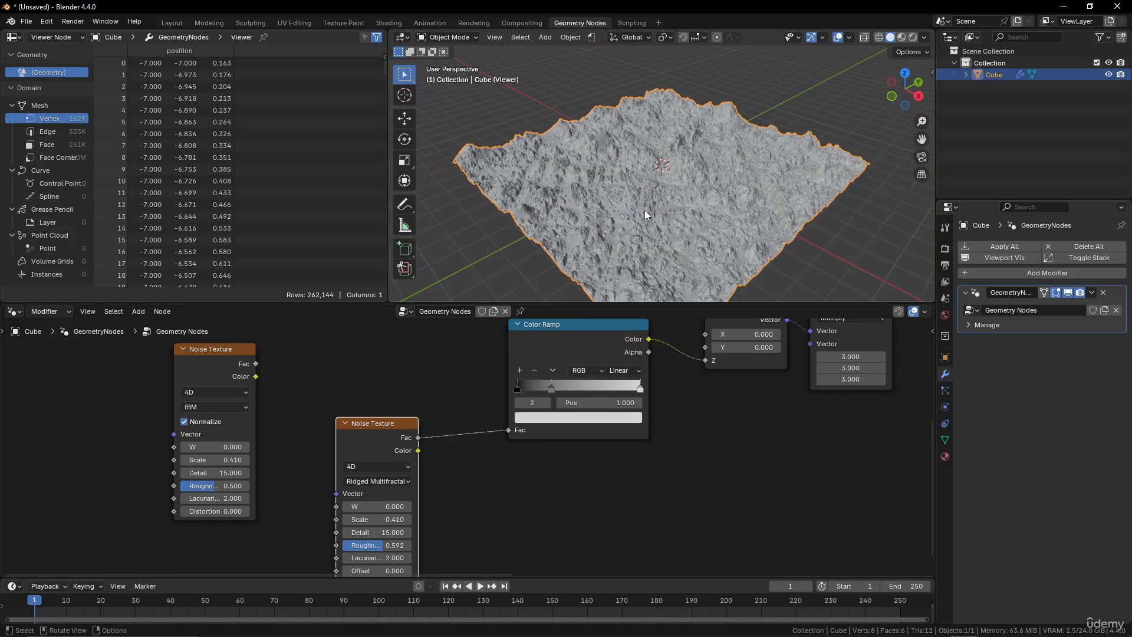
{"action": "scroll", "coordinate": [660, 266], "scroll_direction": "up", "scroll_amount": 6}
{"action": "middle_click_drag", "start_coordinate": [668, 238], "coordinate": [710, 208]}
{"action": "scroll", "coordinate": [476, 399], "scroll_direction": "down", "scroll_amount": 3}
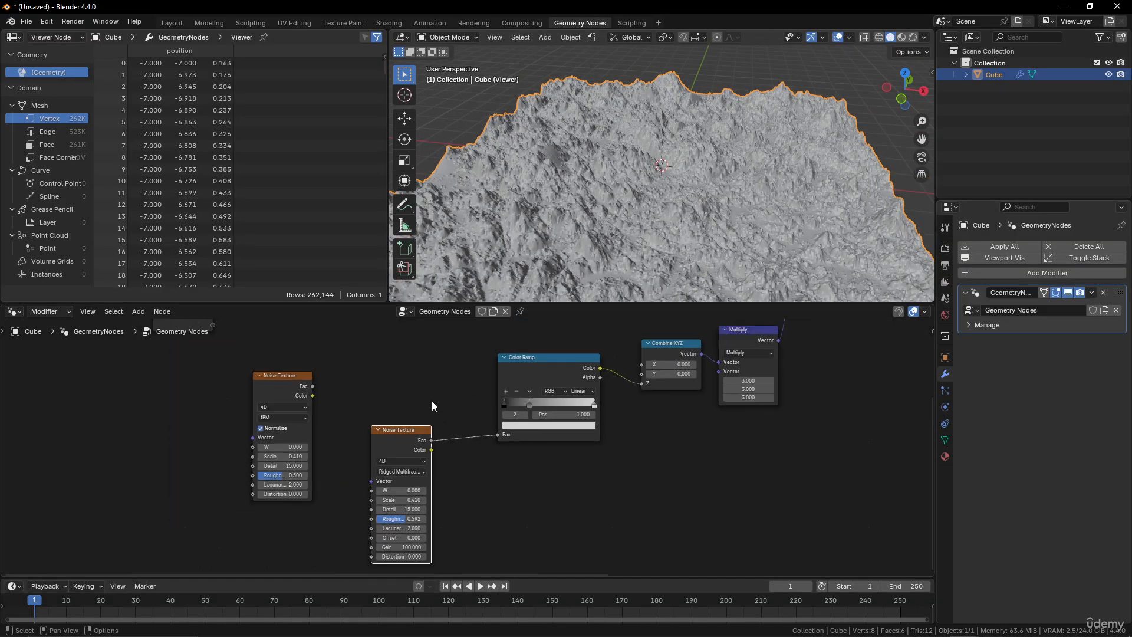
{"action": "scroll", "coordinate": [432, 401], "scroll_direction": "up", "scroll_amount": 2}
{"action": "left_click_drag", "start_coordinate": [451, 409], "coordinate": [434, 427]}
{"action": "scroll", "coordinate": [470, 448], "scroll_direction": "up", "scroll_amount": 2}
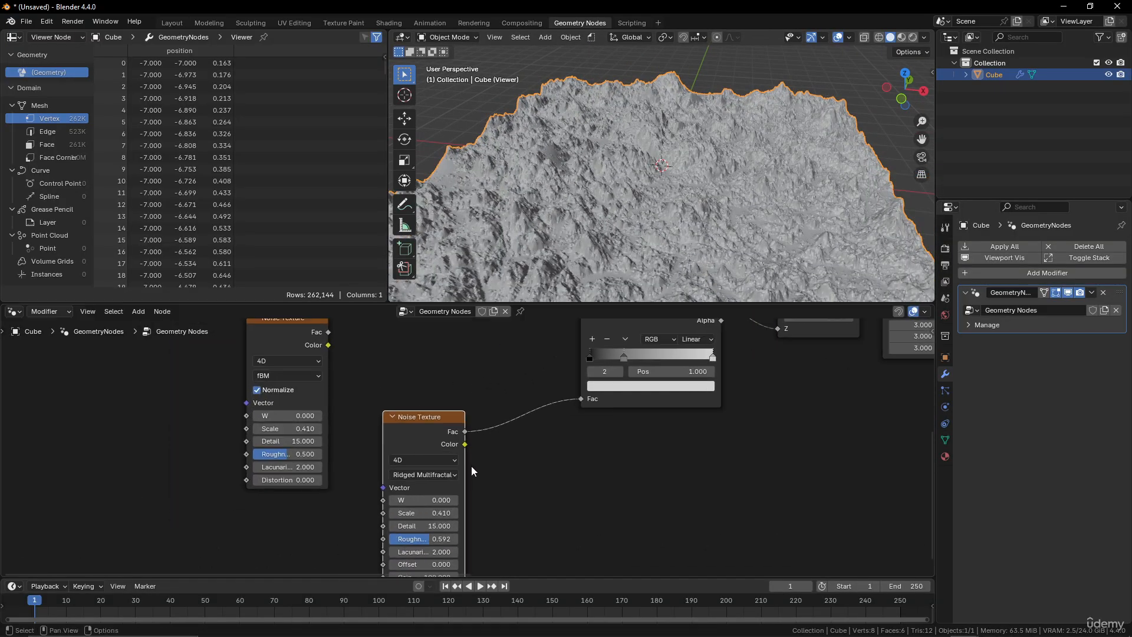
{"action": "left_click", "coordinate": [420, 513]}
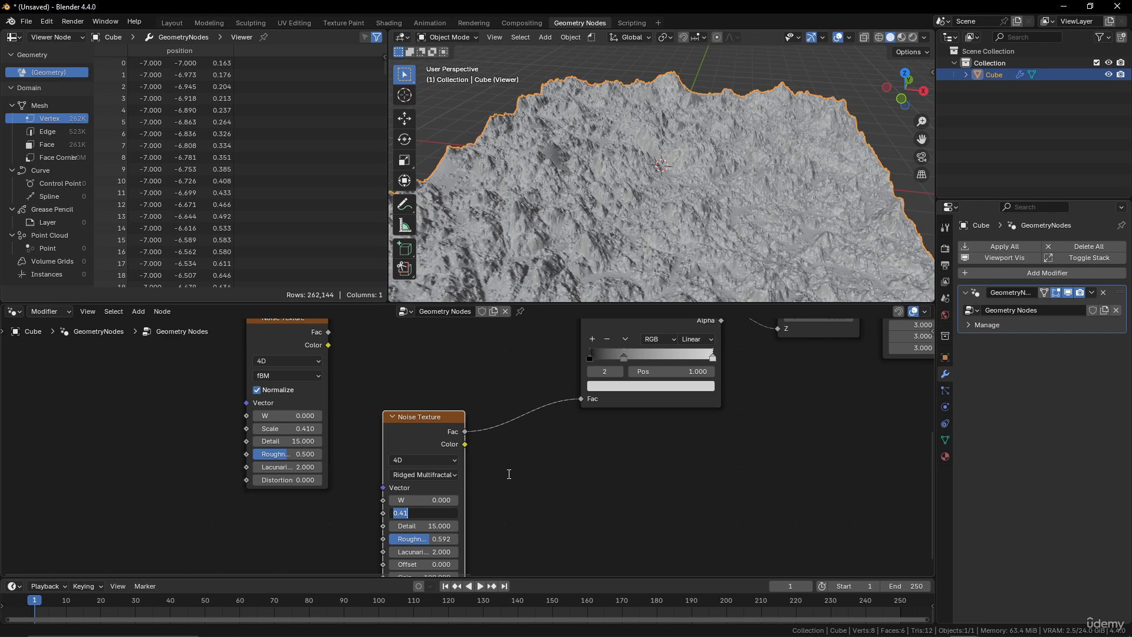
{"action": "key", "text": "Return"}
Set the ridged noise's Scale to 2.31.
{"action": "middle_click_drag", "start_coordinate": [708, 155], "coordinate": [666, 186]}
{"action": "middle_click_drag", "start_coordinate": [548, 377], "coordinate": [574, 347]}
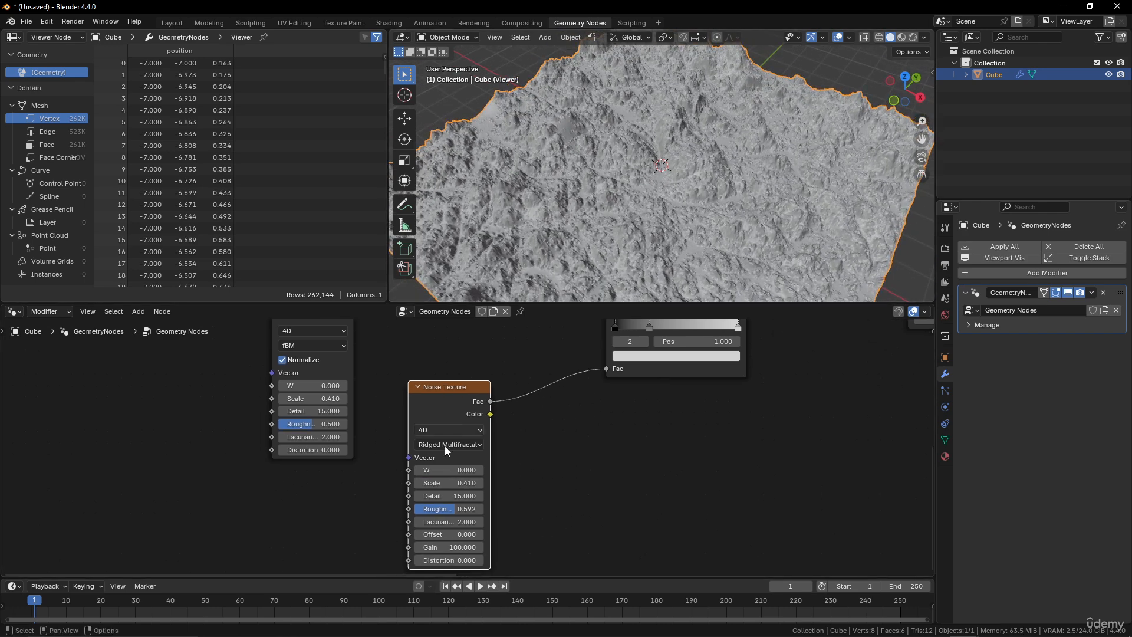
{"action": "left_click", "coordinate": [448, 482]}
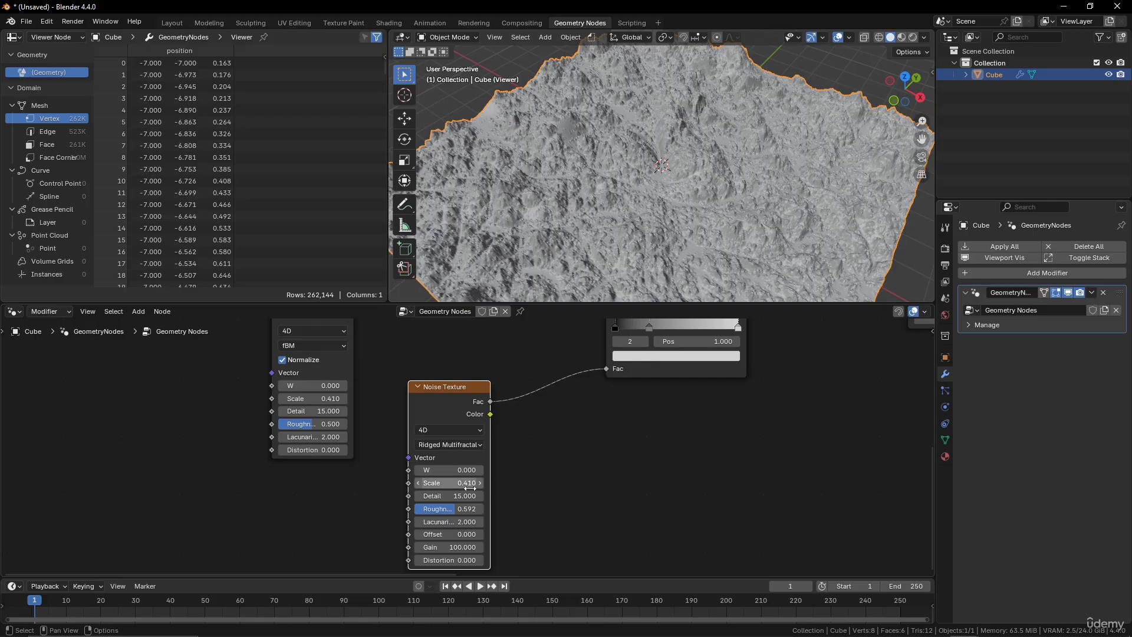
{"action": "type", "text": "1.01"}
{"action": "key", "text": "Return"}
Set the ridged noise's Scale to 0.21.
{"action": "left_click", "coordinate": [448, 483]}
{"action": "type", "text": "0.11"}
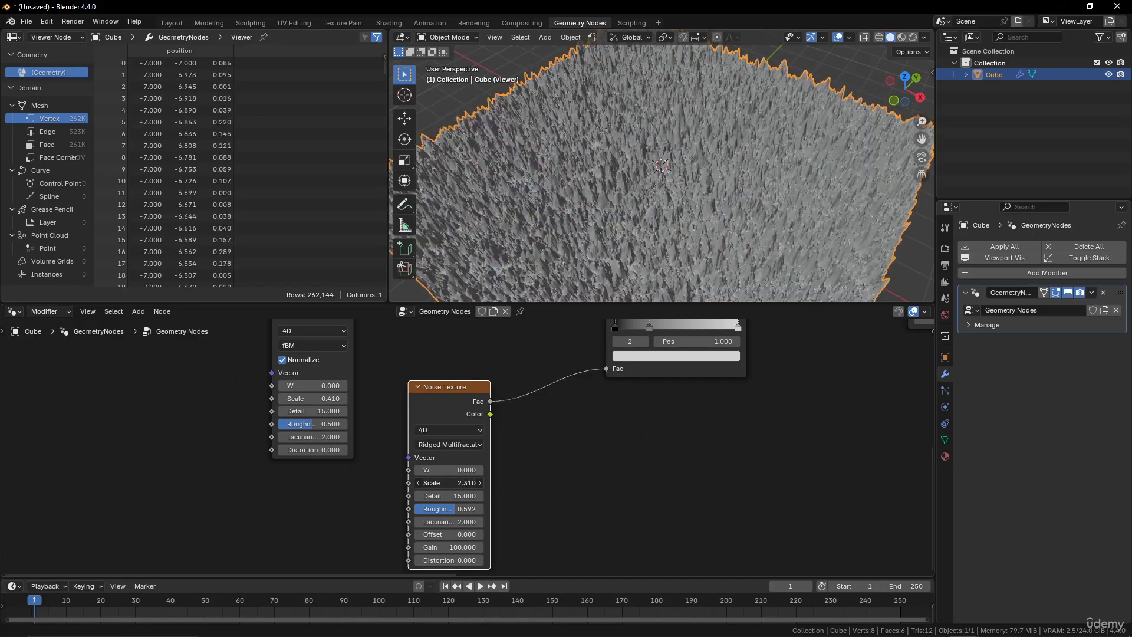
{"action": "key", "text": "Return"}
{"action": "left_click_drag", "start_coordinate": [449, 482], "coordinate": [456, 483]}
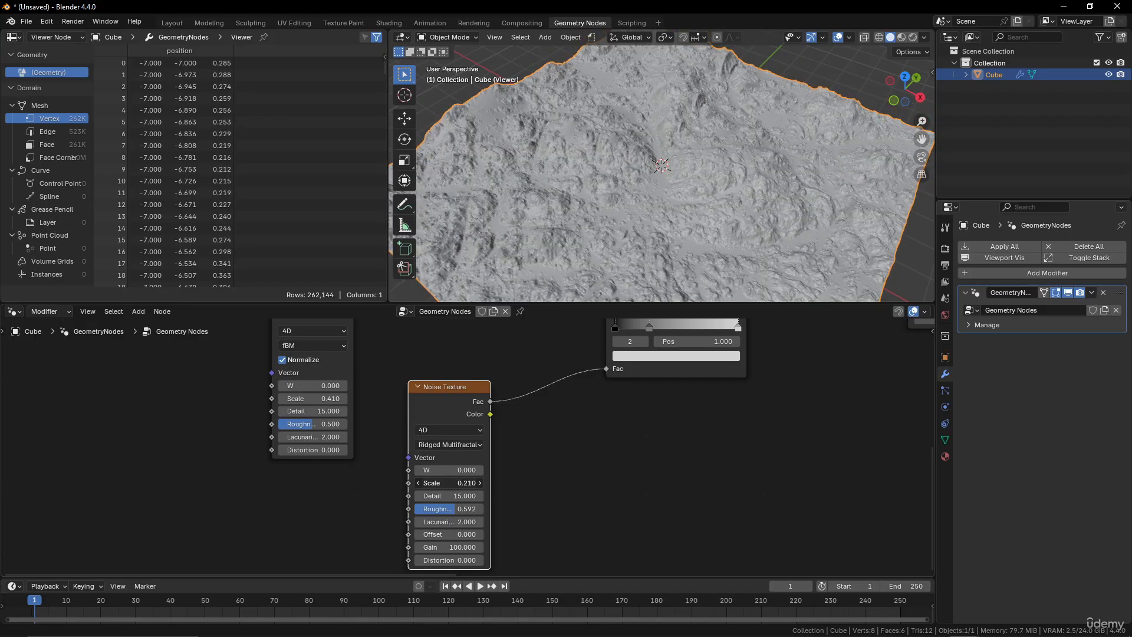
Move the ridged Noise Texture node down below the original Noise Texture.
{"action": "middle_click_drag", "start_coordinate": [648, 218], "coordinate": [646, 190]}
{"action": "scroll", "coordinate": [464, 401], "scroll_direction": "down", "scroll_amount": 2}
{"action": "middle_click_drag", "start_coordinate": [454, 374], "coordinate": [461, 434]}
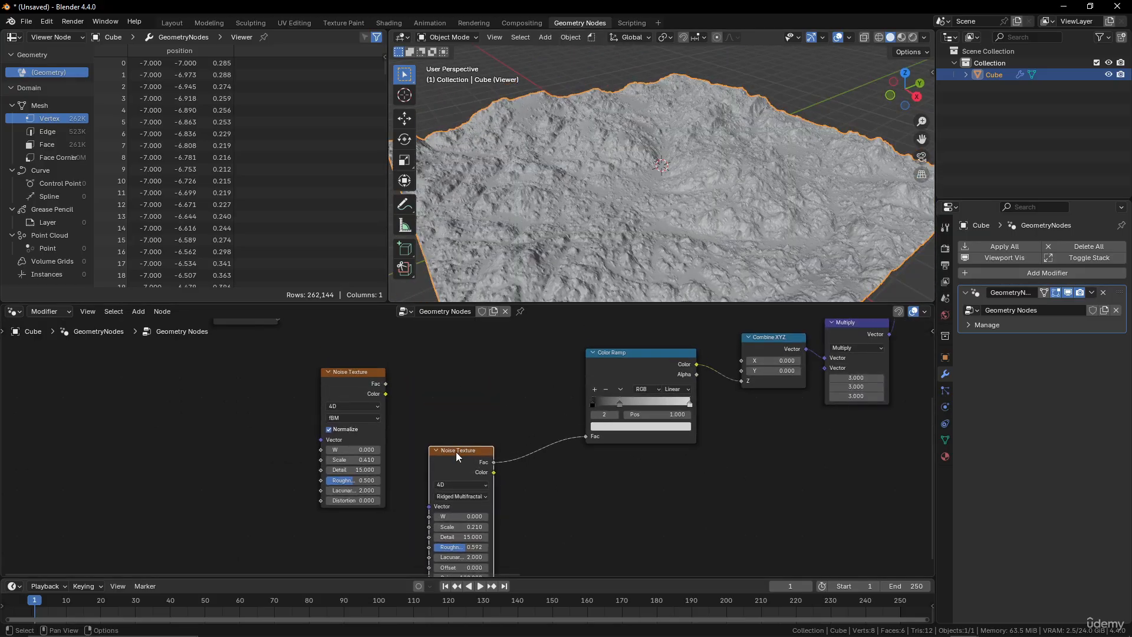
{"action": "left_click_drag", "start_coordinate": [458, 456], "coordinate": [324, 515]}
Insert a Mix Color node on the link between the ridged Noise Texture and the Color Ramp, wiring in the first Noise Texture's Color.
{"action": "key", "text": "shift+a"}
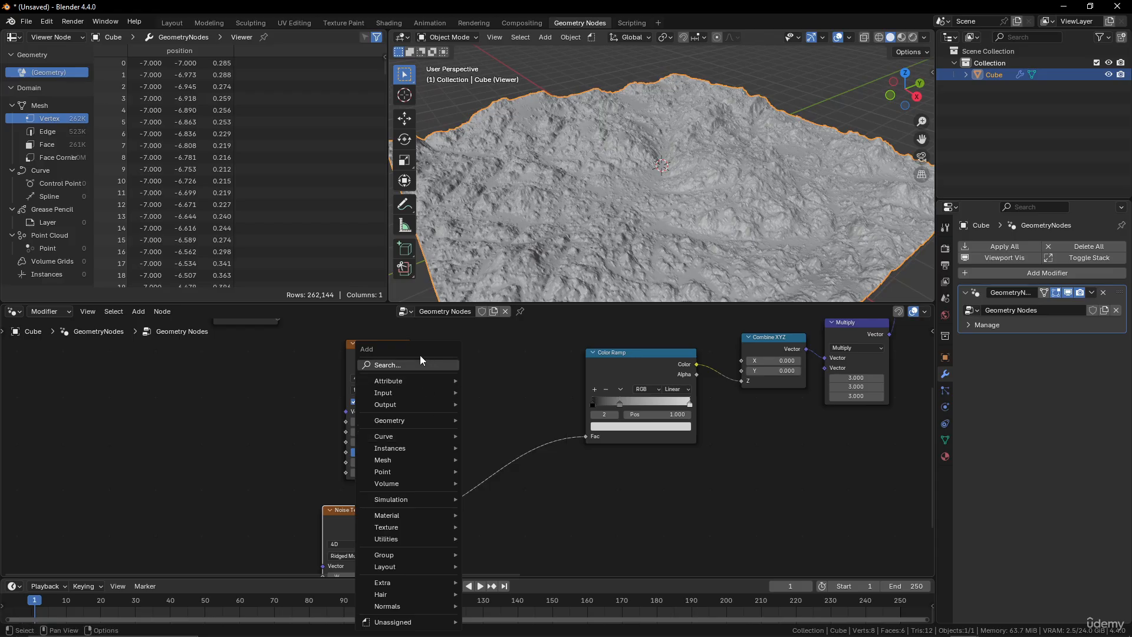
{"action": "left_click", "coordinate": [420, 355]}
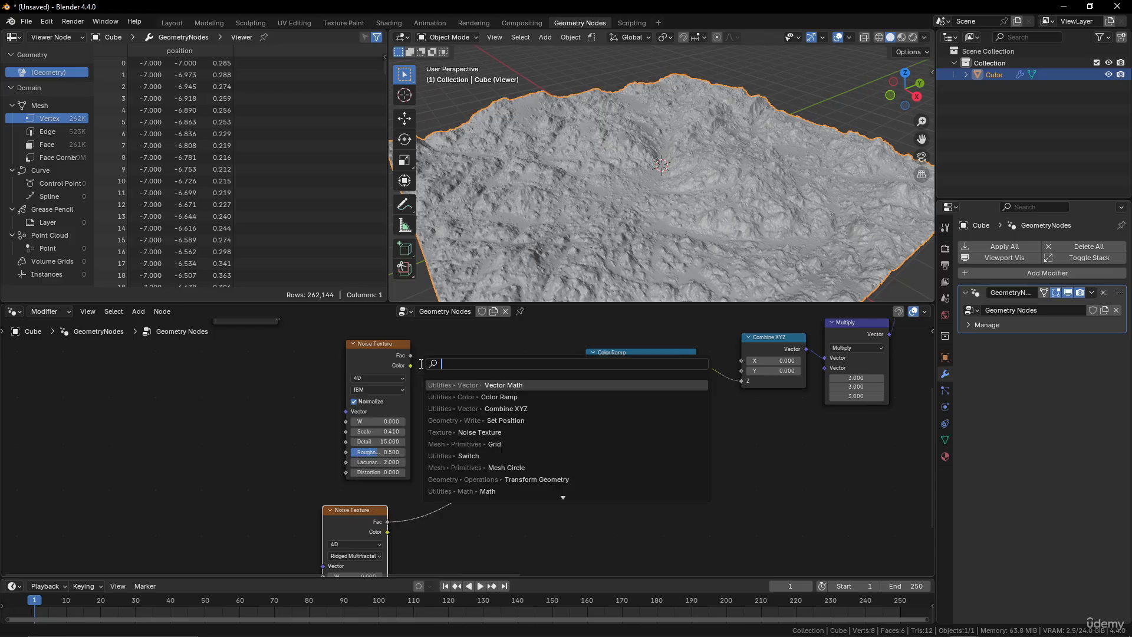
{"action": "type", "text": "colo"}
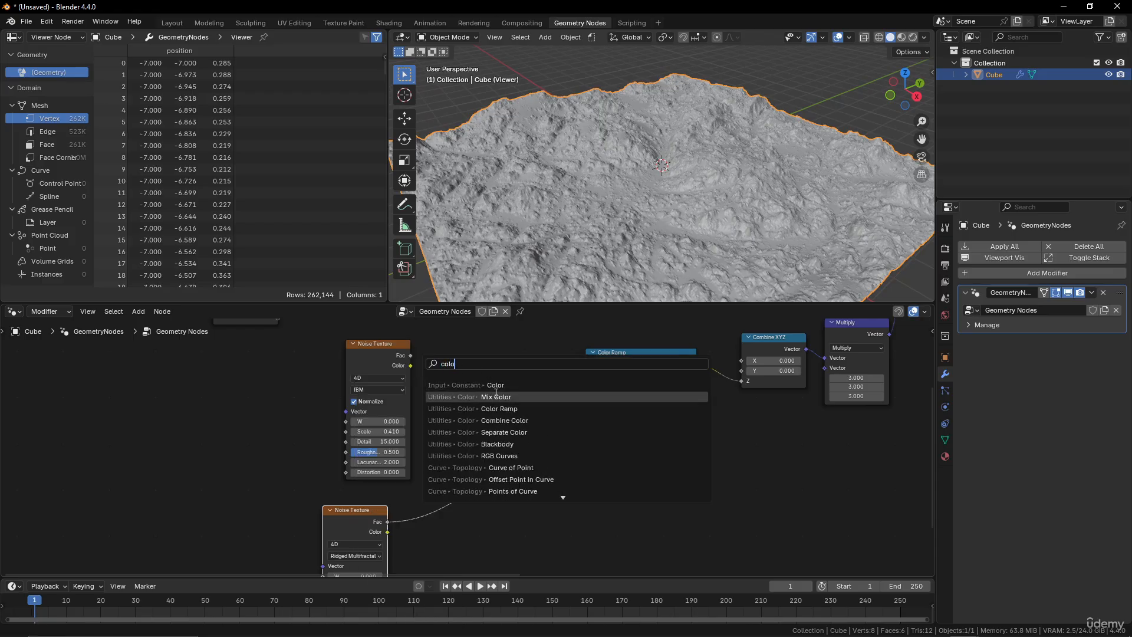
{"action": "left_click", "coordinate": [496, 397]}
{"action": "left_click", "coordinate": [523, 413]}
{"action": "left_click_drag", "start_coordinate": [411, 365], "coordinate": [436, 408]}
{"action": "left_click_drag", "start_coordinate": [411, 367], "coordinate": [491, 470]}
Set the Mix node's blending mode to Add and plug the first Noise Texture's Color into its A input.
{"action": "left_click", "coordinate": [529, 437]}
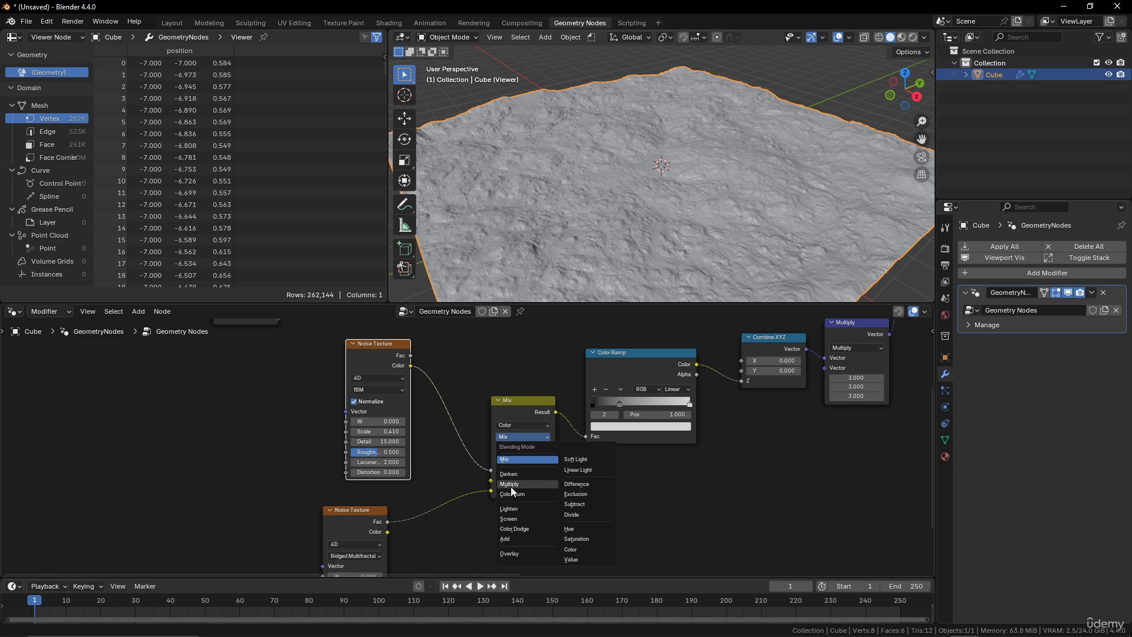
{"action": "left_click", "coordinate": [512, 538]}
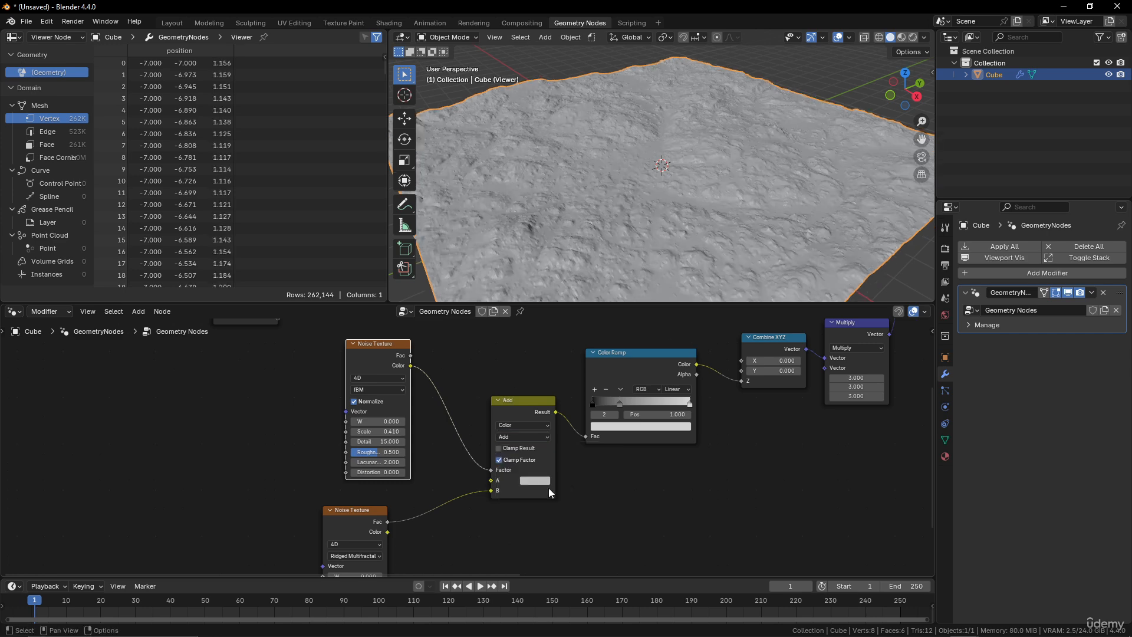
{"action": "scroll", "coordinate": [691, 192], "scroll_direction": "down", "scroll_amount": 4}
{"action": "middle_click_drag", "start_coordinate": [659, 272], "coordinate": [681, 250]}
{"action": "scroll", "coordinate": [680, 250], "scroll_direction": "up", "scroll_amount": 4}
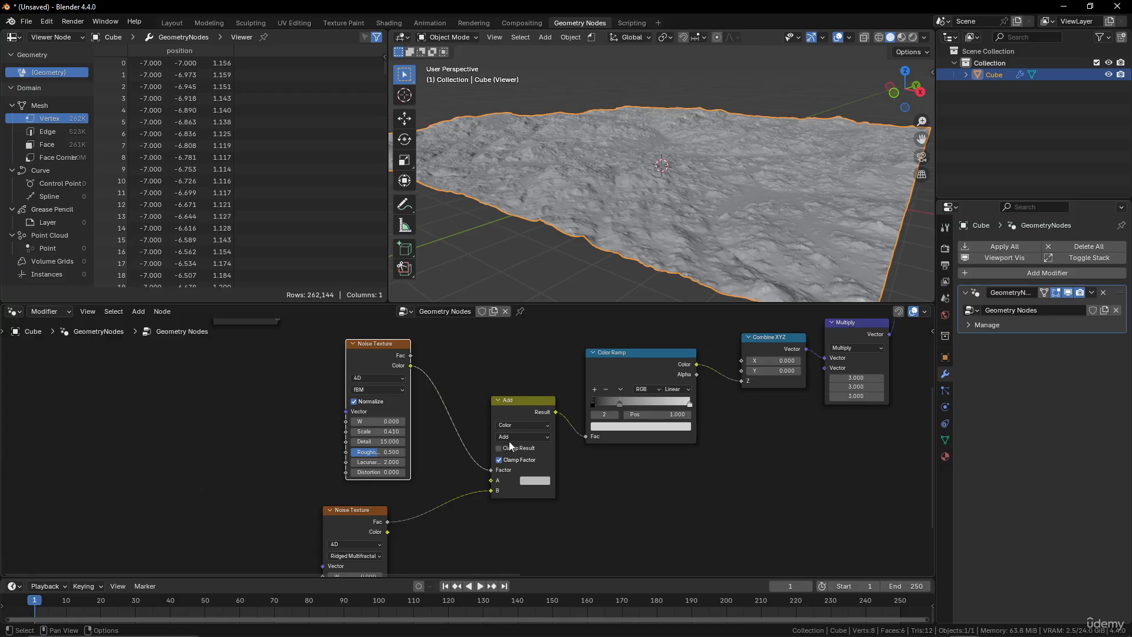
{"action": "left_click_drag", "start_coordinate": [497, 475], "coordinate": [485, 481]}
{"action": "left_click_drag", "start_coordinate": [652, 404], "coordinate": [654, 400]}
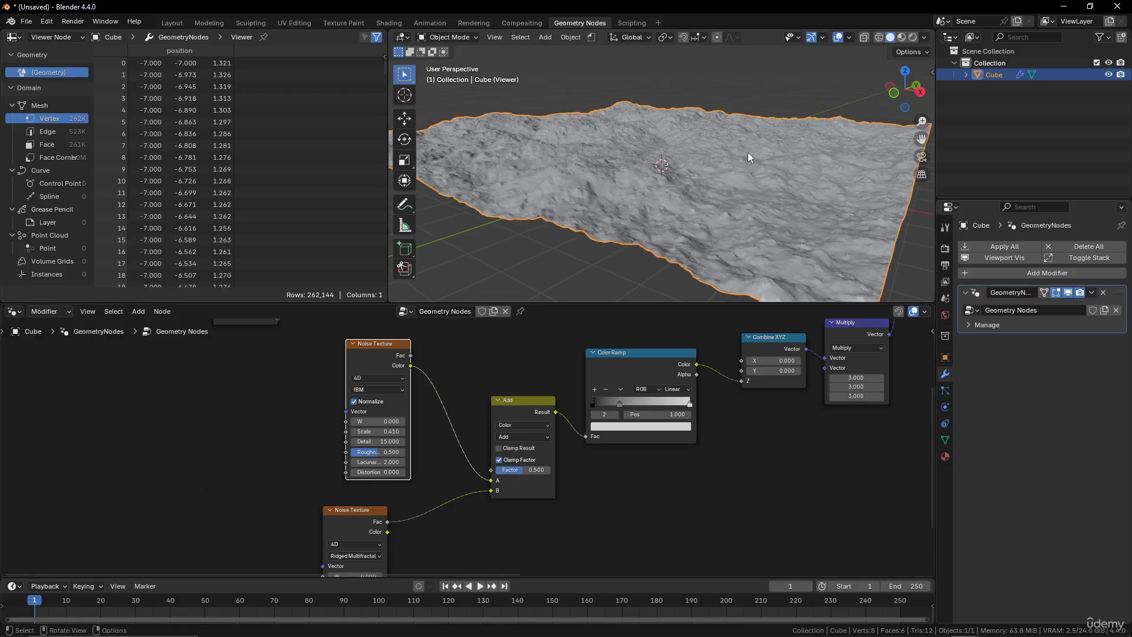
{"action": "middle_click_drag", "start_coordinate": [747, 152], "coordinate": [713, 178]}
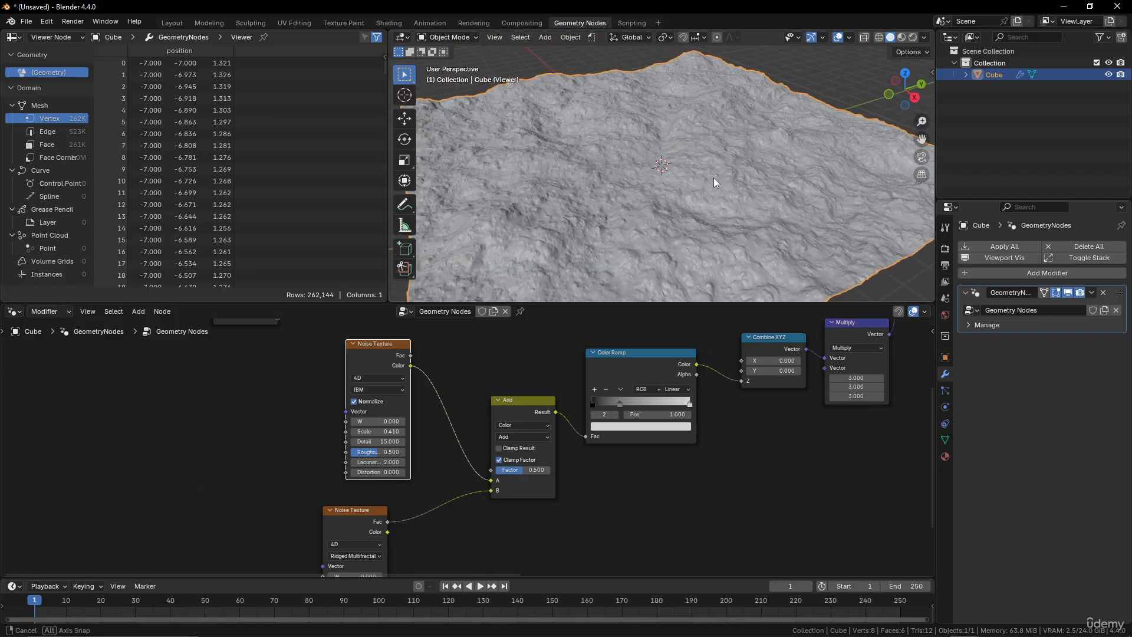
Set all three values of the Multiply node's vector to 6.
{"action": "middle_click_drag", "start_coordinate": [931, 328], "coordinate": [720, 444]}
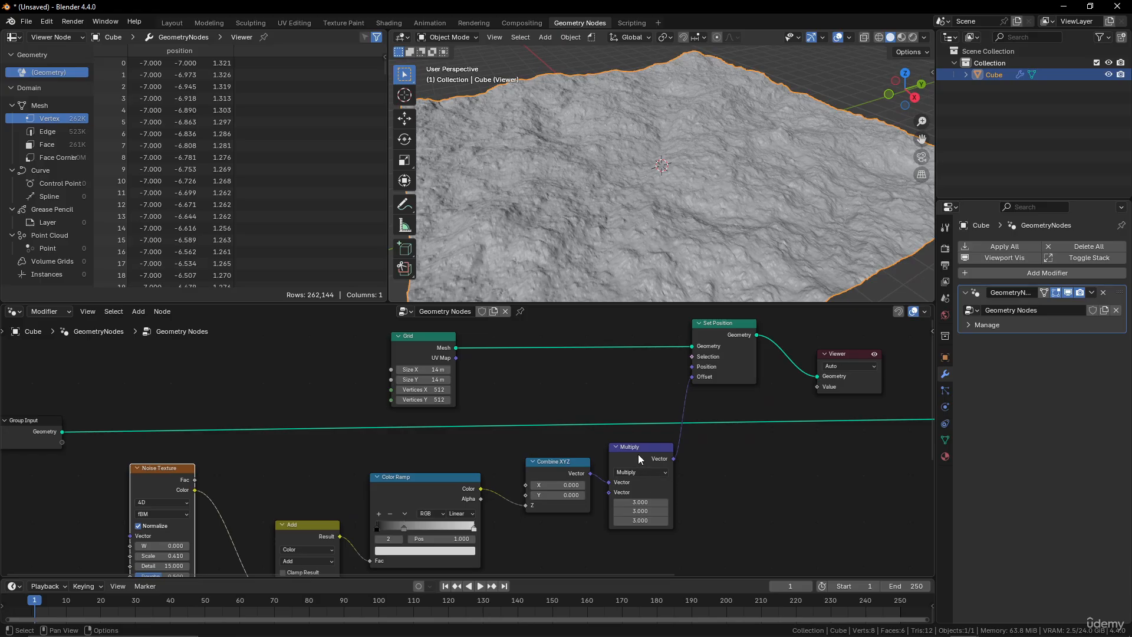
{"action": "left_click_drag", "start_coordinate": [641, 502], "coordinate": [642, 520]}
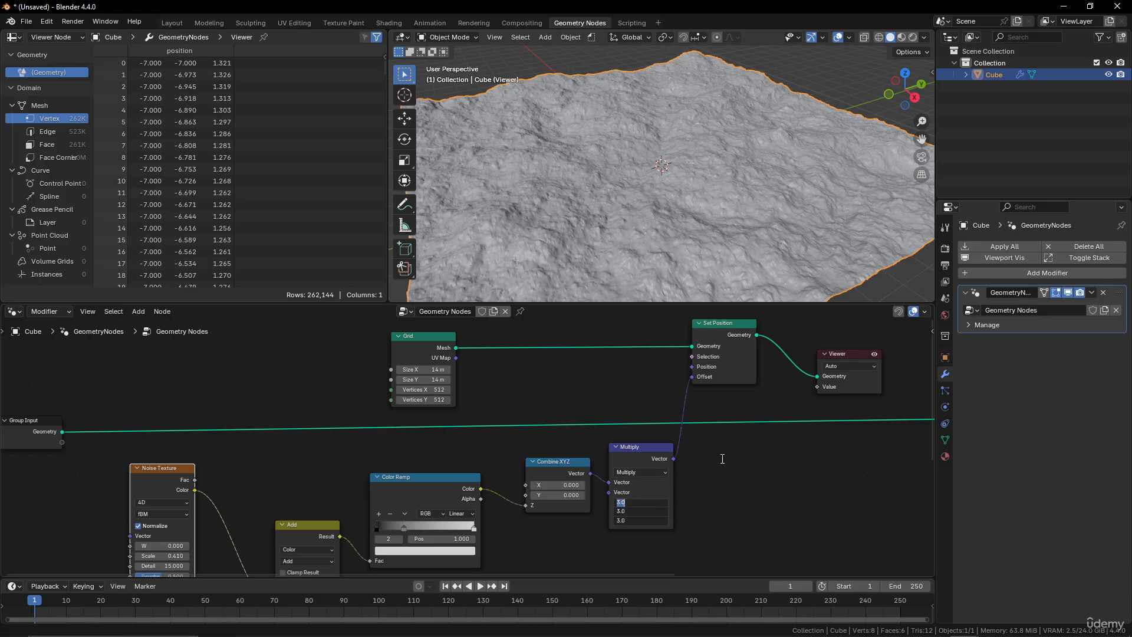
{"action": "key", "text": "Return"}
{"action": "middle_click_drag", "start_coordinate": [654, 253], "coordinate": [700, 217]}
{"action": "scroll", "coordinate": [557, 509], "scroll_direction": "down", "scroll_amount": 2}
{"action": "scroll", "coordinate": [551, 475], "scroll_direction": "up", "scroll_amount": 2}
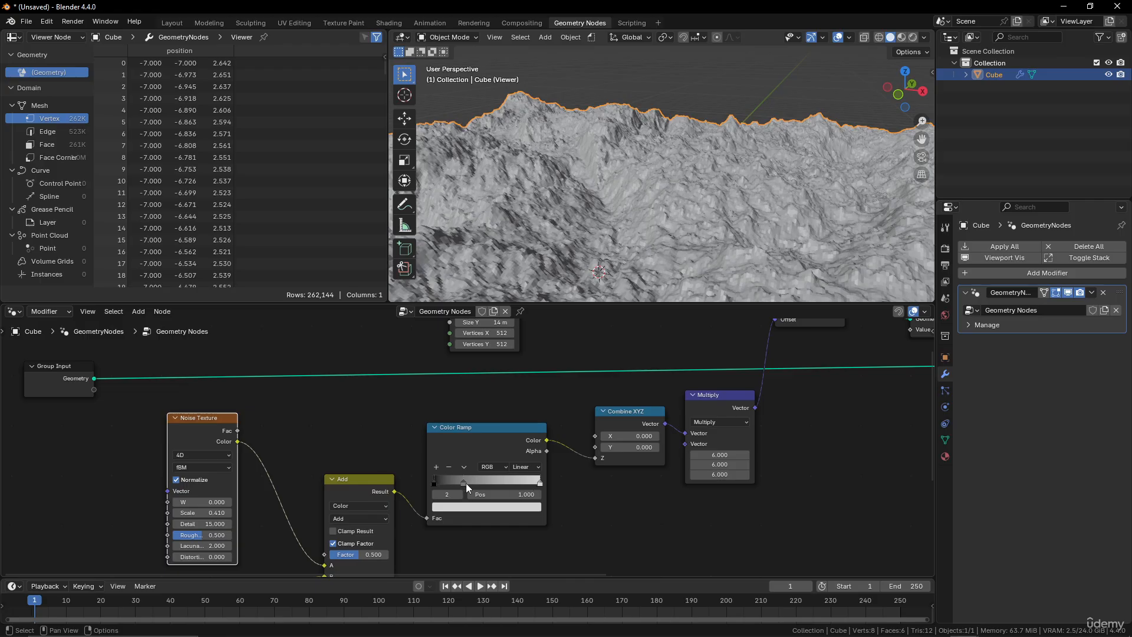
Move the Color Ramp's white stop to about 0.58 and slightly darken its colour value.
{"action": "left_click_drag", "start_coordinate": [465, 483], "coordinate": [496, 483]}
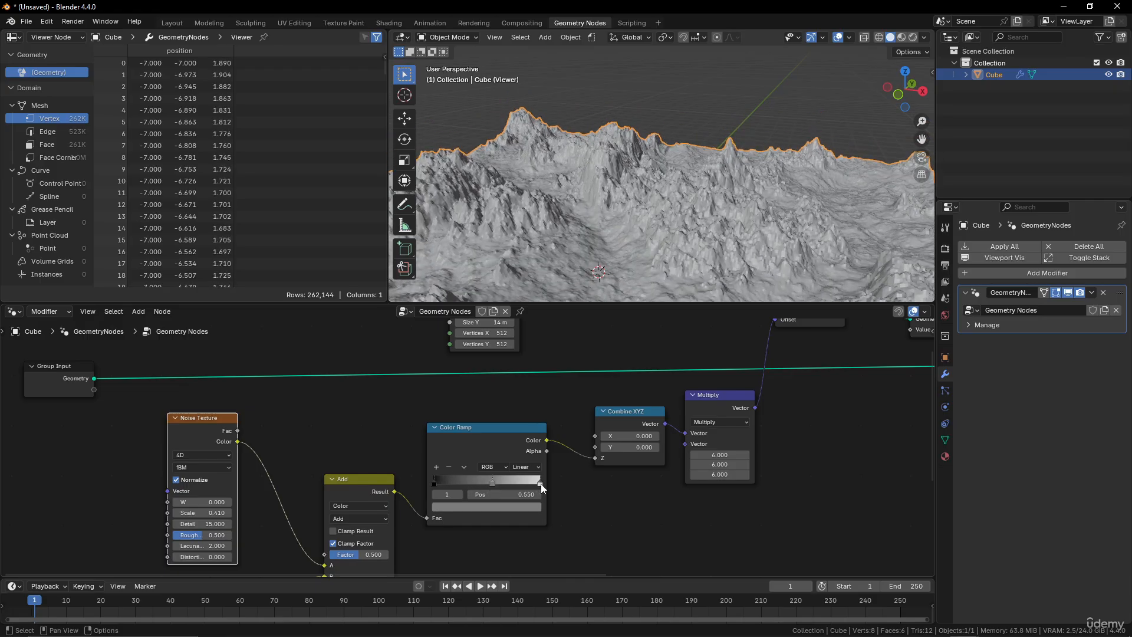
{"action": "left_click", "coordinate": [534, 507]}
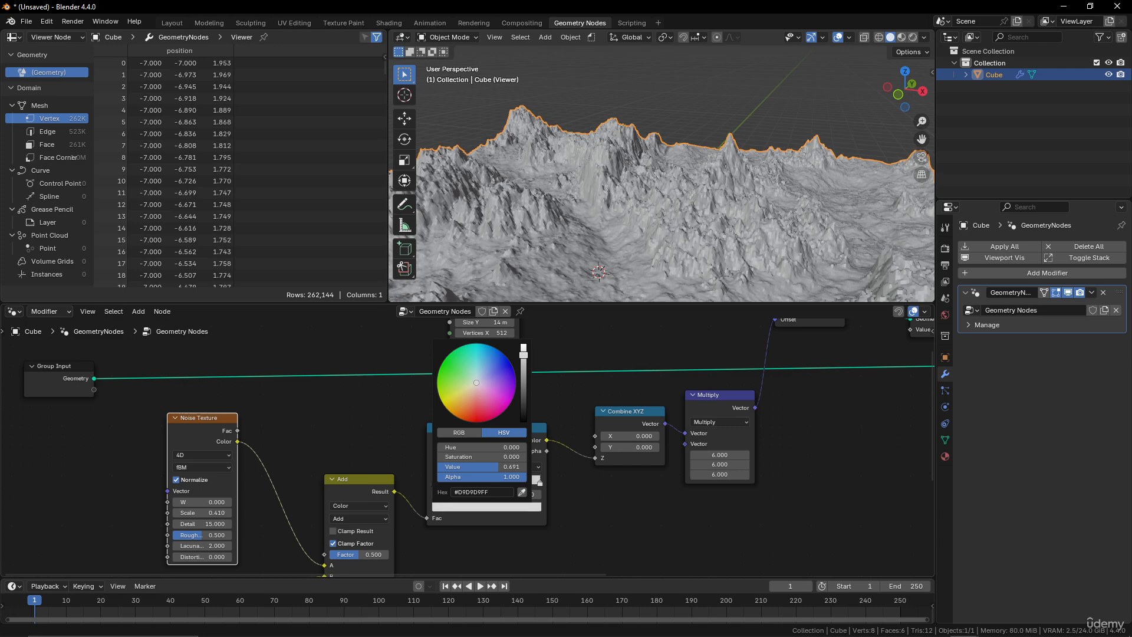
{"action": "left_click_drag", "start_coordinate": [524, 355], "coordinate": [523, 363]}
{"action": "middle_click_drag", "start_coordinate": [714, 260], "coordinate": [632, 388]}
{"action": "mouse_move", "coordinate": [490, 481]}
{"action": "left_mouse_down"}
{"action": "mouse_move", "coordinate": [476, 479]}
{"action": "mouse_move", "coordinate": [505, 478]}
{"action": "mouse_move", "coordinate": [495, 471]}
{"action": "left_mouse_up"}
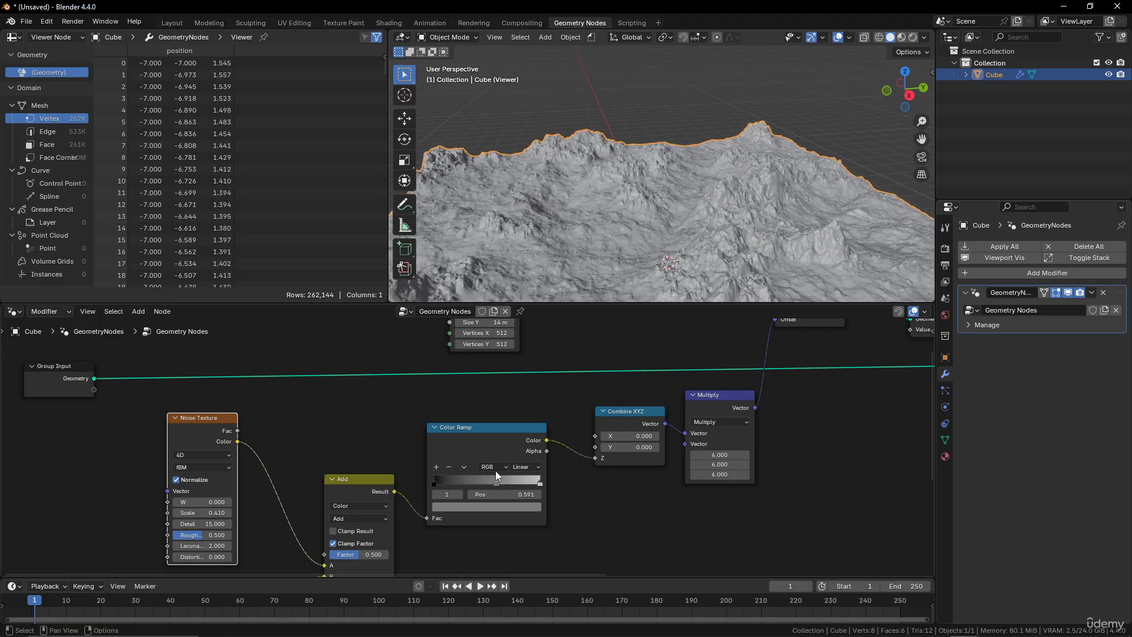
{"action": "middle_click_drag", "start_coordinate": [637, 264], "coordinate": [645, 241]}
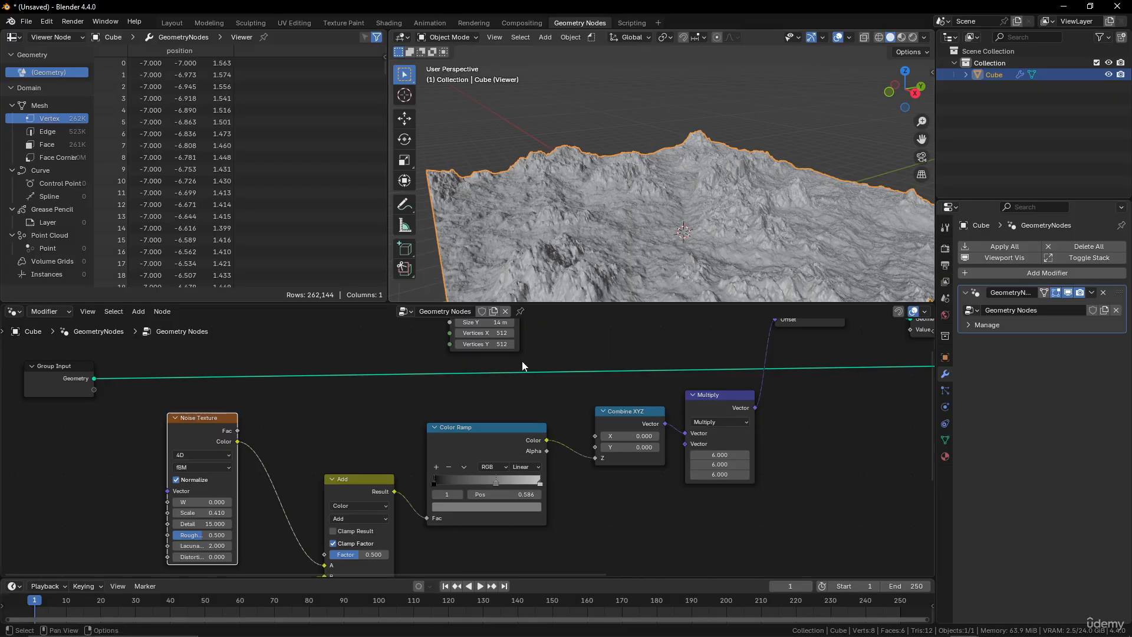
Set the first Noise Texture's Scale to 0.5.
{"action": "middle_click_drag", "start_coordinate": [349, 438], "coordinate": [364, 397]}
{"action": "middle_click_drag", "start_coordinate": [303, 472], "coordinate": [310, 409]}
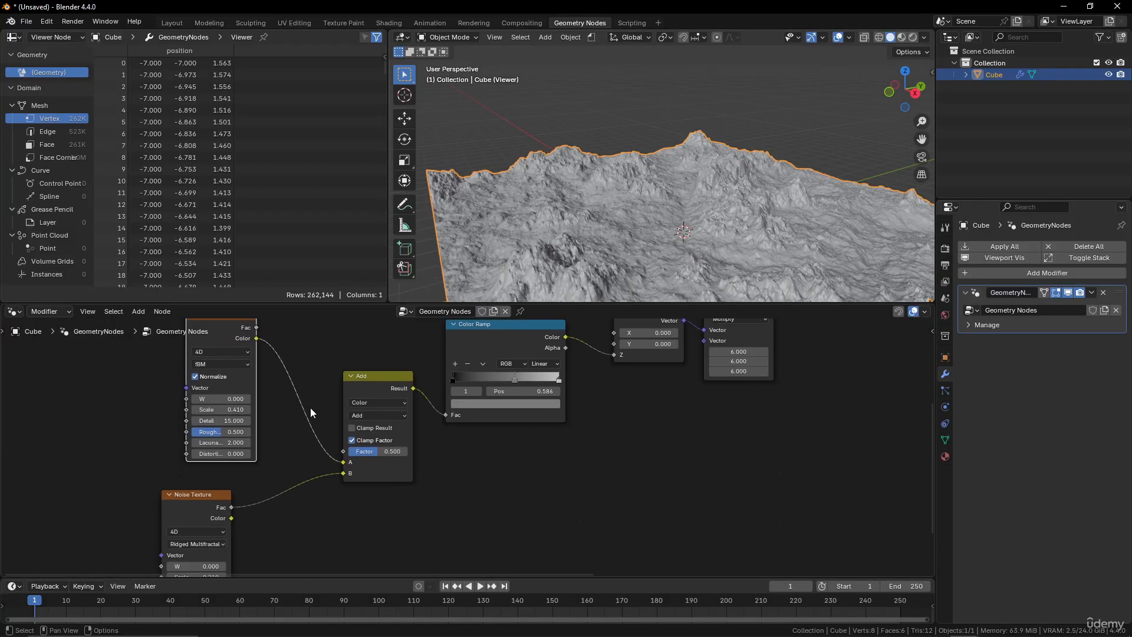
{"action": "middle_click_drag", "start_coordinate": [265, 473], "coordinate": [283, 427]}
{"action": "middle_click_drag", "start_coordinate": [280, 384], "coordinate": [288, 445]}
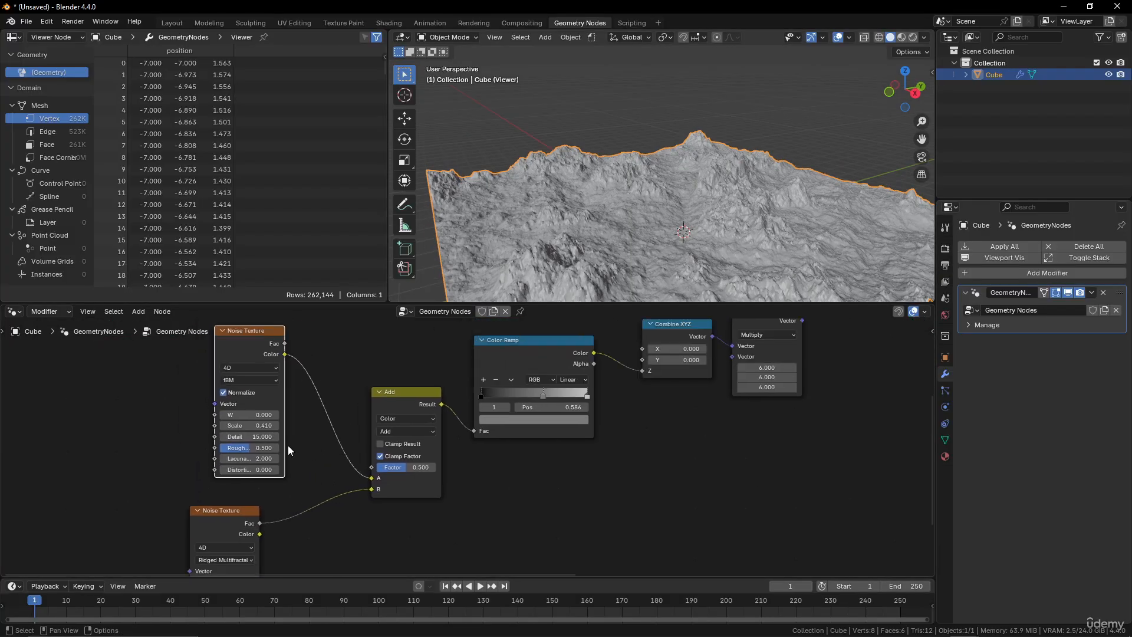
{"action": "left_click", "coordinate": [260, 426]}
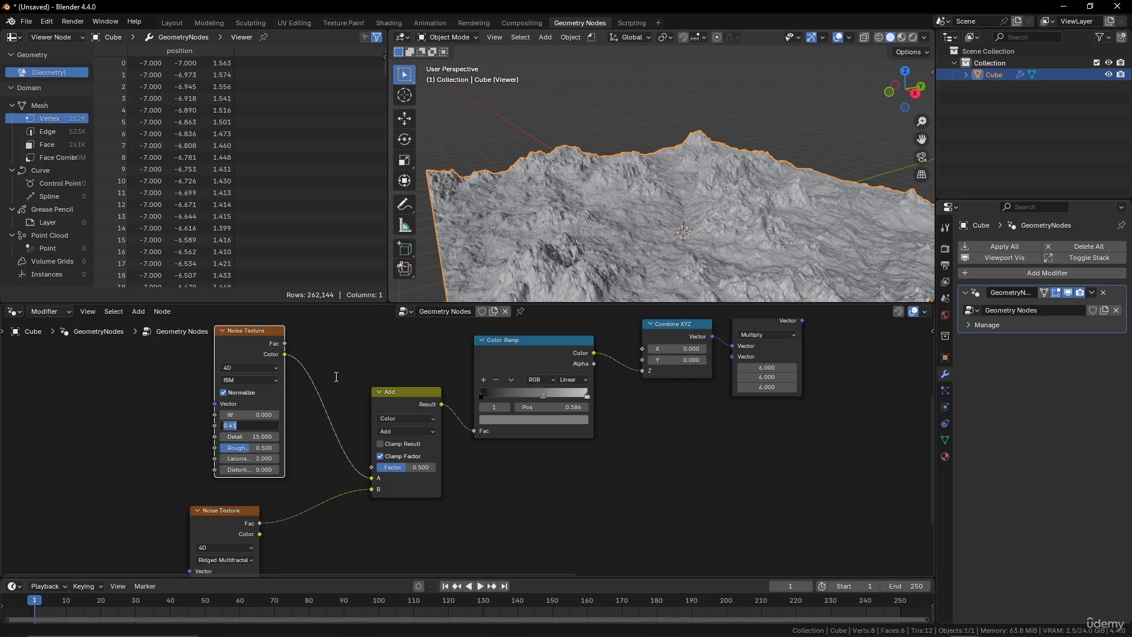
{"action": "key", "text": "Return"}
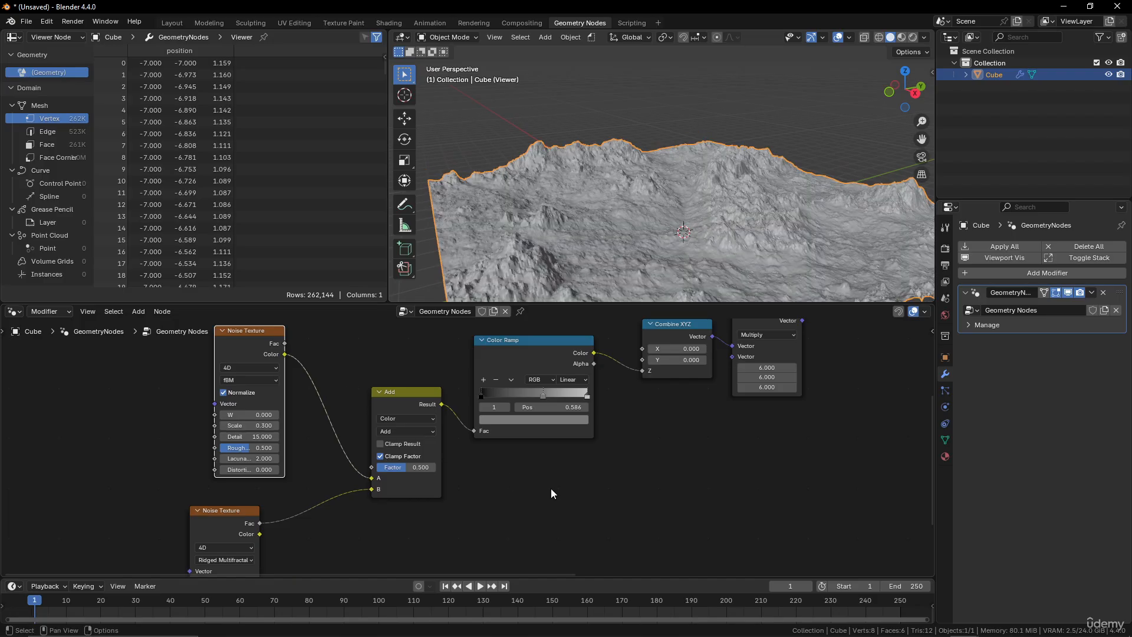
Set the ridged Noise Texture's Scale to 0.1.
{"action": "middle_click_drag", "start_coordinate": [289, 528], "coordinate": [301, 458]}
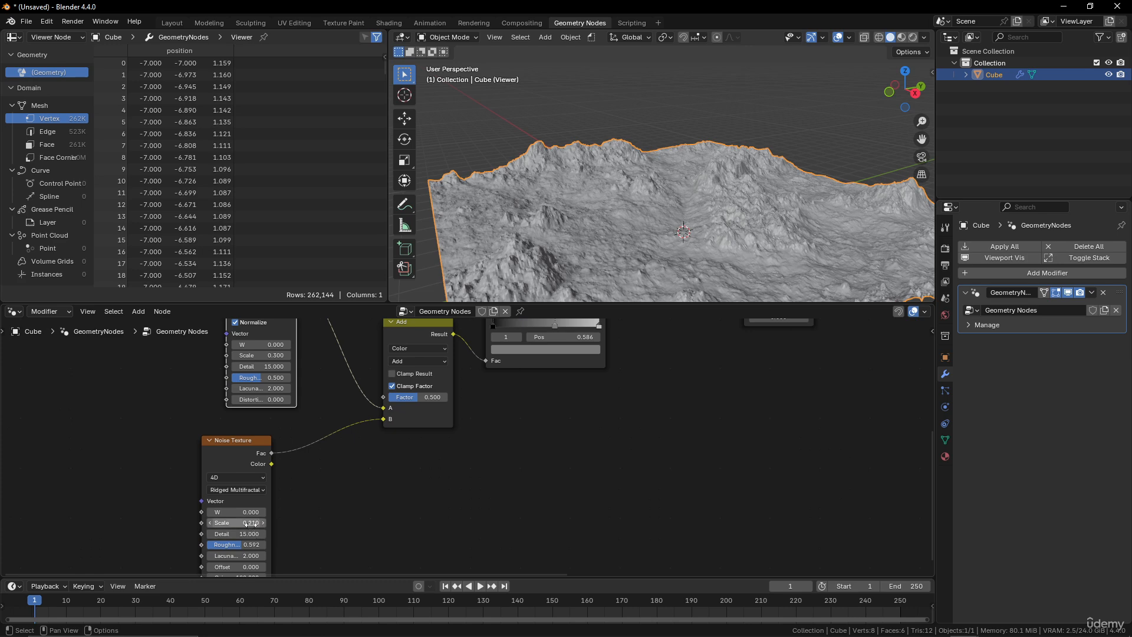
{"action": "left_click", "coordinate": [251, 522]}
{"action": "type", "text": "0.1"}
{"action": "key", "text": "Return"}
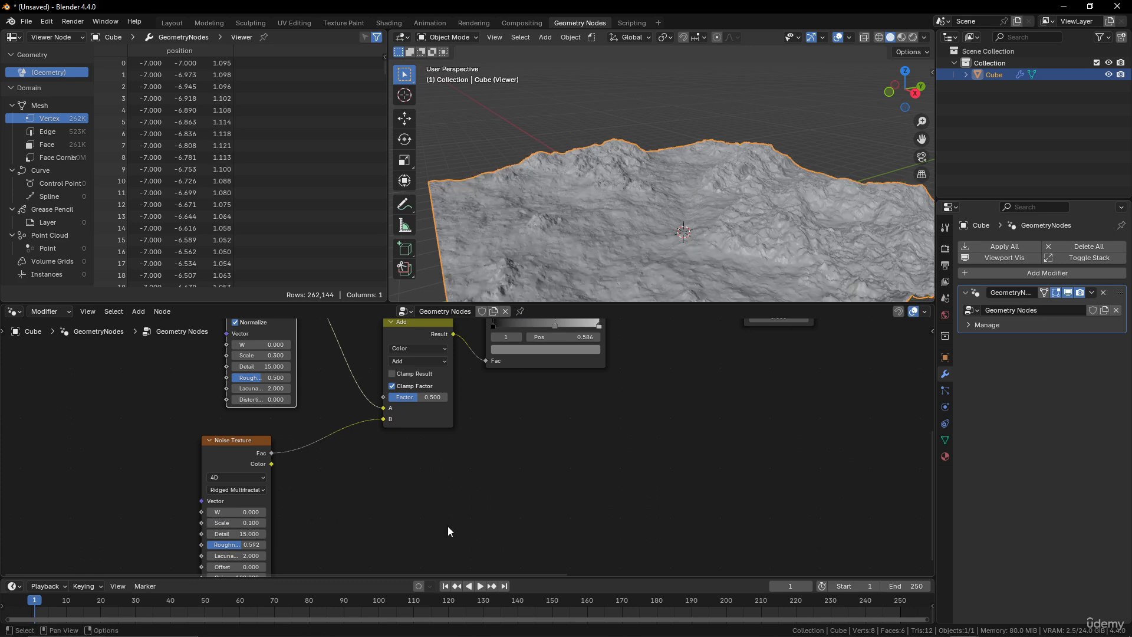
Set the first Noise Texture's Scale to 0.4.
{"action": "middle_click_drag", "start_coordinate": [641, 220], "coordinate": [723, 211]}
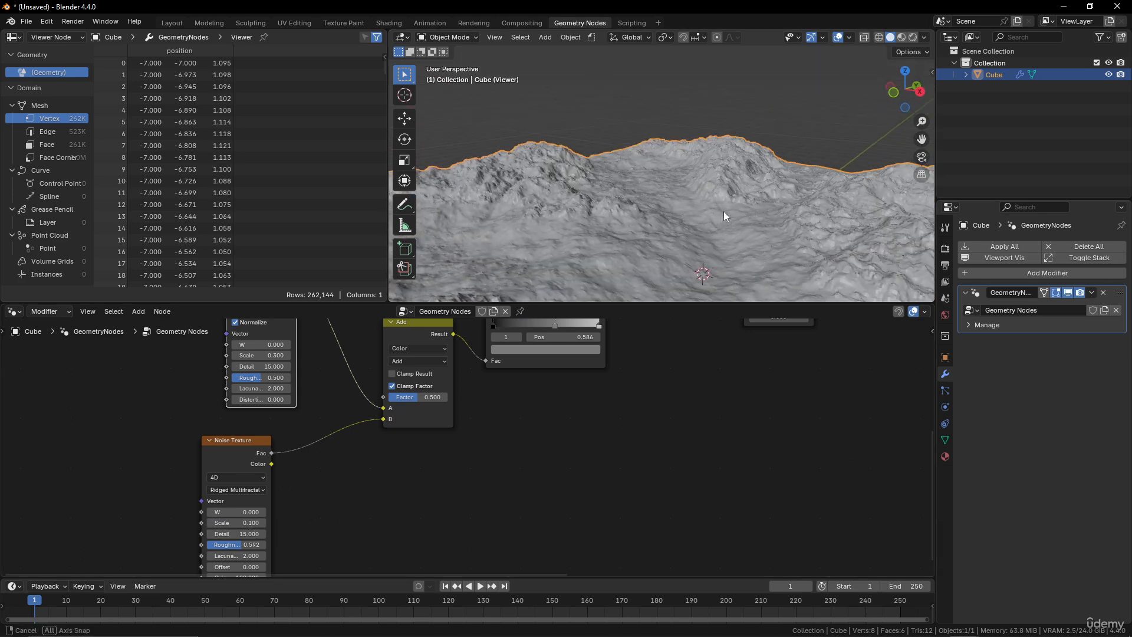
{"action": "middle_click_drag", "start_coordinate": [298, 381], "coordinate": [301, 419]}
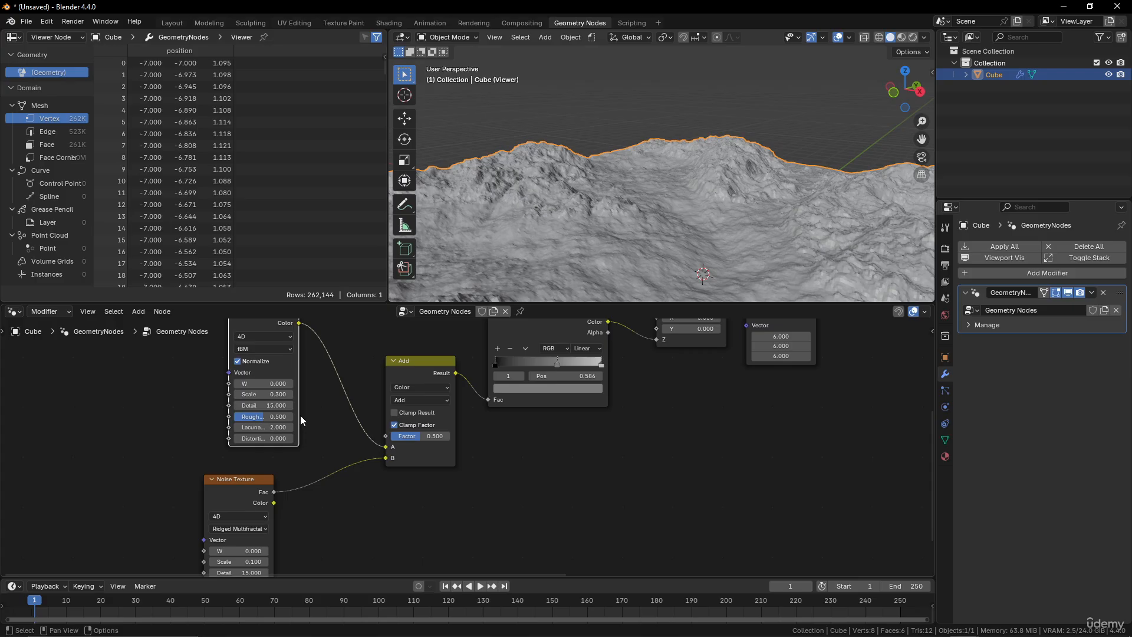
{"action": "left_click", "coordinate": [278, 394]}
{"action": "type", "text": "0.4"}
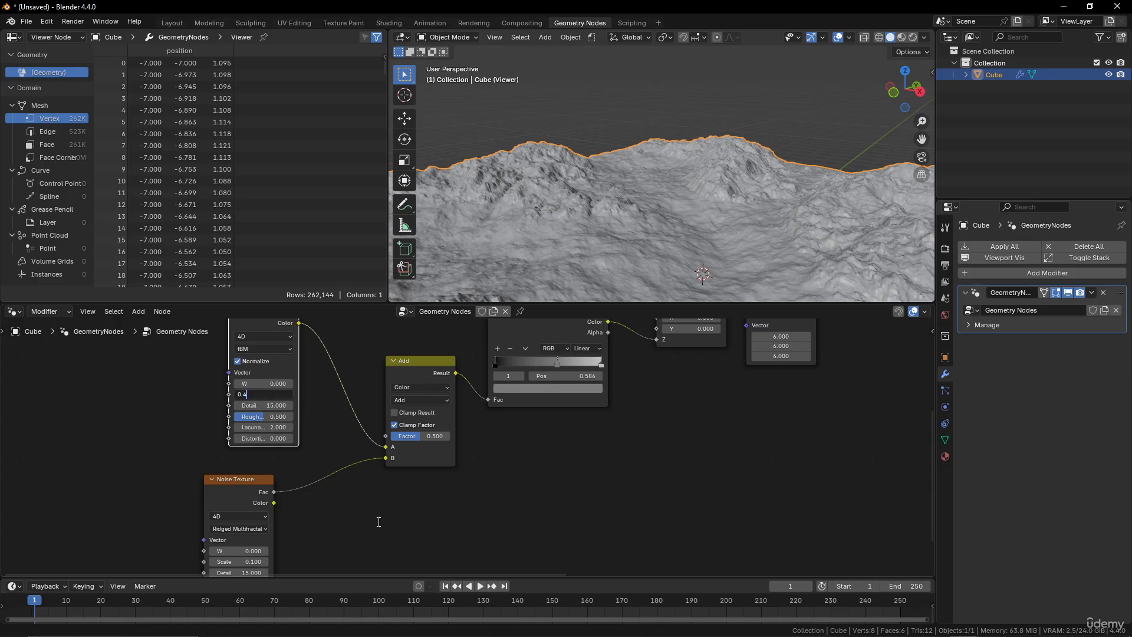
{"action": "key", "text": "Return"}
Set the ridged Noise Texture's Scale to 0.2.
{"action": "left_click", "coordinate": [254, 561]}
{"action": "type", "text": "0.2"}
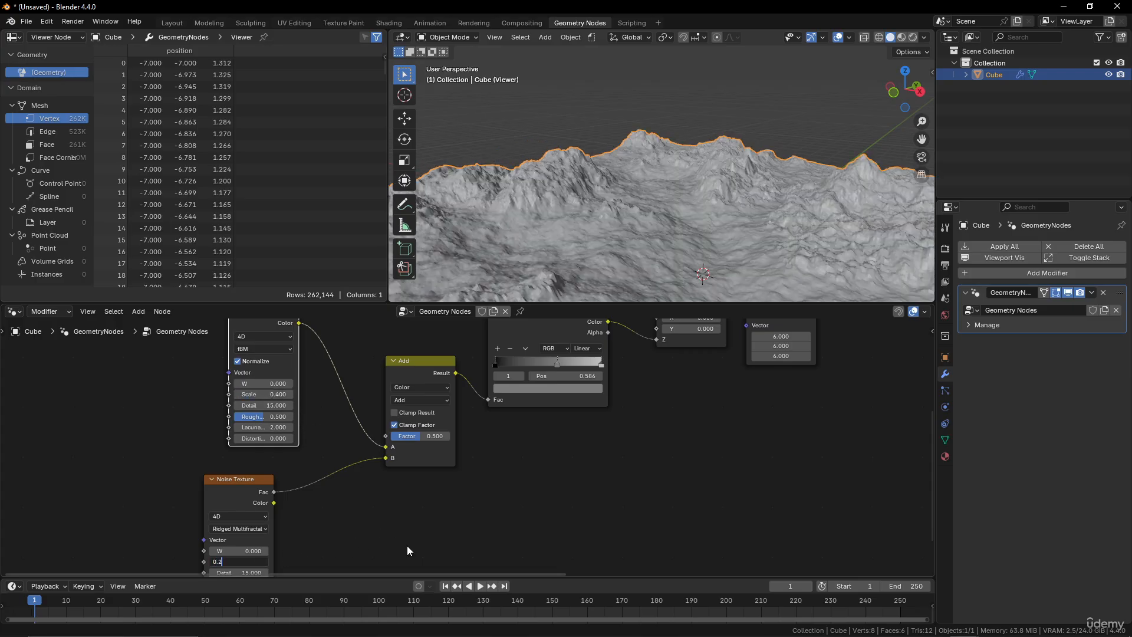
{"action": "key", "text": "Return"}
{"action": "middle_click_drag", "start_coordinate": [648, 238], "coordinate": [696, 234]}
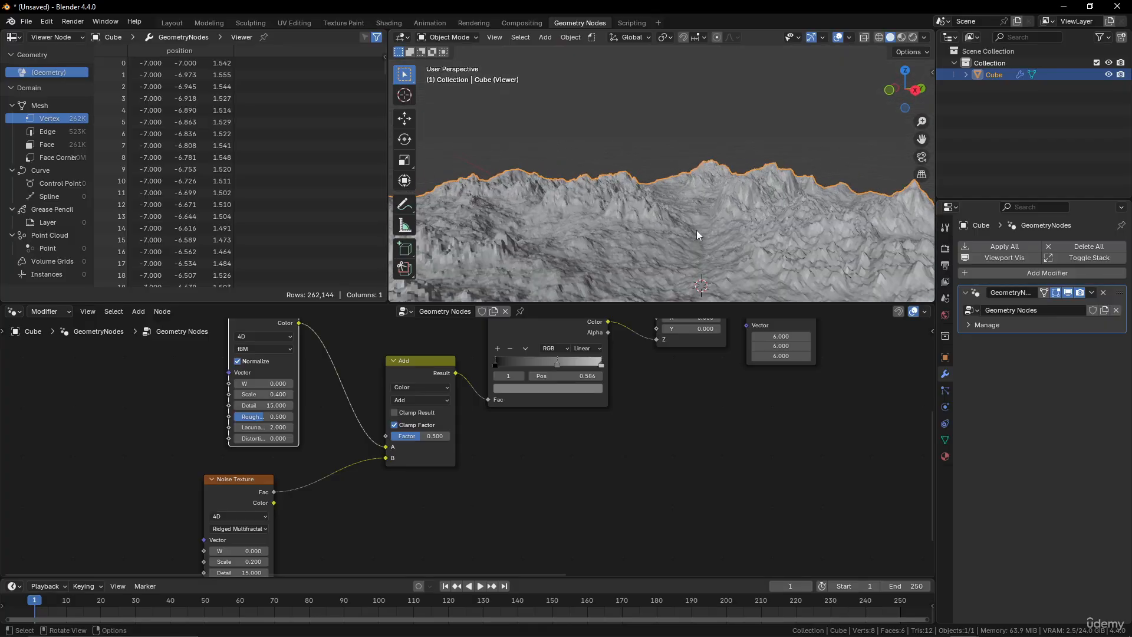
Add a new stop to the Color Ramp and position it at about 0.25.
{"action": "scroll", "coordinate": [522, 404], "scroll_direction": "up", "scroll_amount": 1}
{"action": "middle_click_drag", "start_coordinate": [541, 382], "coordinate": [536, 436]}
{"action": "mouse_move", "coordinate": [557, 417]}
{"action": "left_mouse_down"}
{"action": "mouse_move", "coordinate": [543, 416]}
{"action": "mouse_move", "coordinate": [554, 415]}
{"action": "left_mouse_up"}
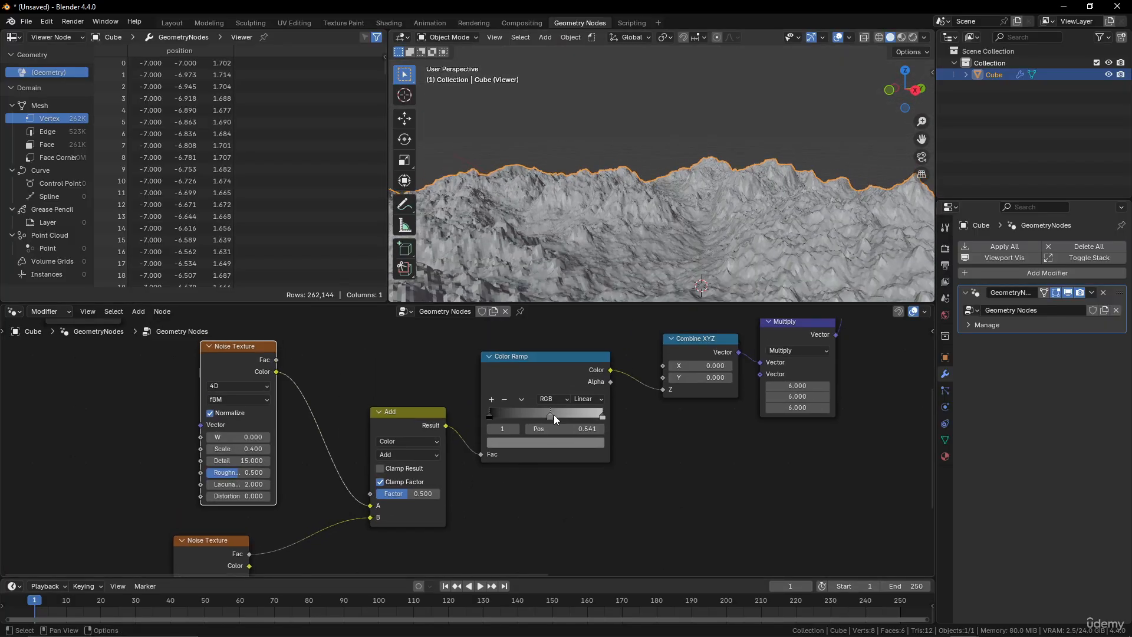
{"action": "left_click", "coordinate": [493, 399]}
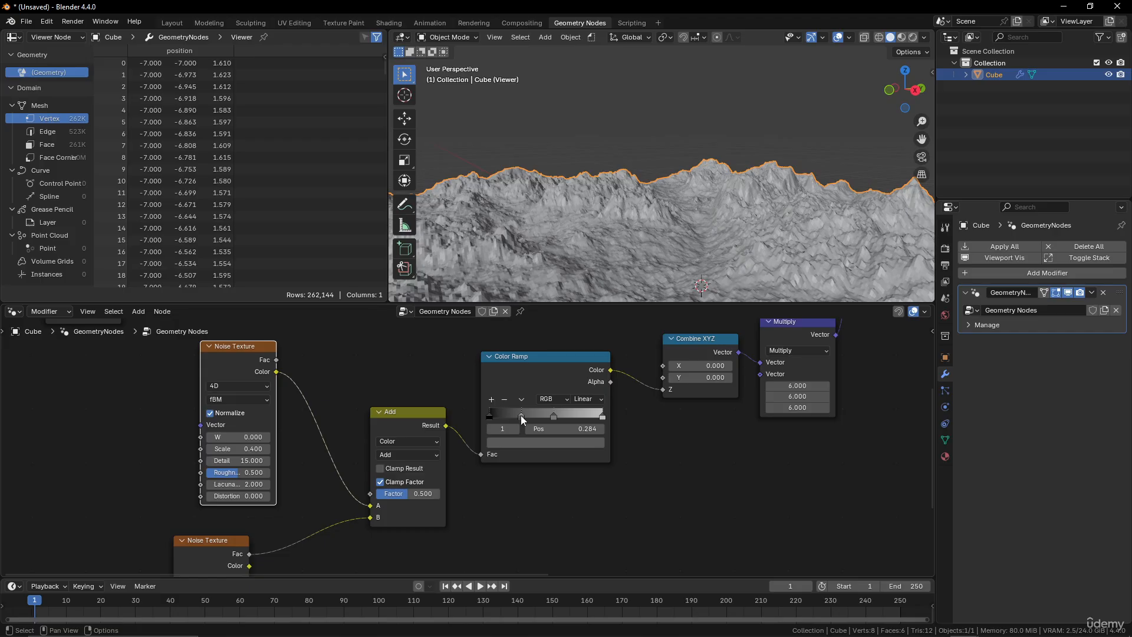
{"action": "left_click_drag", "start_coordinate": [521, 415], "coordinate": [491, 413]}
{"action": "middle_click_drag", "start_coordinate": [761, 227], "coordinate": [584, 207]}
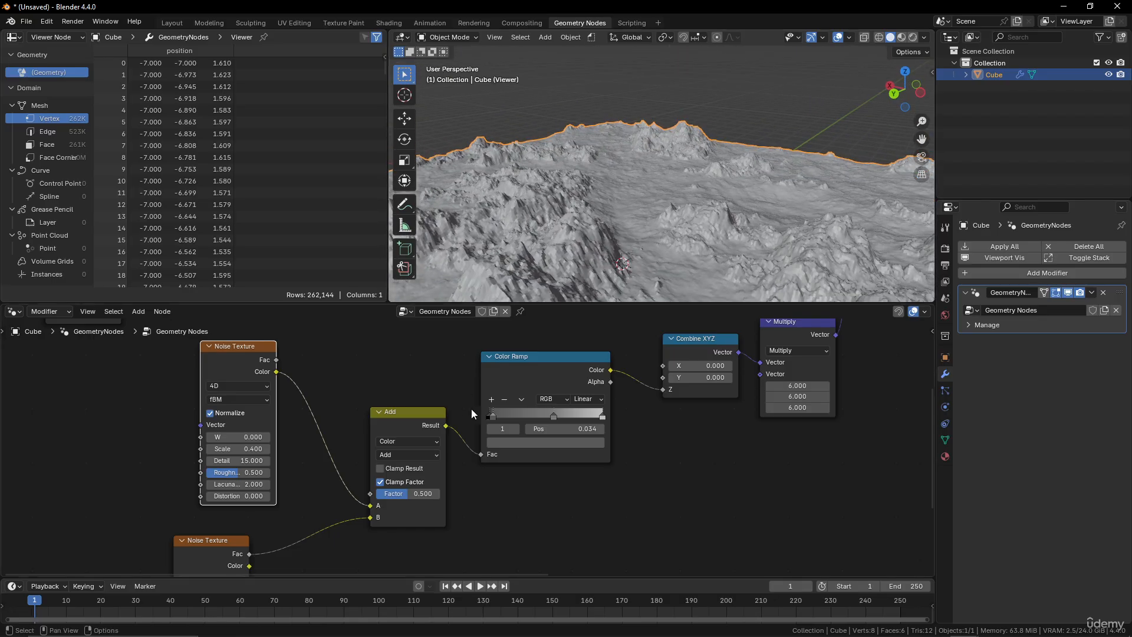
{"action": "left_click_drag", "start_coordinate": [499, 414], "coordinate": [528, 416]}
{"action": "middle_click_drag", "start_coordinate": [748, 198], "coordinate": [652, 239]}
{"action": "left_click_drag", "start_coordinate": [490, 416], "coordinate": [520, 415]}
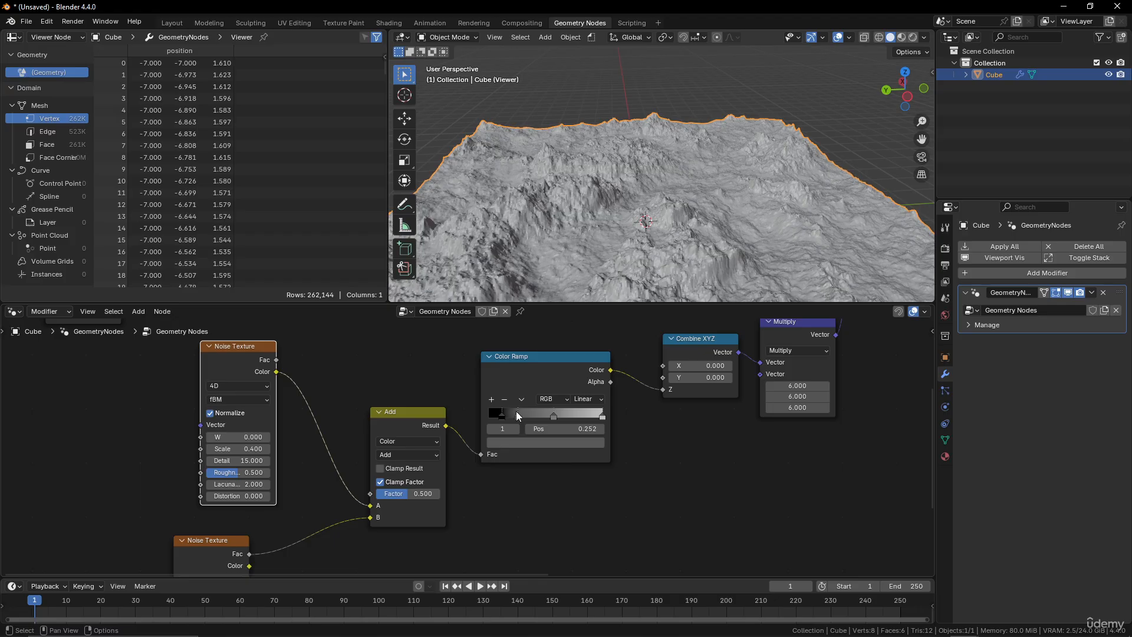
Set the Grid's Vertices X and Vertices Y to 1024.
{"action": "middle_click_drag", "start_coordinate": [720, 234], "coordinate": [774, 199]}
{"action": "scroll", "coordinate": [681, 212], "scroll_direction": "down", "scroll_amount": 4}
{"action": "scroll", "coordinate": [681, 213], "scroll_direction": "up", "scroll_amount": 3}
{"action": "scroll", "coordinate": [698, 359], "scroll_direction": "down", "scroll_amount": 6}
{"action": "middle_click_drag", "start_coordinate": [641, 367], "coordinate": [656, 446]}
{"action": "scroll", "coordinate": [637, 429], "scroll_direction": "up", "scroll_amount": 5}
{"action": "middle_click_drag", "start_coordinate": [615, 412], "coordinate": [622, 441]}
{"action": "scroll", "coordinate": [618, 424], "scroll_direction": "up", "scroll_amount": 2}
{"action": "middle_click_drag", "start_coordinate": [733, 246], "coordinate": [776, 220]}
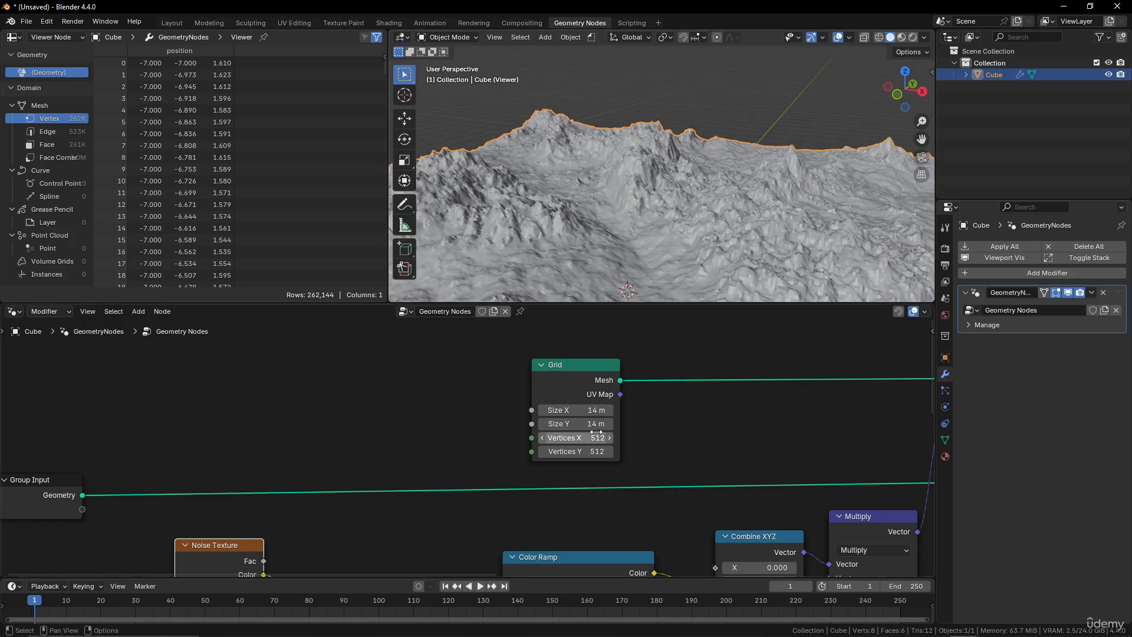
{"action": "left_click_drag", "start_coordinate": [596, 432], "coordinate": [597, 452]}
{"action": "type", "text": "1"}
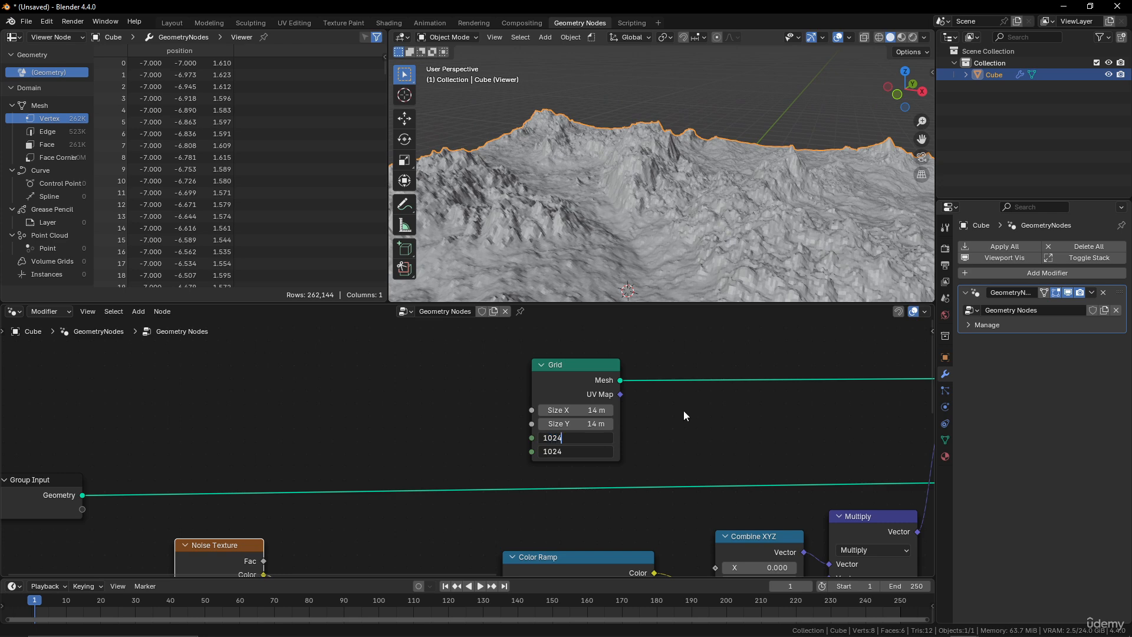
{"action": "type", "text": "024"}
{"action": "key", "text": "Return"}
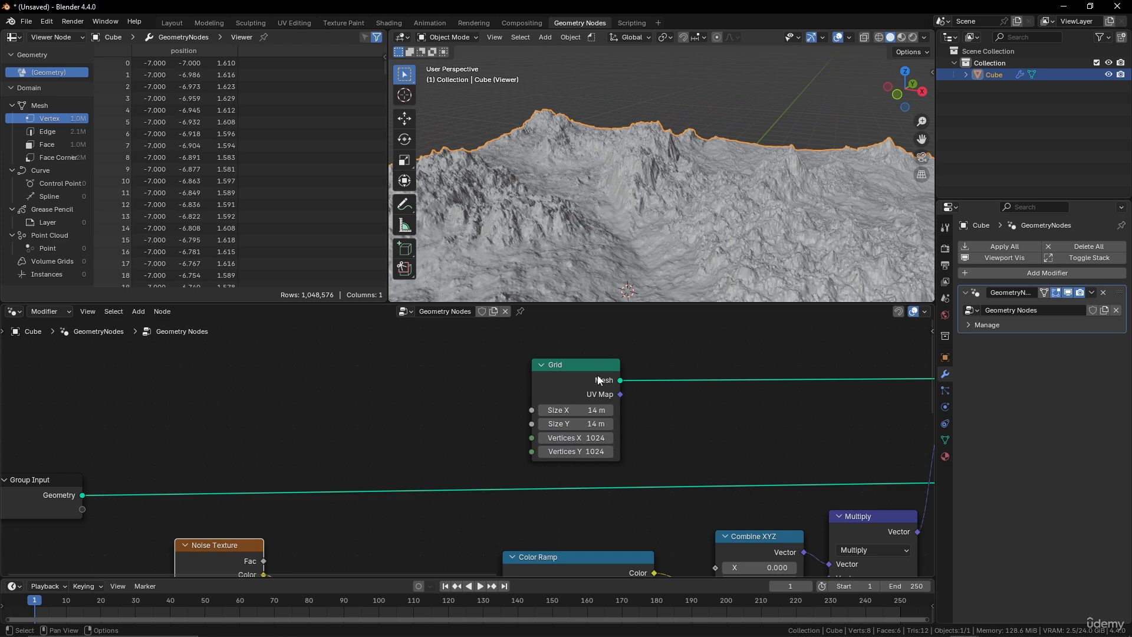
{"action": "left_click_drag", "start_coordinate": [598, 380], "coordinate": [561, 382]}
{"action": "middle_click_drag", "start_coordinate": [695, 193], "coordinate": [531, 298]}
{"action": "scroll", "coordinate": [550, 361], "scroll_direction": "up", "scroll_amount": 1}
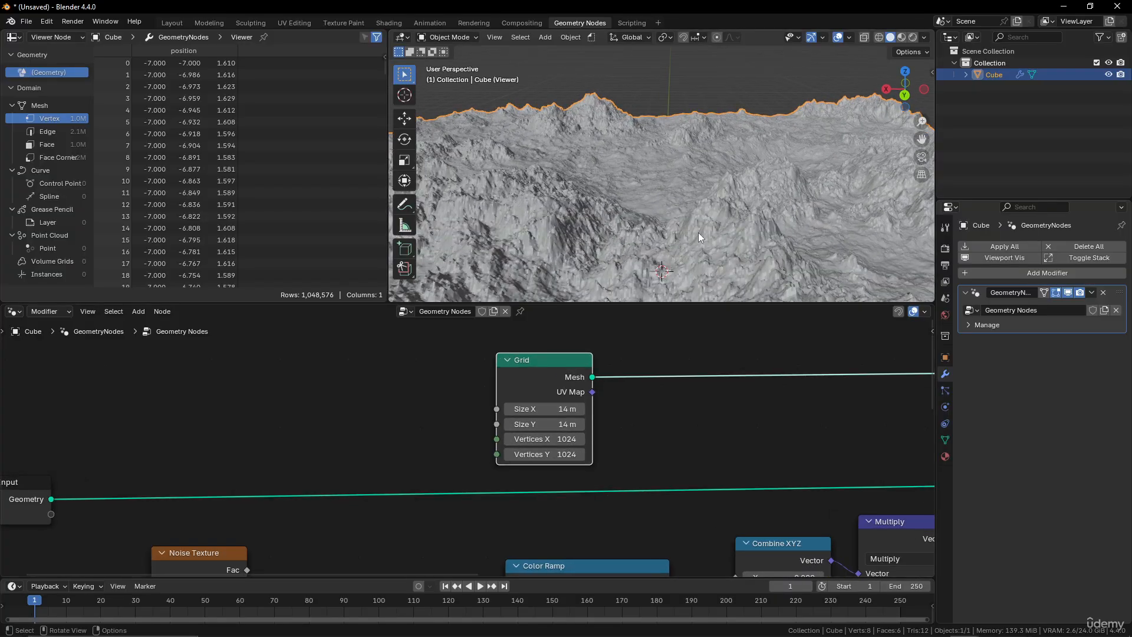
{"action": "key", "text": "Home"}
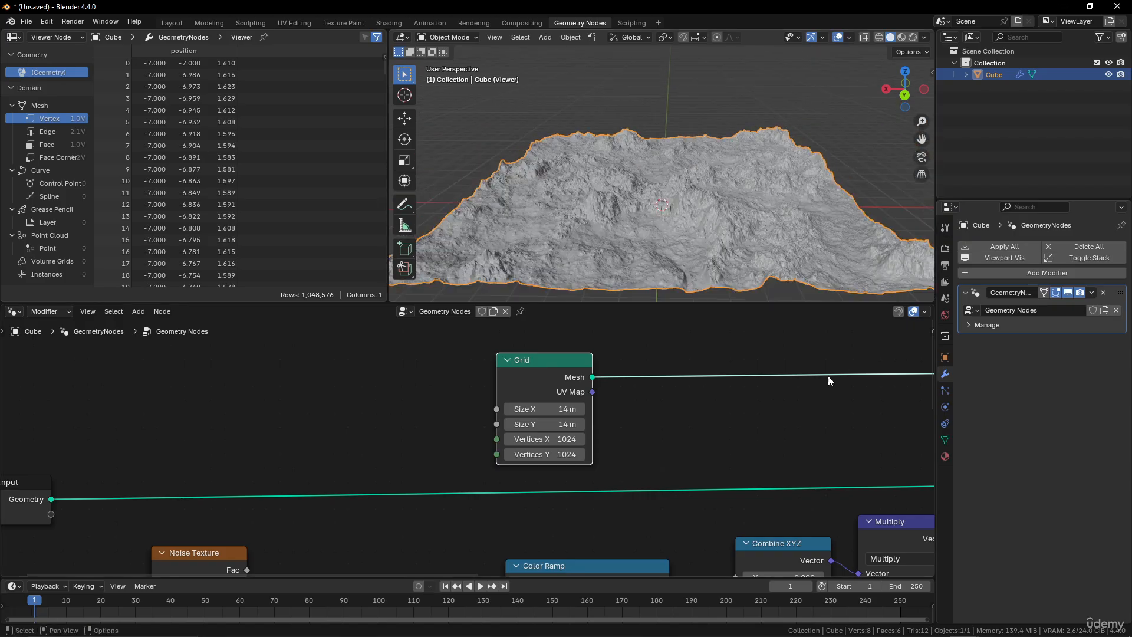
Move the Group Output node closer to the Viewer node.
{"action": "key", "text": "Home"}
{"action": "scroll", "coordinate": [623, 416], "scroll_direction": "down", "scroll_amount": 2}
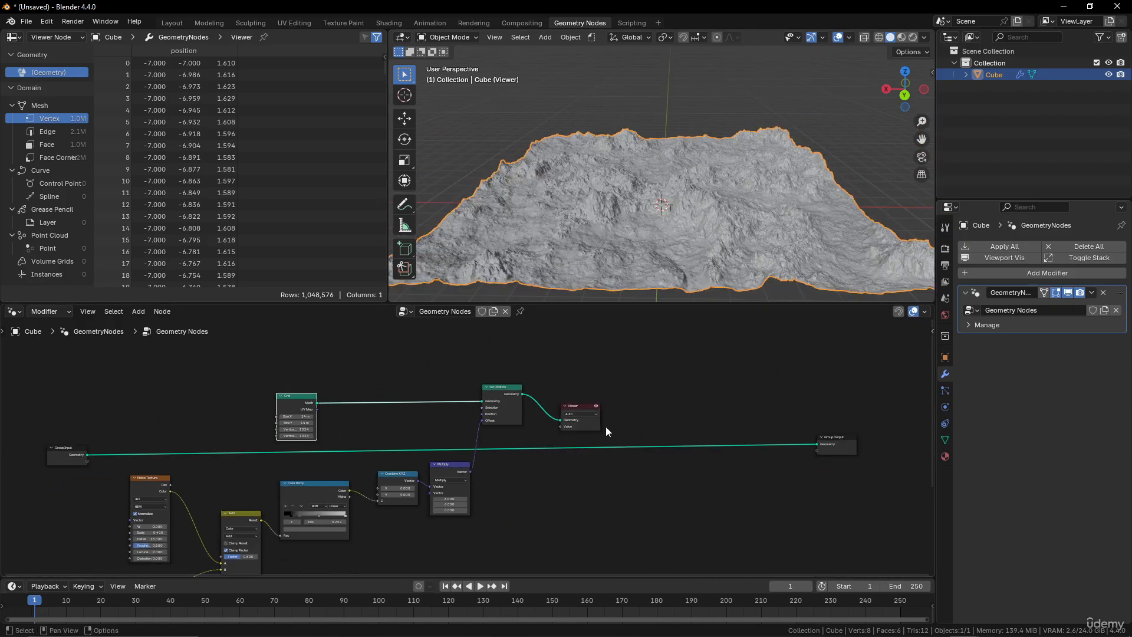
{"action": "left_click_drag", "start_coordinate": [523, 395], "coordinate": [661, 412]}
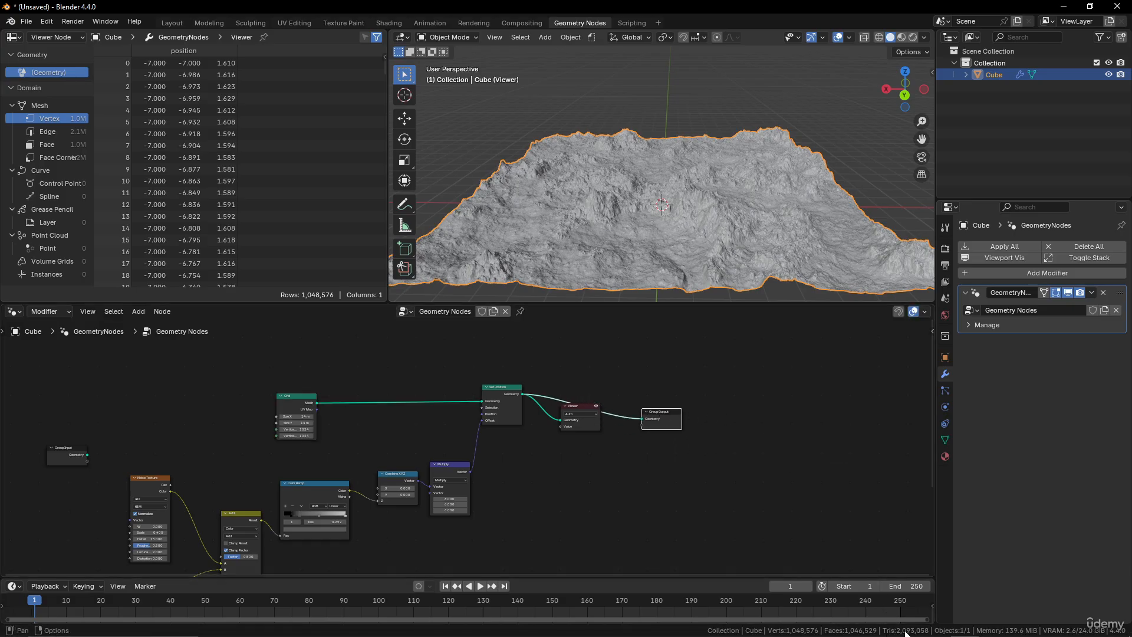
{"action": "scroll", "coordinate": [354, 423], "scroll_direction": "up", "scroll_amount": 3}
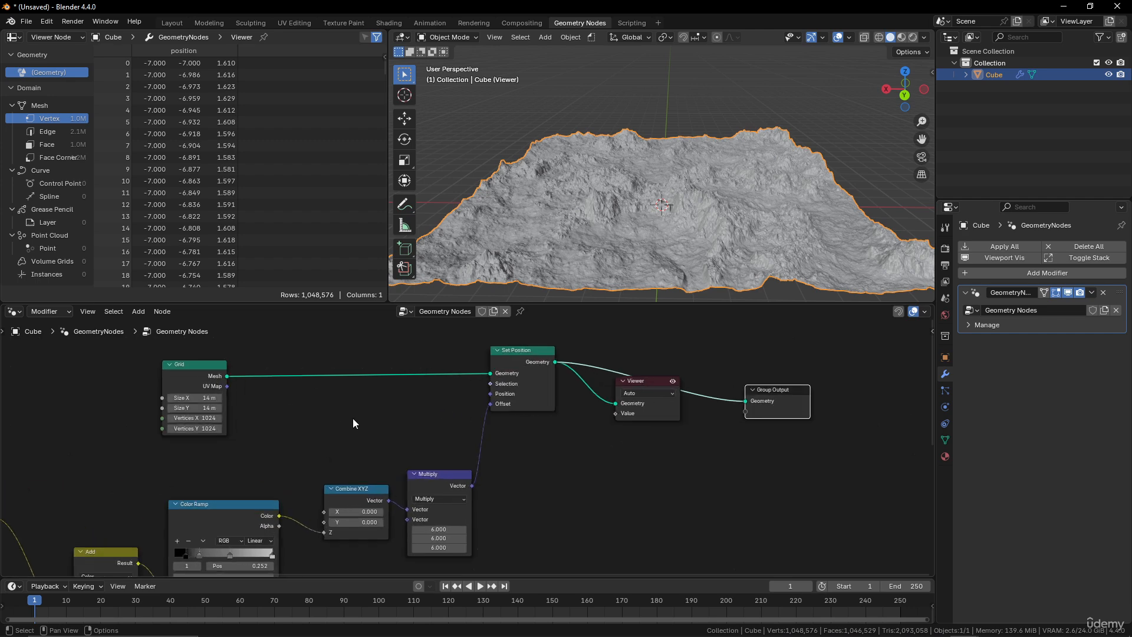
Set the Grid's Vertices X and Vertices Y to 512 together.
{"action": "middle_click_drag", "start_coordinate": [353, 419], "coordinate": [512, 428]}
{"action": "left_click_drag", "start_coordinate": [351, 427], "coordinate": [352, 437]}
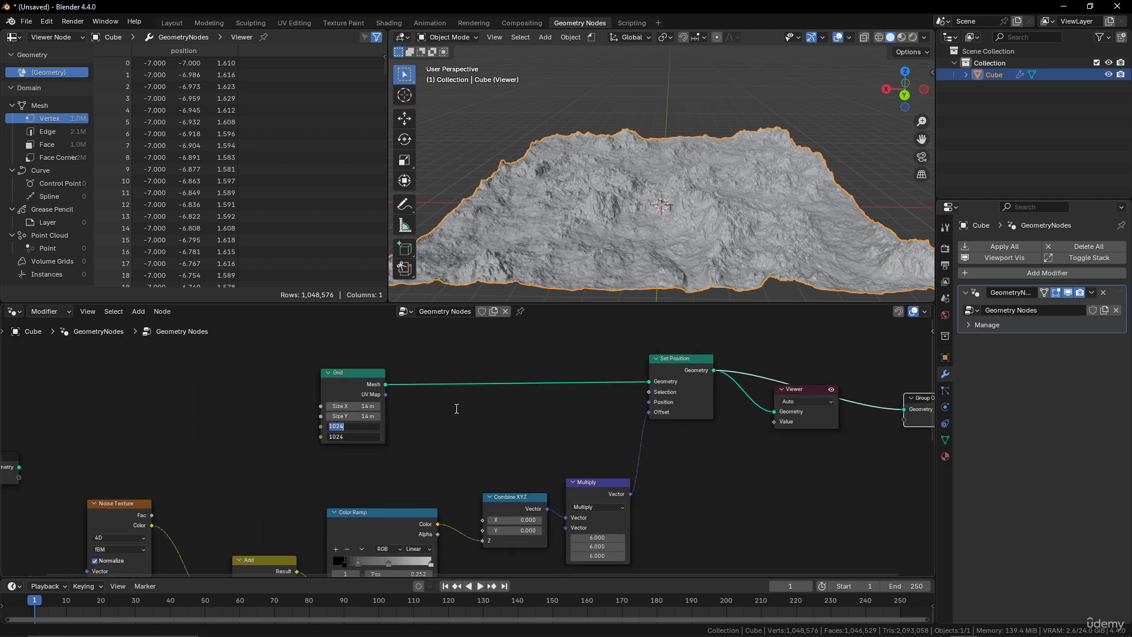
{"action": "key", "text": "Return"}
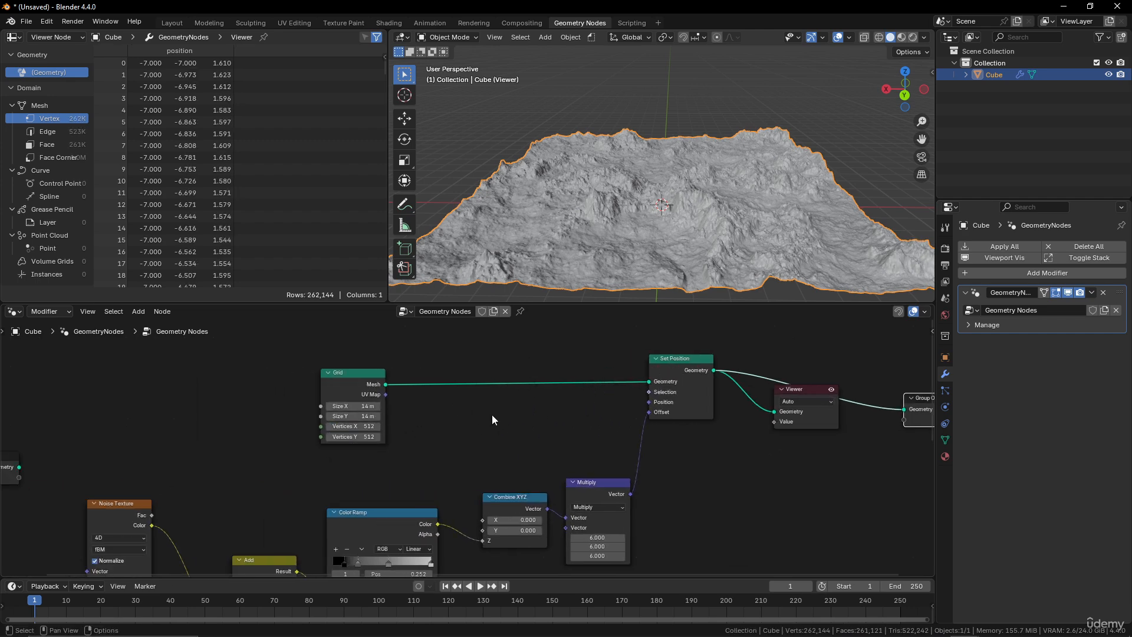
Move the Viewer node down, away from the Group Output node.
{"action": "middle_click_drag", "start_coordinate": [641, 263], "coordinate": [852, 233]}
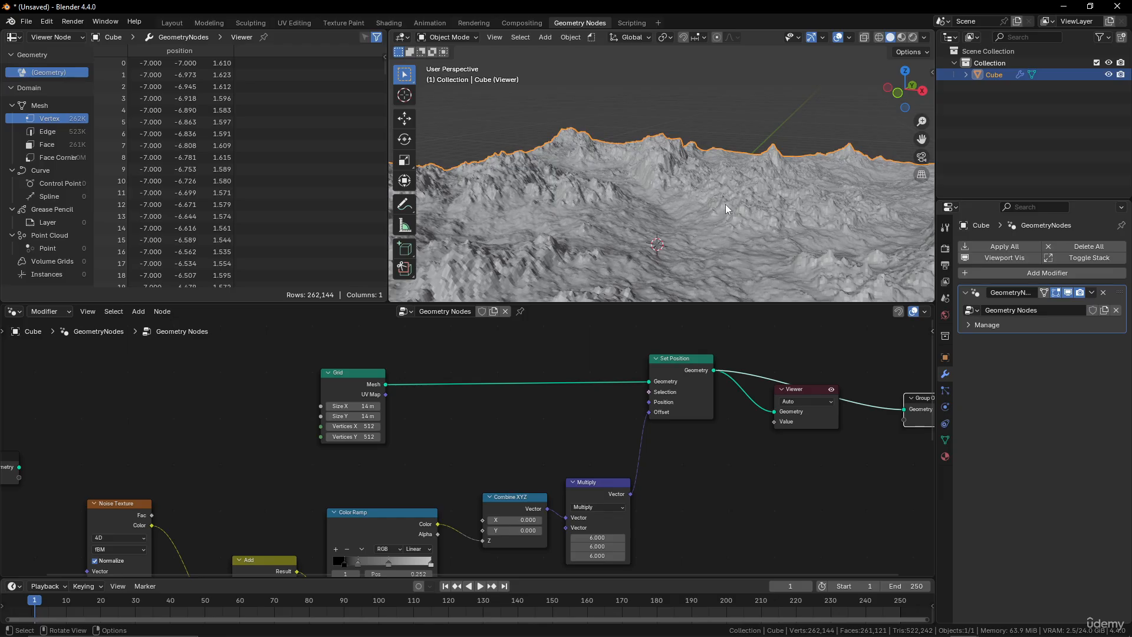
{"action": "key", "text": "g"}
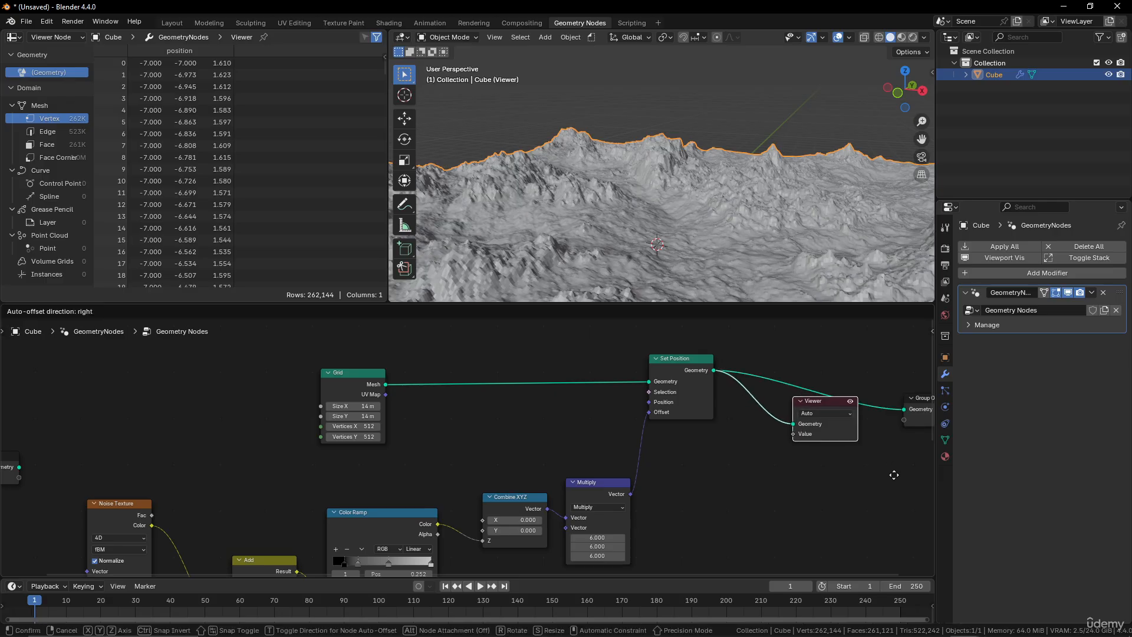
{"action": "left_click", "coordinate": [907, 493]}
{"action": "left_click_drag", "start_coordinate": [846, 450], "coordinate": [876, 462]}
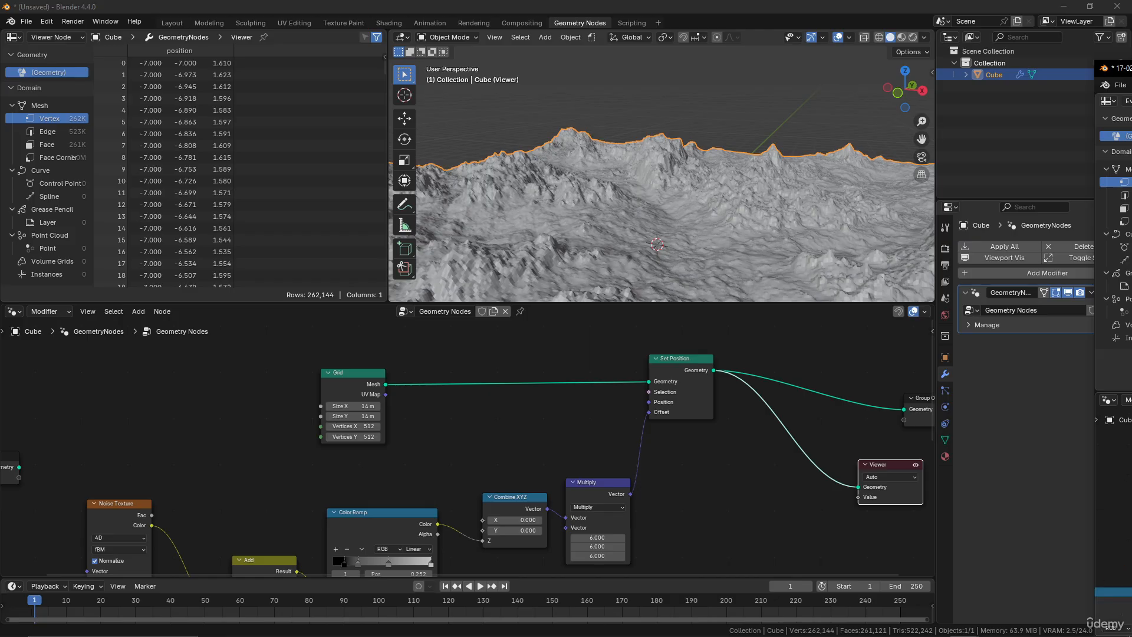
{"action": "middle_click_drag", "start_coordinate": [762, 431], "coordinate": [684, 449]}
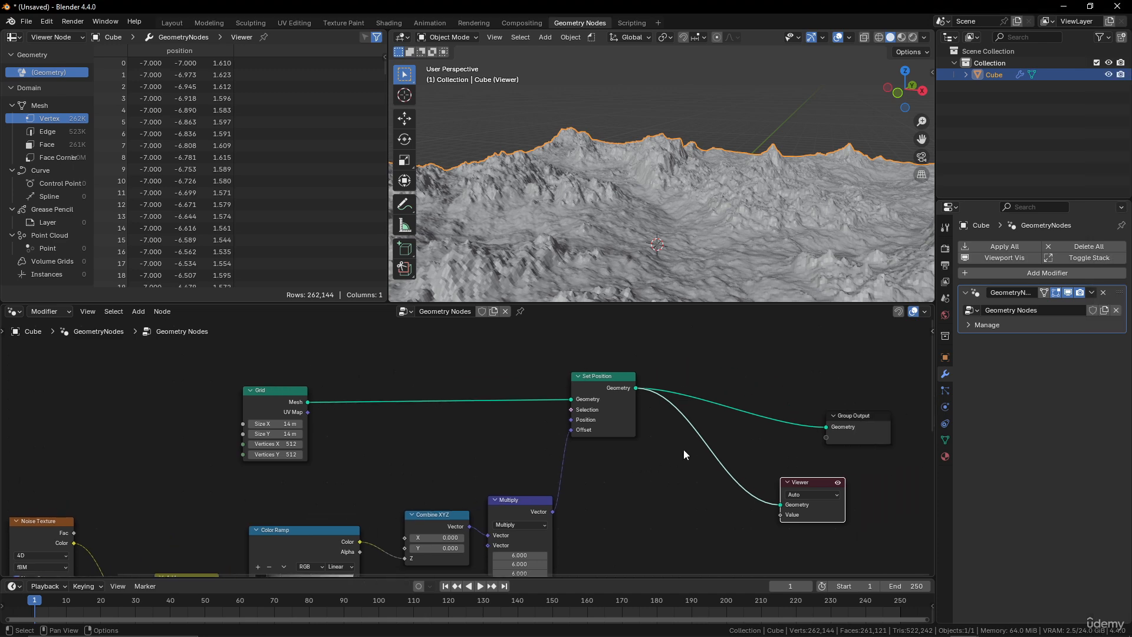
Add a Set Shade Smooth node between Set Position and Group Output.
{"action": "key", "text": "shift+a"}
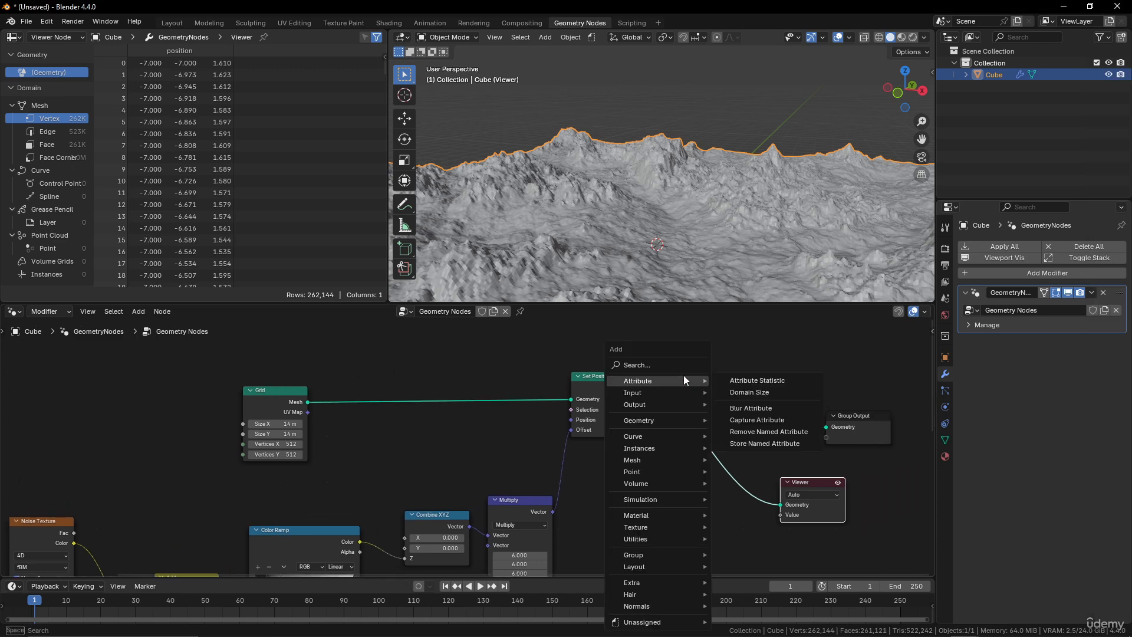
{"action": "left_click", "coordinate": [669, 367]}
{"action": "type", "text": "smoo"}
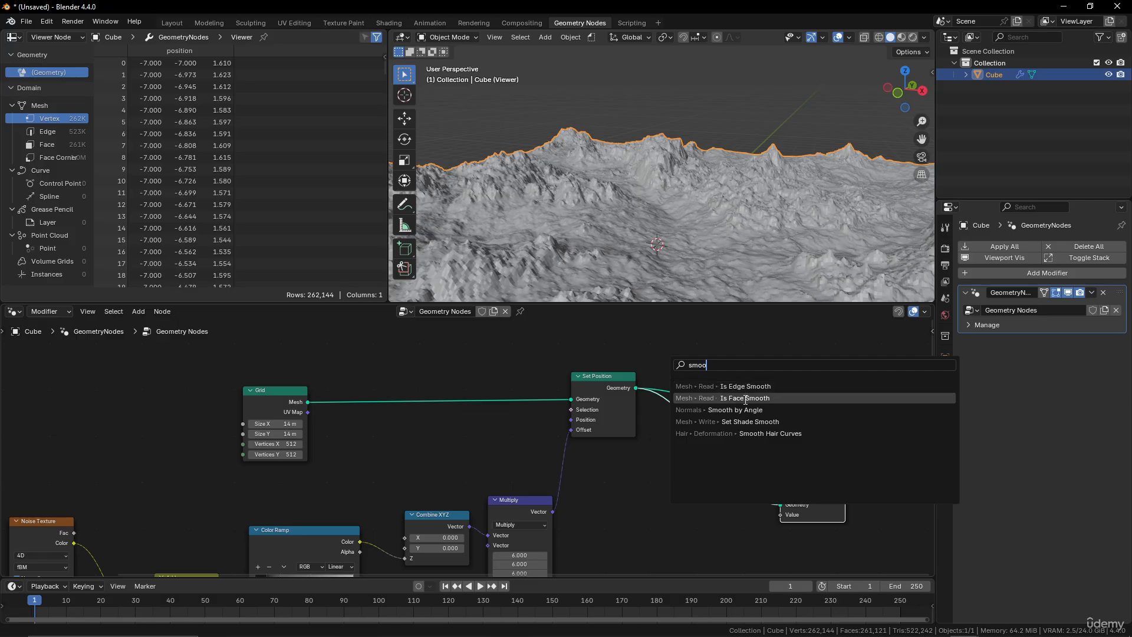
{"action": "left_click", "coordinate": [744, 422]}
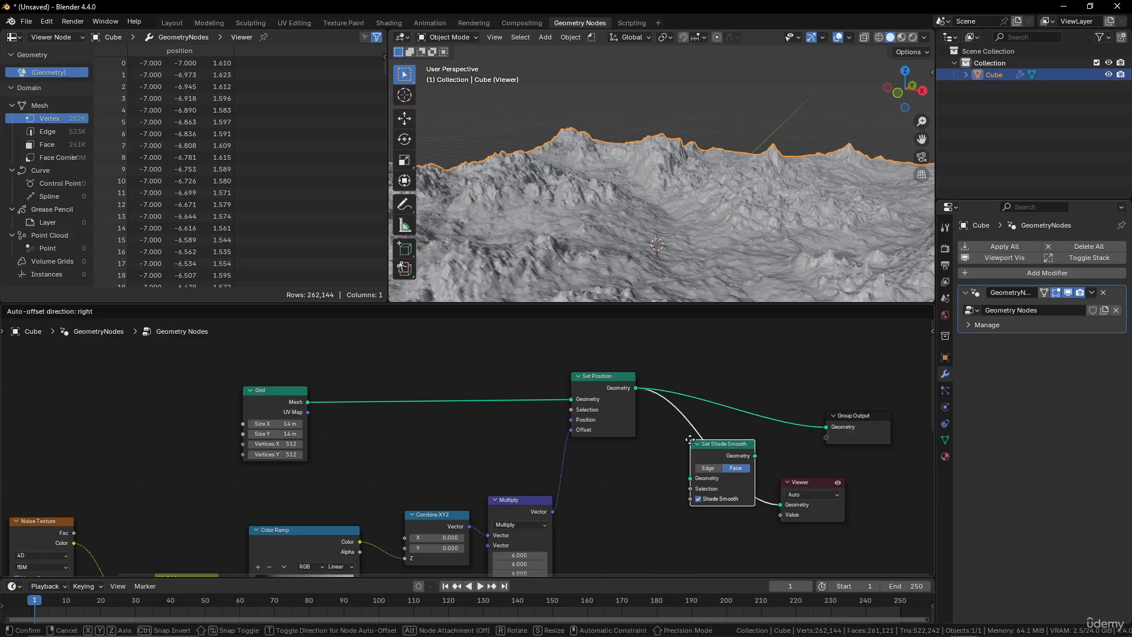
{"action": "left_click", "coordinate": [692, 444]}
{"action": "left_click_drag", "start_coordinate": [755, 455], "coordinate": [824, 428]}
Switch the viewport to Material Preview shading.
{"action": "middle_click_drag", "start_coordinate": [737, 235], "coordinate": [702, 198]}
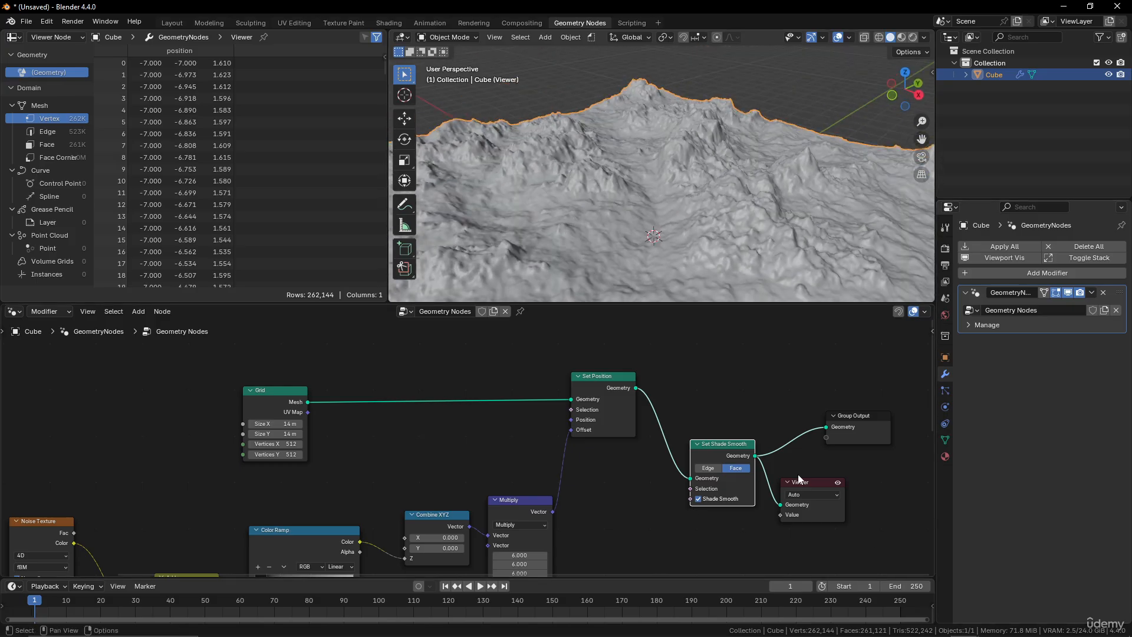
{"action": "scroll", "coordinate": [799, 477], "scroll_direction": "down", "scroll_amount": 2}
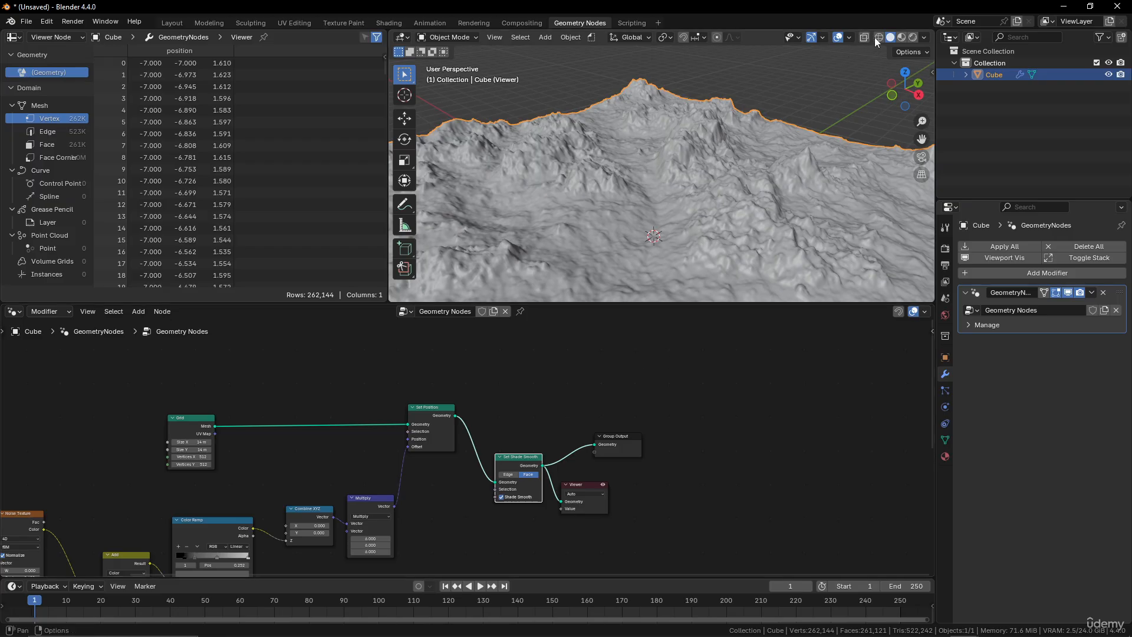
{"action": "left_click", "coordinate": [903, 36]}
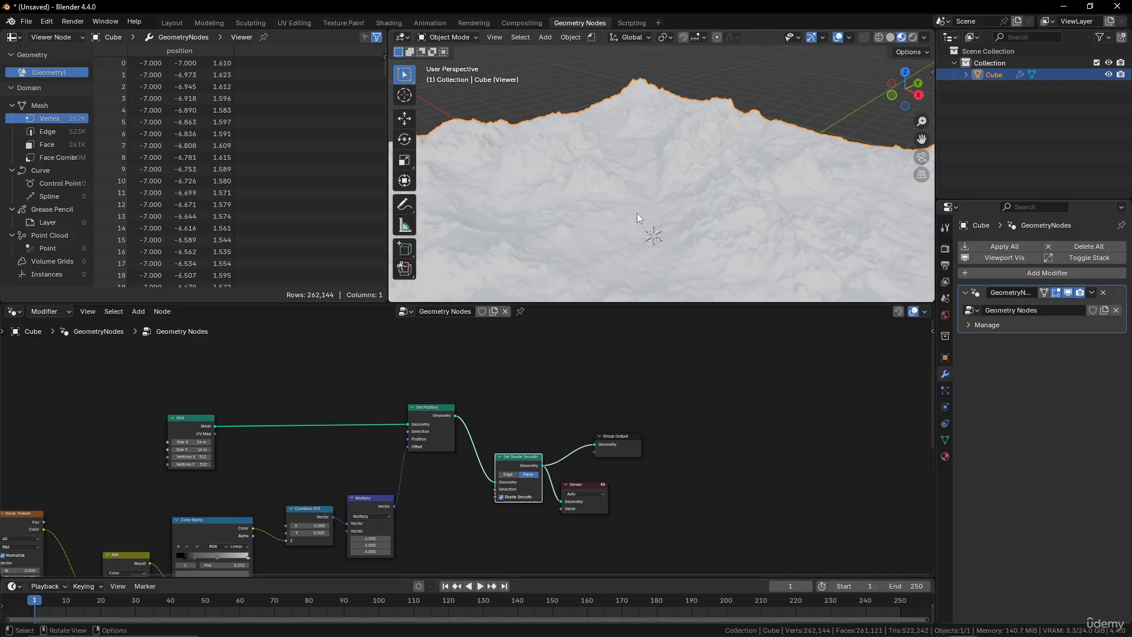
Set the object's material Base Color to a red tone.
{"action": "left_click", "coordinate": [945, 456]}
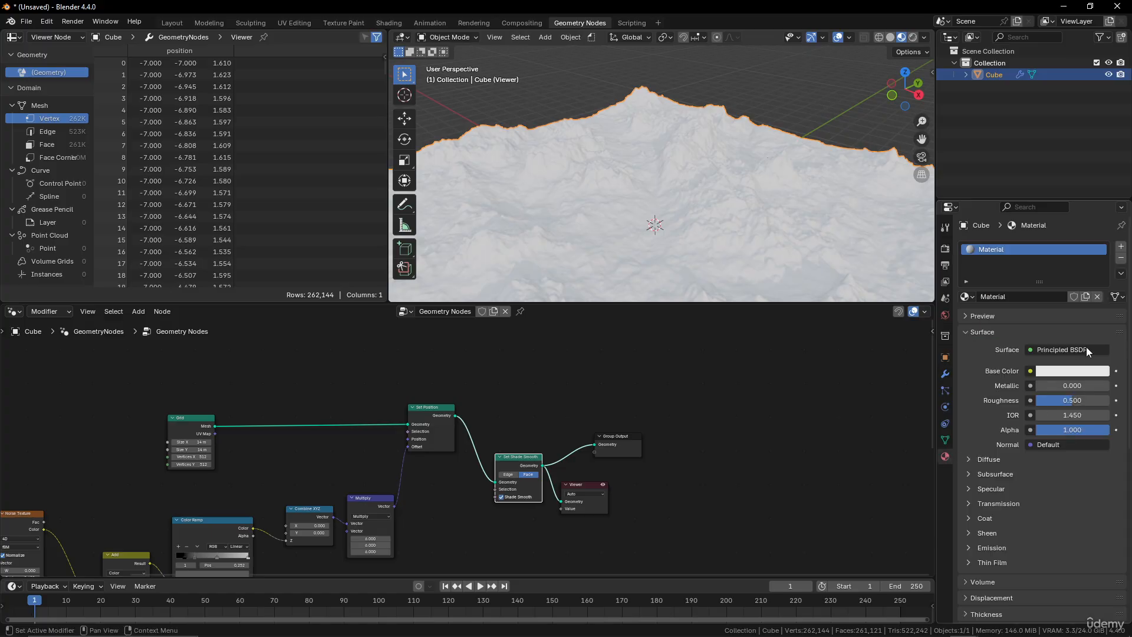
{"action": "left_click", "coordinate": [1070, 371]}
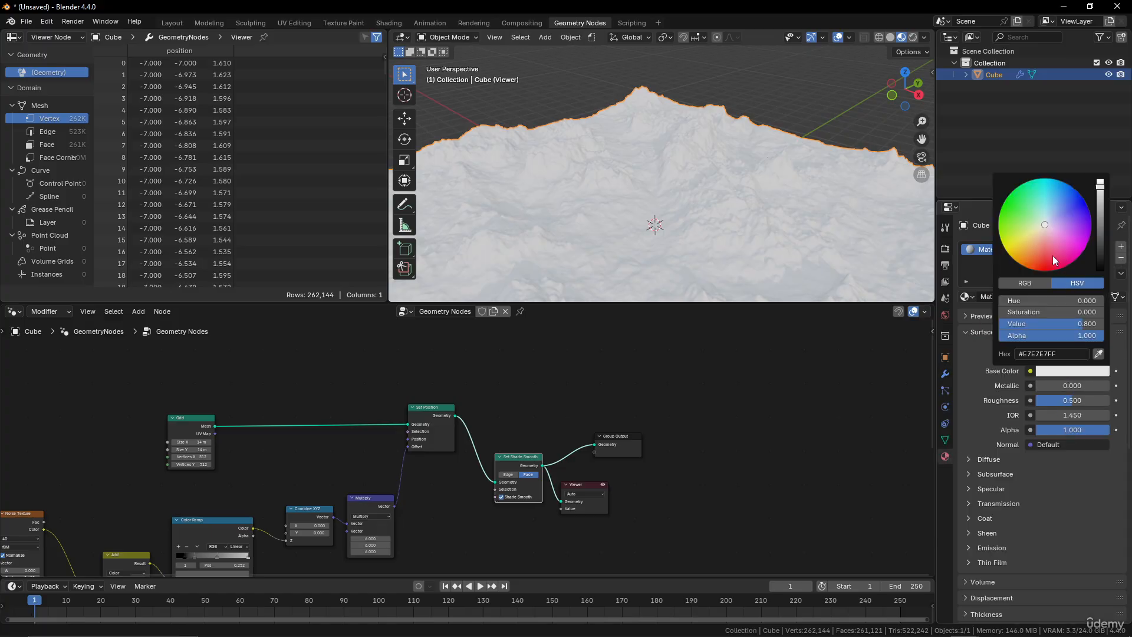
{"action": "left_click_drag", "start_coordinate": [1053, 256], "coordinate": [1043, 256]}
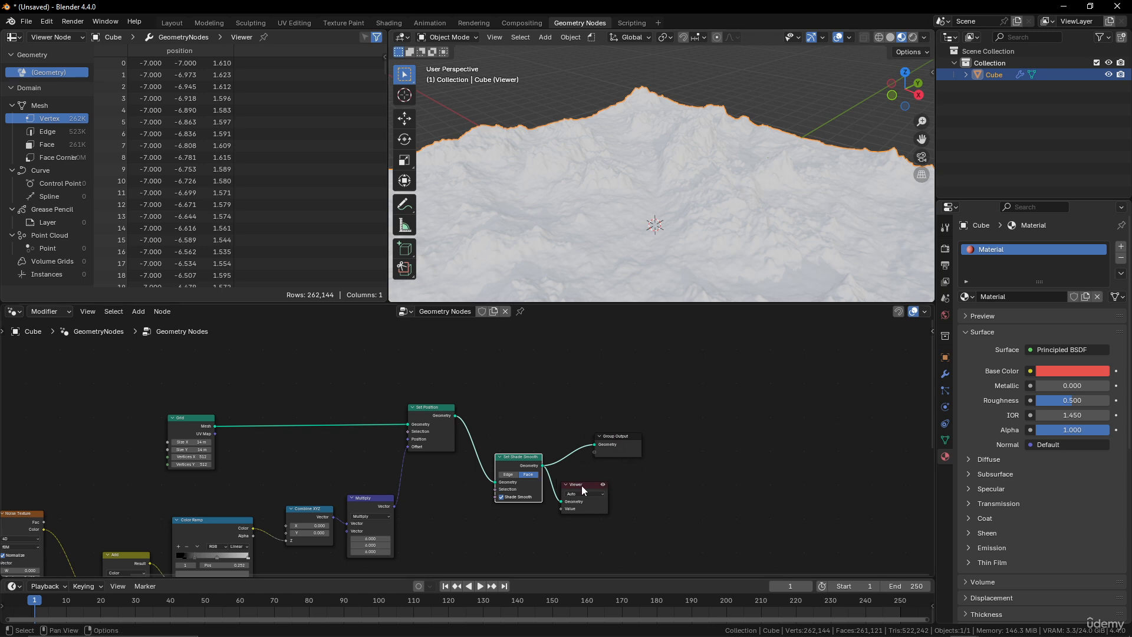
Move the Viewer node aside and rename the material to landscape.
{"action": "left_click_drag", "start_coordinate": [581, 486], "coordinate": [653, 492]}
{"action": "left_click", "coordinate": [1016, 297]}
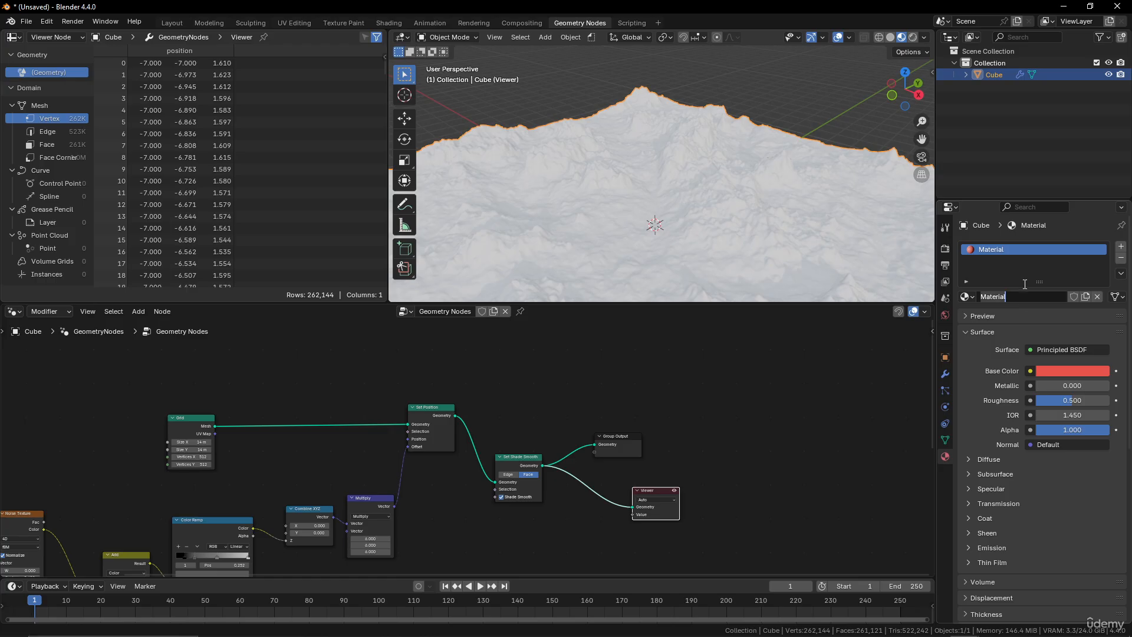
{"action": "type", "text": "landscape"}
{"action": "key", "text": "Return"}
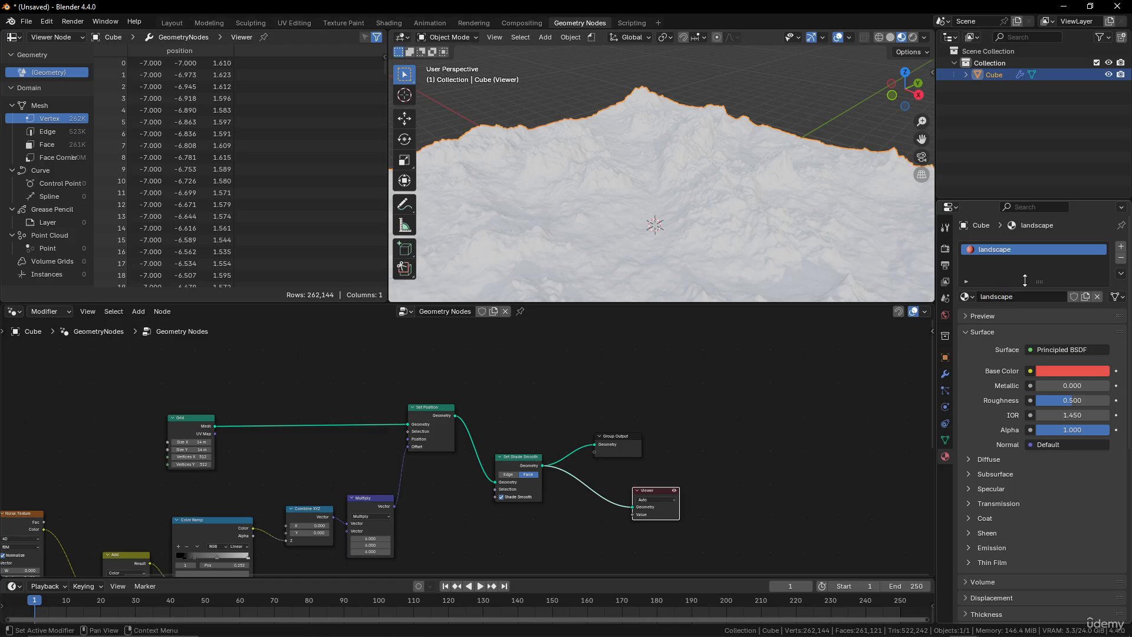
Add a Set Material node after Set Shade Smooth, feeding both Group Output and the Viewer.
{"action": "left_click_drag", "start_coordinate": [621, 438], "coordinate": [700, 447]}
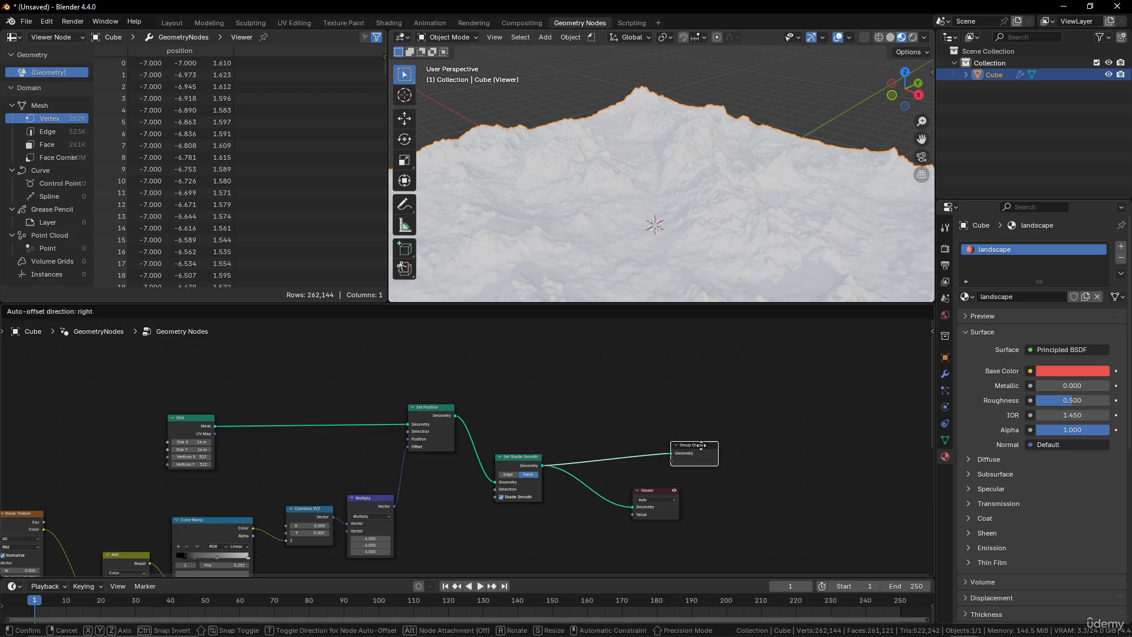
{"action": "left_click_drag", "start_coordinate": [672, 495], "coordinate": [711, 499]}
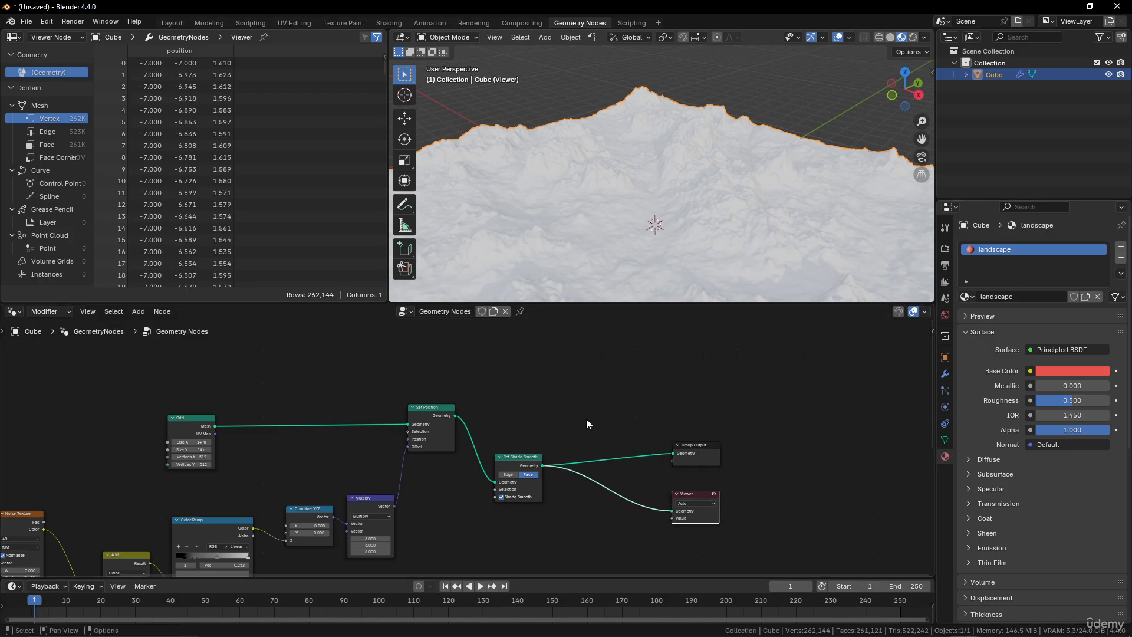
{"action": "key", "text": "shift+a"}
{"action": "mouse_move", "coordinate": [586, 419]}
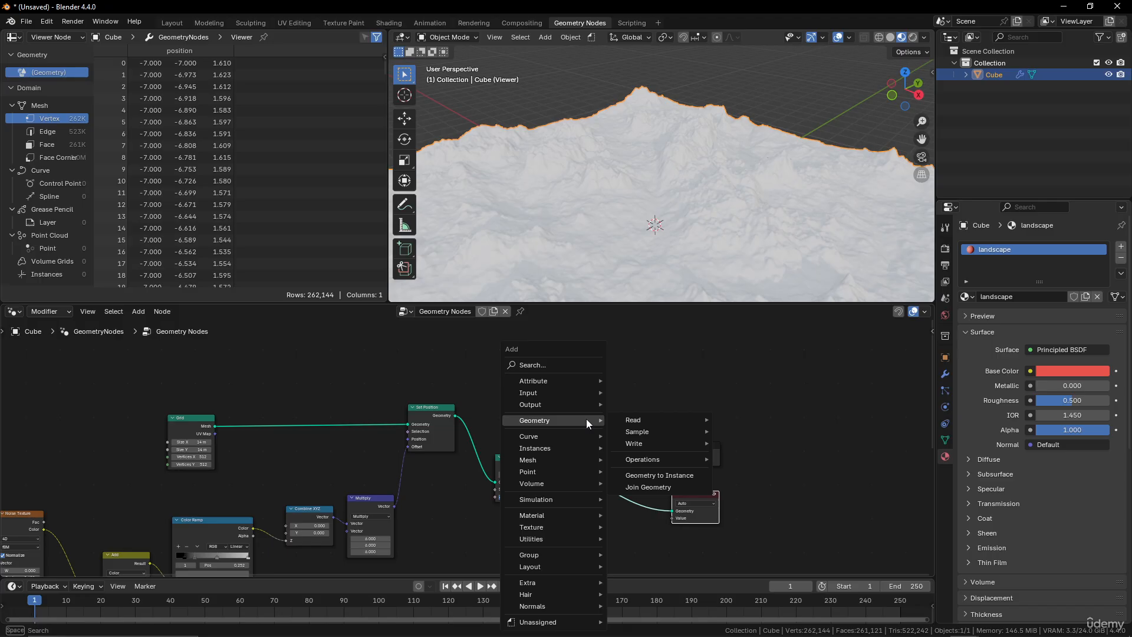
{"action": "left_click", "coordinate": [547, 367]}
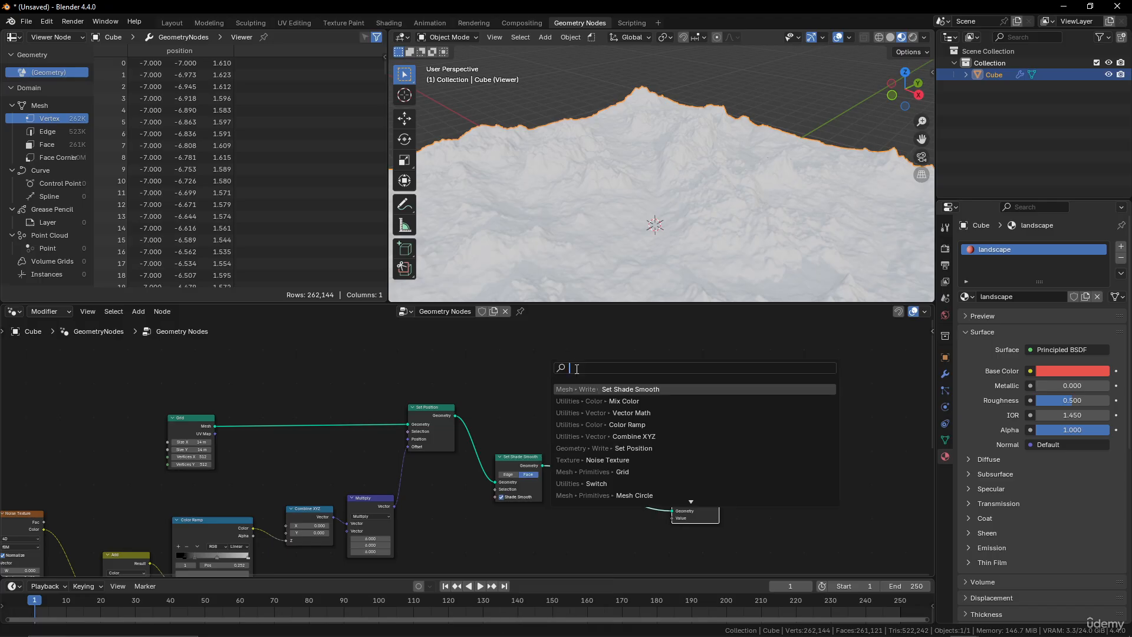
{"action": "type", "text": "se"}
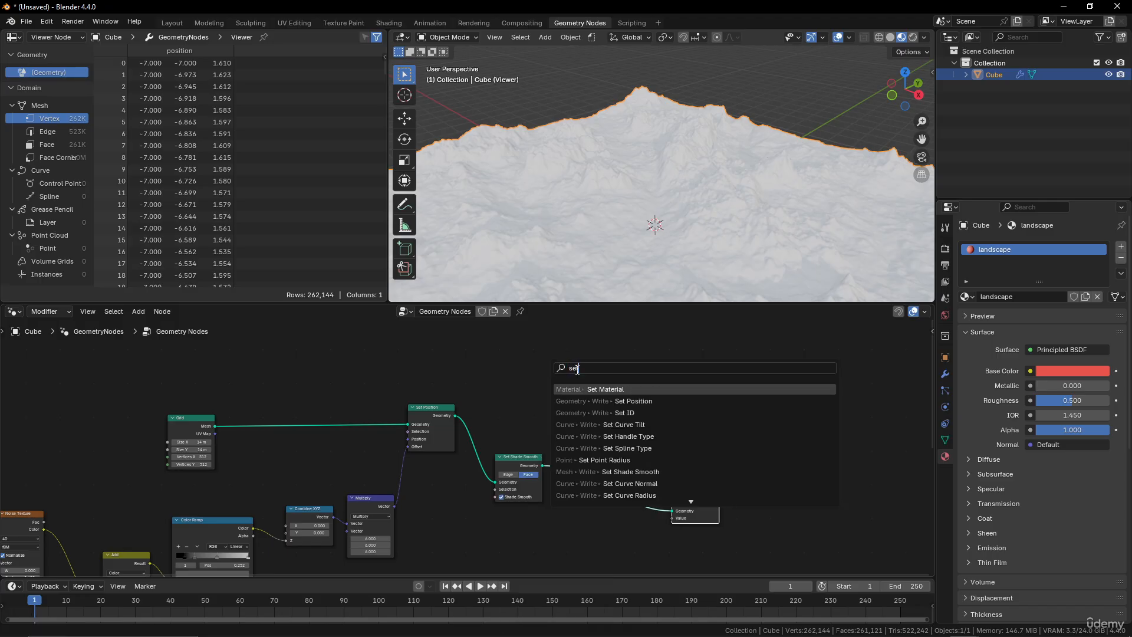
{"action": "type", "text": "t"}
{"action": "left_click", "coordinate": [616, 391]}
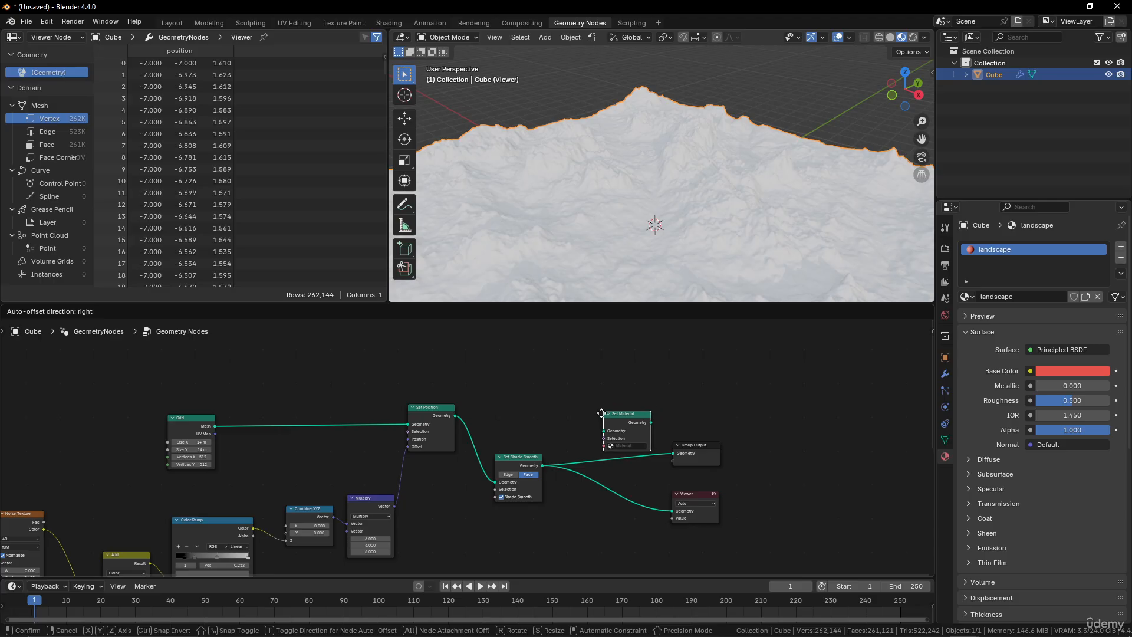
{"action": "left_click", "coordinate": [654, 476]}
{"action": "left_click_drag", "start_coordinate": [641, 441], "coordinate": [650, 500]}
Assign the landscape material in the Set Material node.
{"action": "scroll", "coordinate": [650, 500], "scroll_direction": "up", "scroll_amount": 2}
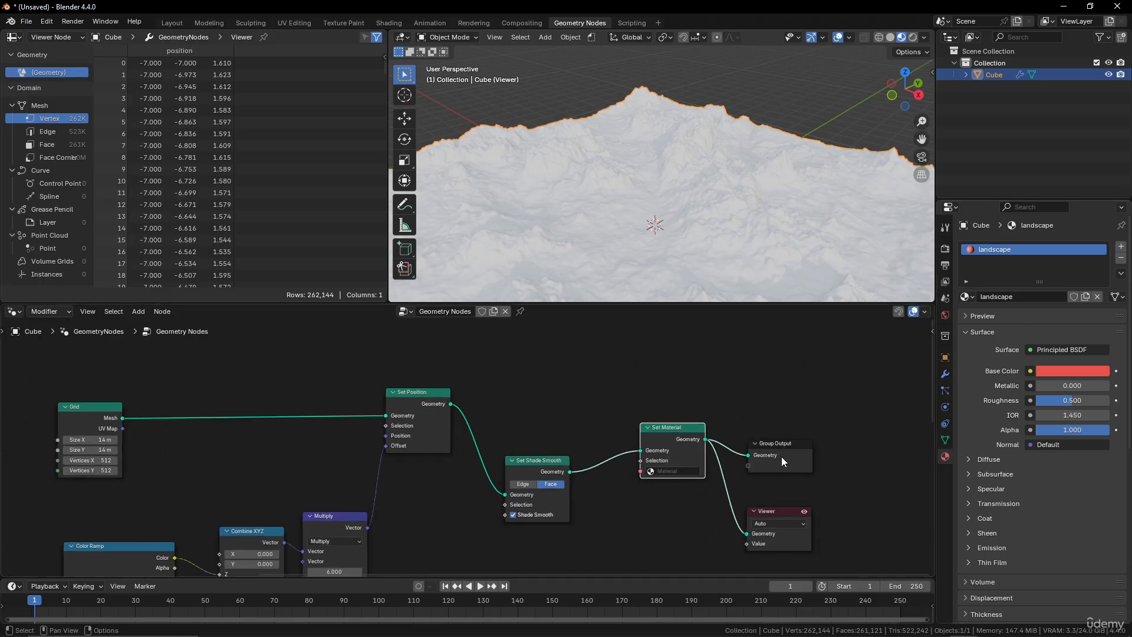
{"action": "left_click", "coordinate": [677, 471]}
{"action": "left_click", "coordinate": [690, 501]}
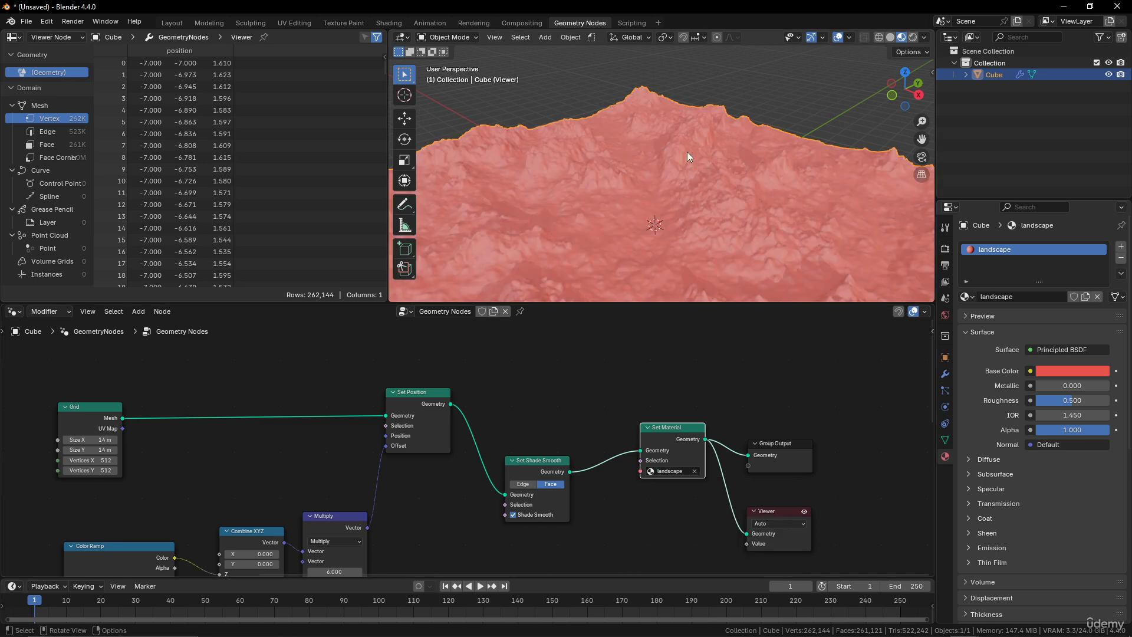
Split the node editor area vertically and turn the new area into a Shader Editor.
{"action": "middle_click_drag", "start_coordinate": [687, 151], "coordinate": [730, 161]}
{"action": "scroll", "coordinate": [731, 161], "scroll_direction": "down", "scroll_amount": 3}
{"action": "scroll", "coordinate": [730, 162], "scroll_direction": "up", "scroll_amount": 4}
{"action": "middle_click_drag", "start_coordinate": [731, 227], "coordinate": [664, 246]}
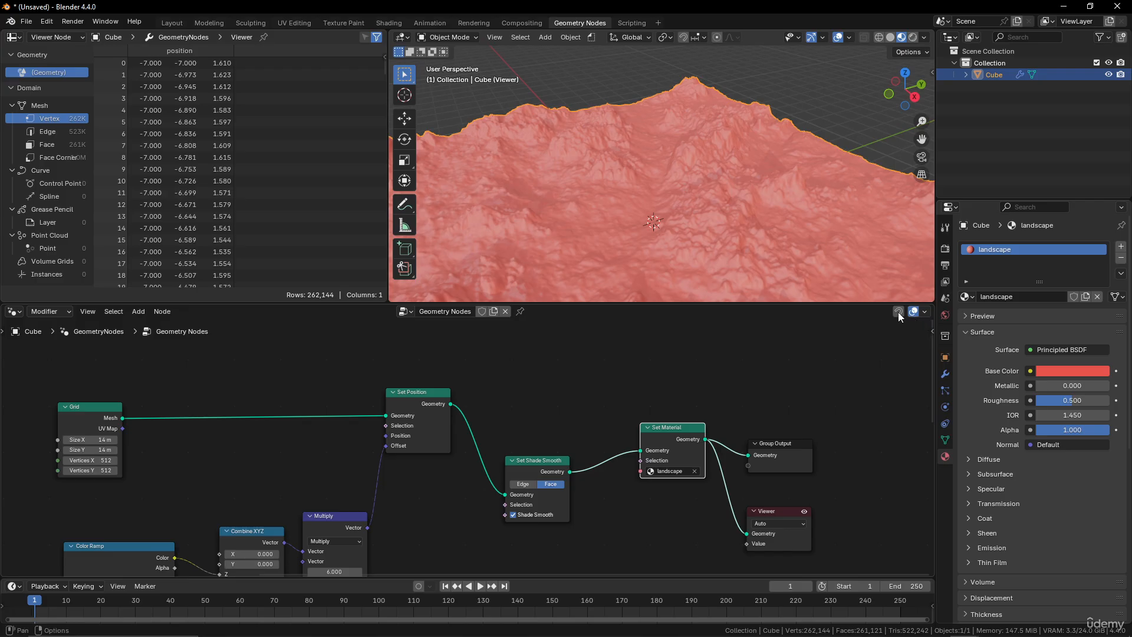
{"action": "right_click", "coordinate": [782, 306]}
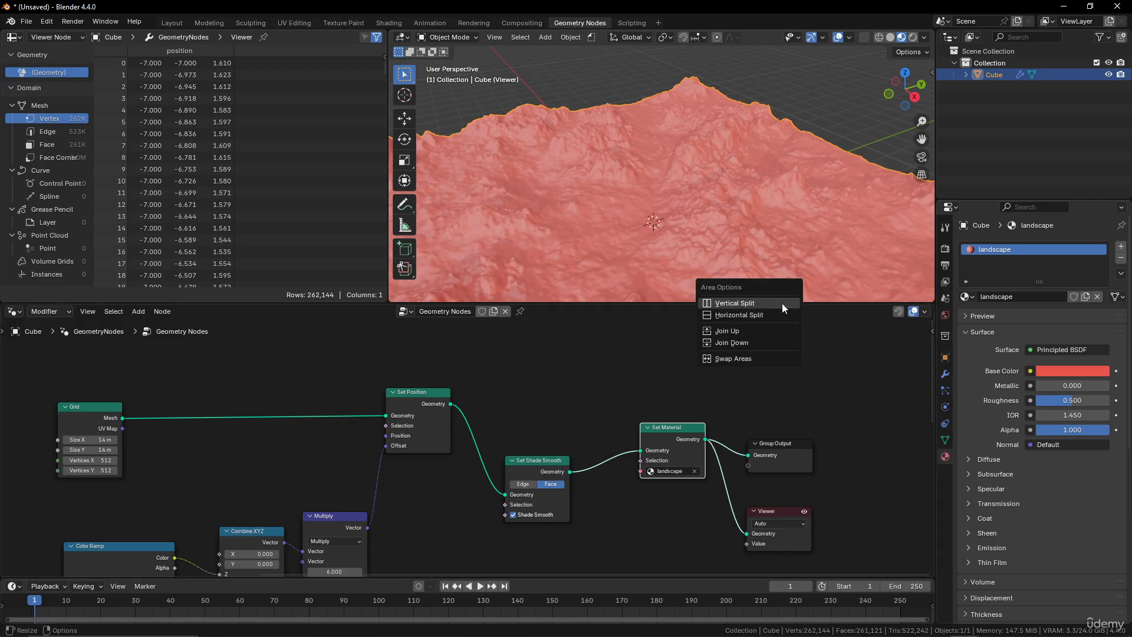
{"action": "left_click", "coordinate": [767, 302]}
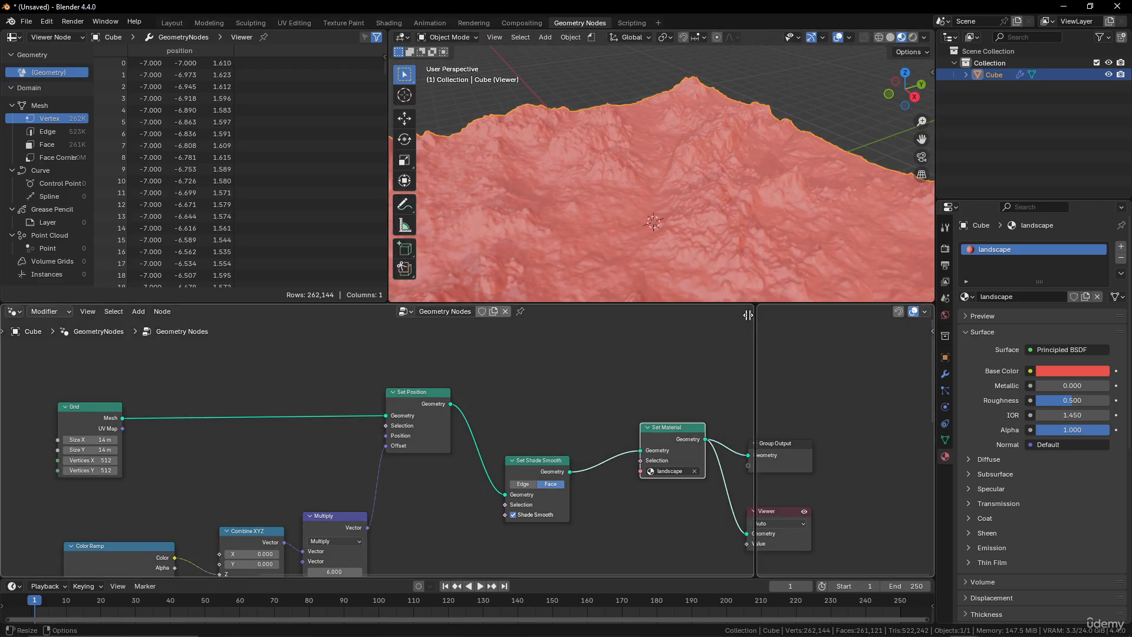
{"action": "left_click", "coordinate": [737, 319]}
{"action": "left_click", "coordinate": [749, 311]}
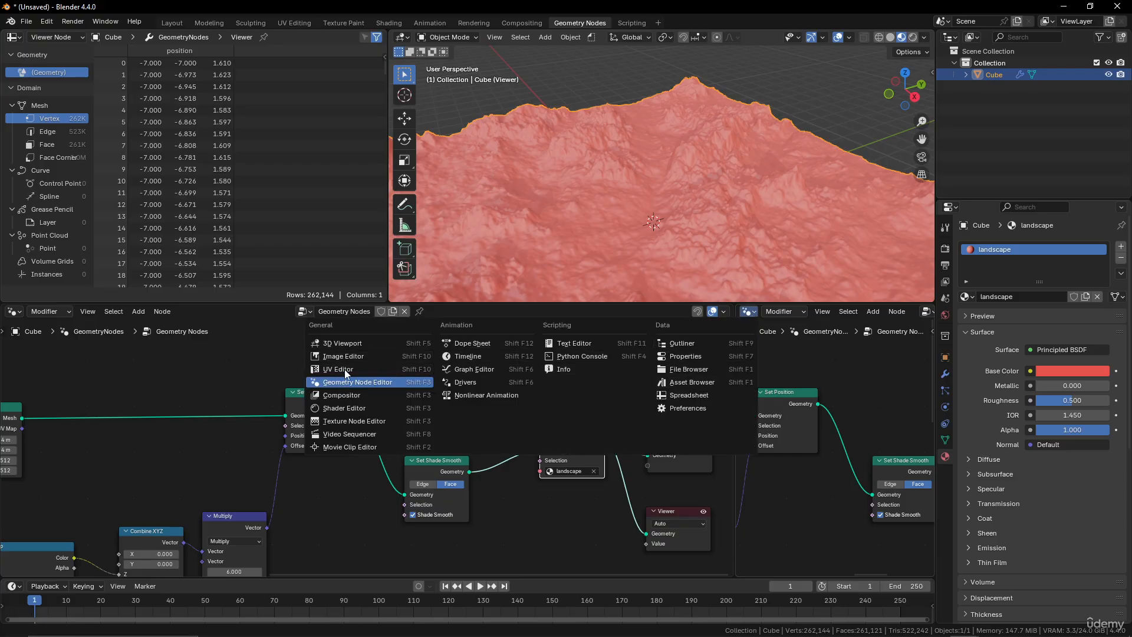
{"action": "left_click", "coordinate": [344, 408]}
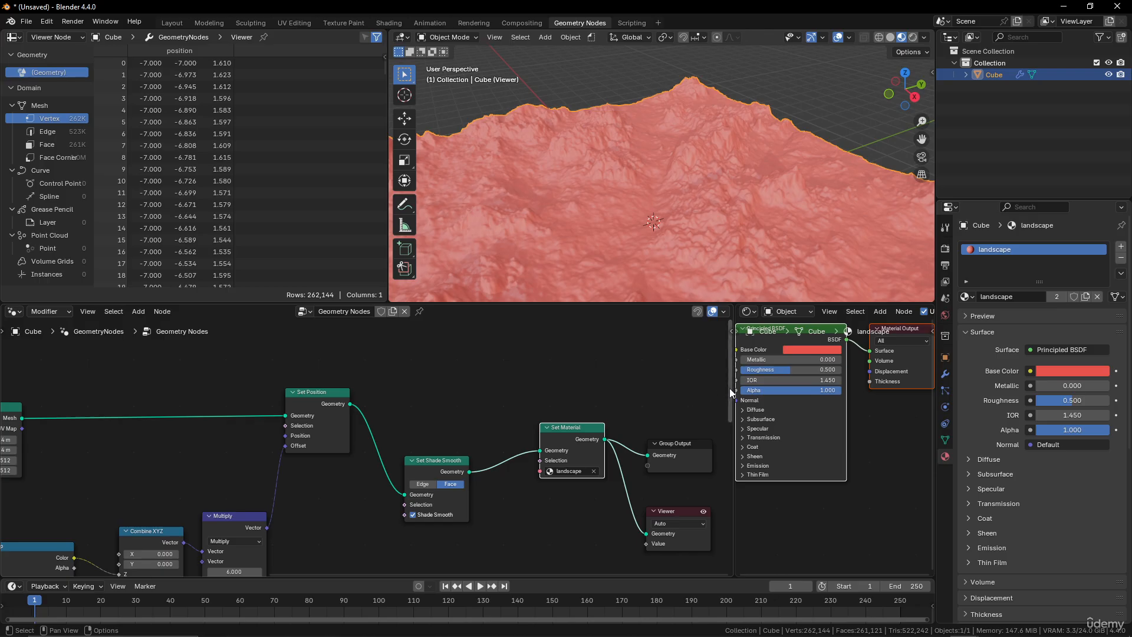
Enlarge the Shader Editor area and move the Material Output node beside the Principled BSDF.
{"action": "left_click_drag", "start_coordinate": [730, 388], "coordinate": [37, 394]}
{"action": "scroll", "coordinate": [307, 382], "scroll_direction": "down", "scroll_amount": 4}
{"action": "middle_click_drag", "start_coordinate": [318, 382], "coordinate": [291, 430]}
{"action": "scroll", "coordinate": [460, 434], "scroll_direction": "up", "scroll_amount": 4}
{"action": "key", "text": "g"}
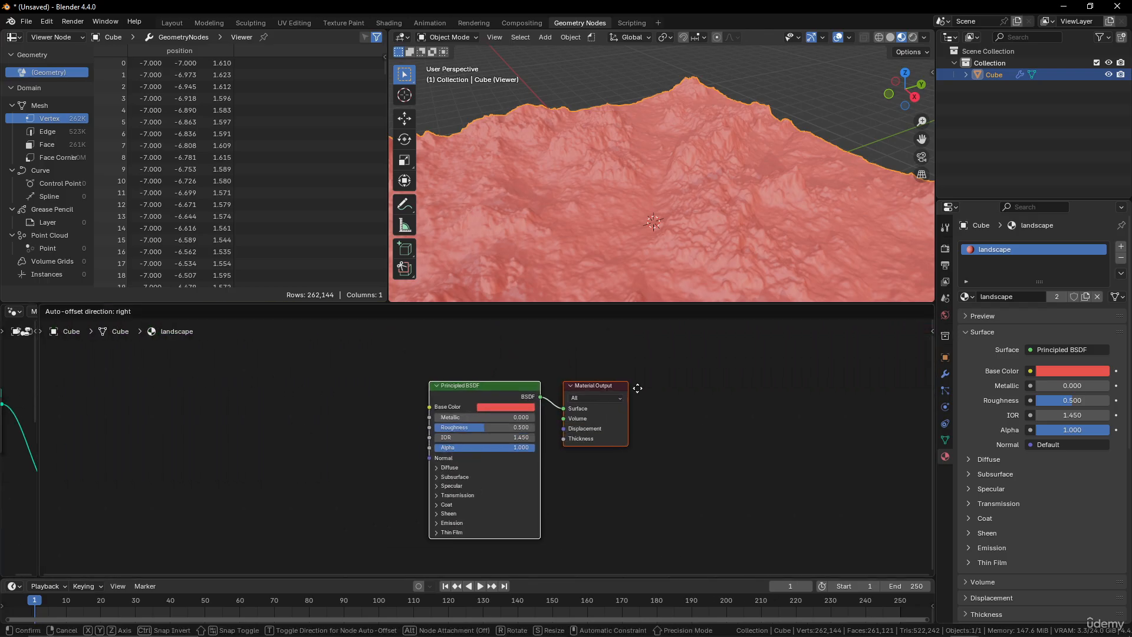
{"action": "left_click", "coordinate": [680, 388]}
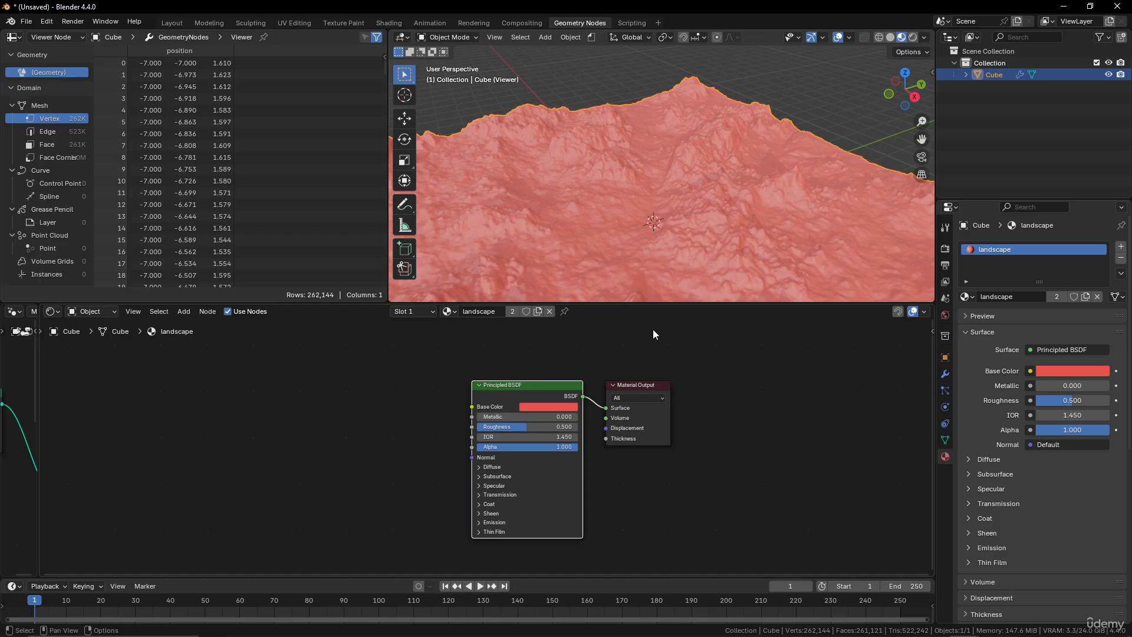
Switch to the Layout workspace and turn the timeline area into an enlarged Asset Browser.
{"action": "left_click", "coordinate": [177, 22]}
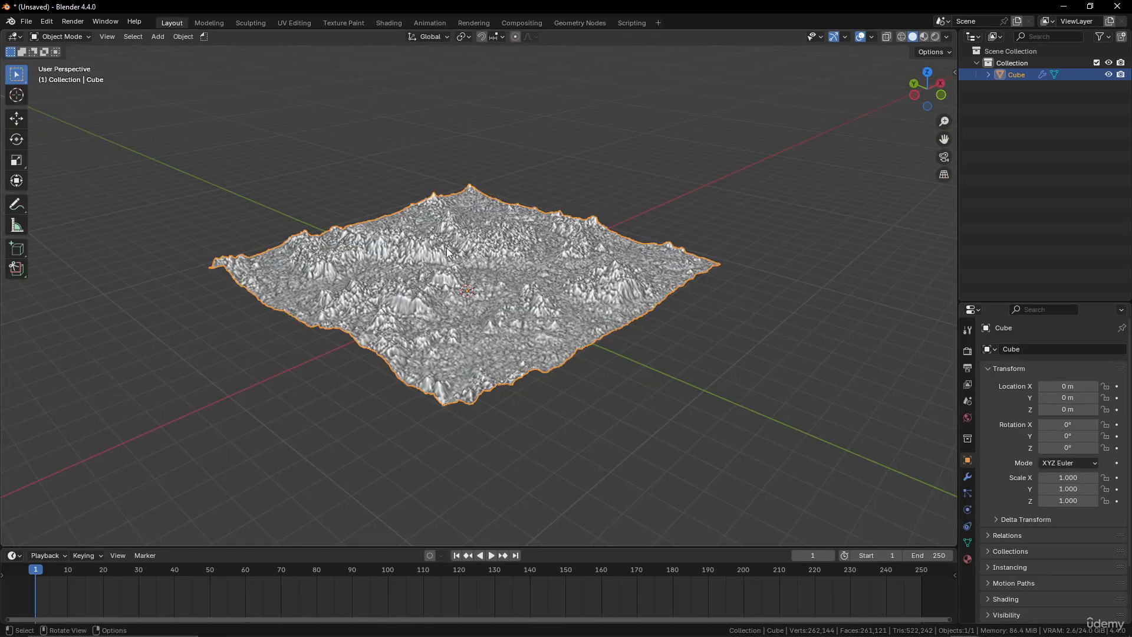
{"action": "scroll", "coordinate": [470, 327], "scroll_direction": "up", "scroll_amount": 3}
{"action": "middle_click_drag", "start_coordinate": [470, 327], "coordinate": [359, 293]}
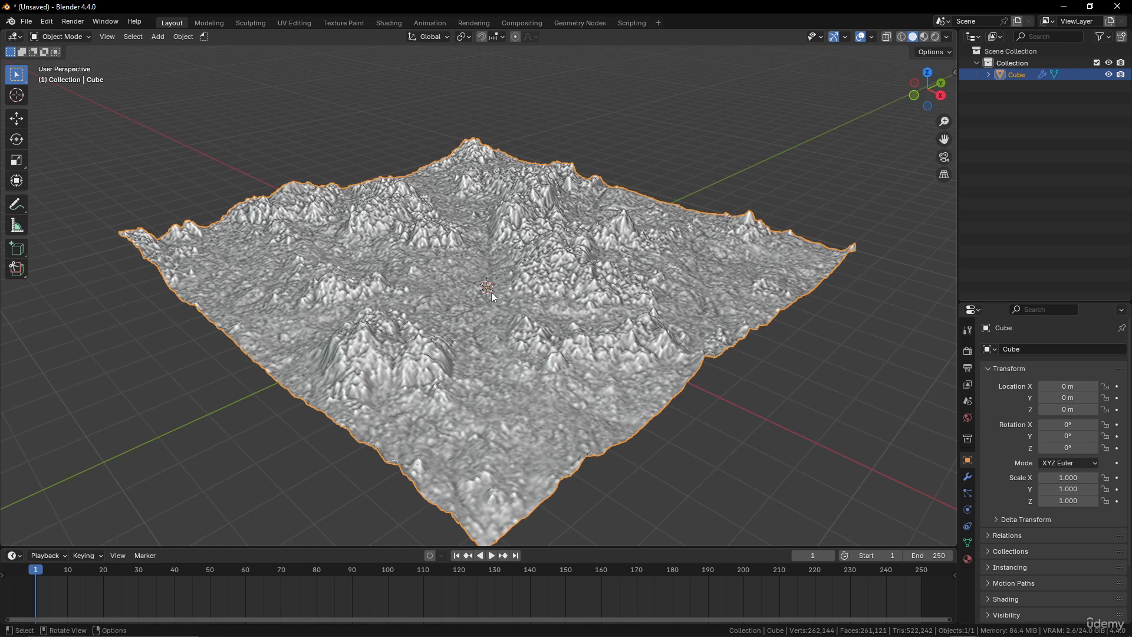
{"action": "left_click", "coordinate": [18, 556]}
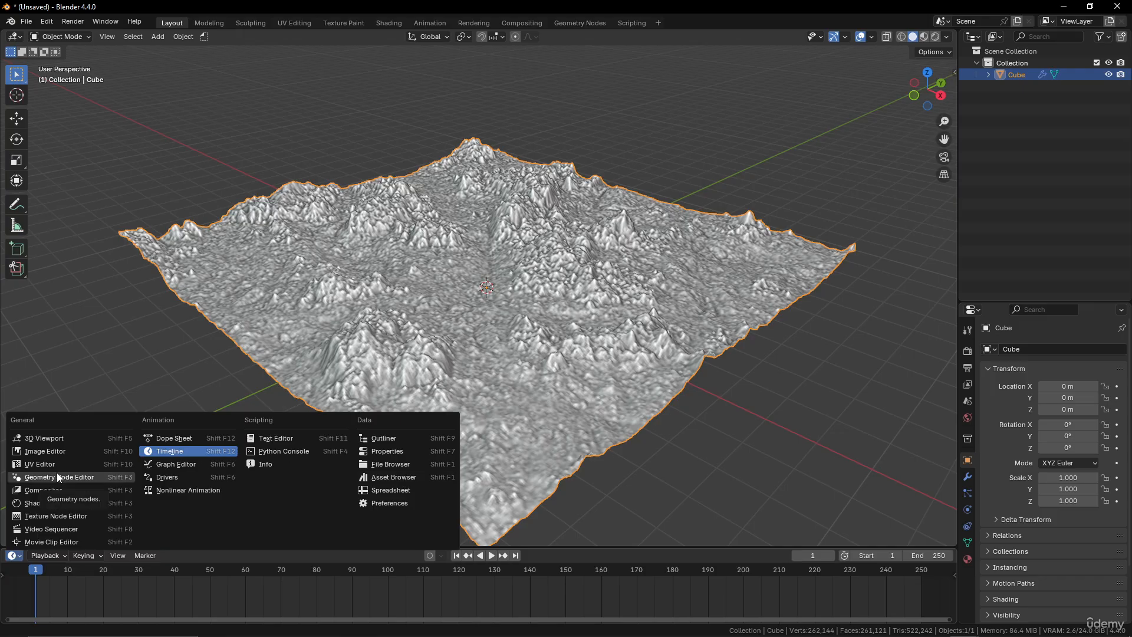
{"action": "left_click", "coordinate": [406, 477]}
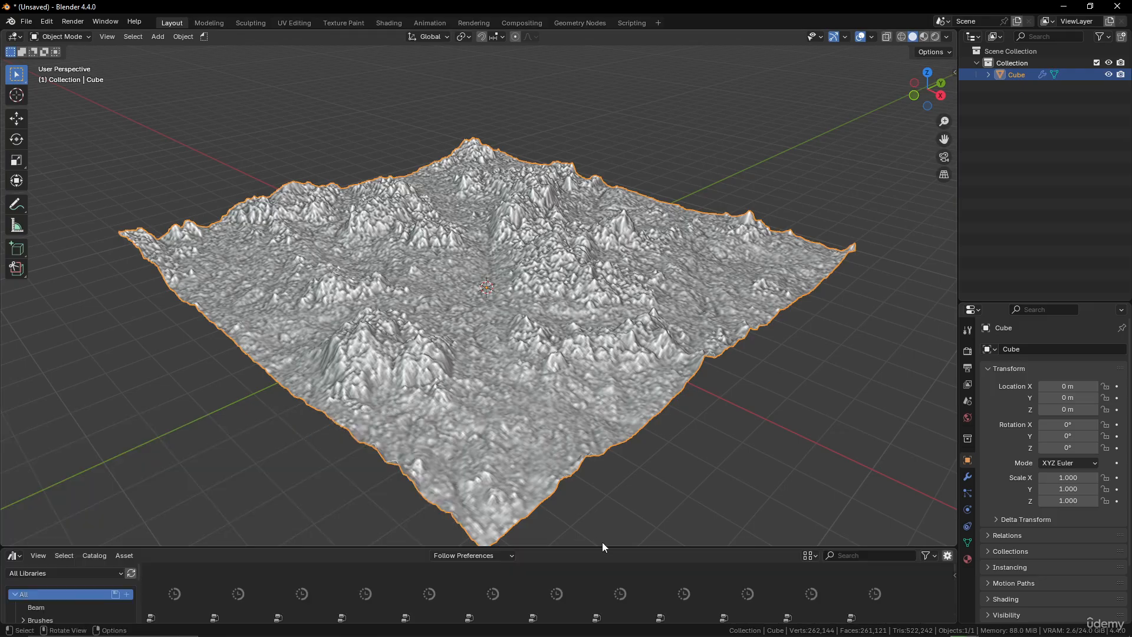
{"action": "left_click_drag", "start_coordinate": [602, 547], "coordinate": [605, 490]}
Switch the Asset Browser library to Poly Haven and enlarge the browser area further.
{"action": "left_click", "coordinate": [88, 515]}
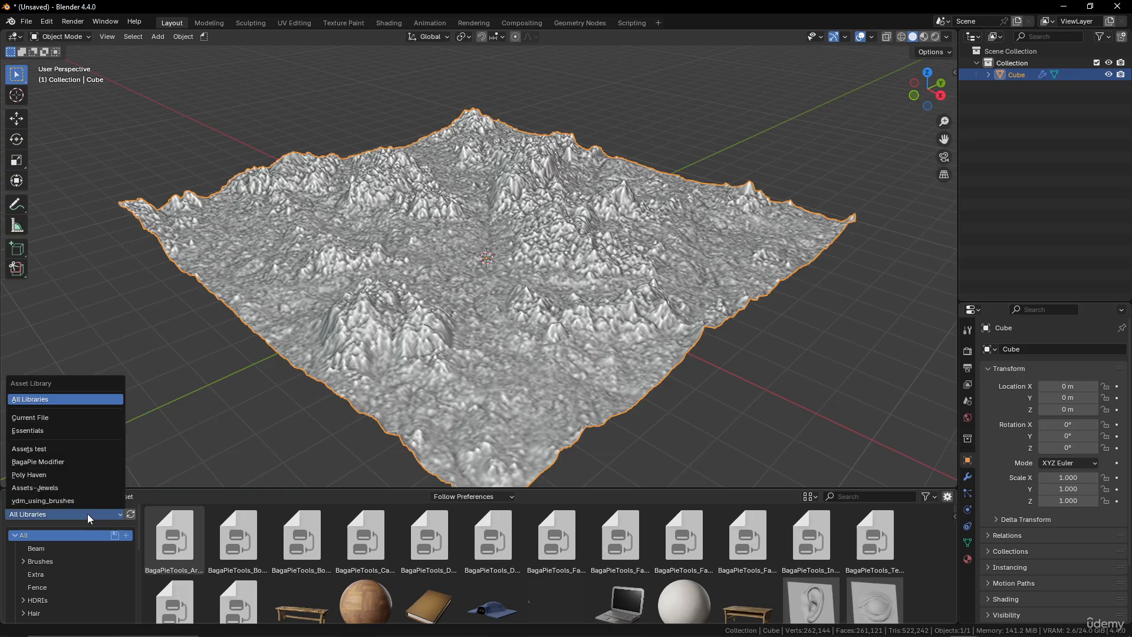
{"action": "left_click", "coordinate": [54, 475]}
{"action": "left_click_drag", "start_coordinate": [603, 490], "coordinate": [603, 378]}
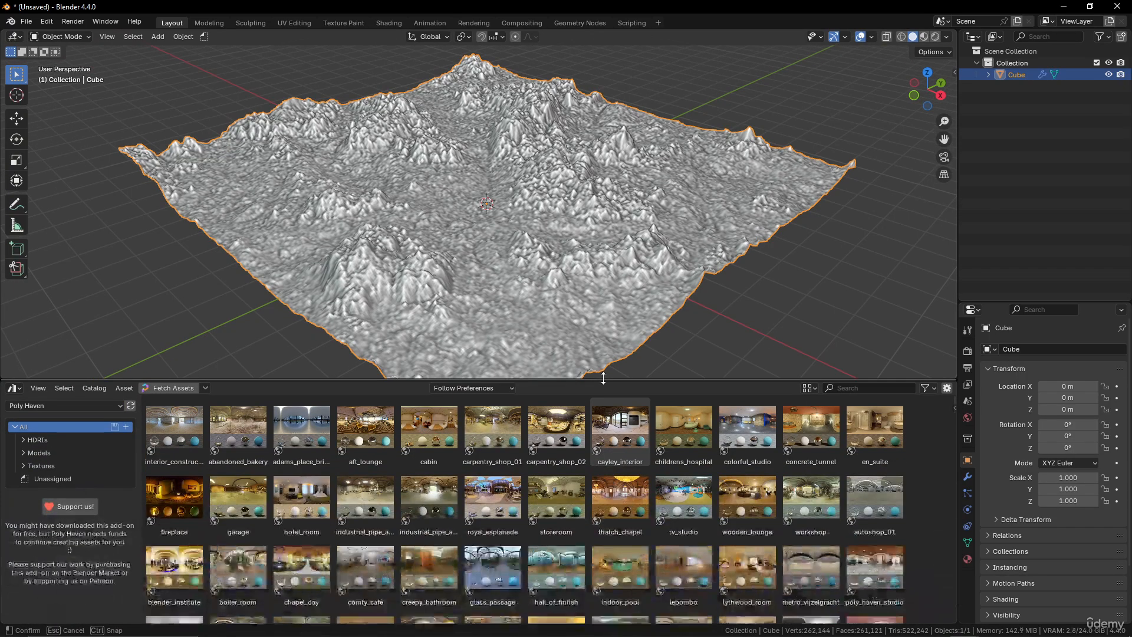
Open the Terrain category under Poly Haven textures and browse the available terrain materials.
{"action": "left_click", "coordinate": [23, 451]}
{"action": "left_click", "coordinate": [23, 452]}
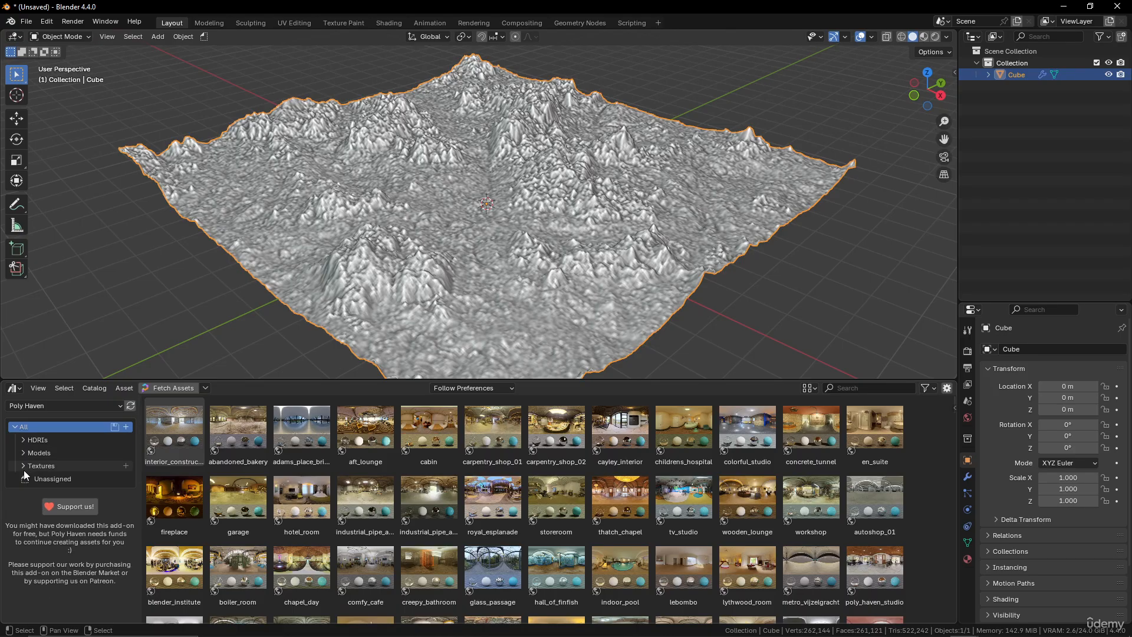
{"action": "left_click", "coordinate": [23, 466]}
{"action": "scroll", "coordinate": [83, 457], "scroll_direction": "down", "scroll_amount": 4}
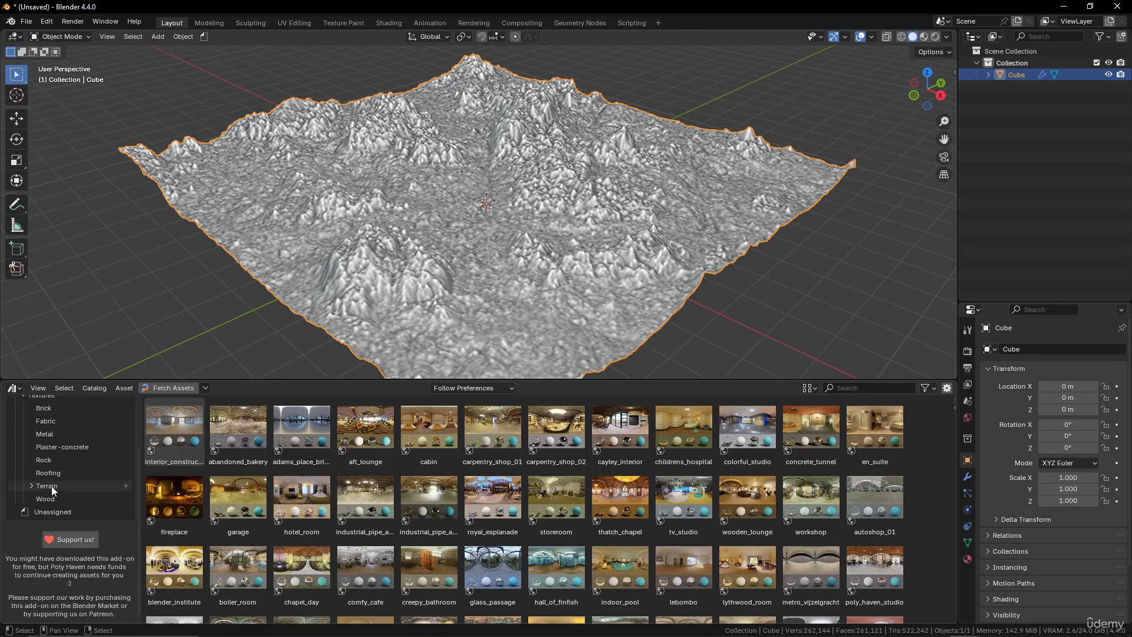
{"action": "left_click", "coordinate": [50, 487]}
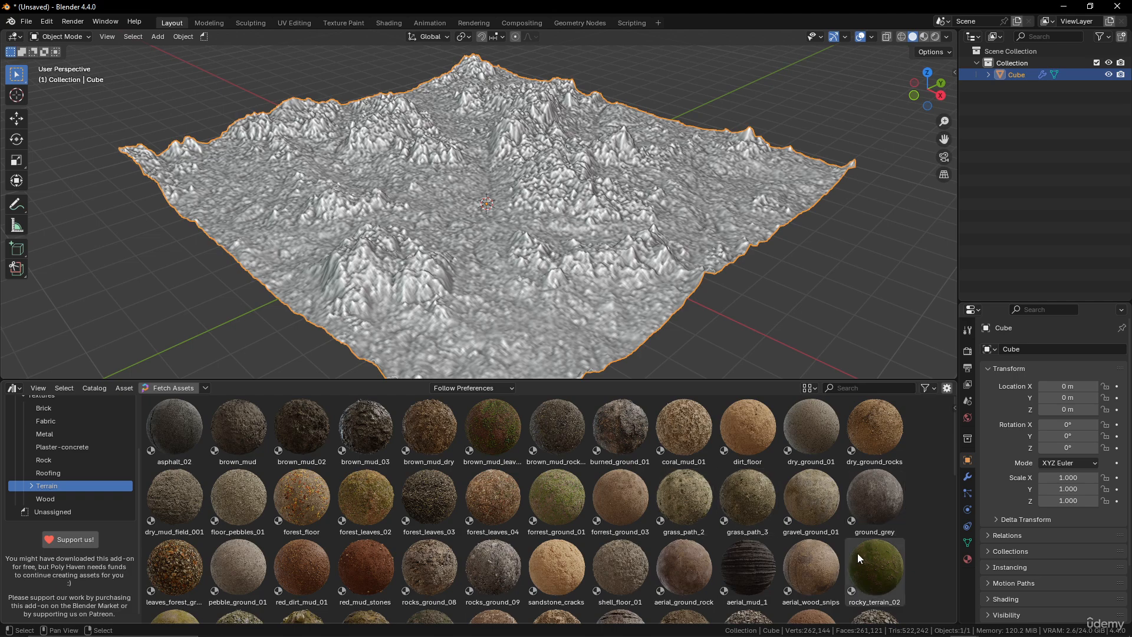
{"action": "scroll", "coordinate": [745, 528], "scroll_direction": "down", "scroll_amount": 2}
{"action": "scroll", "coordinate": [744, 528], "scroll_direction": "down", "scroll_amount": 5}
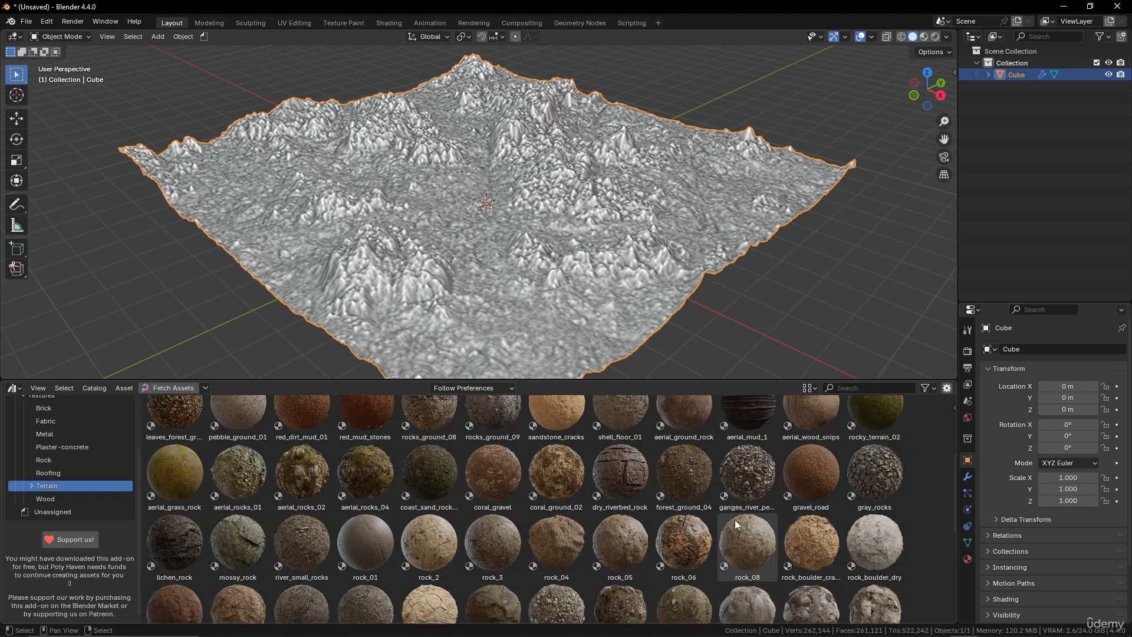
{"action": "scroll", "coordinate": [755, 475], "scroll_direction": "up", "scroll_amount": 2}
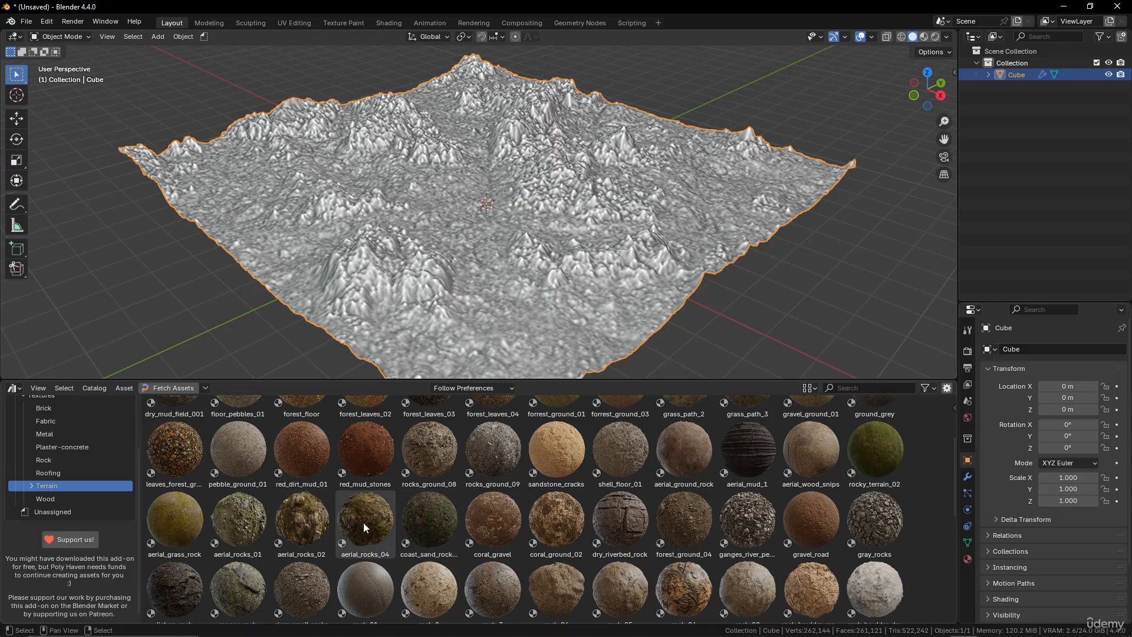
Drop the aerial_rocks_04 material onto the terrain and switch the viewport to Material Preview shading.
{"action": "left_click_drag", "start_coordinate": [363, 523], "coordinate": [539, 233]}
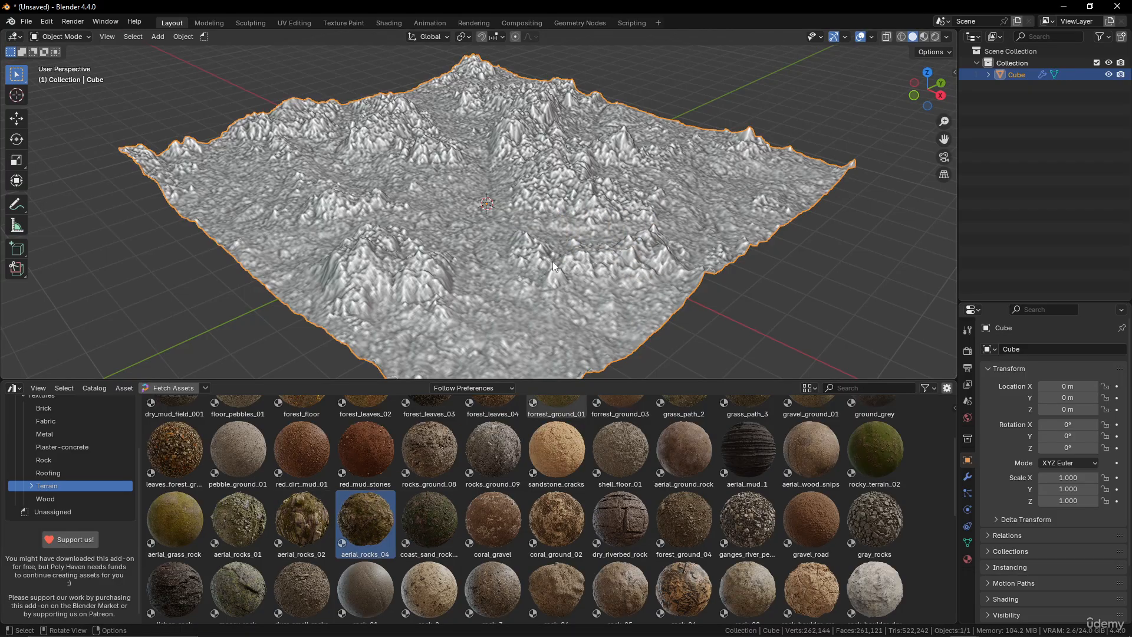
{"action": "left_click", "coordinate": [924, 38]}
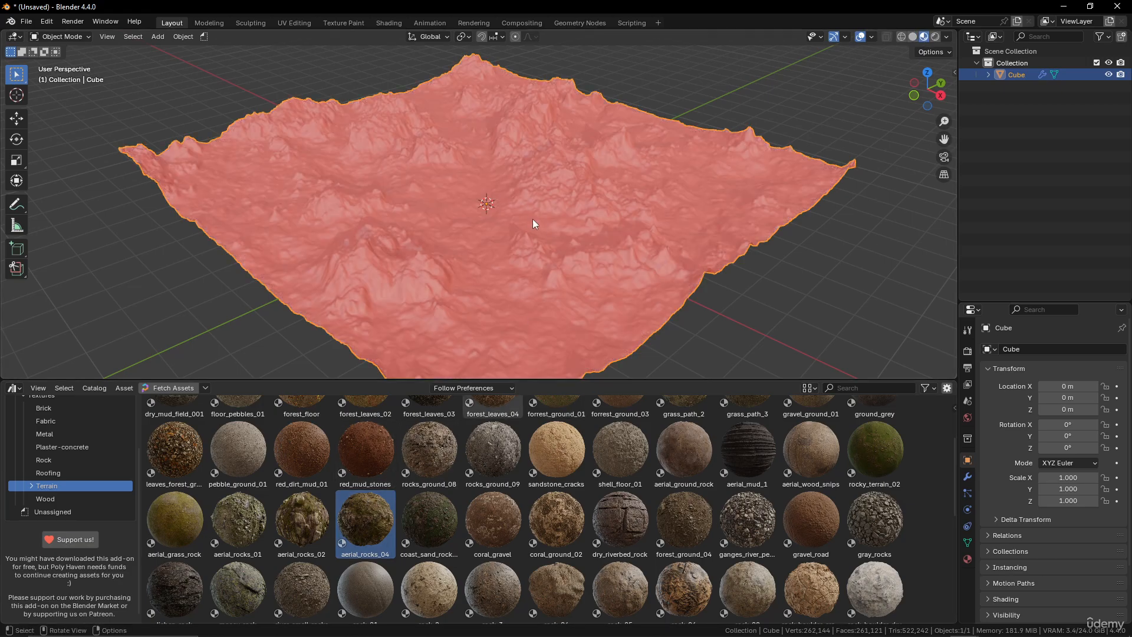
In the Geometry Nodes workspace, resize the editors and set the Set Material node to aerial_rocks_04.
{"action": "left_click", "coordinate": [578, 23]}
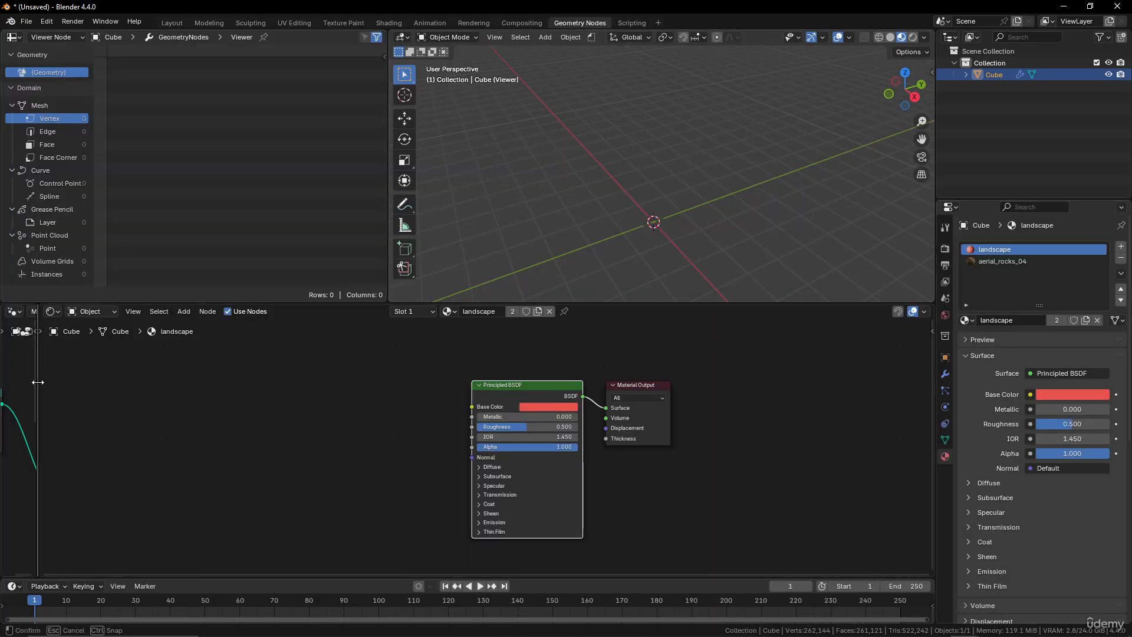
{"action": "left_click_drag", "start_coordinate": [37, 401], "coordinate": [670, 403]}
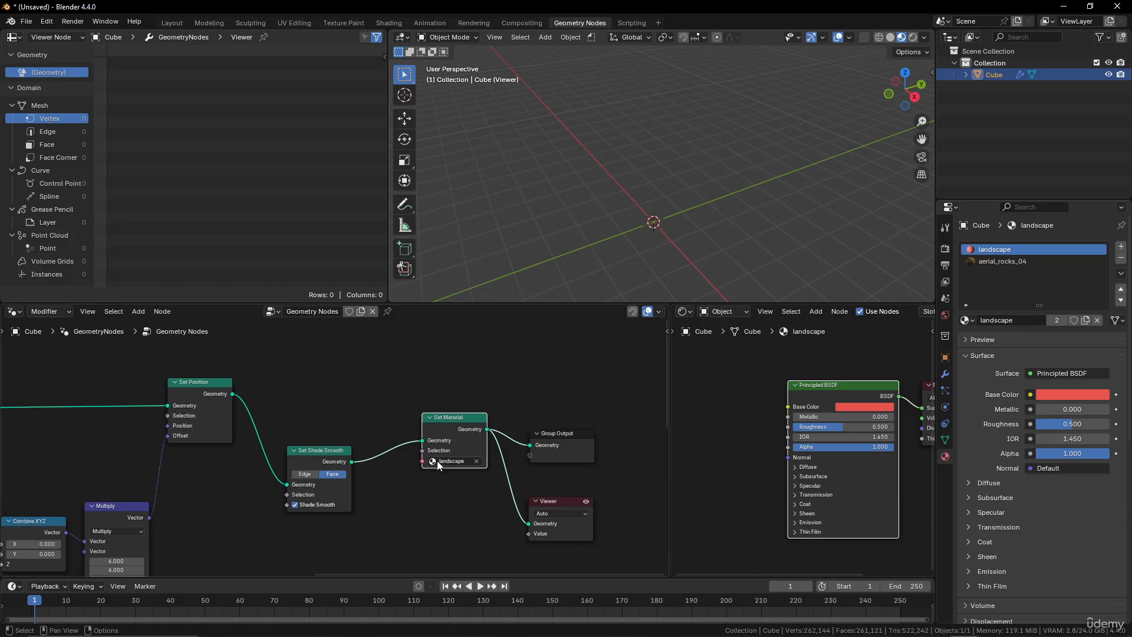
{"action": "left_click", "coordinate": [442, 461]}
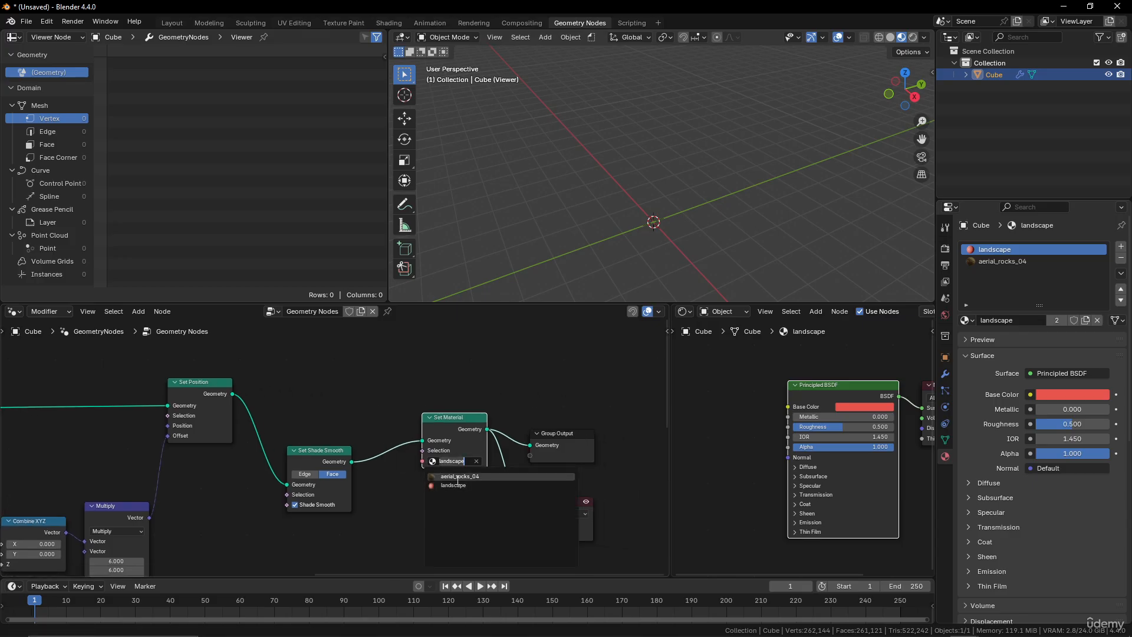
{"action": "left_click", "coordinate": [456, 477]}
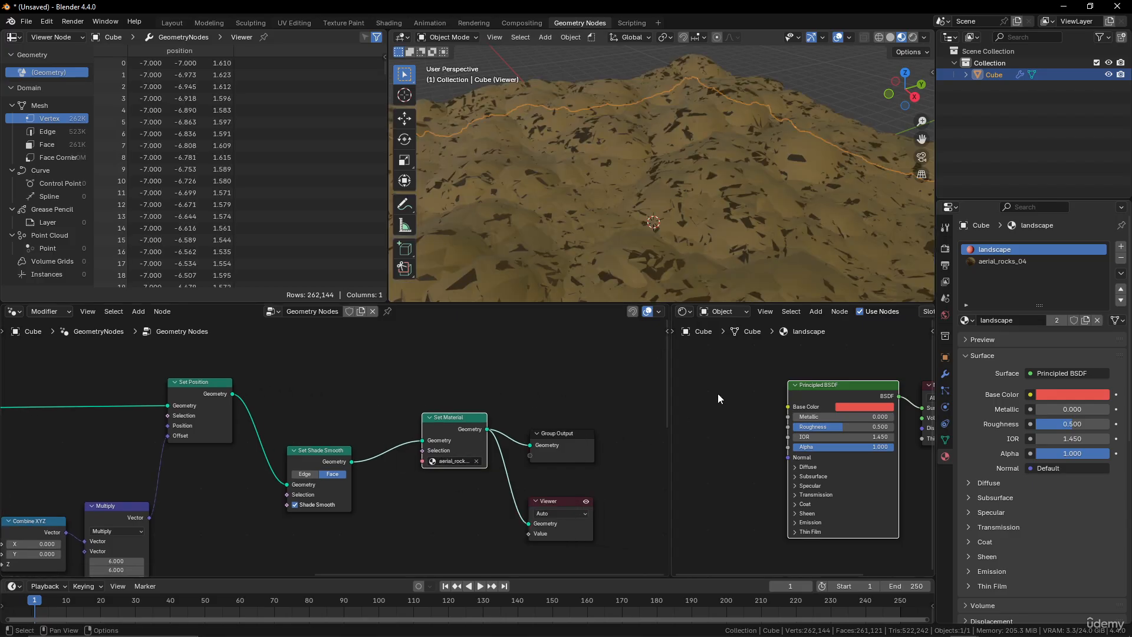
Show the Slot 2 aerial_rocks_04 material in the Shader Editor.
{"action": "scroll", "coordinate": [704, 133], "scroll_direction": "down", "scroll_amount": 5}
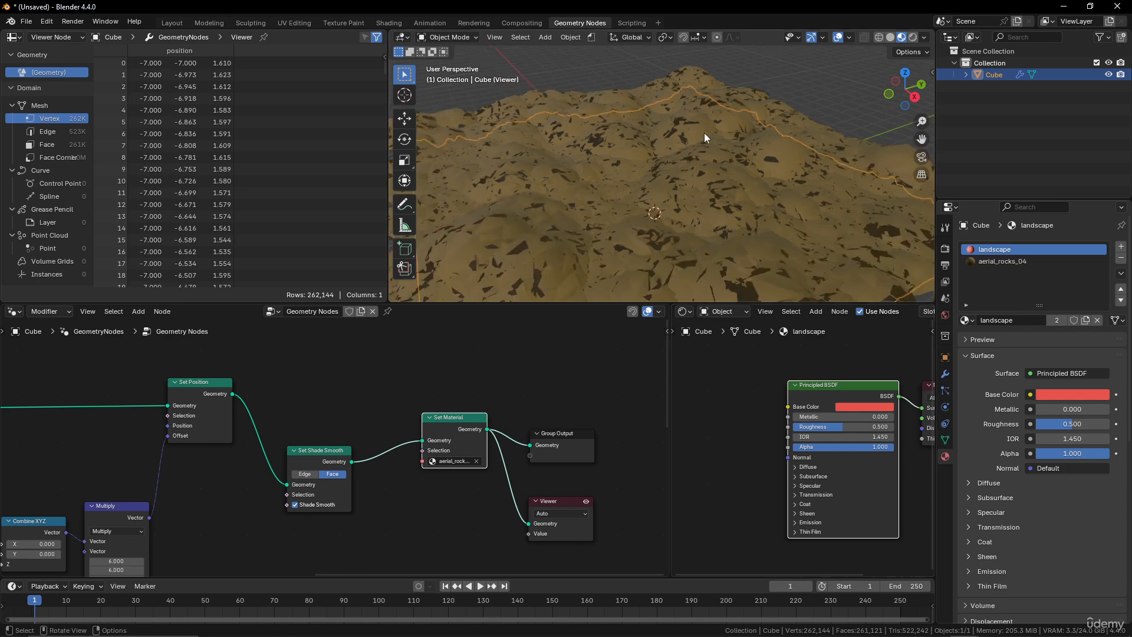
{"action": "middle_click_drag", "start_coordinate": [692, 160], "coordinate": [703, 183]}
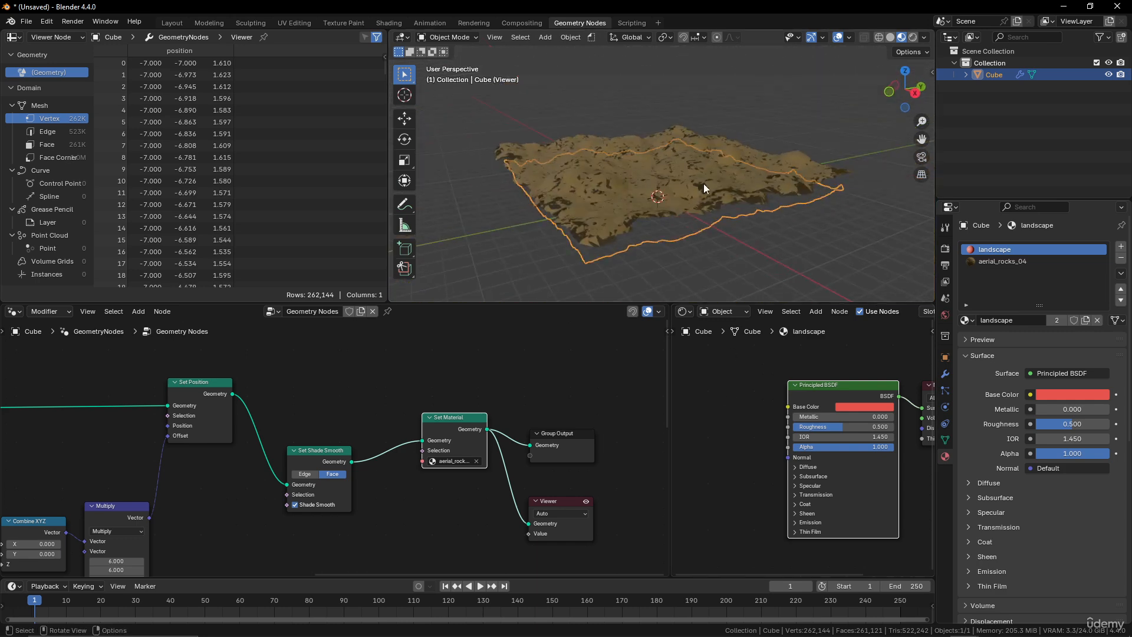
{"action": "scroll", "coordinate": [716, 184], "scroll_direction": "up", "scroll_amount": 3}
{"action": "key", "text": "Home"}
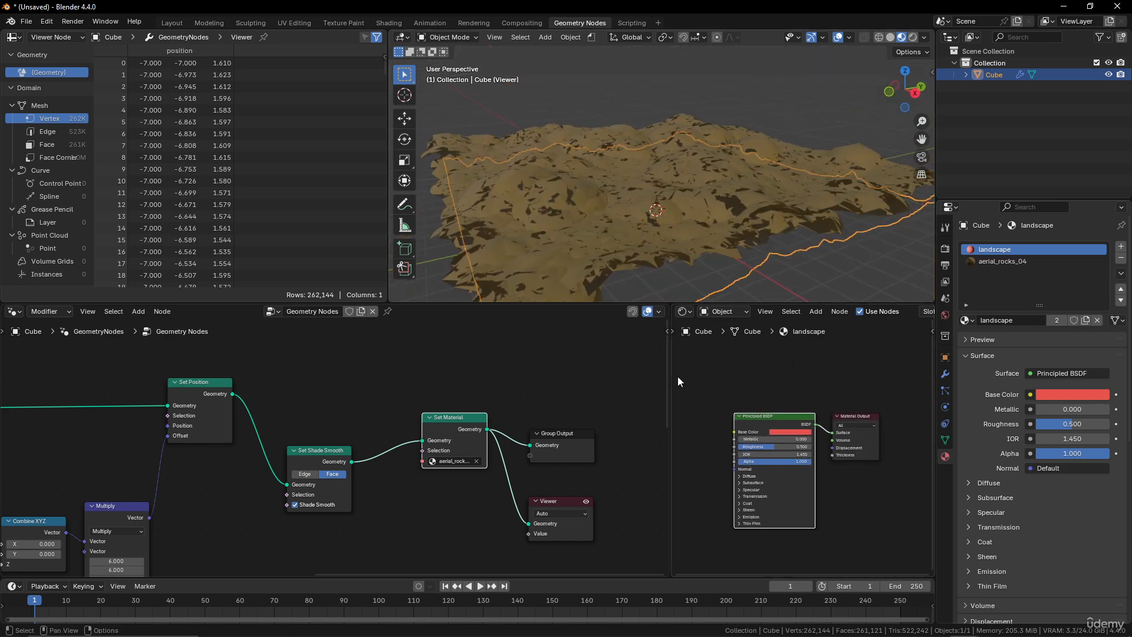
{"action": "left_click_drag", "start_coordinate": [670, 376], "coordinate": [443, 383]}
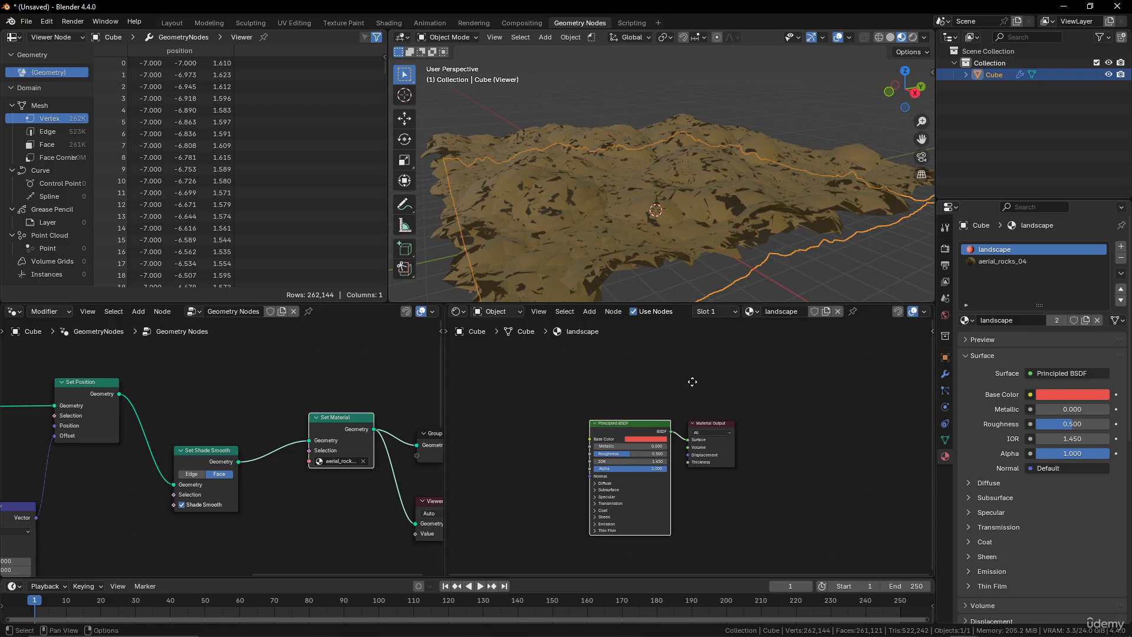
{"action": "key", "text": "Home"}
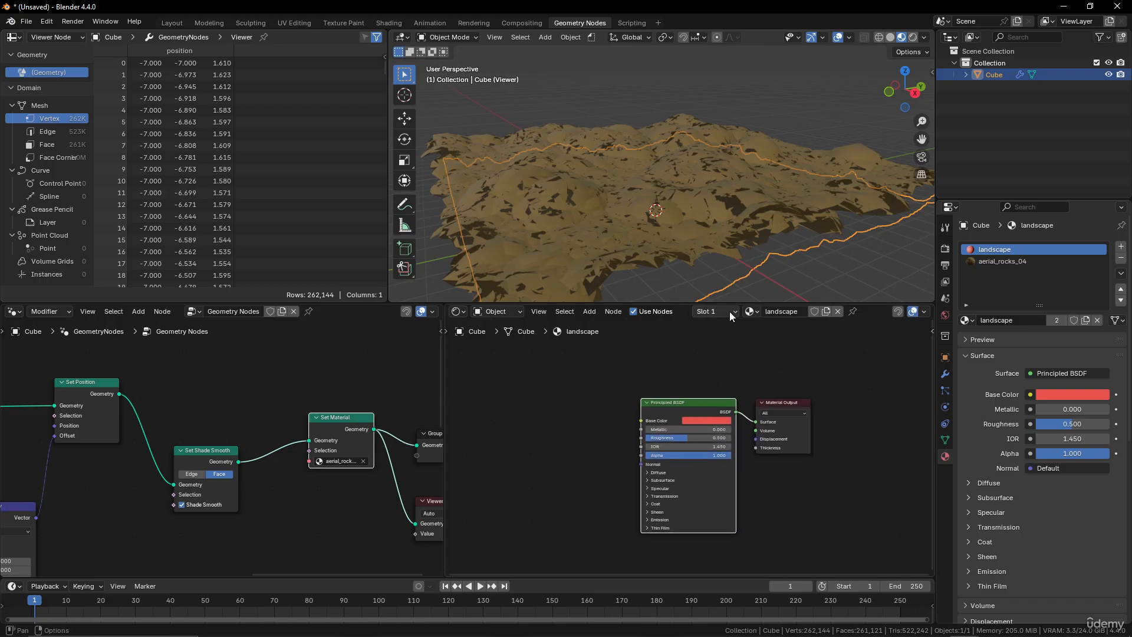
{"action": "left_click", "coordinate": [730, 311]}
{"action": "left_click", "coordinate": [700, 351]}
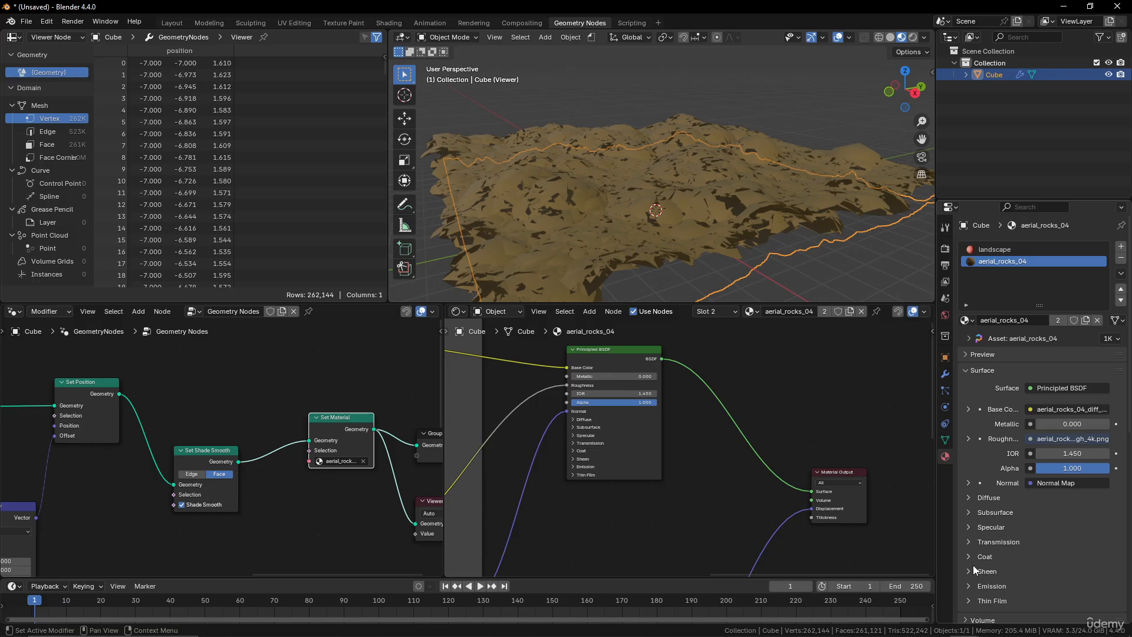
Set the material's Displacement setting to Bump Only.
{"action": "scroll", "coordinate": [993, 553], "scroll_direction": "down", "scroll_amount": 6}
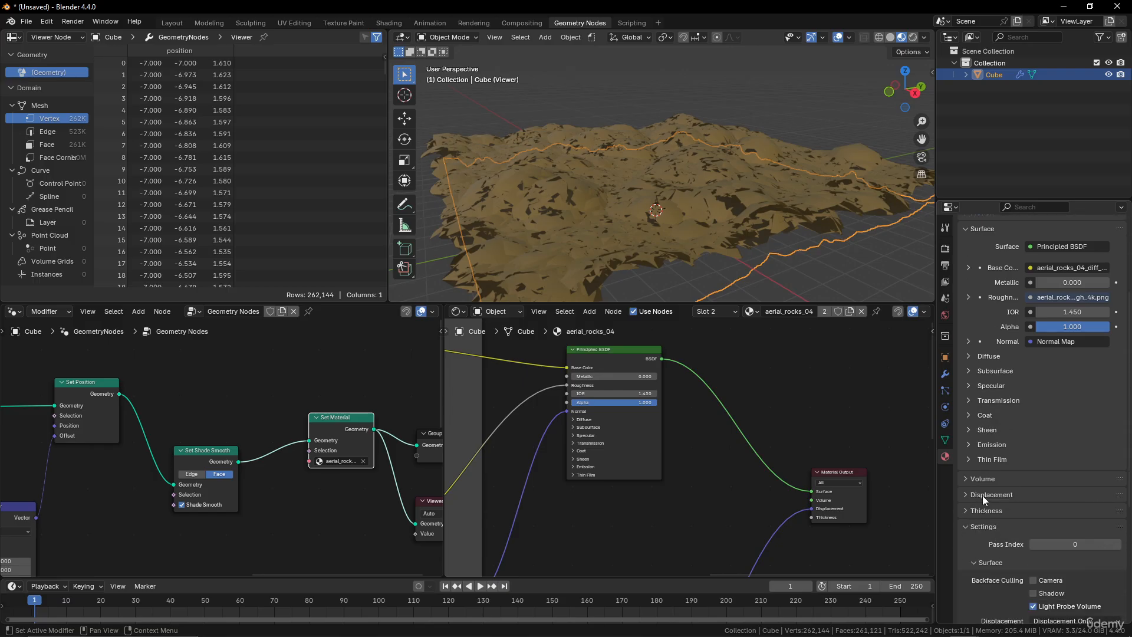
{"action": "scroll", "coordinate": [983, 495], "scroll_direction": "down", "scroll_amount": 2}
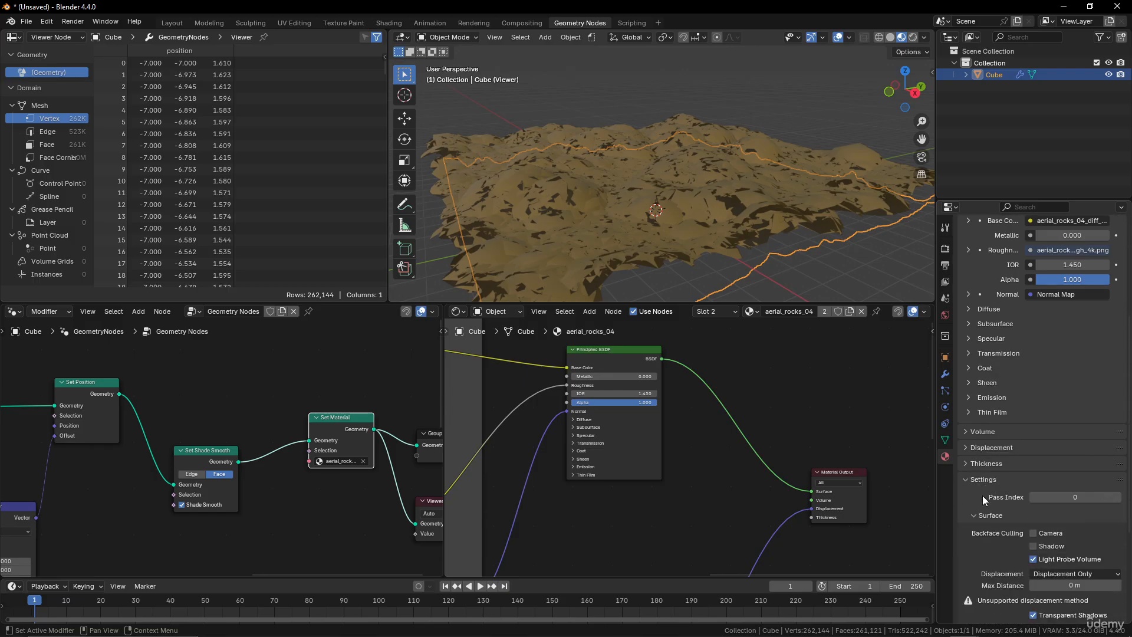
{"action": "left_click", "coordinate": [1092, 574]}
{"action": "left_click", "coordinate": [1073, 588]}
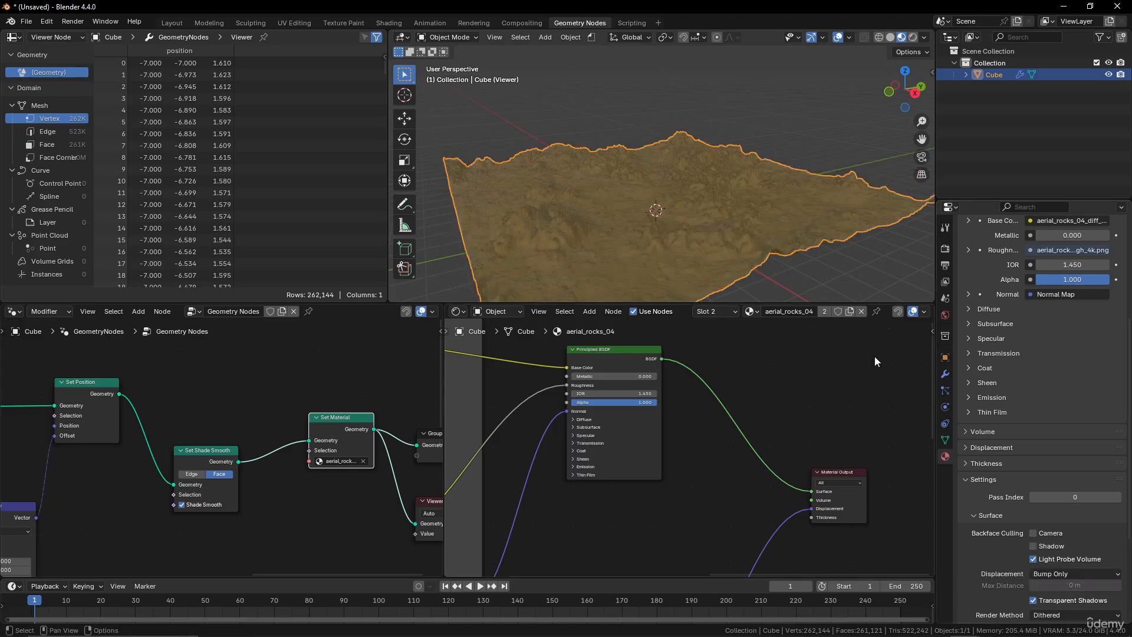
Connect the Texture Coordinate Generated output to the Mapping node's Vector input.
{"action": "scroll", "coordinate": [737, 250], "scroll_direction": "up", "scroll_amount": 5}
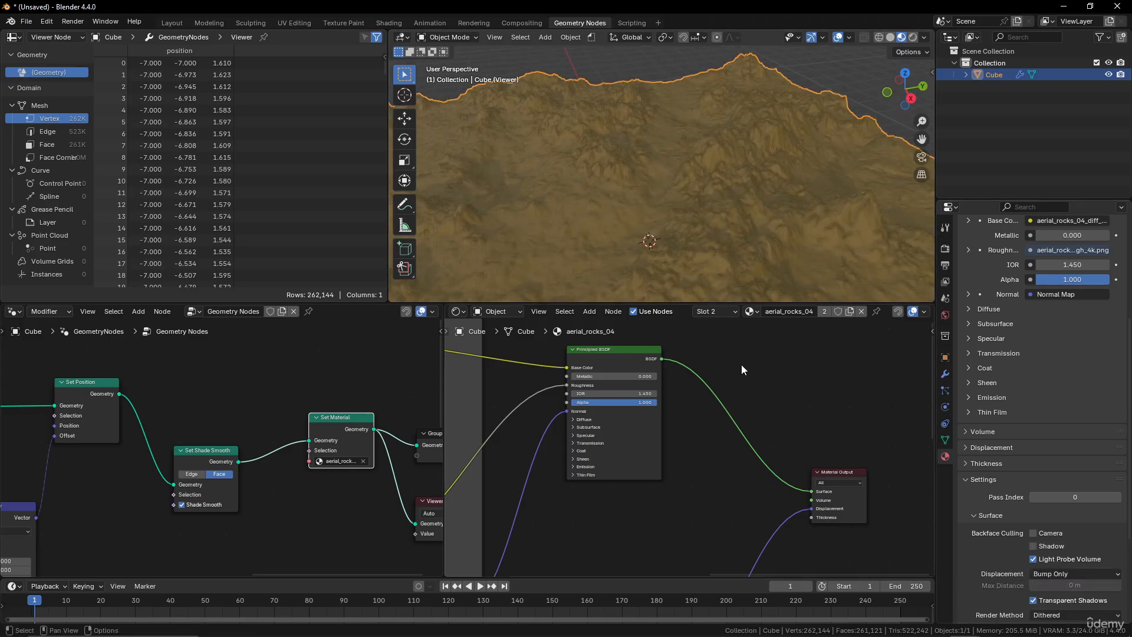
{"action": "scroll", "coordinate": [752, 418], "scroll_direction": "down", "scroll_amount": 2}
{"action": "scroll", "coordinate": [344, 413], "scroll_direction": "down", "scroll_amount": 2}
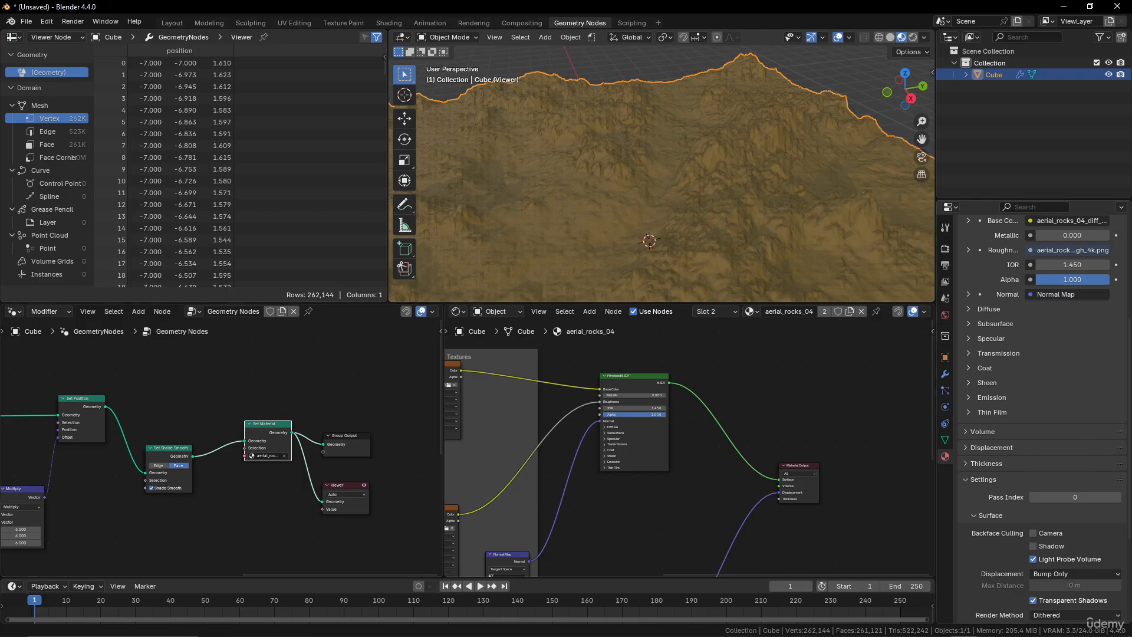
{"action": "mouse_move", "coordinate": [654, 256]}
{"action": "middle_mouse_down"}
{"action": "mouse_move", "coordinate": [683, 221]}
{"action": "mouse_move", "coordinate": [666, 251]}
{"action": "middle_mouse_up"}
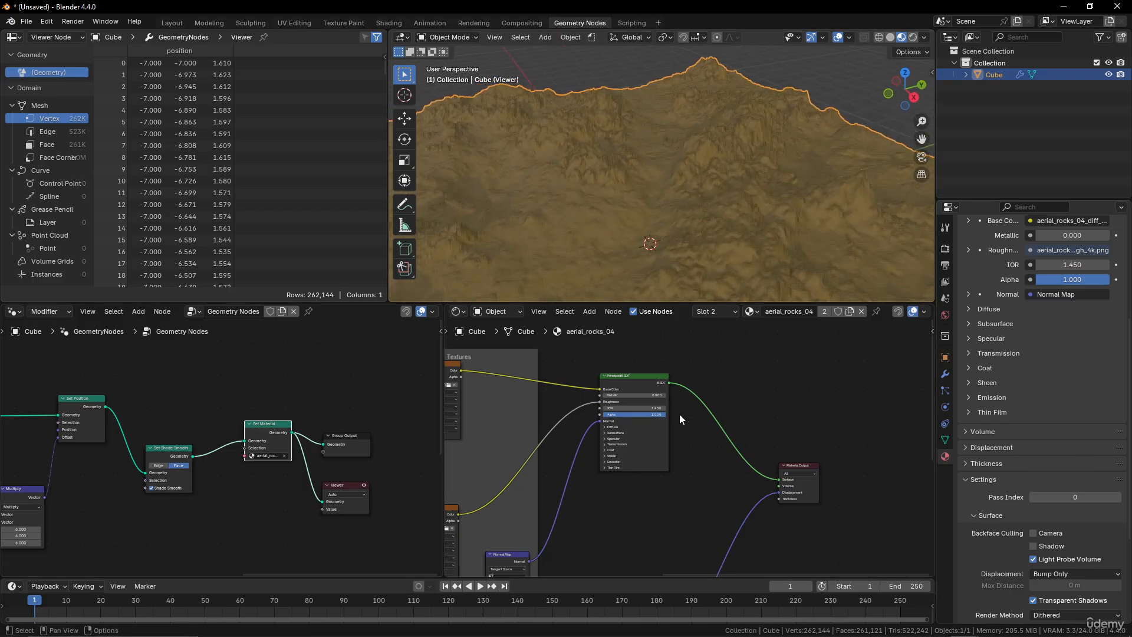
{"action": "scroll", "coordinate": [617, 438], "scroll_direction": "down", "scroll_amount": 4}
{"action": "middle_click_drag", "start_coordinate": [617, 438], "coordinate": [826, 415]}
{"action": "middle_click_drag", "start_coordinate": [627, 418], "coordinate": [685, 406]}
{"action": "scroll", "coordinate": [678, 428], "scroll_direction": "up", "scroll_amount": 5}
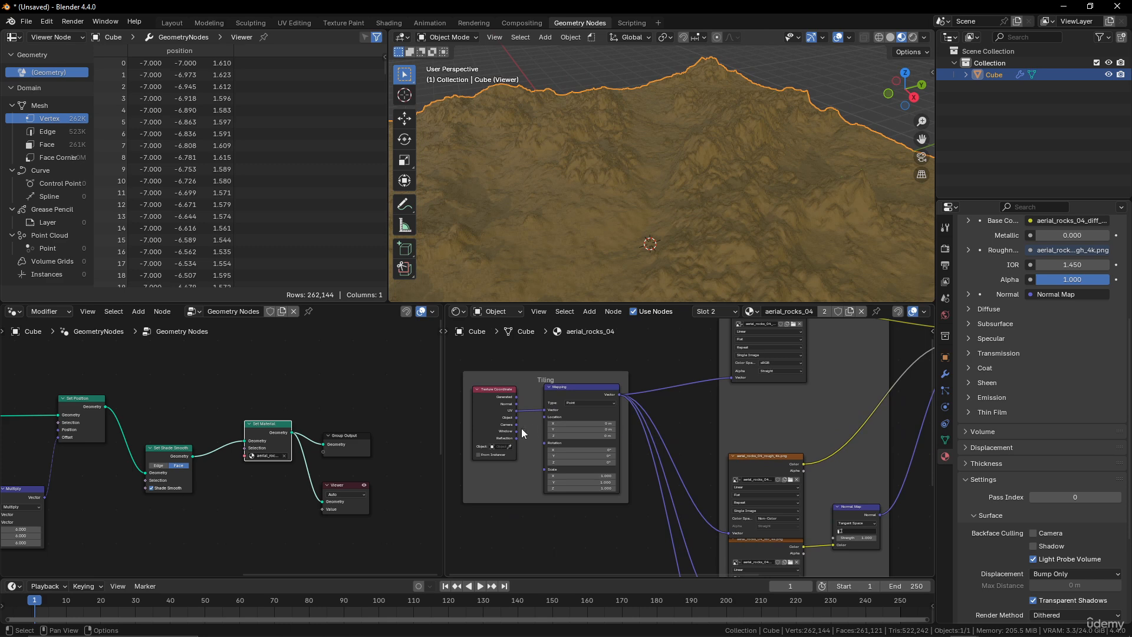
{"action": "scroll", "coordinate": [564, 425], "scroll_direction": "up", "scroll_amount": 3}
{"action": "middle_click_drag", "start_coordinate": [565, 425], "coordinate": [587, 445]}
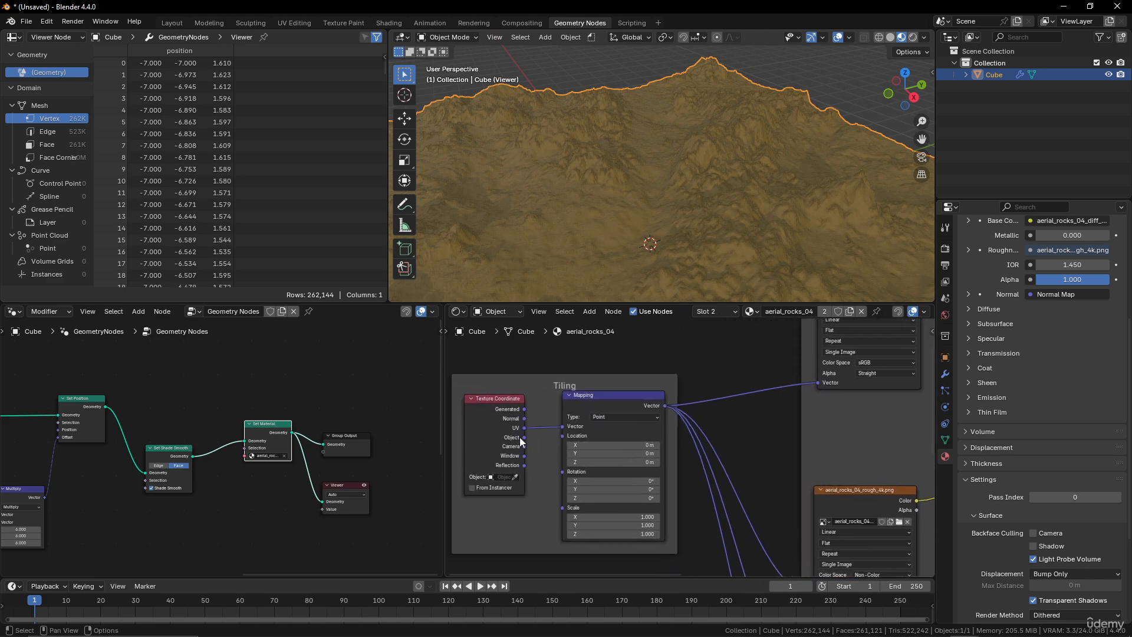
{"action": "left_click", "coordinate": [566, 422]}
{"action": "left_click", "coordinate": [543, 413]}
{"action": "left_click_drag", "start_coordinate": [525, 409], "coordinate": [562, 426]}
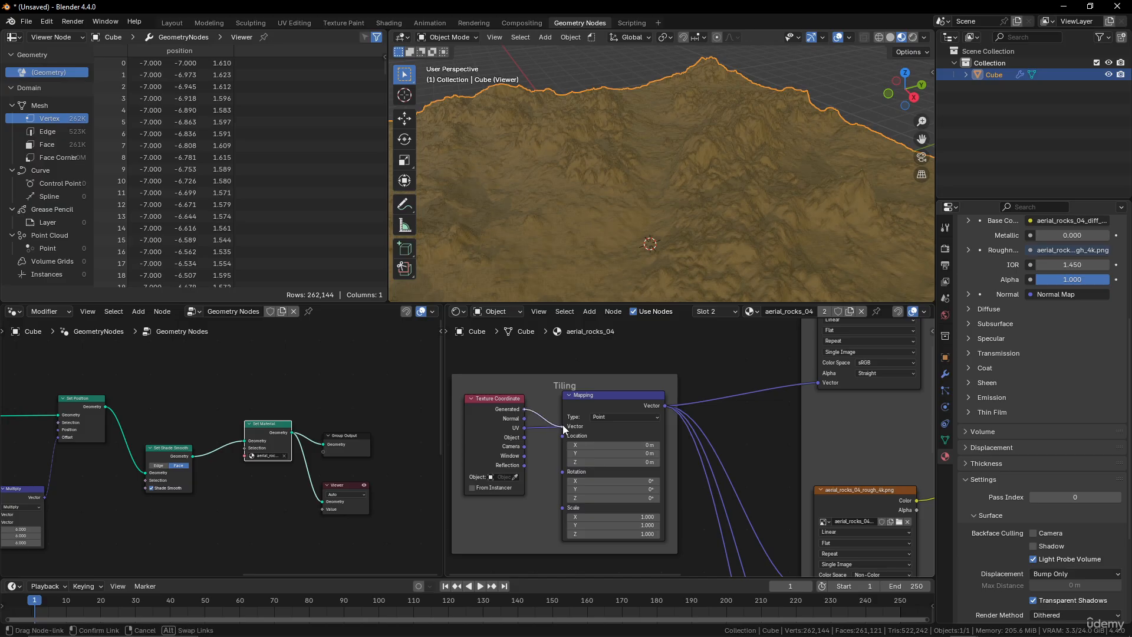
Set the Mapping node's X, Y and Z scale to 5.
{"action": "middle_click_drag", "start_coordinate": [773, 177], "coordinate": [722, 209]}
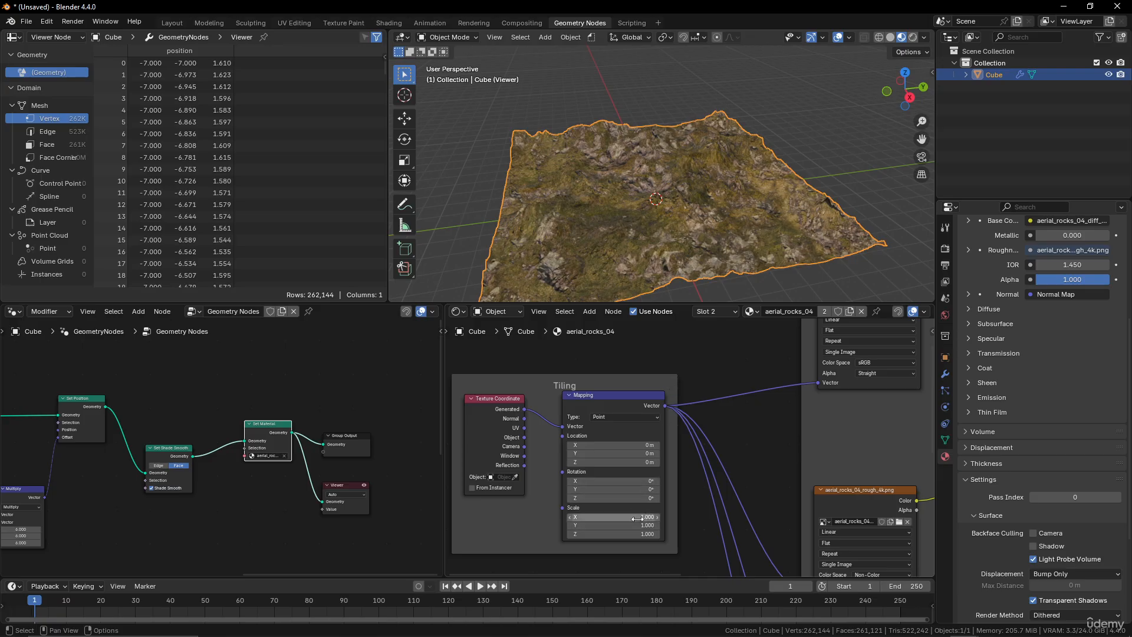
{"action": "left_click_drag", "start_coordinate": [637, 518], "coordinate": [637, 533]}
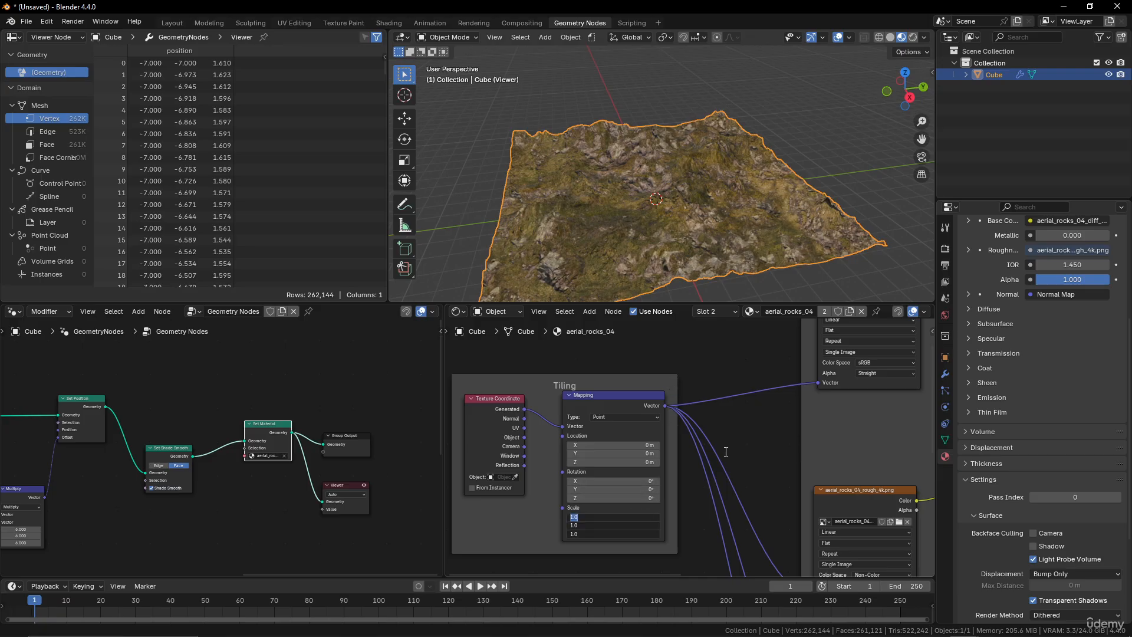
{"action": "type", "text": "5"}
{"action": "key", "text": "Return"}
{"action": "middle_click_drag", "start_coordinate": [751, 283], "coordinate": [730, 175]}
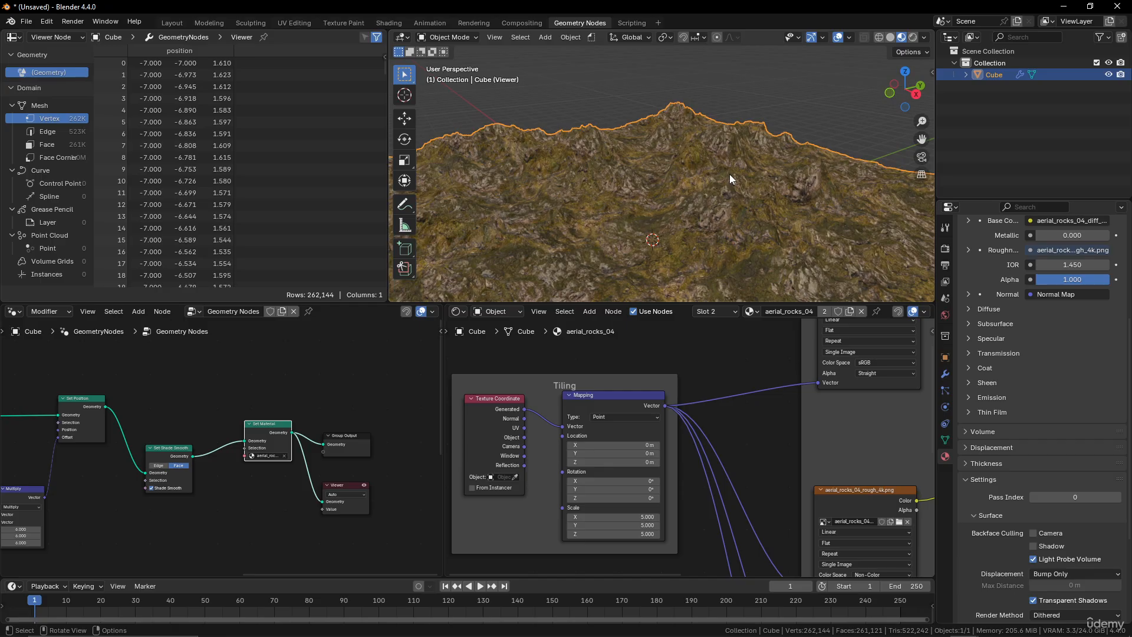
Set the Mapping node's X, Y and Z scale to 10.
{"action": "middle_click_drag", "start_coordinate": [725, 167], "coordinate": [684, 177]}
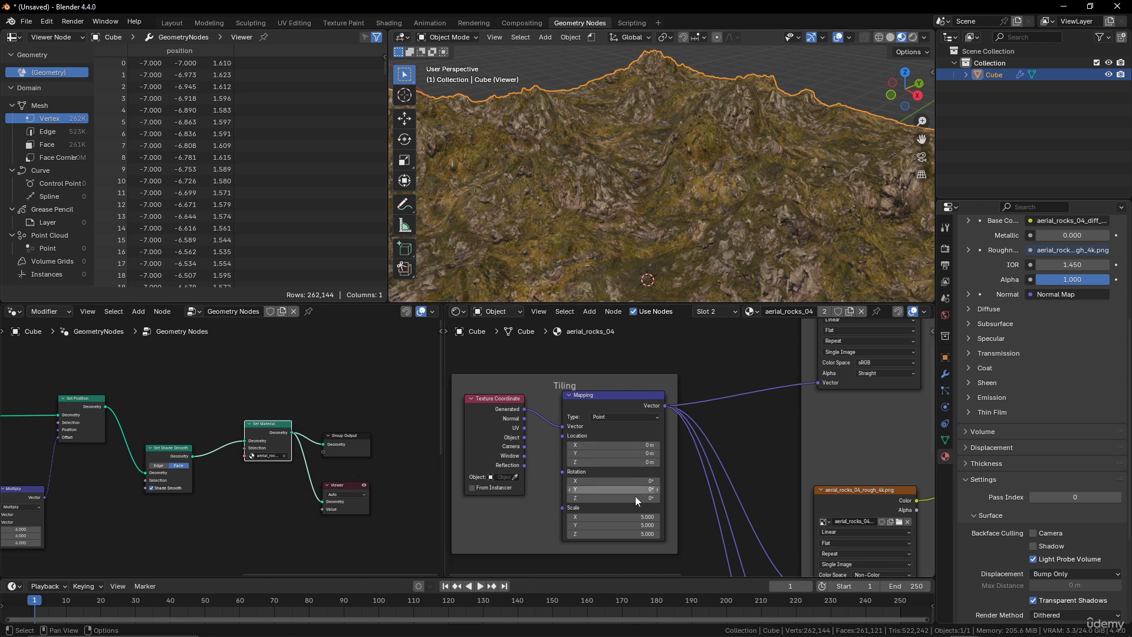
{"action": "left_click_drag", "start_coordinate": [640, 516], "coordinate": [642, 534]}
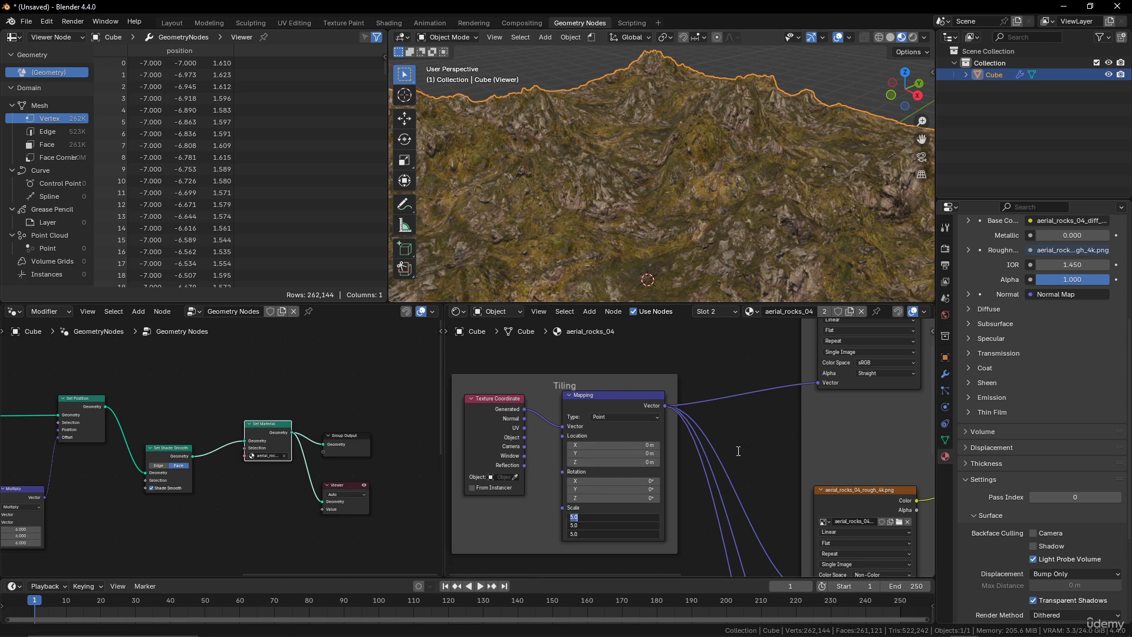
{"action": "type", "text": "10"}
{"action": "key", "text": "Return"}
{"action": "mouse_move", "coordinate": [708, 265]}
{"action": "middle_mouse_down"}
{"action": "mouse_move", "coordinate": [691, 214]}
{"action": "mouse_move", "coordinate": [685, 244]}
{"action": "mouse_move", "coordinate": [705, 236]}
{"action": "mouse_move", "coordinate": [699, 252]}
{"action": "middle_mouse_up"}
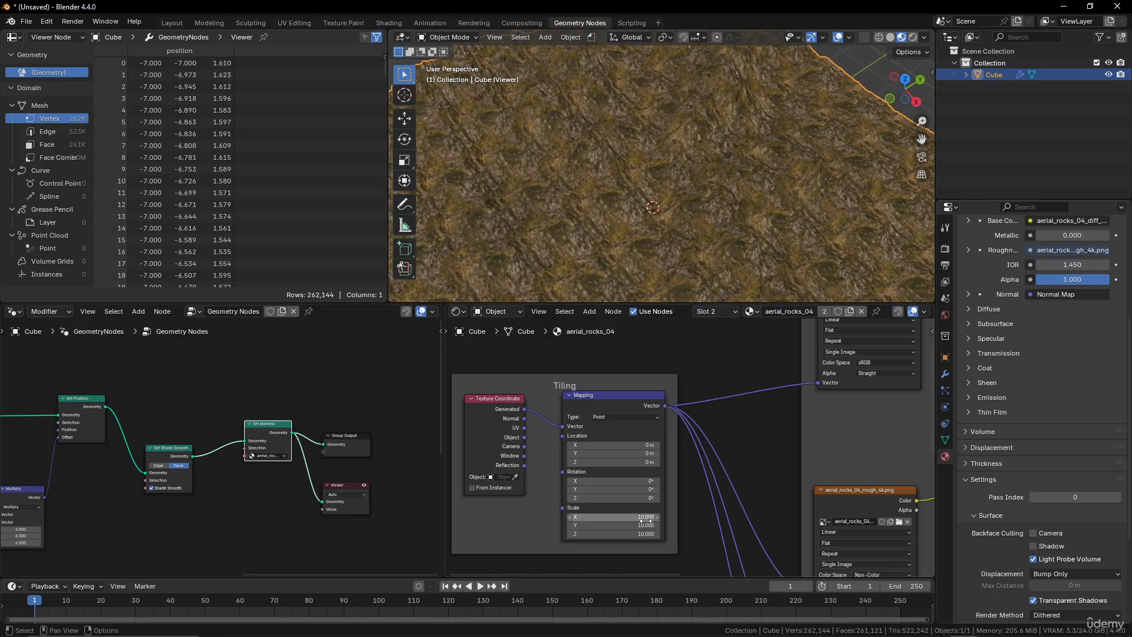
Set the Mapping node's X, Y and Z scale to 7.
{"action": "left_click_drag", "start_coordinate": [640, 516], "coordinate": [641, 534]}
{"action": "type", "text": "7"}
{"action": "key", "text": "Return"}
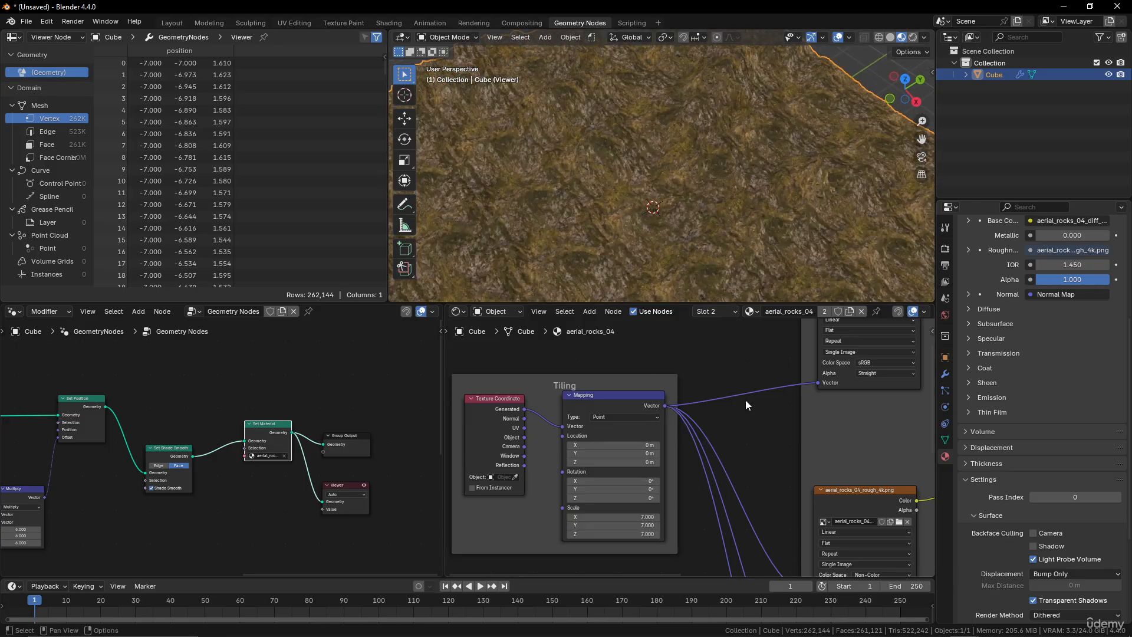
Inspect the textured terrain in the viewport and look over the material node tree.
{"action": "middle_click_drag", "start_coordinate": [714, 236], "coordinate": [692, 187]}
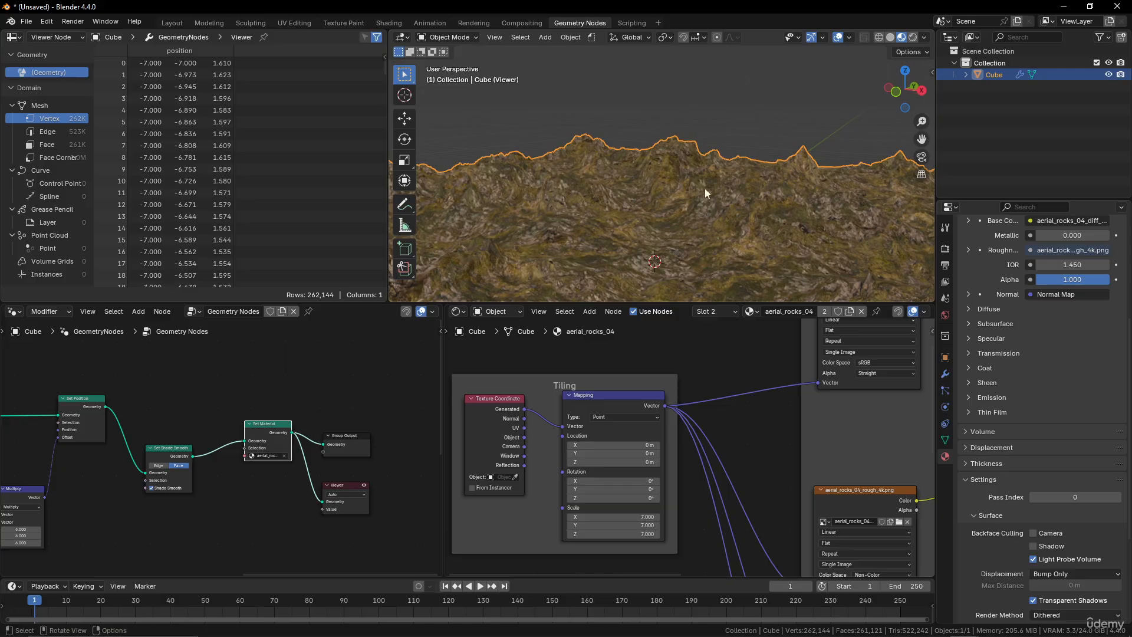
{"action": "scroll", "coordinate": [712, 430], "scroll_direction": "down", "scroll_amount": 6}
{"action": "middle_click_drag", "start_coordinate": [712, 431], "coordinate": [516, 472]}
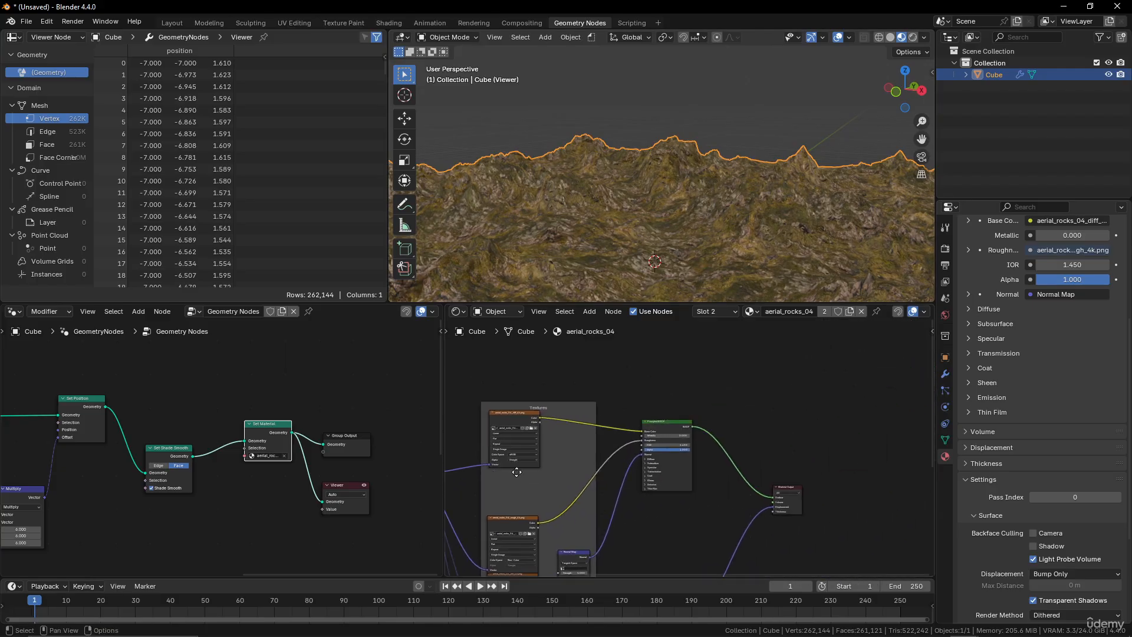
{"action": "scroll", "coordinate": [731, 486], "scroll_direction": "up", "scroll_amount": 4}
{"action": "middle_click_drag", "start_coordinate": [508, 431], "coordinate": [769, 472]}
{"action": "scroll", "coordinate": [700, 448], "scroll_direction": "up", "scroll_amount": 3}
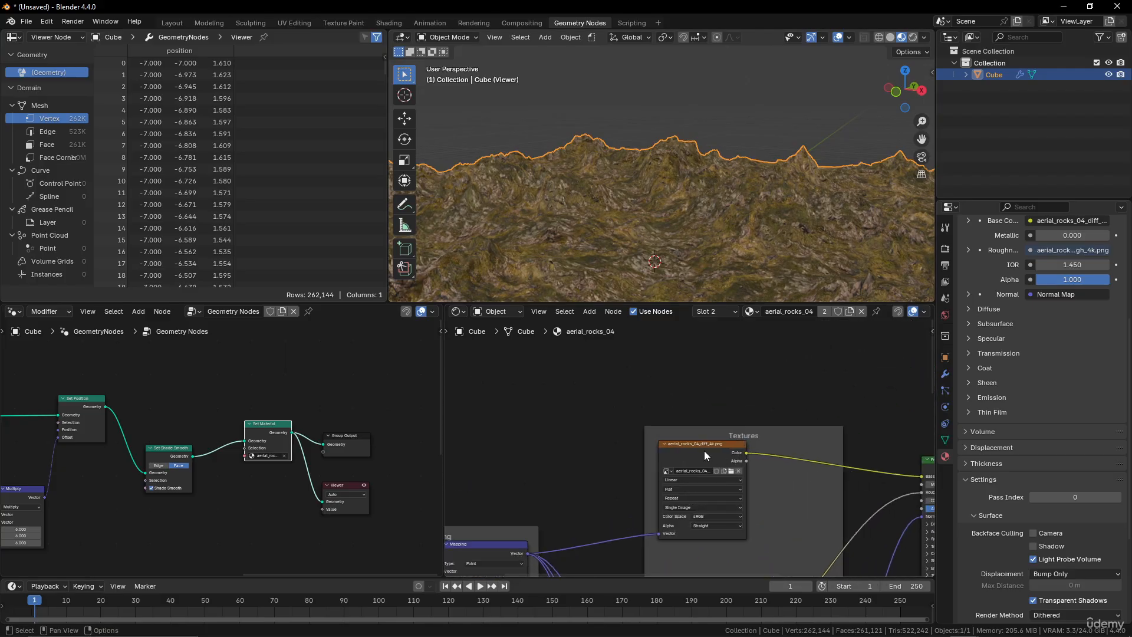
{"action": "left_click_drag", "start_coordinate": [699, 444], "coordinate": [639, 419]}
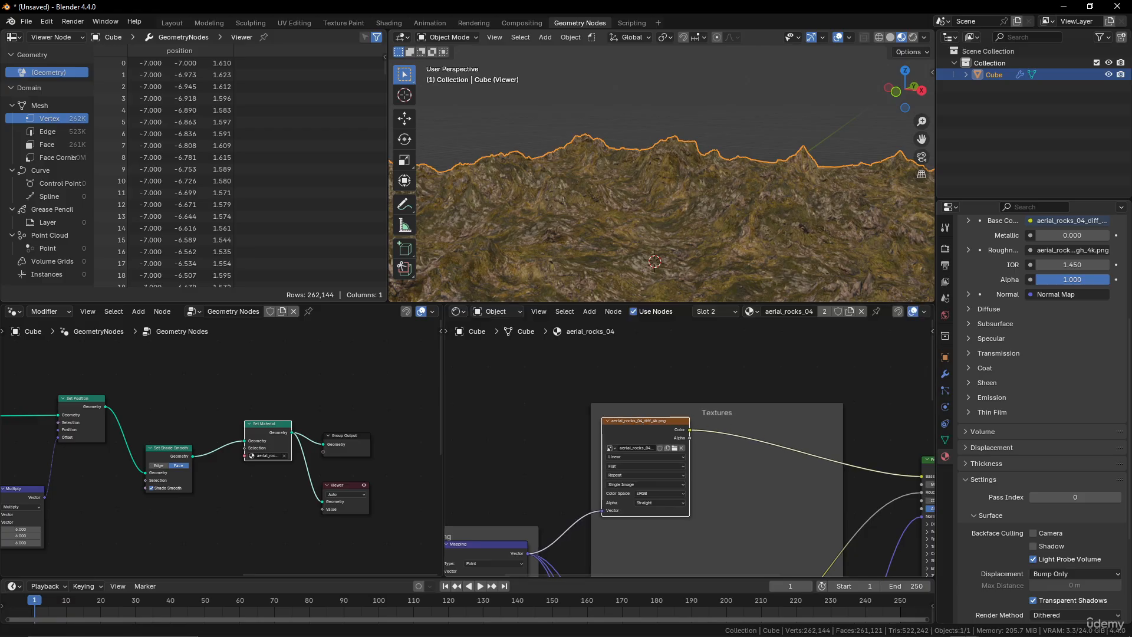
{"action": "key", "text": "alt+Tab"}
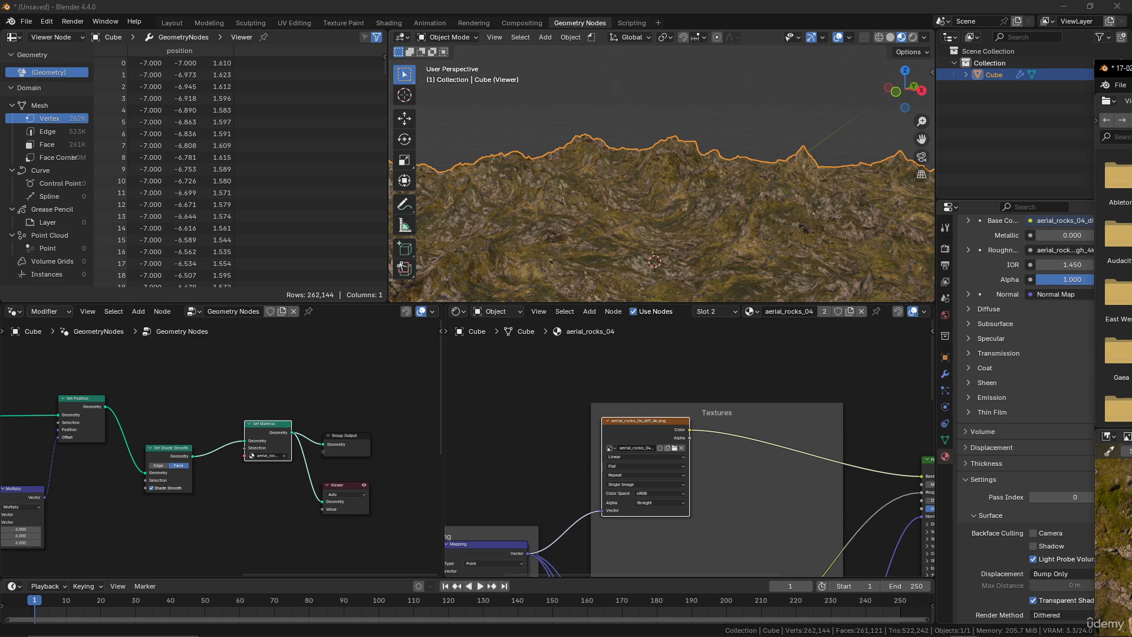
{"action": "key", "text": "alt+Tab"}
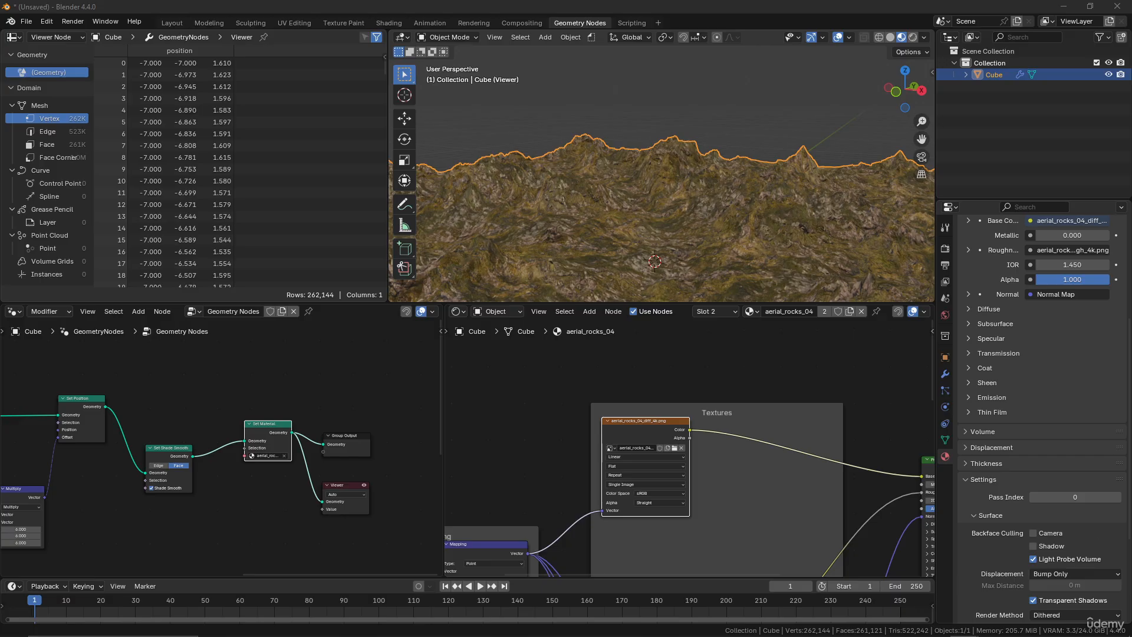
Add a Geometry input node above the Textures frame in the material.
{"action": "scroll", "coordinate": [724, 430], "scroll_direction": "down", "scroll_amount": 6}
{"action": "middle_click_drag", "start_coordinate": [721, 409], "coordinate": [625, 436], "text": "shift"}
{"action": "middle_click_drag", "start_coordinate": [741, 433], "coordinate": [674, 413], "text": "shift"}
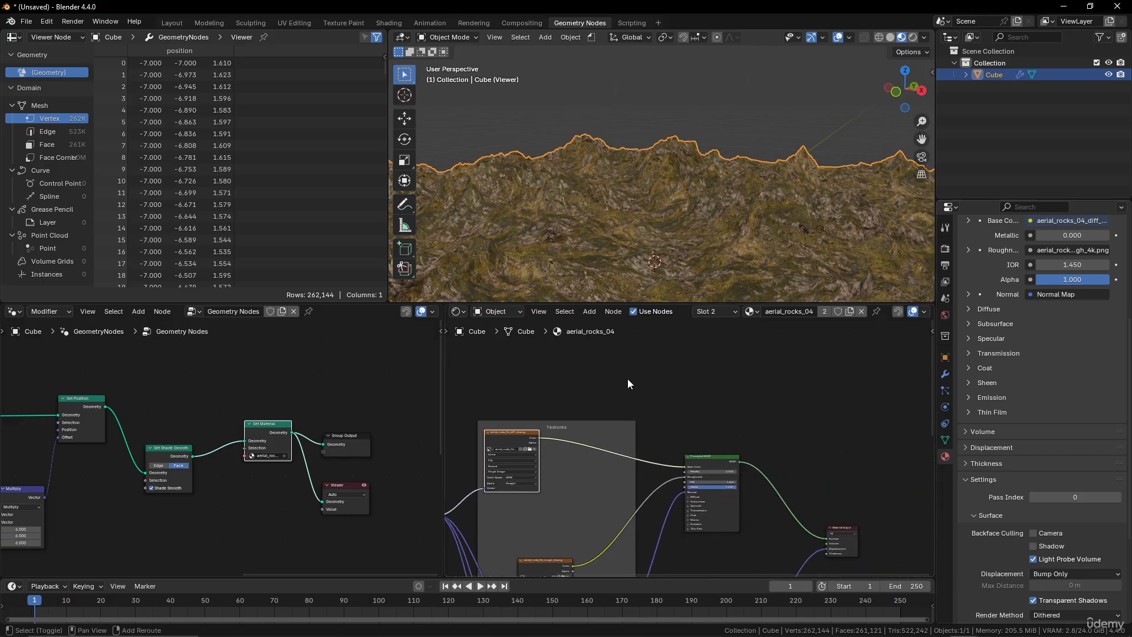
{"action": "key", "text": "shift+a"}
{"action": "left_click", "coordinate": [626, 377]}
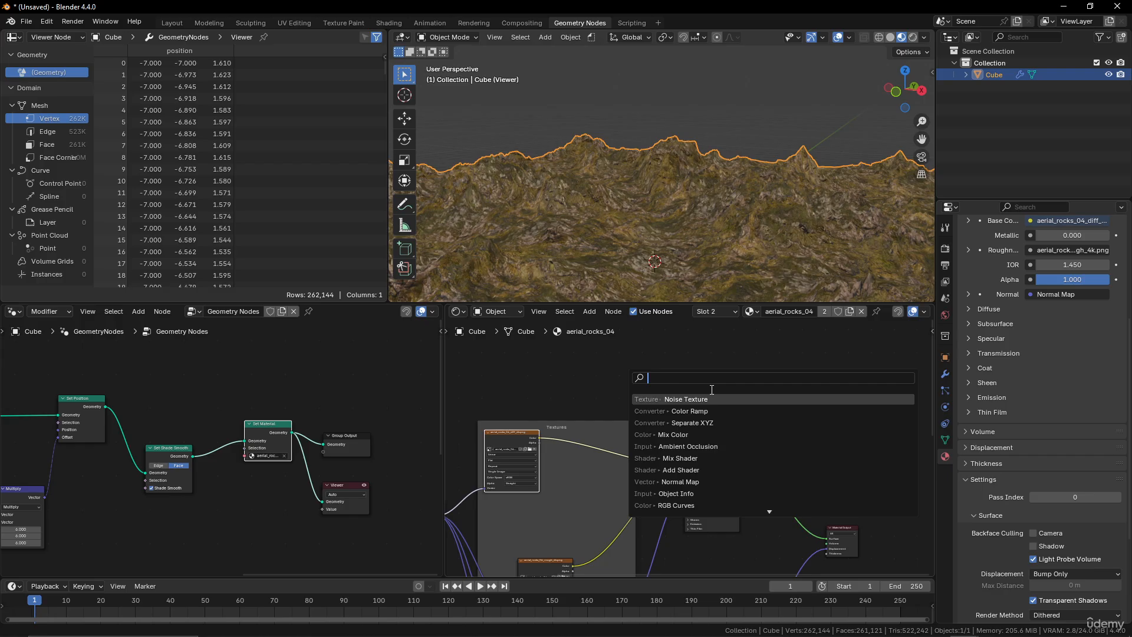
{"action": "type", "text": "ge"}
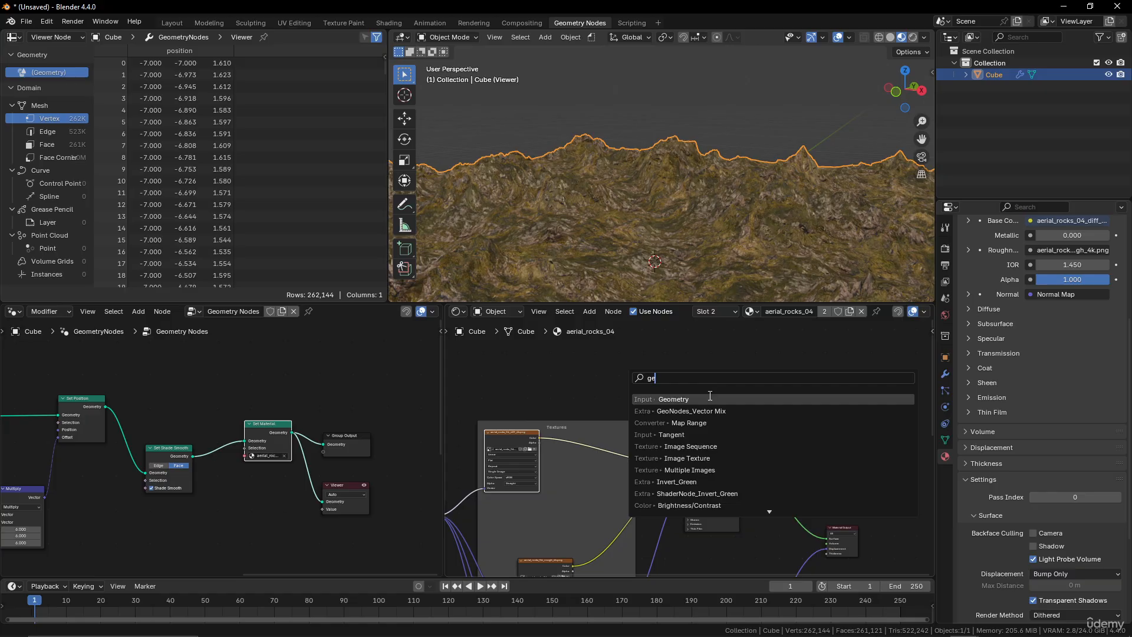
{"action": "left_click", "coordinate": [710, 398]}
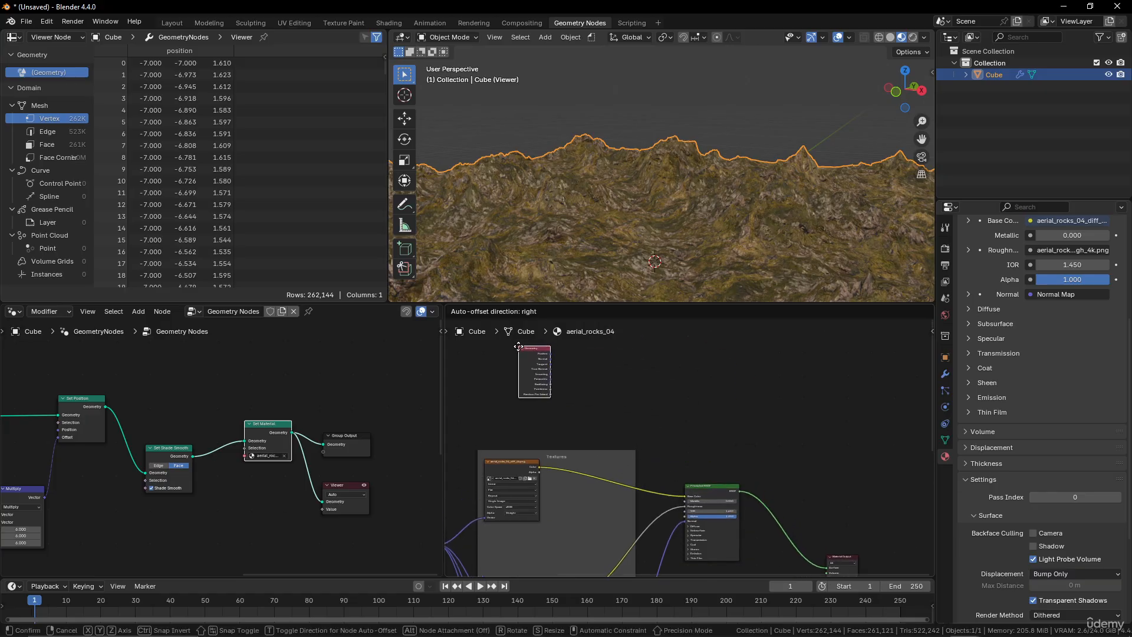
{"action": "left_click", "coordinate": [504, 364]}
Preview the Geometry node's Normal output on the terrain.
{"action": "scroll", "coordinate": [612, 407], "scroll_direction": "up", "scroll_amount": 2}
{"action": "middle_click_drag", "start_coordinate": [611, 406], "coordinate": [665, 459]}
{"action": "scroll", "coordinate": [632, 454], "scroll_direction": "up", "scroll_amount": 4}
{"action": "left_click", "coordinate": [581, 411], "text": "ctrl+shift"}
{"action": "left_click", "coordinate": [580, 410], "text": "ctrl+shift"}
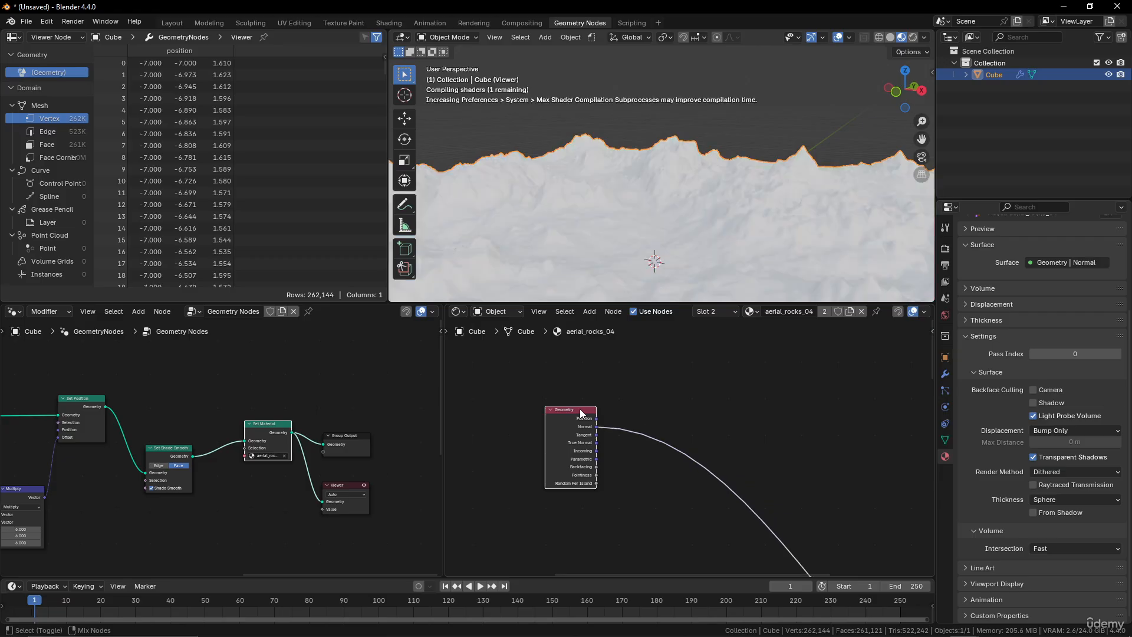
{"action": "middle_click_drag", "start_coordinate": [756, 239], "coordinate": [625, 169]}
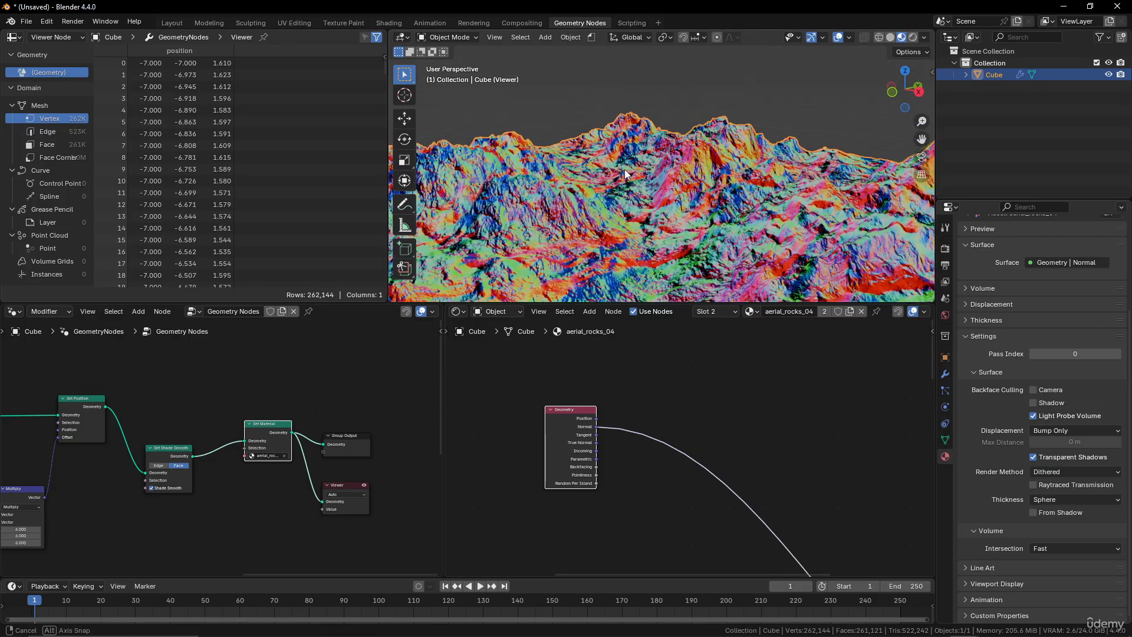
Add a Combine XYZ node next to the Geometry node.
{"action": "key", "text": "shift+a"}
{"action": "left_click", "coordinate": [619, 402]}
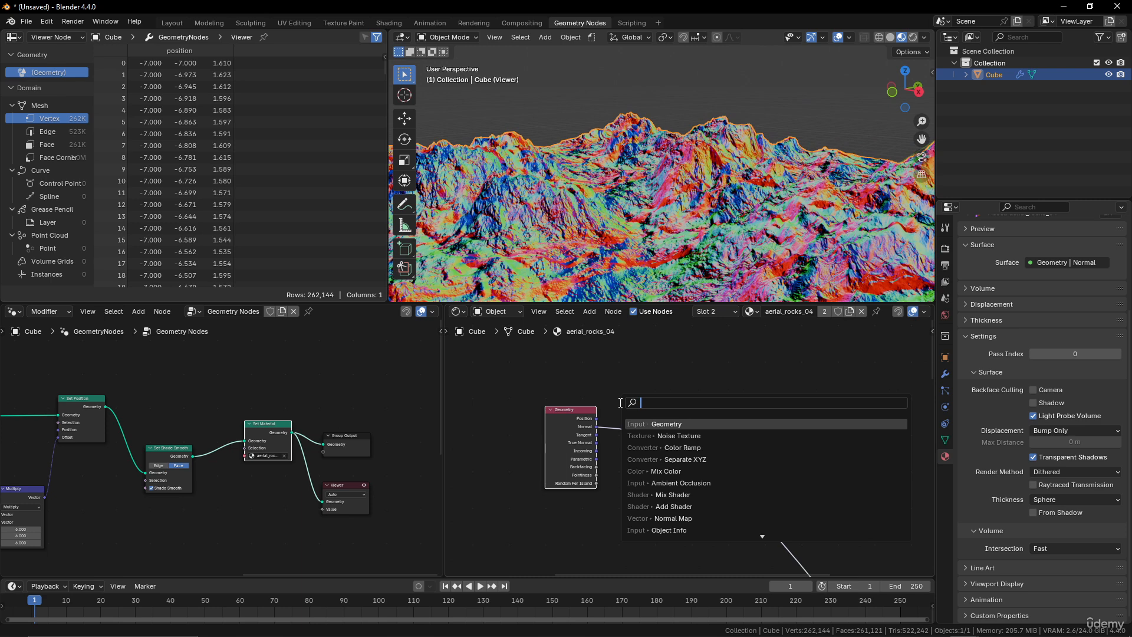
{"action": "type", "text": "xyz"}
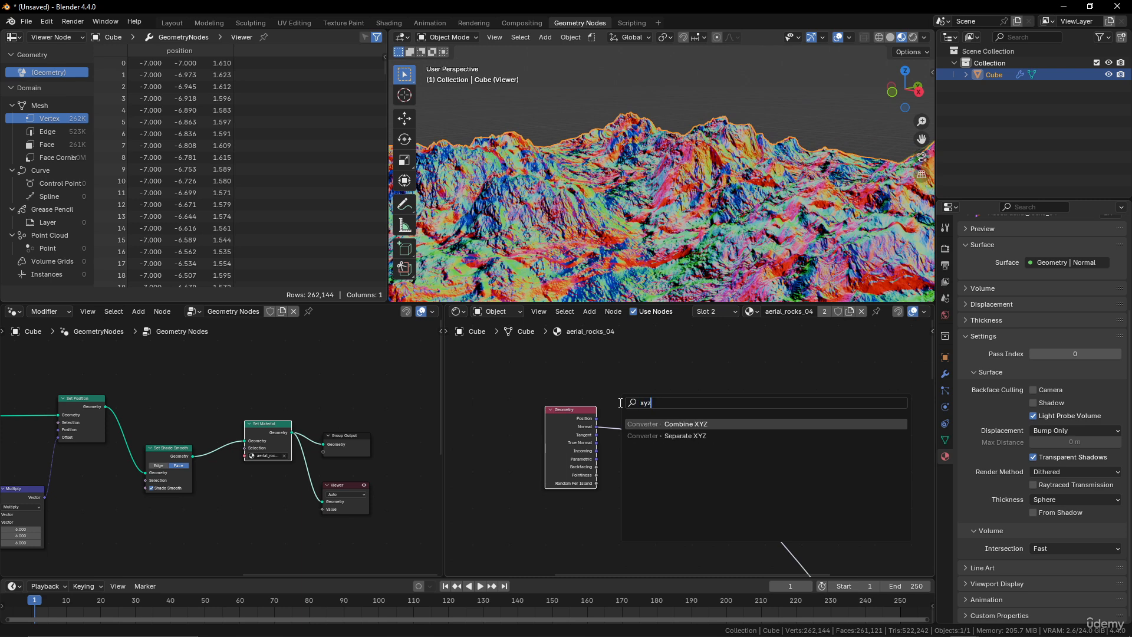
{"action": "left_click", "coordinate": [687, 424]}
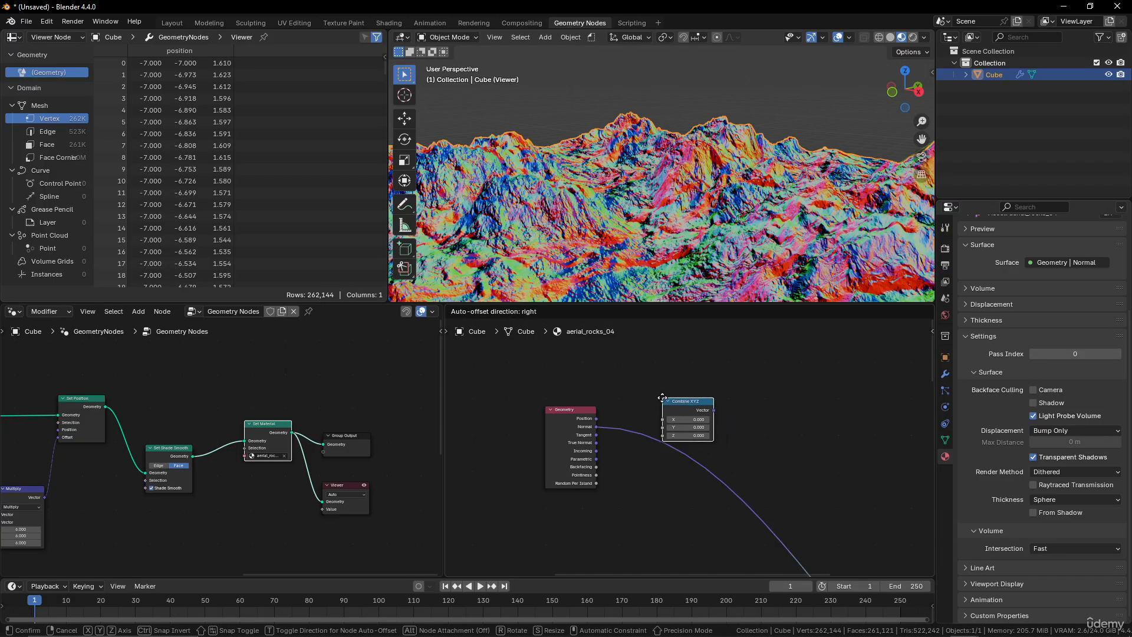
{"action": "left_click", "coordinate": [702, 397]}
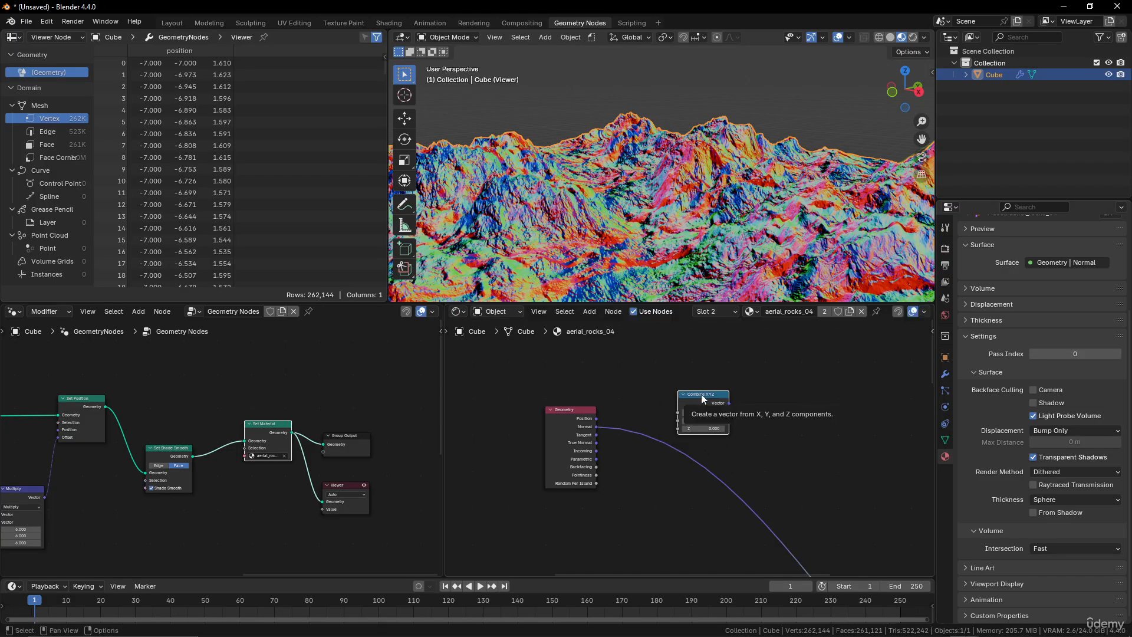
Insert a Separate XYZ node into the link from the Geometry Normal output.
{"action": "key", "text": "shift+a"}
{"action": "type", "text": "xy"}
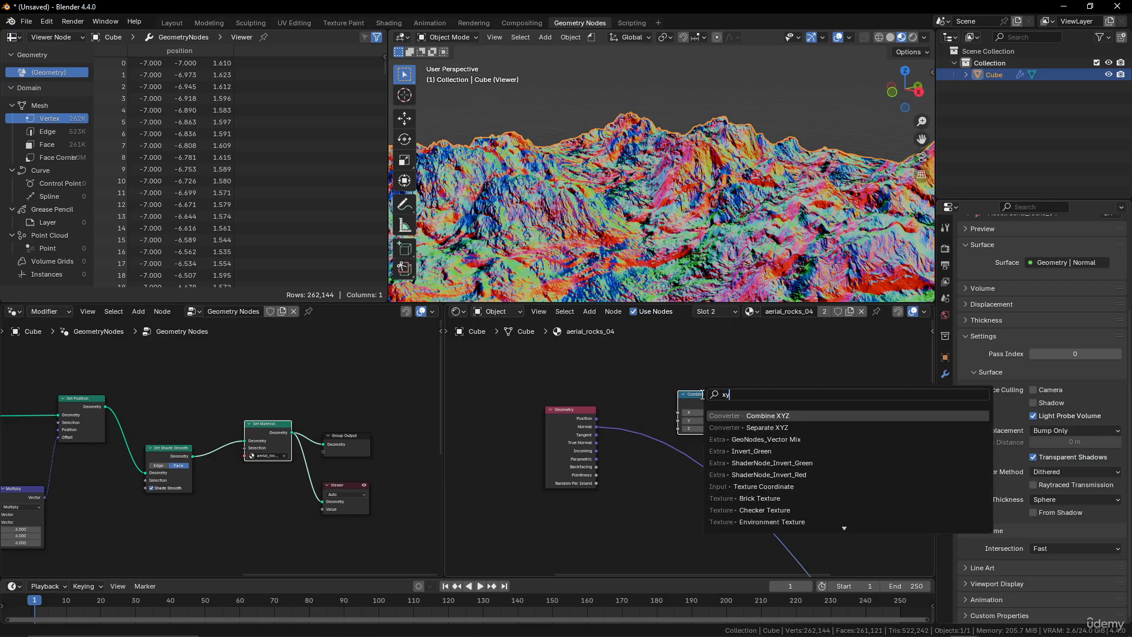
{"action": "key", "text": "Down"}
{"action": "key", "text": "Return"}
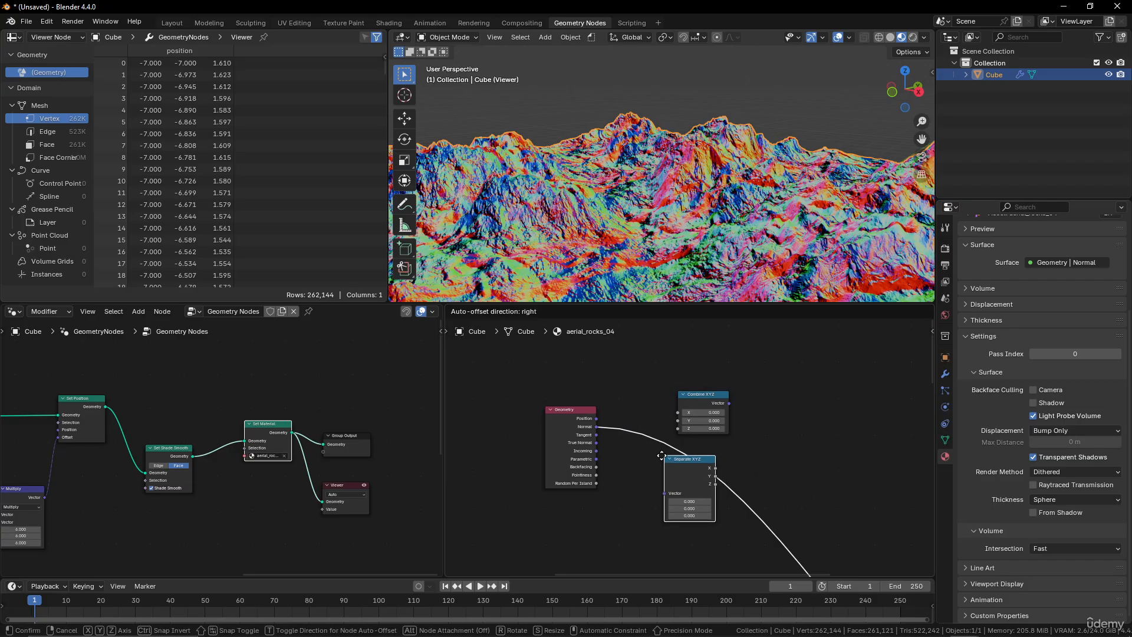
{"action": "left_click", "coordinate": [668, 443]}
Delete the Combine XYZ node.
{"action": "left_click_drag", "start_coordinate": [713, 395], "coordinate": [719, 370]}
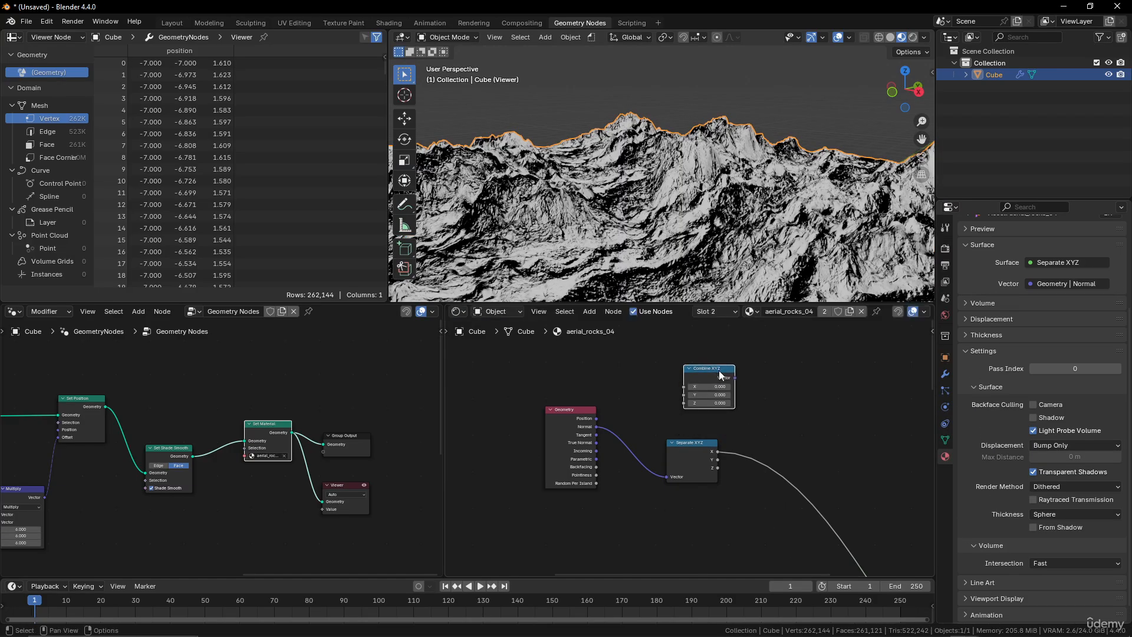
{"action": "key", "text": "x"}
{"action": "middle_click_drag", "start_coordinate": [668, 416], "coordinate": [608, 421]}
{"action": "middle_click_drag", "start_coordinate": [707, 230], "coordinate": [648, 277]}
{"action": "left_click_drag", "start_coordinate": [624, 455], "coordinate": [647, 414]}
{"action": "middle_click_drag", "start_coordinate": [766, 211], "coordinate": [806, 254]}
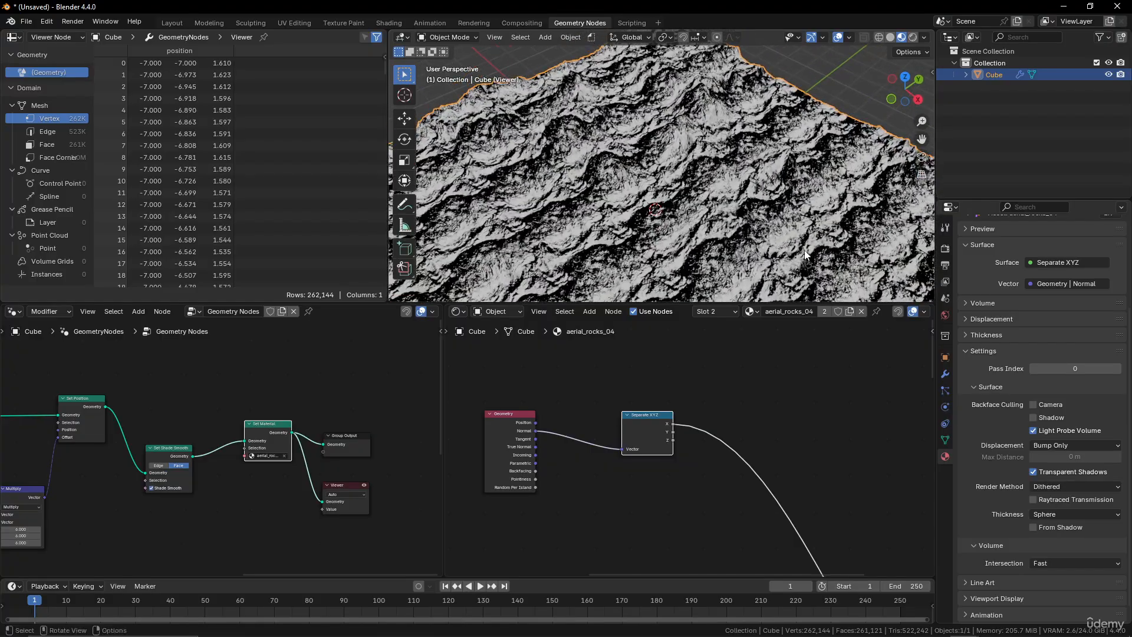
Preview the Separate XYZ node's Z output on the terrain.
{"action": "scroll", "coordinate": [806, 254], "scroll_direction": "up", "scroll_amount": 1}
{"action": "scroll", "coordinate": [691, 411], "scroll_direction": "up", "scroll_amount": 2}
{"action": "left_click", "coordinate": [649, 413], "text": "ctrl+shift"}
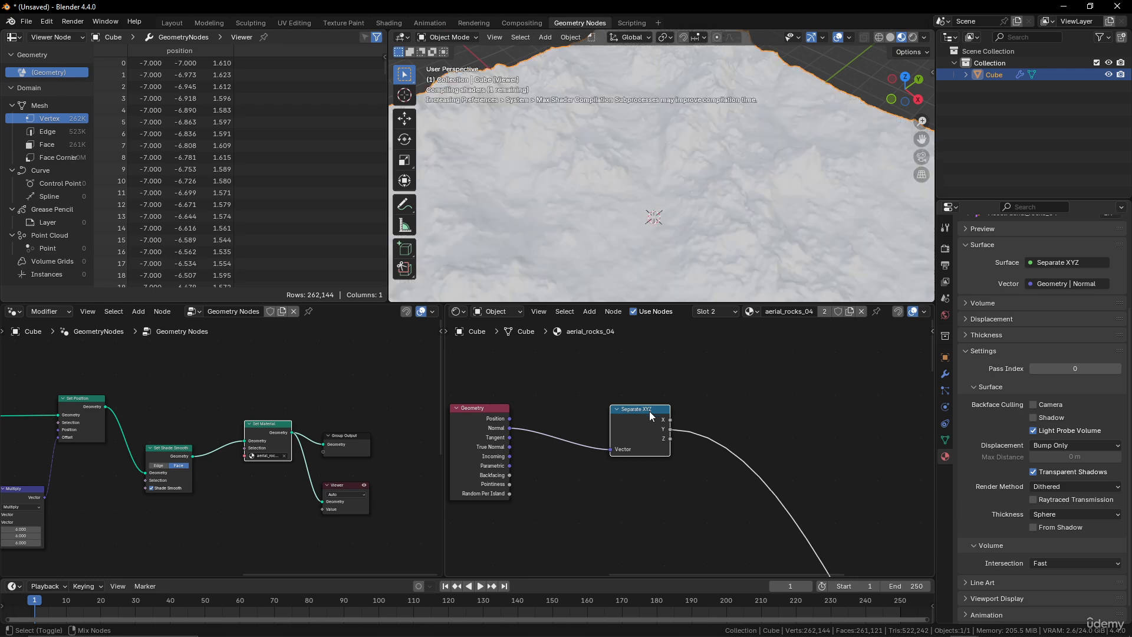
{"action": "left_click", "coordinate": [649, 412], "text": "ctrl+shift"}
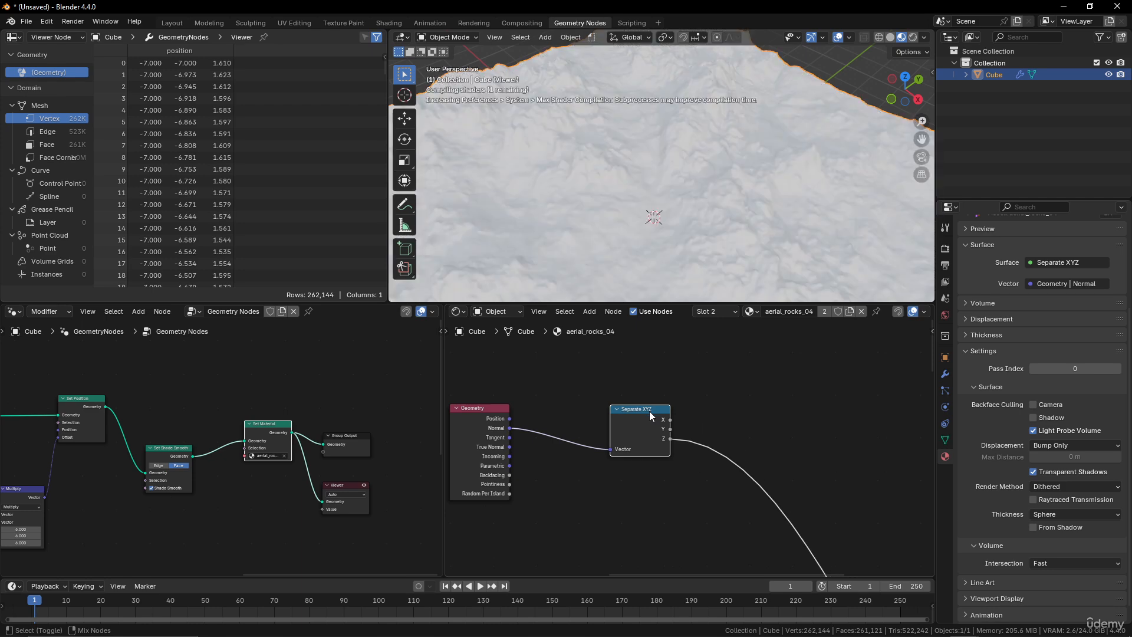
Set the Displacement node's Scale to 0.1.
{"action": "middle_click_drag", "start_coordinate": [666, 189], "coordinate": [712, 221]}
{"action": "scroll", "coordinate": [740, 421], "scroll_direction": "down", "scroll_amount": 8}
{"action": "middle_click_drag", "start_coordinate": [779, 455], "coordinate": [715, 367]}
{"action": "scroll", "coordinate": [742, 406], "scroll_direction": "up", "scroll_amount": 4}
{"action": "scroll", "coordinate": [731, 435], "scroll_direction": "up", "scroll_amount": 4}
{"action": "scroll", "coordinate": [723, 413], "scroll_direction": "down", "scroll_amount": 6}
{"action": "scroll", "coordinate": [741, 483], "scroll_direction": "up", "scroll_amount": 4}
{"action": "middle_click_drag", "start_coordinate": [740, 483], "coordinate": [718, 456]}
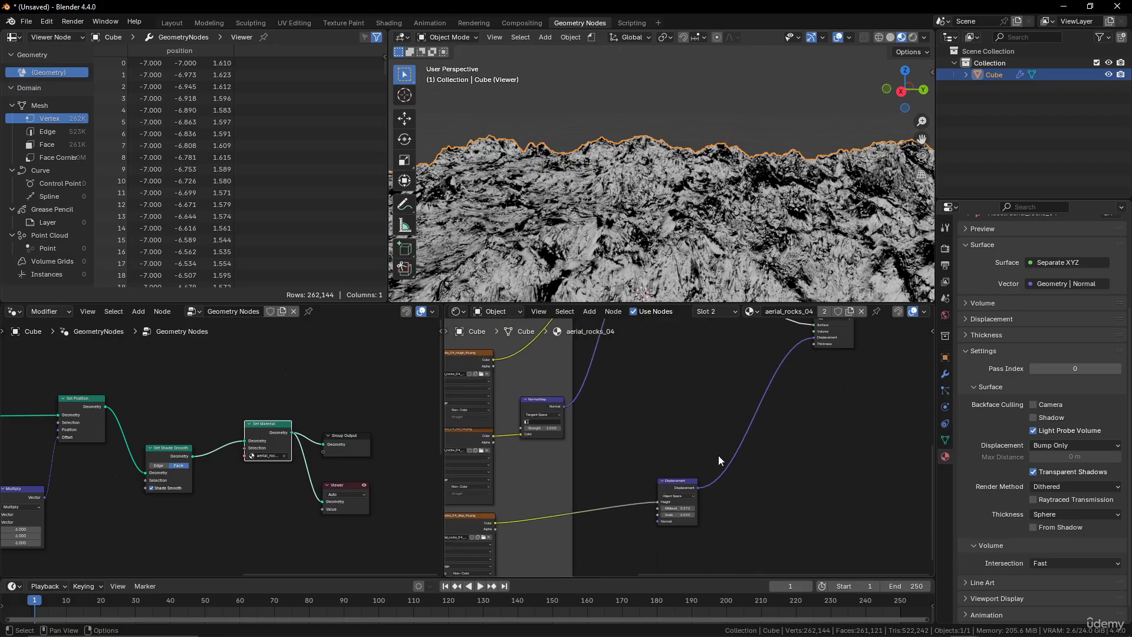
{"action": "scroll", "coordinate": [714, 448], "scroll_direction": "up", "scroll_amount": 4}
{"action": "left_click", "coordinate": [679, 542]}
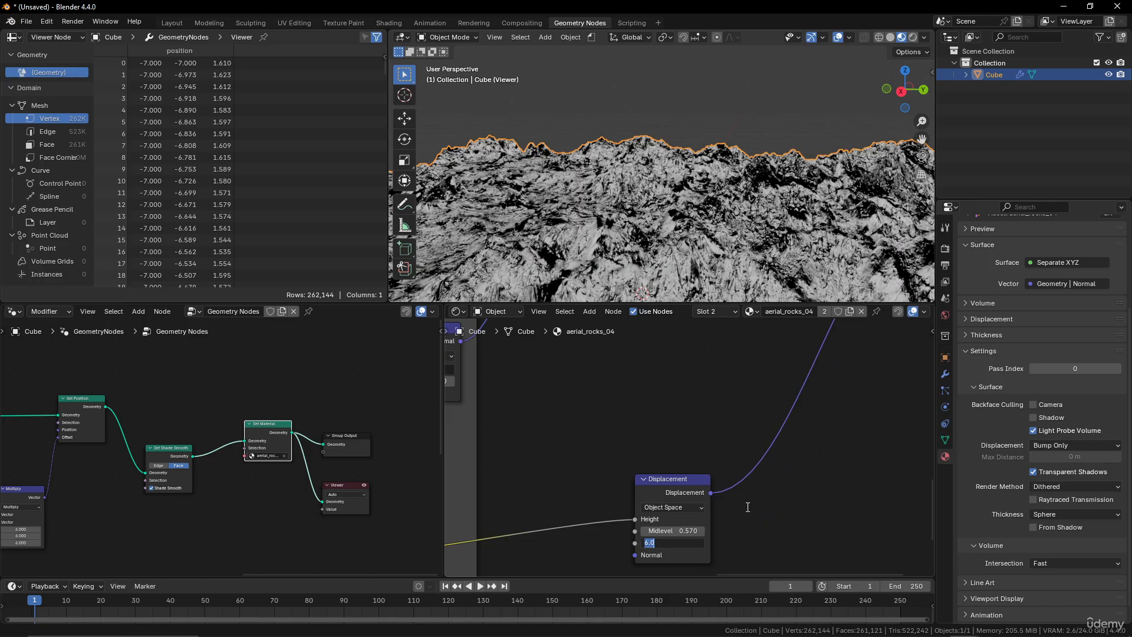
{"action": "type", "text": "0.1"}
{"action": "key", "text": "Return"}
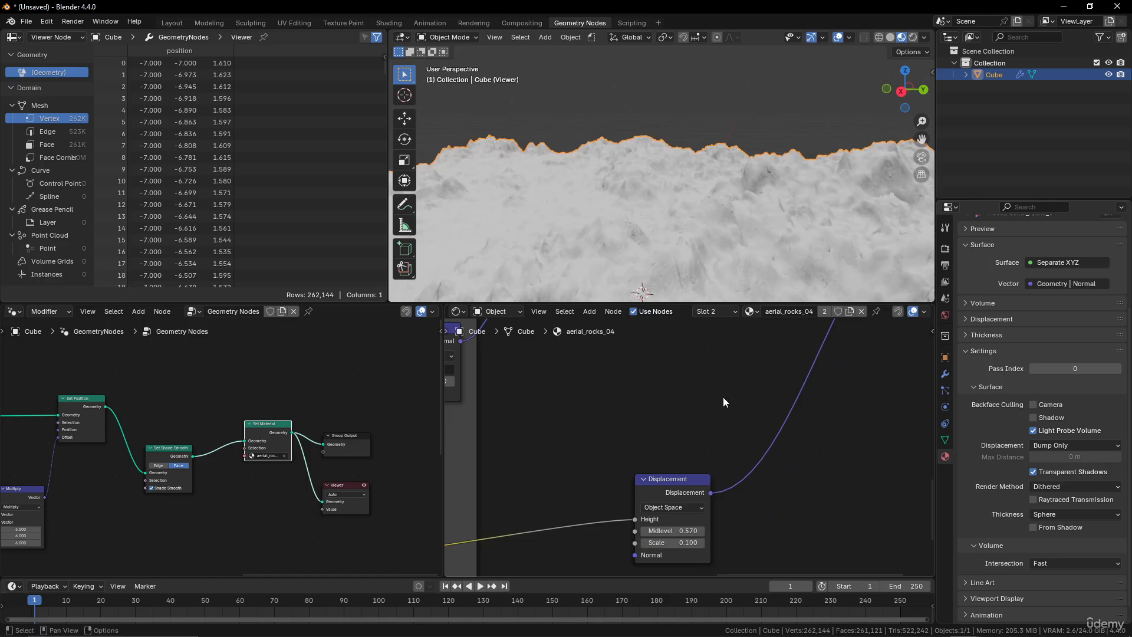
Set the Displacement node's Scale to 1.
{"action": "left_click", "coordinate": [685, 542]}
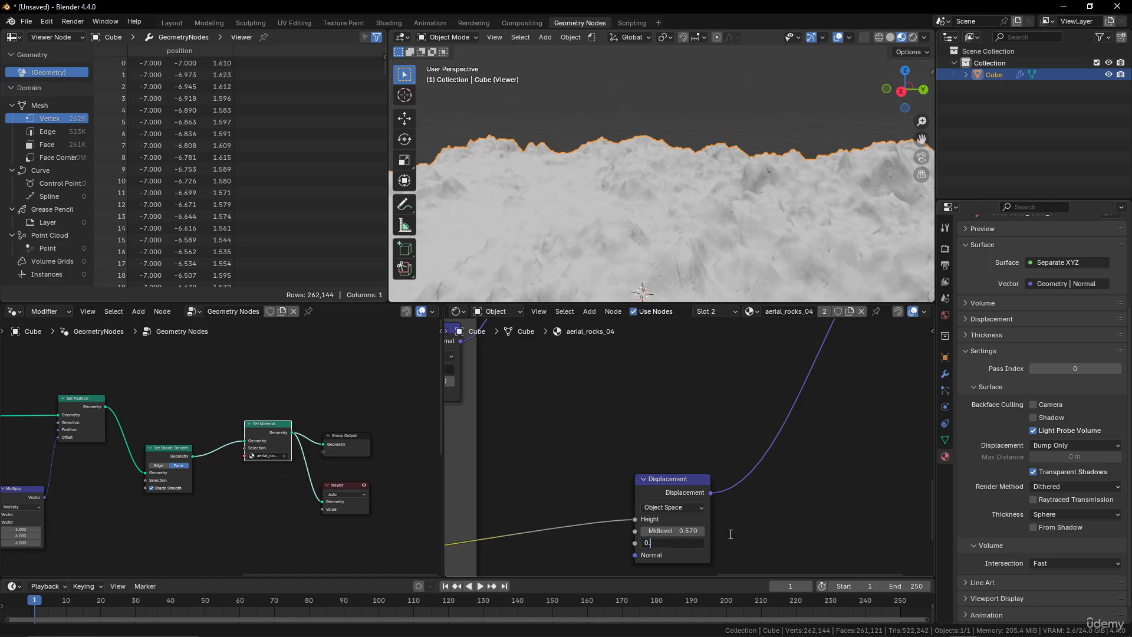
{"action": "key", "text": "Return"}
{"action": "mouse_move", "coordinate": [717, 283]}
{"action": "middle_mouse_down"}
{"action": "mouse_move", "coordinate": [713, 250]}
{"action": "mouse_move", "coordinate": [742, 247]}
{"action": "middle_mouse_up"}
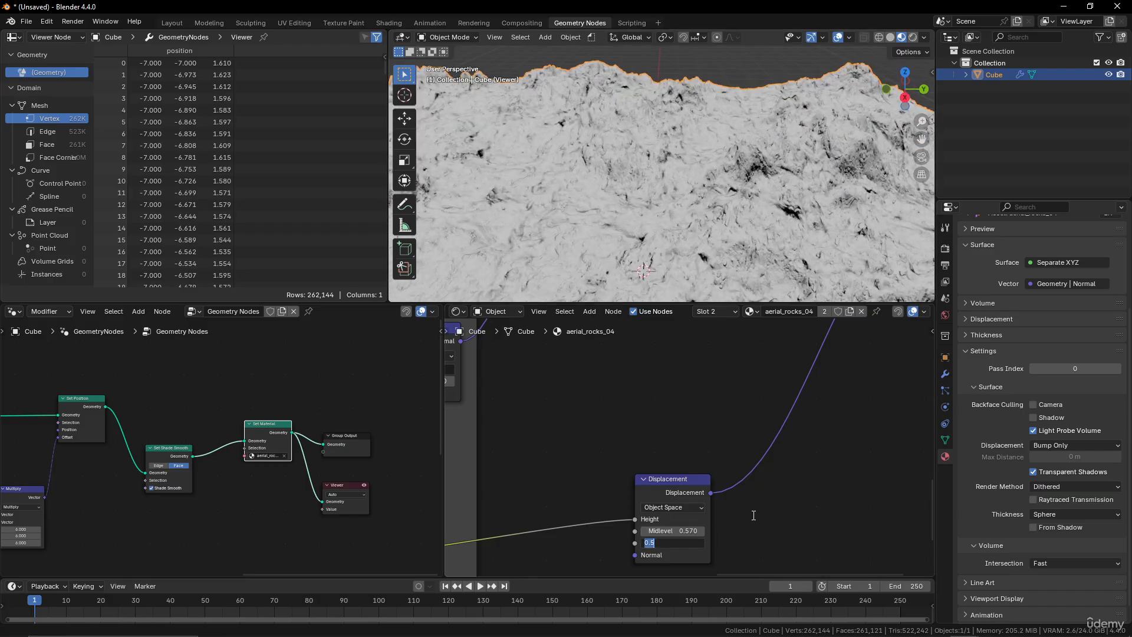
{"action": "type", "text": "1"}
{"action": "key", "text": "Return"}
{"action": "middle_click_drag", "start_coordinate": [774, 151], "coordinate": [734, 283]}
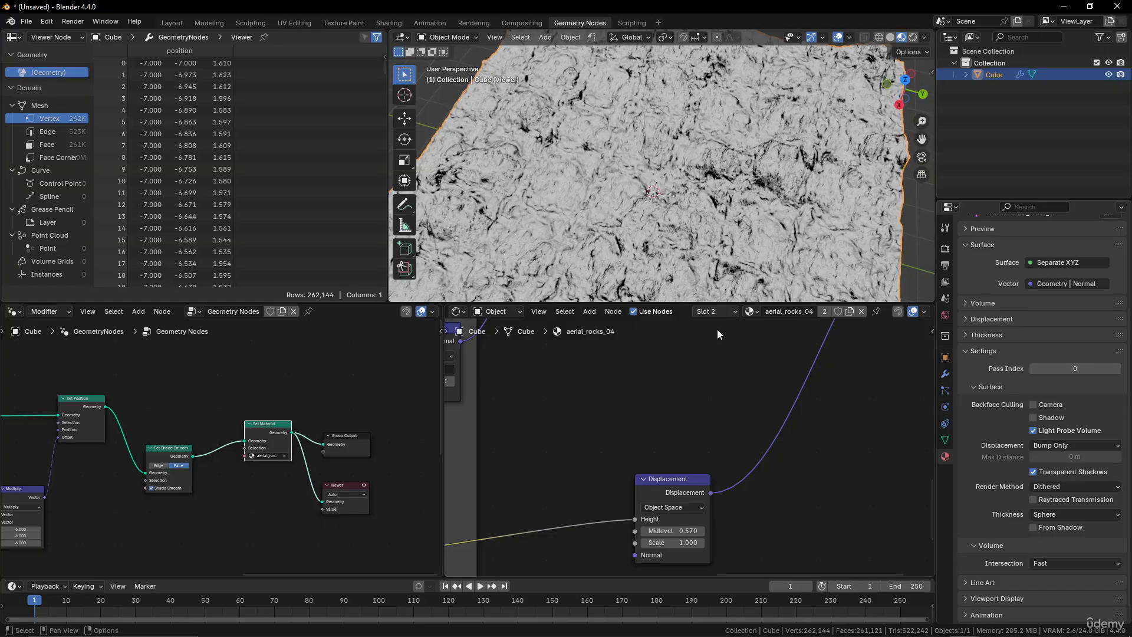
Insert a Color Ramp after the Separate XYZ node's Z output and move its black stop to about 0.72.
{"action": "scroll", "coordinate": [708, 365], "scroll_direction": "down", "scroll_amount": 4}
{"action": "scroll", "coordinate": [659, 367], "scroll_direction": "up", "scroll_amount": 5}
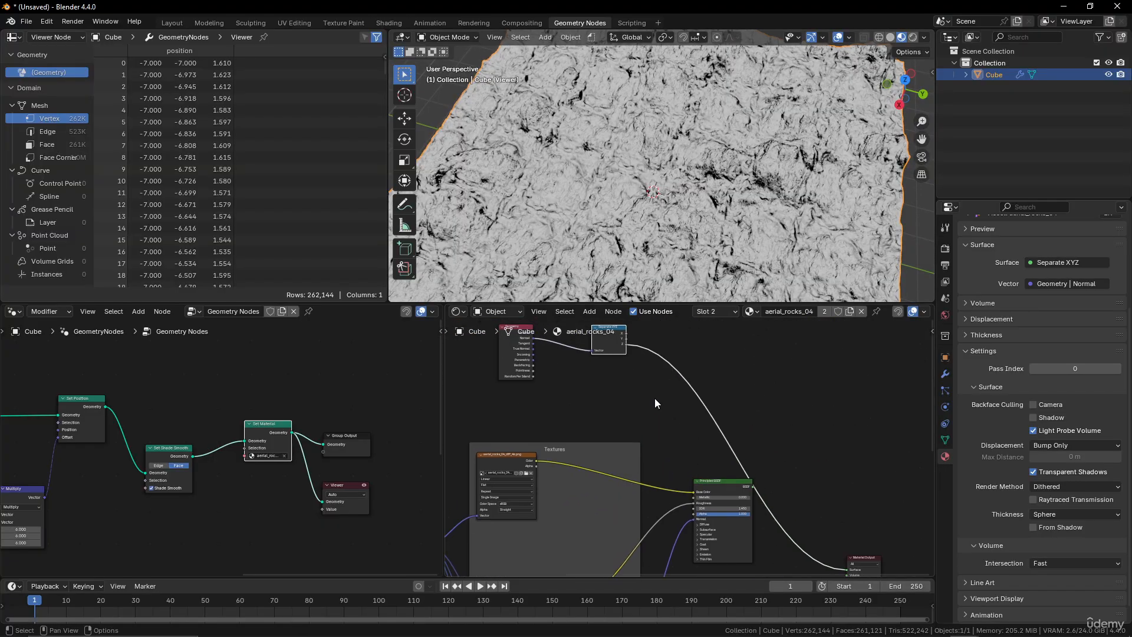
{"action": "key", "text": "shift+a"}
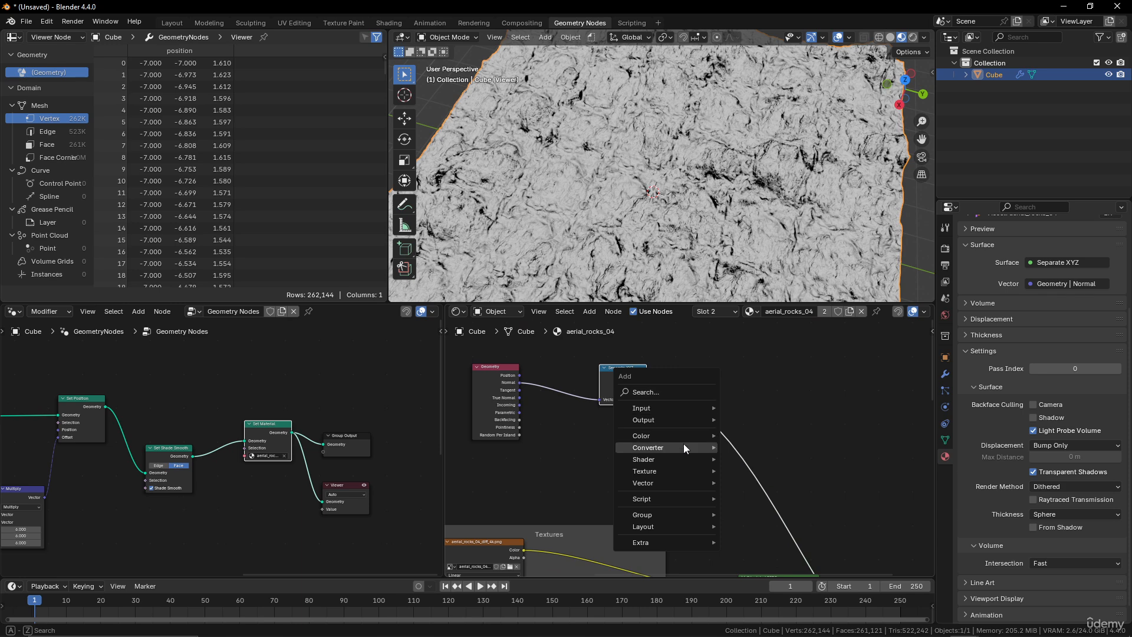
{"action": "mouse_move", "coordinate": [682, 435]}
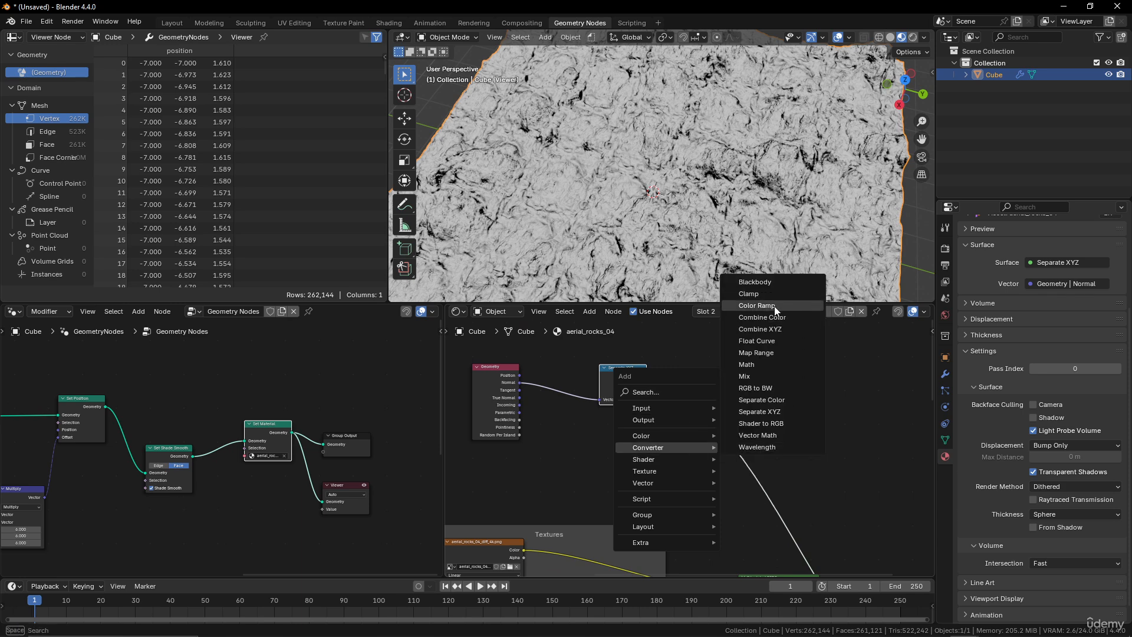
{"action": "left_click", "coordinate": [774, 310]}
{"action": "left_click", "coordinate": [701, 401]}
{"action": "scroll", "coordinate": [783, 441], "scroll_direction": "up", "scroll_amount": 4}
{"action": "middle_click_drag", "start_coordinate": [784, 376], "coordinate": [729, 373]}
{"action": "left_click_drag", "start_coordinate": [628, 440], "coordinate": [684, 439]}
{"action": "middle_click_drag", "start_coordinate": [755, 135], "coordinate": [836, 250]}
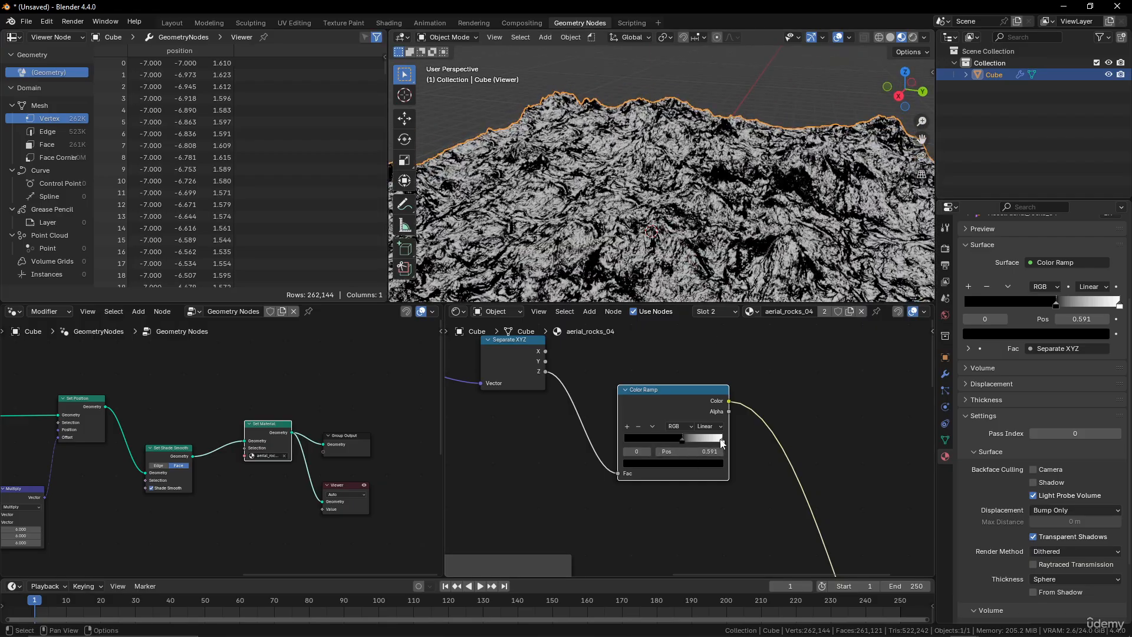
{"action": "mouse_move", "coordinate": [723, 444]}
{"action": "left_mouse_down"}
{"action": "mouse_move", "coordinate": [684, 444]}
{"action": "mouse_move", "coordinate": [716, 444]}
{"action": "mouse_move", "coordinate": [697, 440]}
{"action": "left_mouse_up"}
{"action": "middle_click_drag", "start_coordinate": [719, 276], "coordinate": [675, 219]}
Set the Displacement node's Scale to 0.
{"action": "scroll", "coordinate": [695, 462], "scroll_direction": "down", "scroll_amount": 4}
{"action": "middle_click_drag", "start_coordinate": [729, 504], "coordinate": [635, 311]}
{"action": "middle_click_drag", "start_coordinate": [671, 483], "coordinate": [690, 409]}
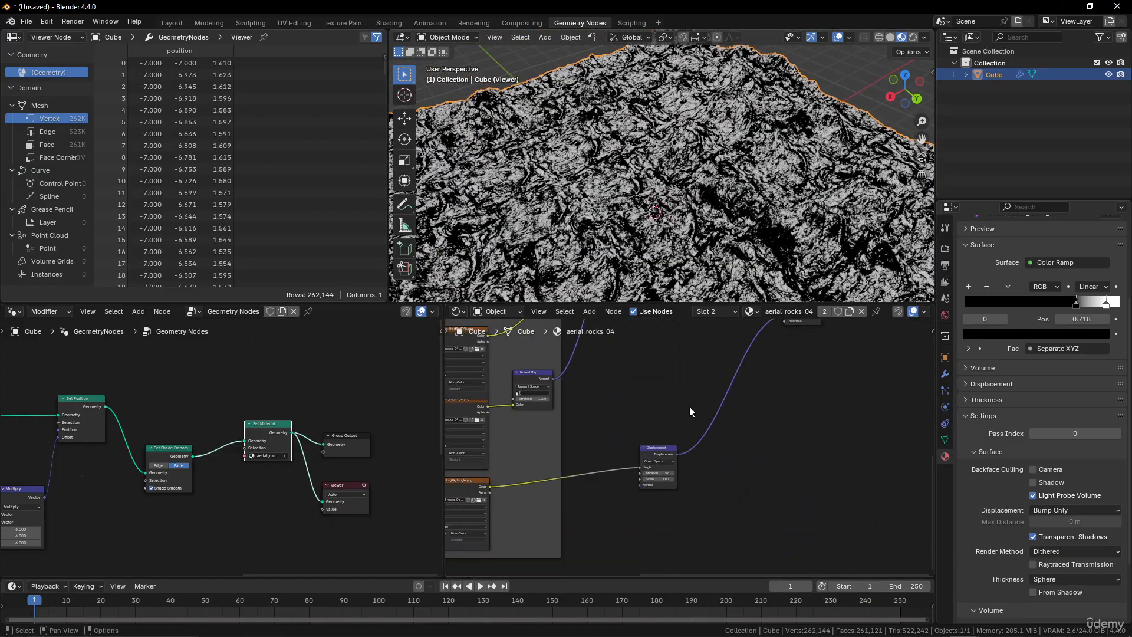
{"action": "scroll", "coordinate": [691, 411], "scroll_direction": "up", "scroll_amount": 2}
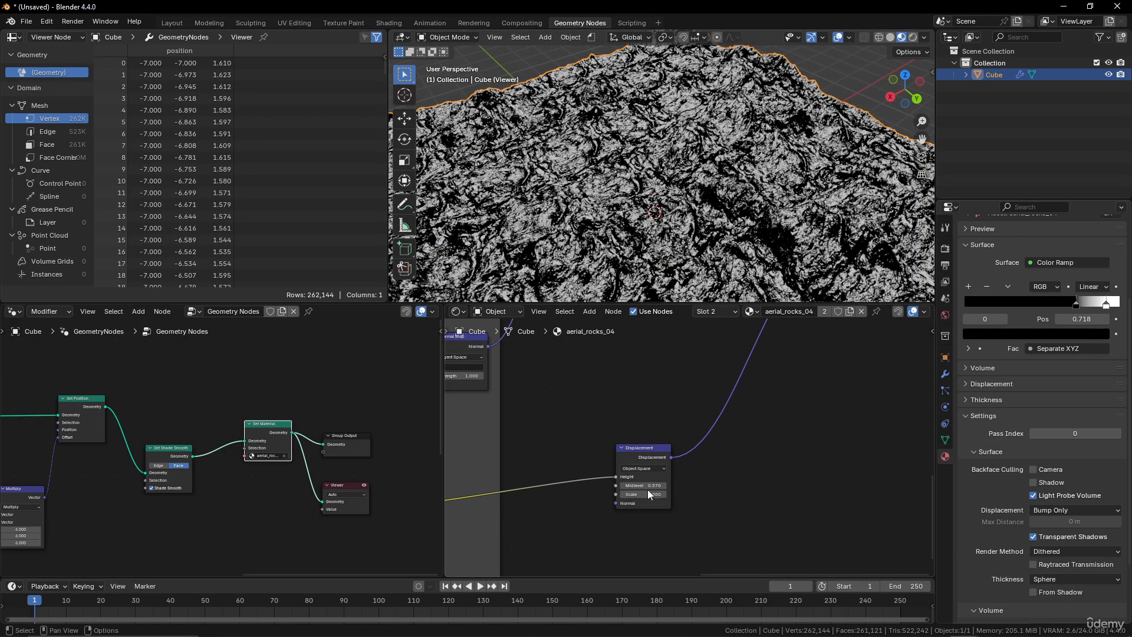
{"action": "left_click_drag", "start_coordinate": [648, 491], "coordinate": [646, 492]}
{"action": "type", "text": "0"}
{"action": "key", "text": "Return"}
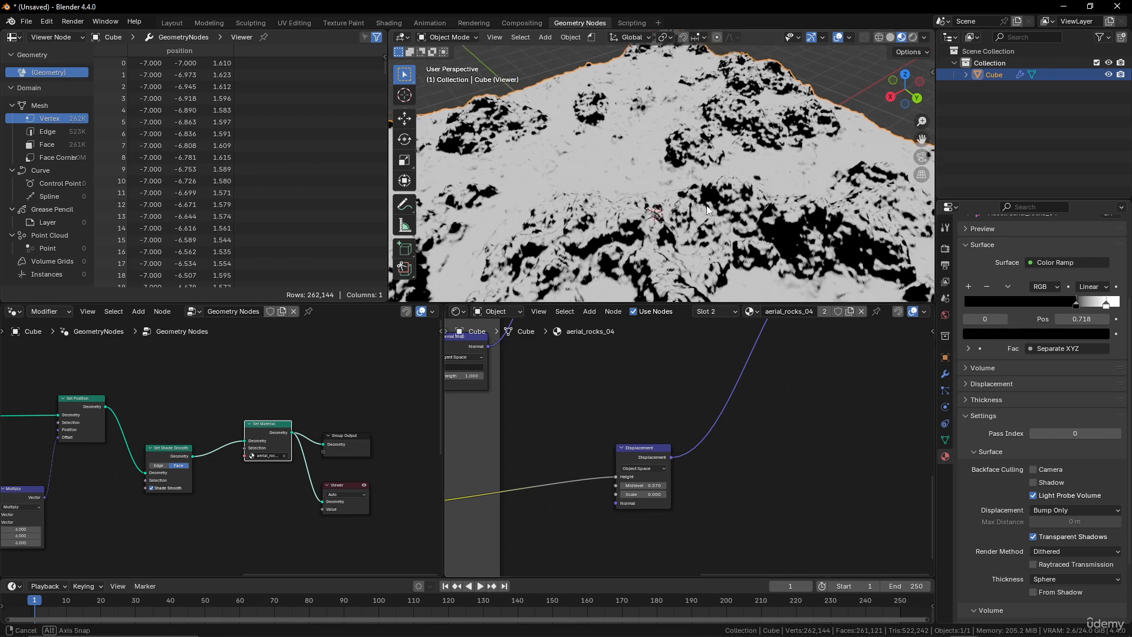
Set the Displacement node's Scale to 0.2.
{"action": "middle_click_drag", "start_coordinate": [758, 177], "coordinate": [743, 207]}
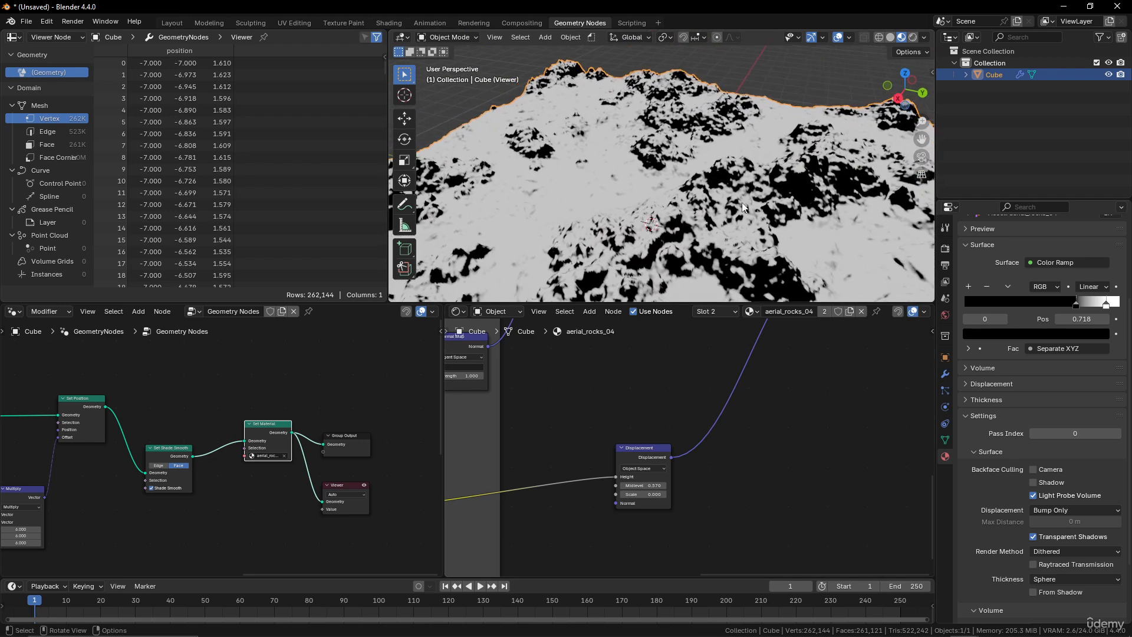
{"action": "left_click", "coordinate": [647, 495]}
{"action": "type", "text": "0.2"}
{"action": "key", "text": "Return"}
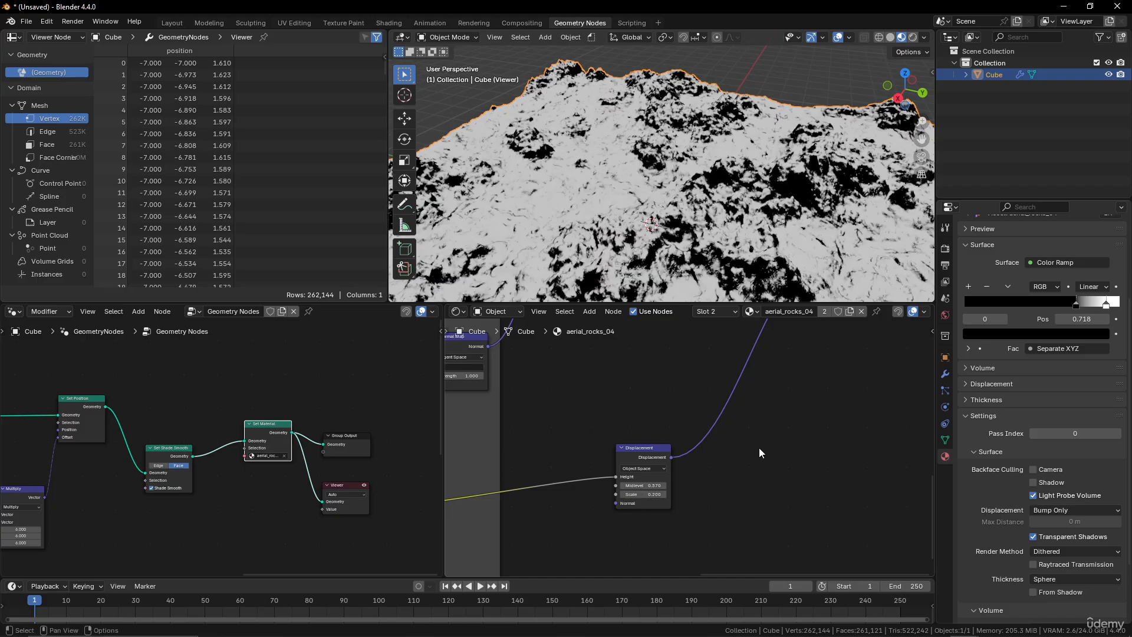
Rearrange the Geometry, Separate XYZ and Color Ramp nodes closer together above the texture frame.
{"action": "middle_click_drag", "start_coordinate": [755, 236], "coordinate": [856, 199]}
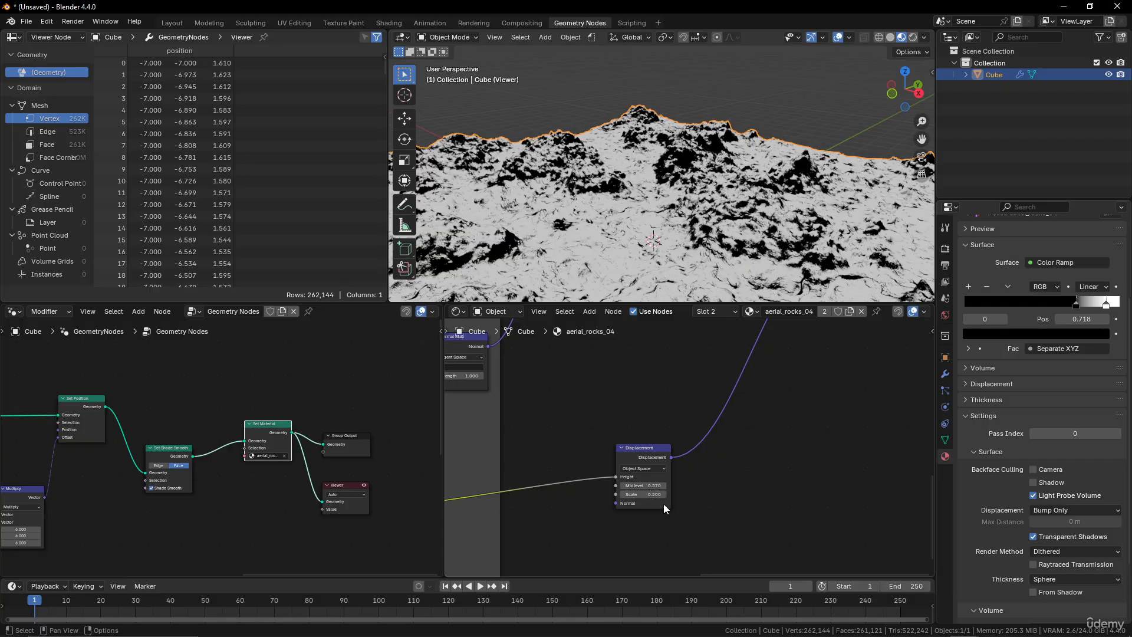
{"action": "middle_click_drag", "start_coordinate": [728, 233], "coordinate": [687, 176]}
{"action": "scroll", "coordinate": [699, 337], "scroll_direction": "down", "scroll_amount": 5}
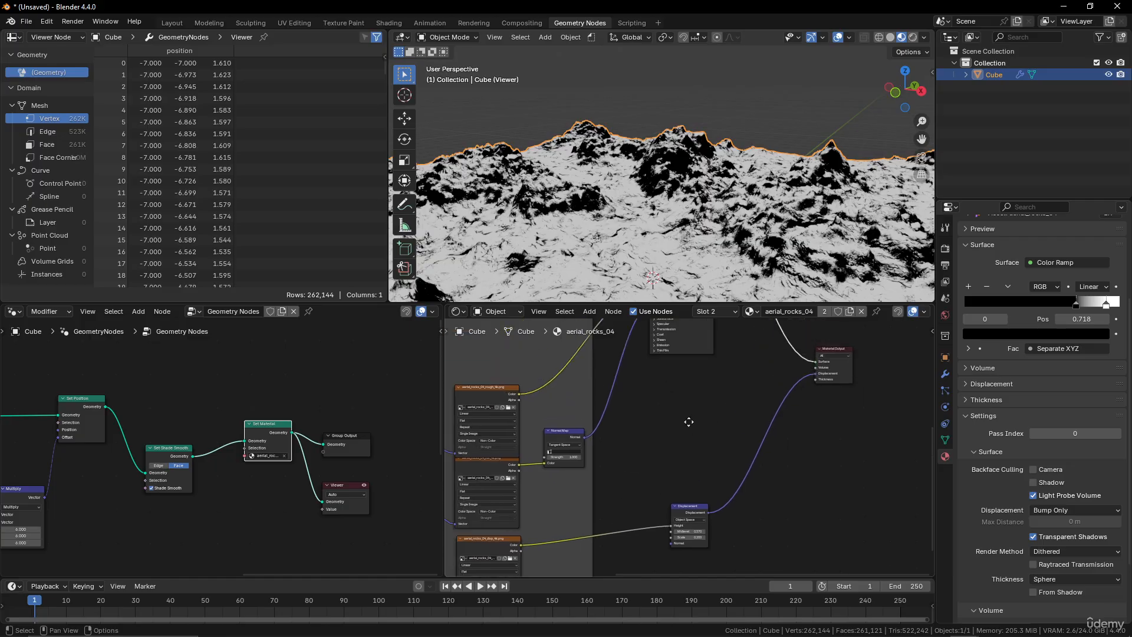
{"action": "middle_click_drag", "start_coordinate": [690, 405], "coordinate": [692, 450]}
{"action": "scroll", "coordinate": [692, 455], "scroll_direction": "up", "scroll_amount": 3}
{"action": "middle_click_drag", "start_coordinate": [681, 328], "coordinate": [728, 465]}
{"action": "left_click_drag", "start_coordinate": [691, 398], "coordinate": [675, 379]}
{"action": "left_click_drag", "start_coordinate": [545, 373], "coordinate": [489, 356]}
{"action": "left_click_drag", "start_coordinate": [621, 376], "coordinate": [546, 371]}
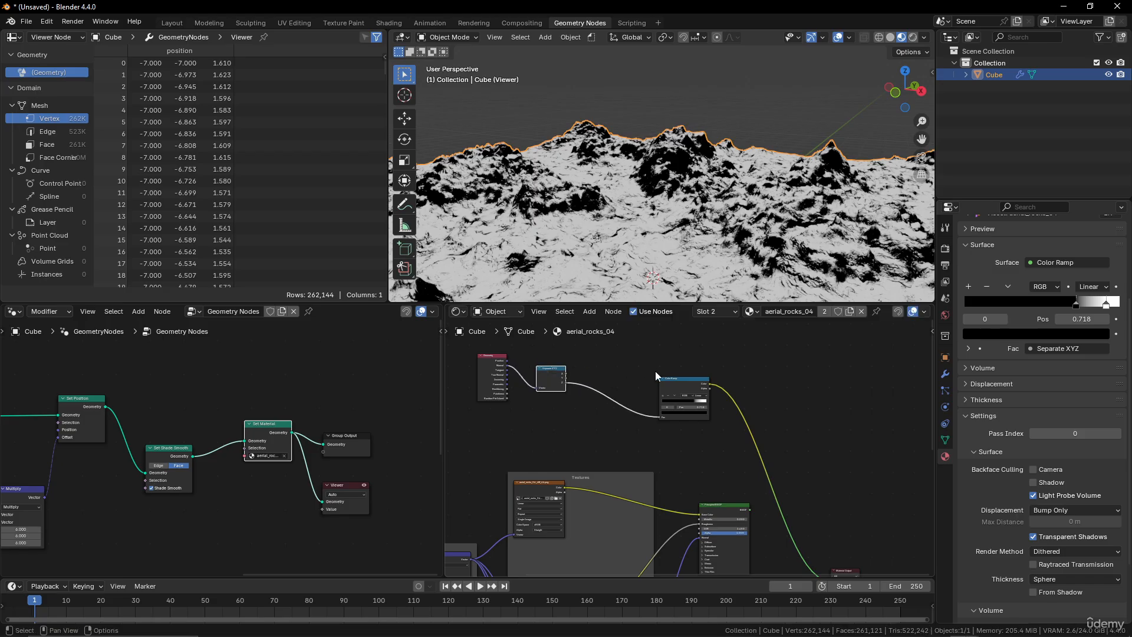
{"action": "left_click_drag", "start_coordinate": [677, 380], "coordinate": [622, 371]}
{"action": "scroll", "coordinate": [656, 463], "scroll_direction": "up", "scroll_amount": 5}
{"action": "middle_click_drag", "start_coordinate": [643, 409], "coordinate": [722, 454]}
Add a Mix Color node and connect the aerial_rocks_04 diffuse texture's color to its A input.
{"action": "key", "text": "shift+a"}
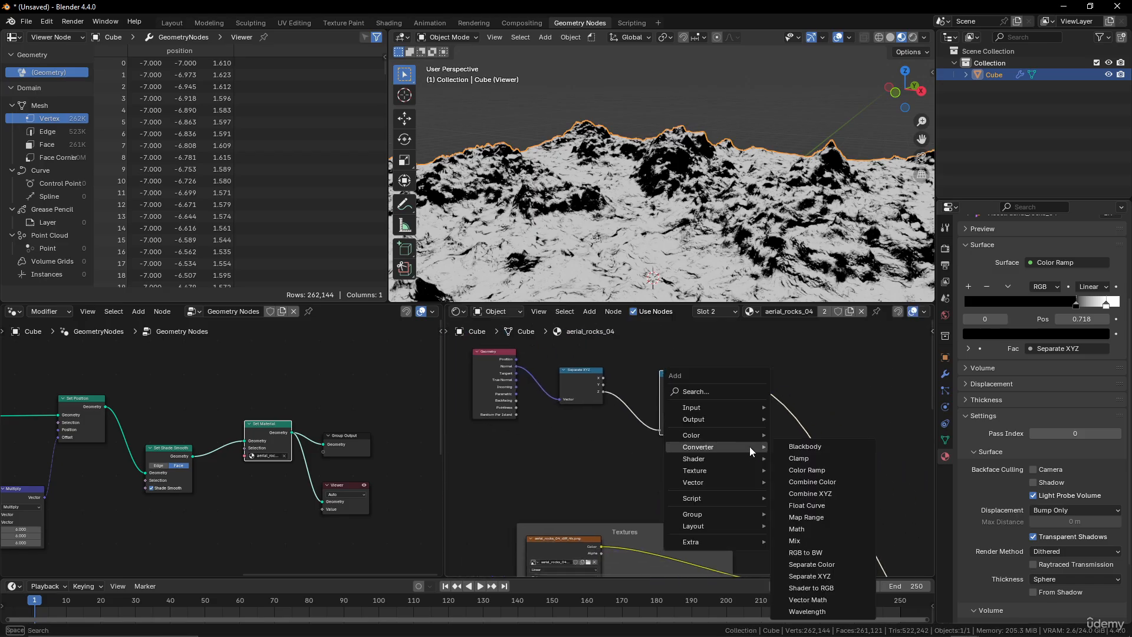
{"action": "mouse_move", "coordinate": [718, 439]}
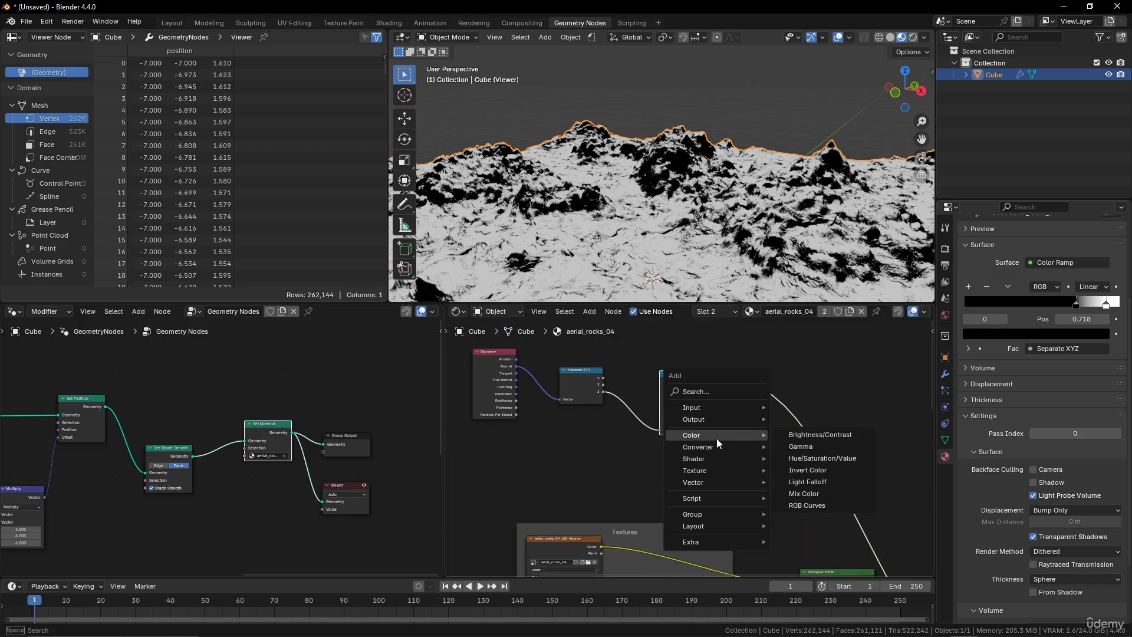
{"action": "left_click", "coordinate": [808, 494]}
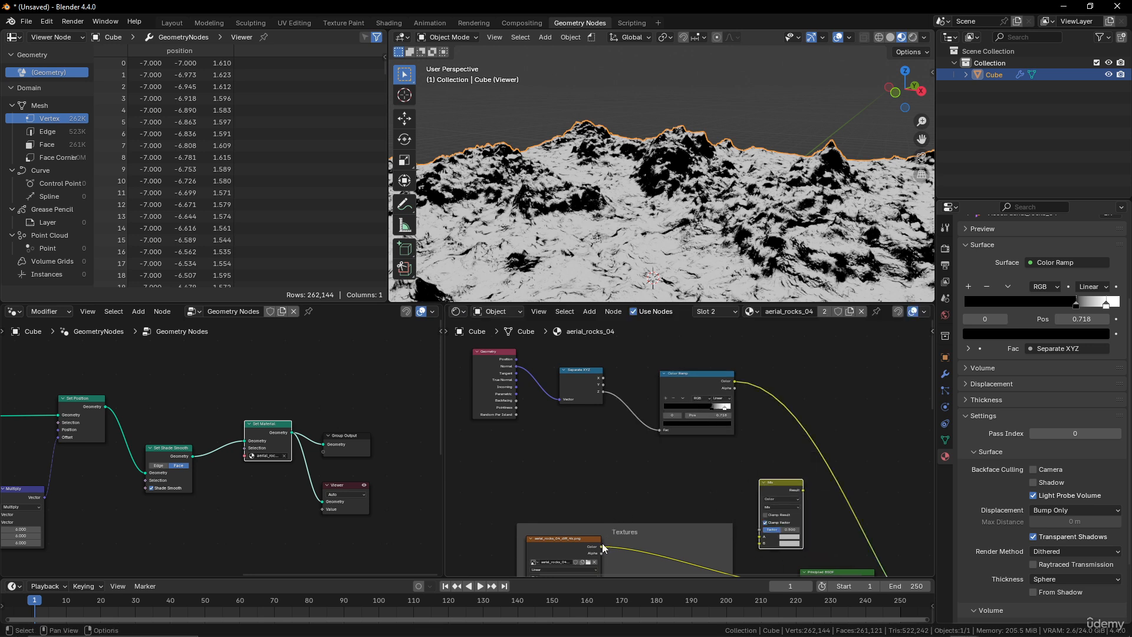
{"action": "left_click_drag", "start_coordinate": [602, 544], "coordinate": [759, 540]}
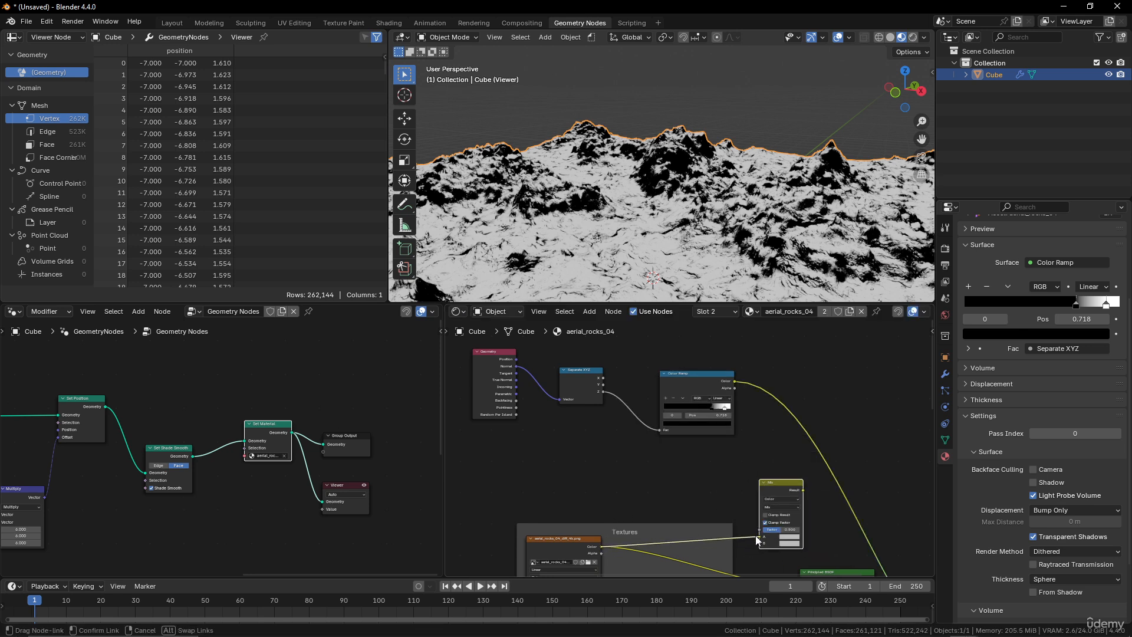
{"action": "left_click", "coordinate": [776, 482], "text": "ctrl+shift"}
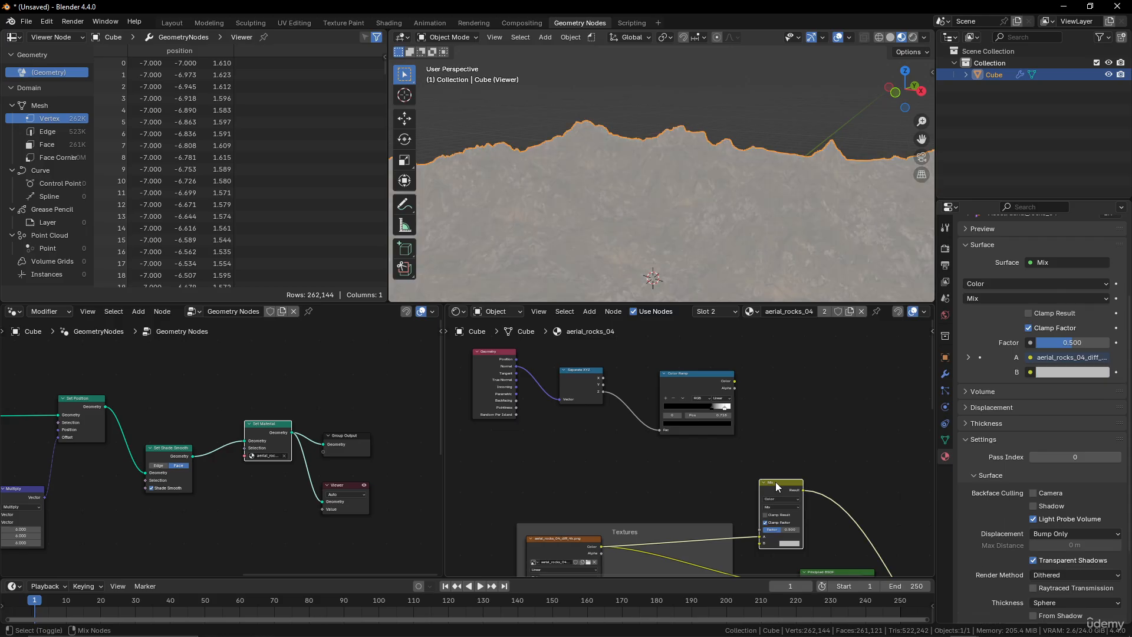
{"action": "middle_click_drag", "start_coordinate": [776, 483], "coordinate": [725, 390]}
{"action": "scroll", "coordinate": [696, 434], "scroll_direction": "up", "scroll_amount": 4}
Set the Mix node's B color to a dark green and its Factor to 1.
{"action": "left_click", "coordinate": [763, 456]}
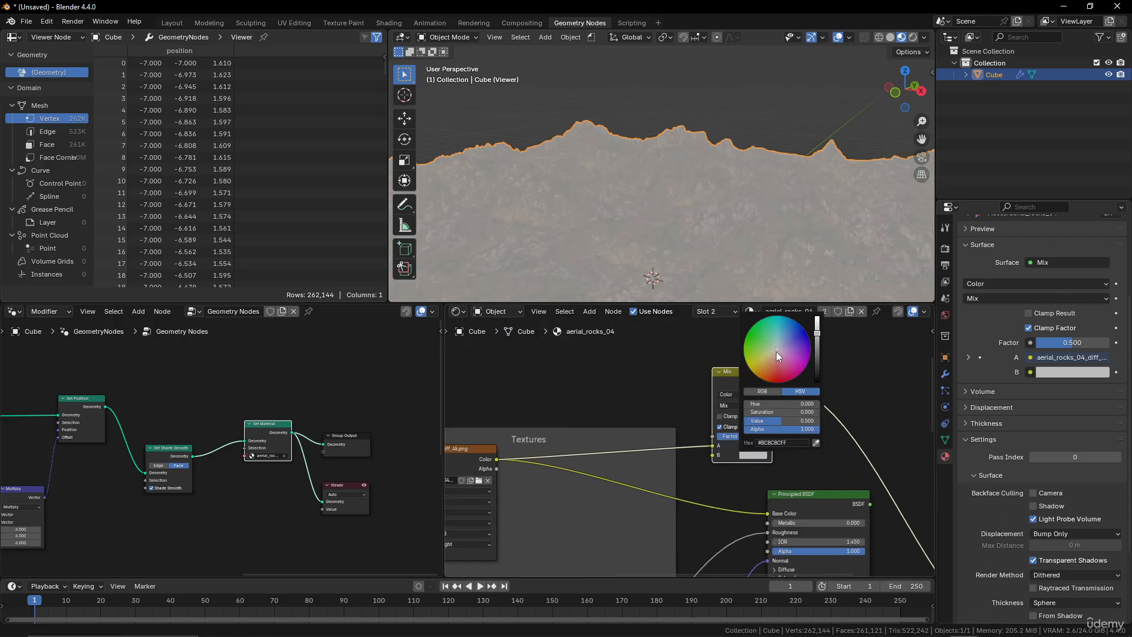
{"action": "left_click_drag", "start_coordinate": [776, 352], "coordinate": [757, 346]}
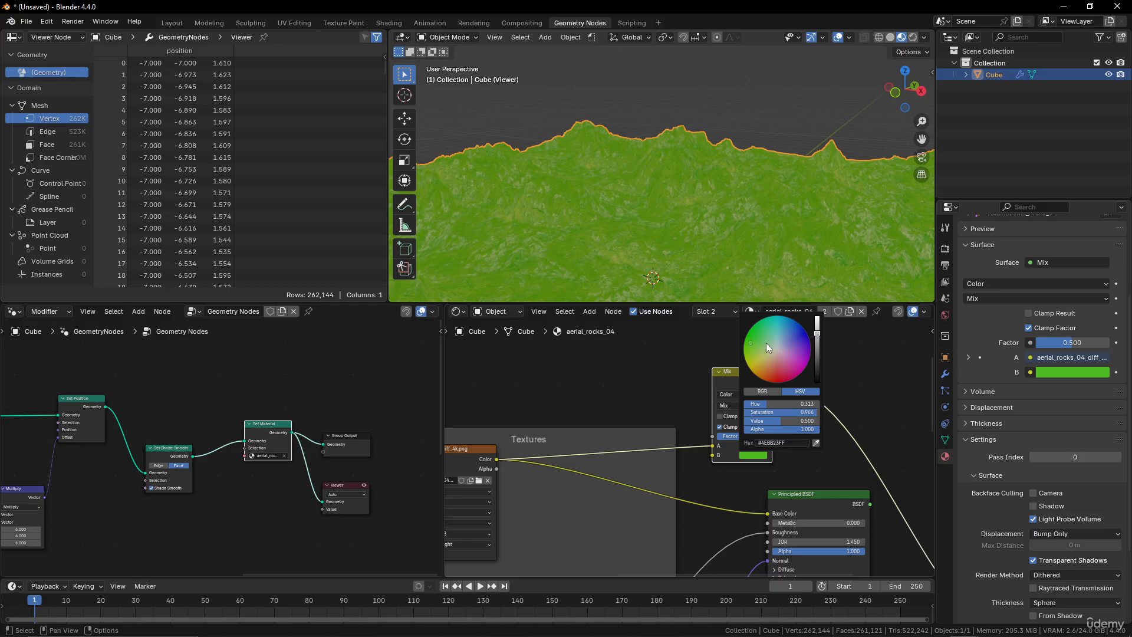
{"action": "left_click_drag", "start_coordinate": [820, 344], "coordinate": [818, 358]}
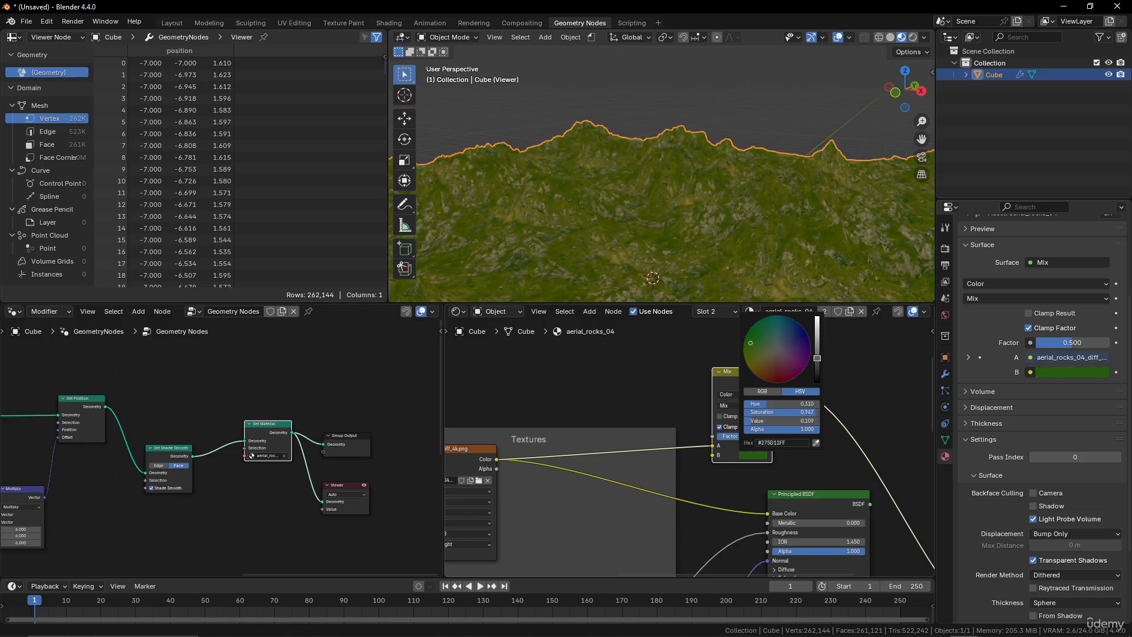
{"action": "left_click_drag", "start_coordinate": [731, 443], "coordinate": [757, 442]}
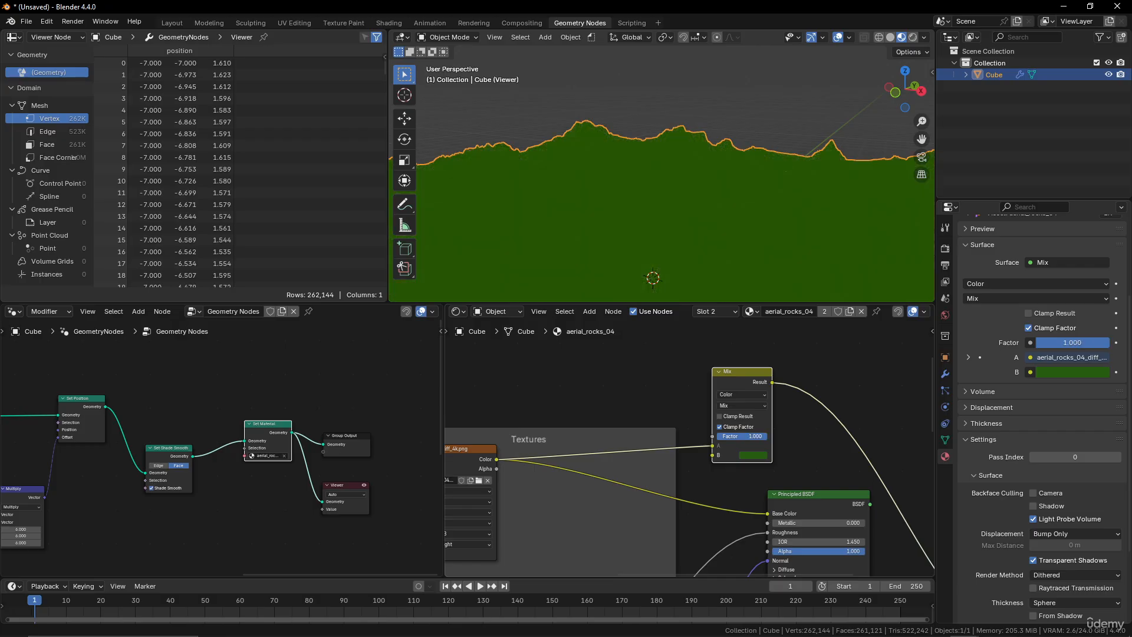
Connect the Color Ramp's Color output to the Mix node's Factor input.
{"action": "scroll", "coordinate": [656, 380], "scroll_direction": "down", "scroll_amount": 3}
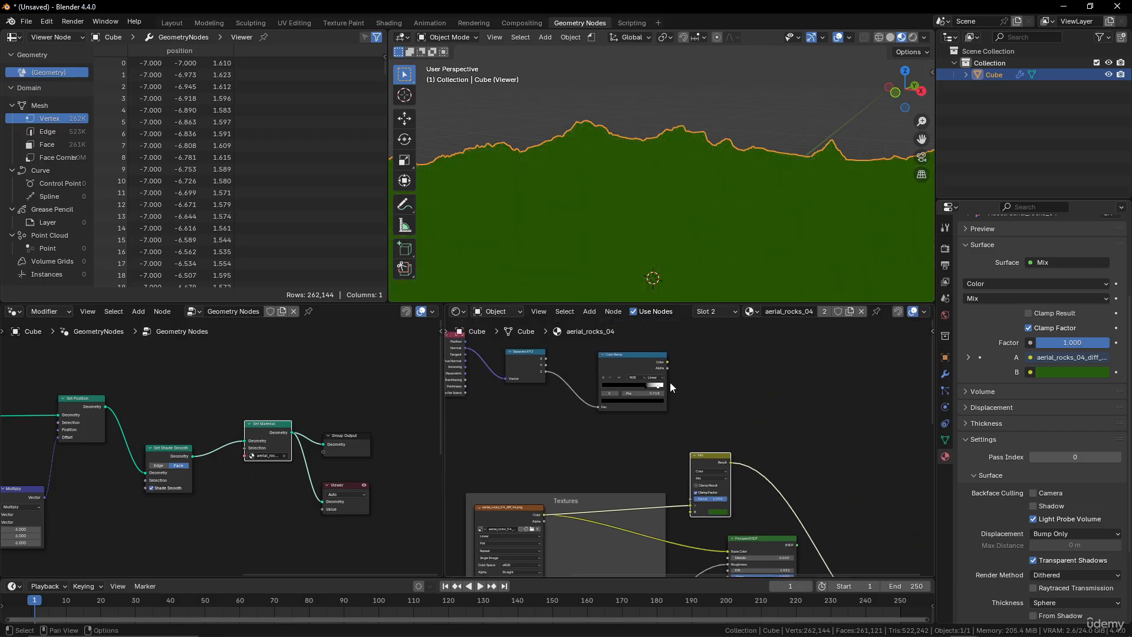
{"action": "left_click_drag", "start_coordinate": [653, 490], "coordinate": [691, 499]}
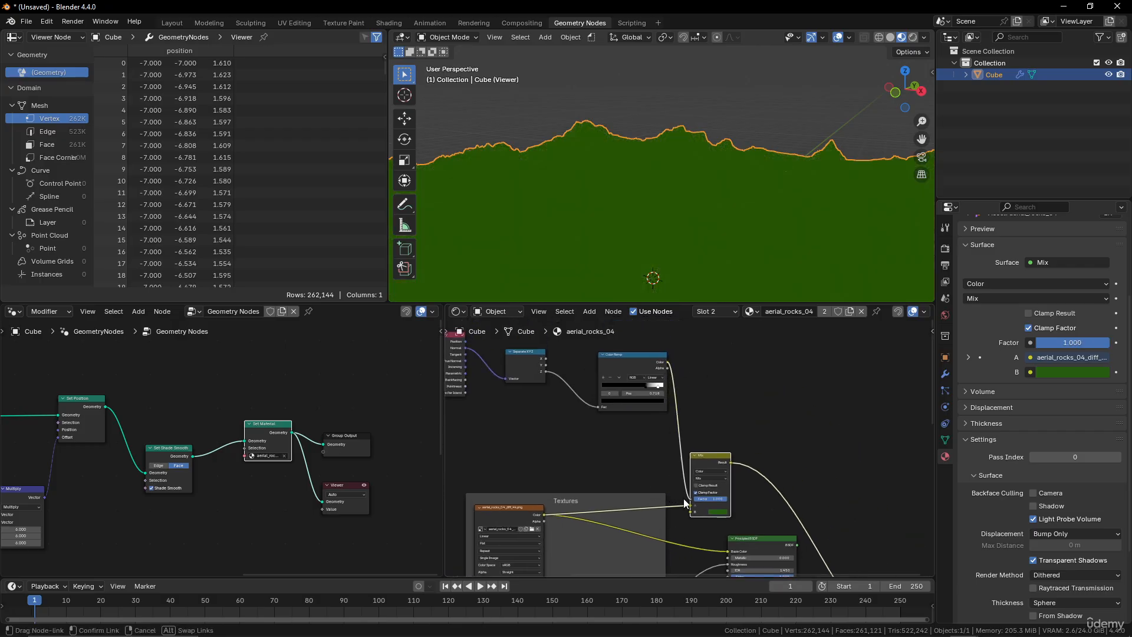
{"action": "middle_click_drag", "start_coordinate": [726, 254], "coordinate": [734, 213]}
Set the Color Ramp's white stop color to a grey with Value 0.529.
{"action": "scroll", "coordinate": [752, 205], "scroll_direction": "up", "scroll_amount": 2}
{"action": "scroll", "coordinate": [668, 401], "scroll_direction": "up", "scroll_amount": 2}
{"action": "scroll", "coordinate": [752, 229], "scroll_direction": "up", "scroll_amount": 2}
{"action": "scroll", "coordinate": [744, 190], "scroll_direction": "up", "scroll_amount": 1}
{"action": "scroll", "coordinate": [744, 190], "scroll_direction": "up", "scroll_amount": 1}
{"action": "scroll", "coordinate": [705, 380], "scroll_direction": "up", "scroll_amount": 2}
{"action": "middle_click_drag", "start_coordinate": [706, 380], "coordinate": [708, 401]}
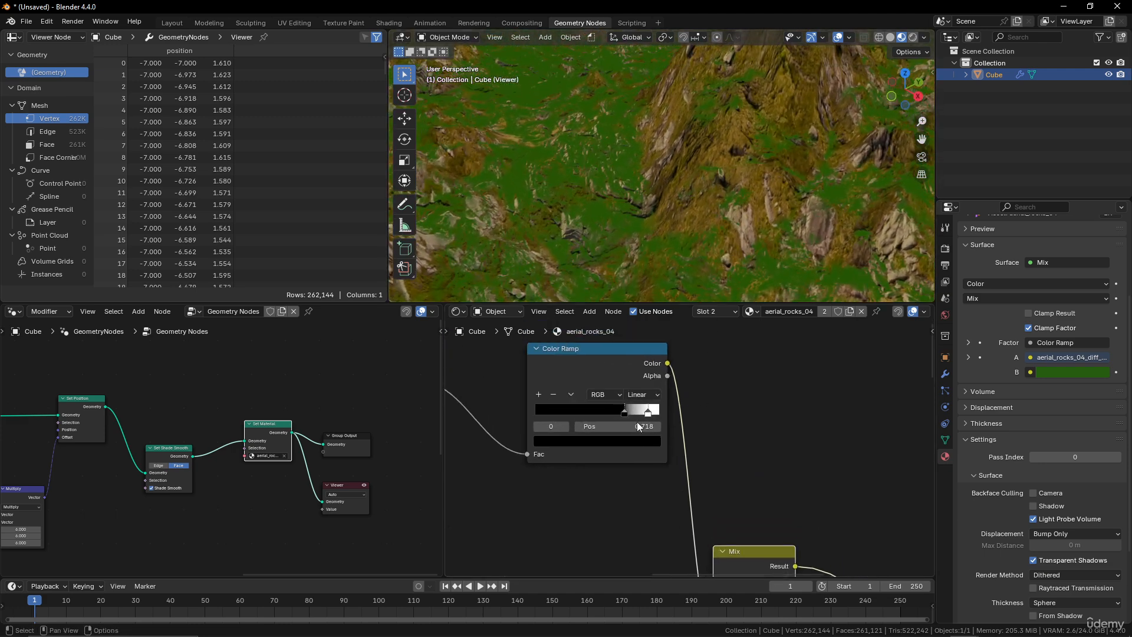
{"action": "left_click", "coordinate": [648, 415]}
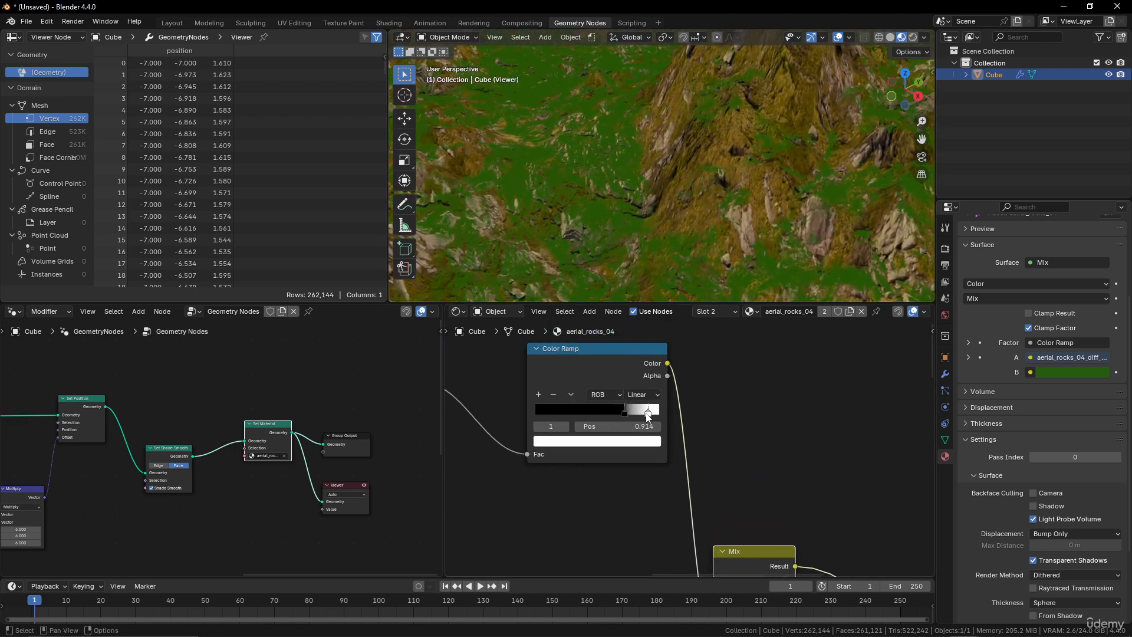
{"action": "left_click", "coordinate": [646, 442]}
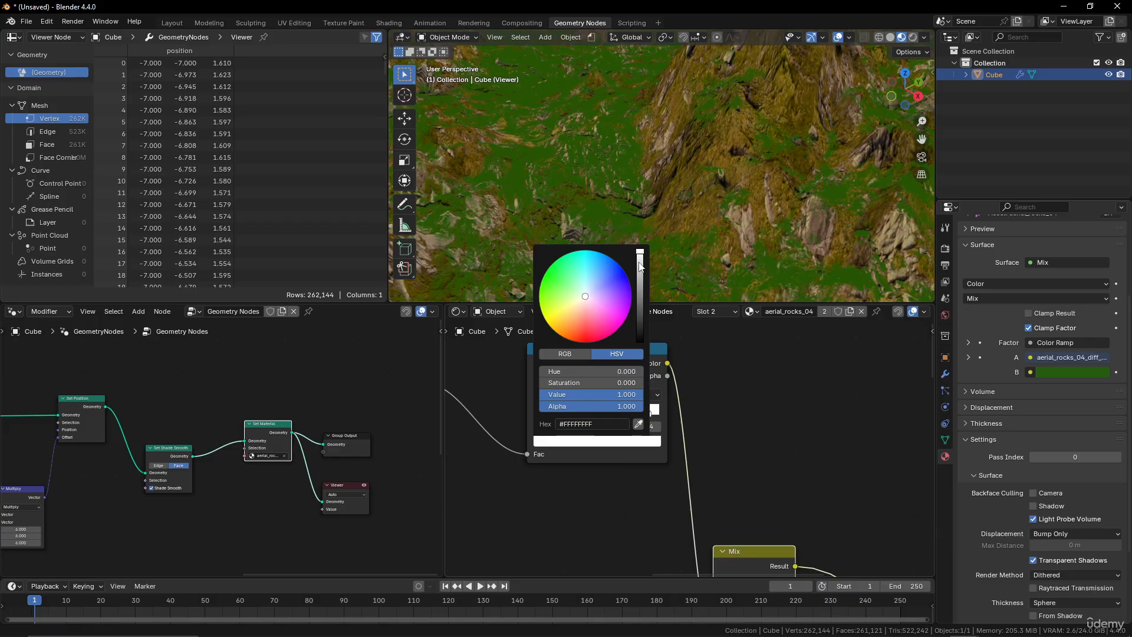
{"action": "left_click_drag", "start_coordinate": [640, 263], "coordinate": [640, 272]}
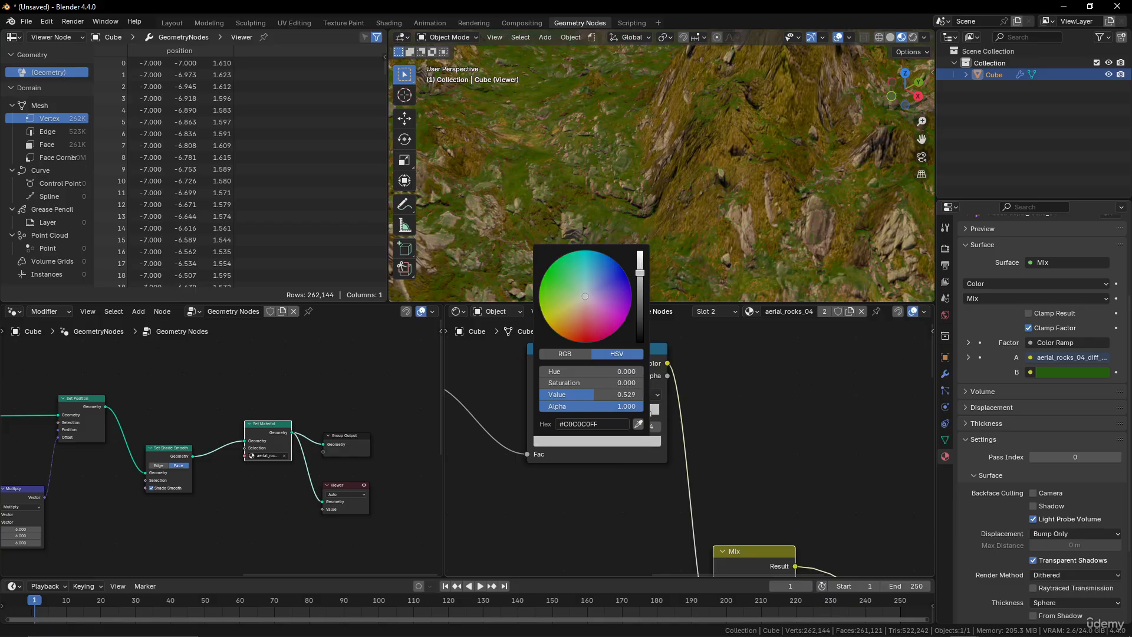
Move the Color Ramp's black stop to about 0.68.
{"action": "scroll", "coordinate": [807, 165], "scroll_direction": "down", "scroll_amount": 2}
{"action": "middle_click_drag", "start_coordinate": [807, 165], "coordinate": [740, 250]}
{"action": "scroll", "coordinate": [723, 171], "scroll_direction": "down", "scroll_amount": 5}
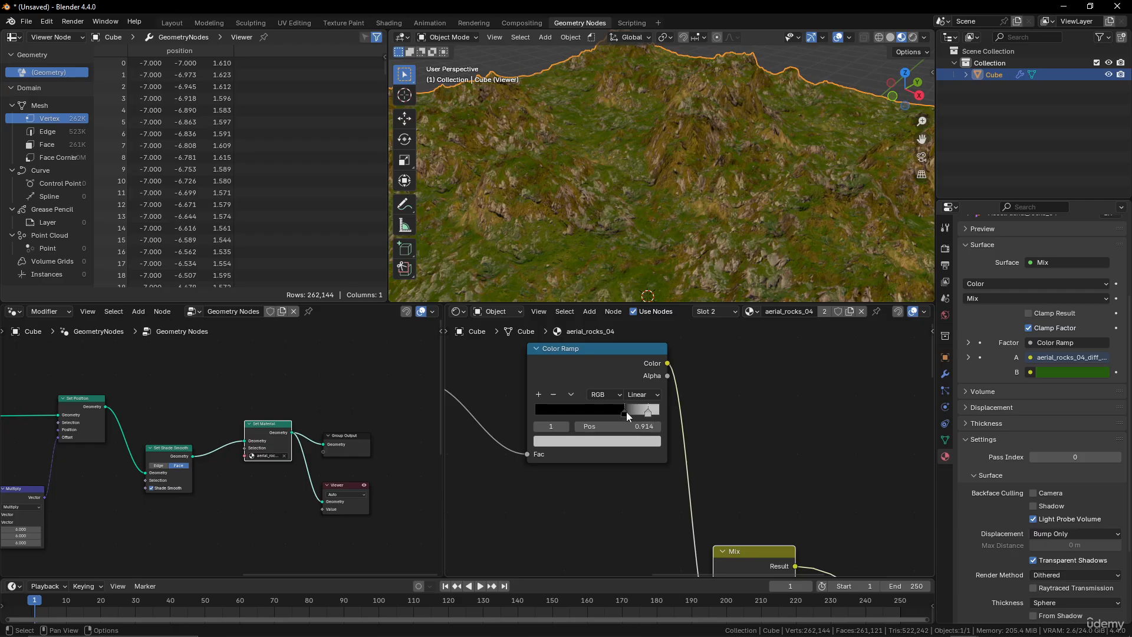
{"action": "left_click_drag", "start_coordinate": [624, 412], "coordinate": [539, 413]}
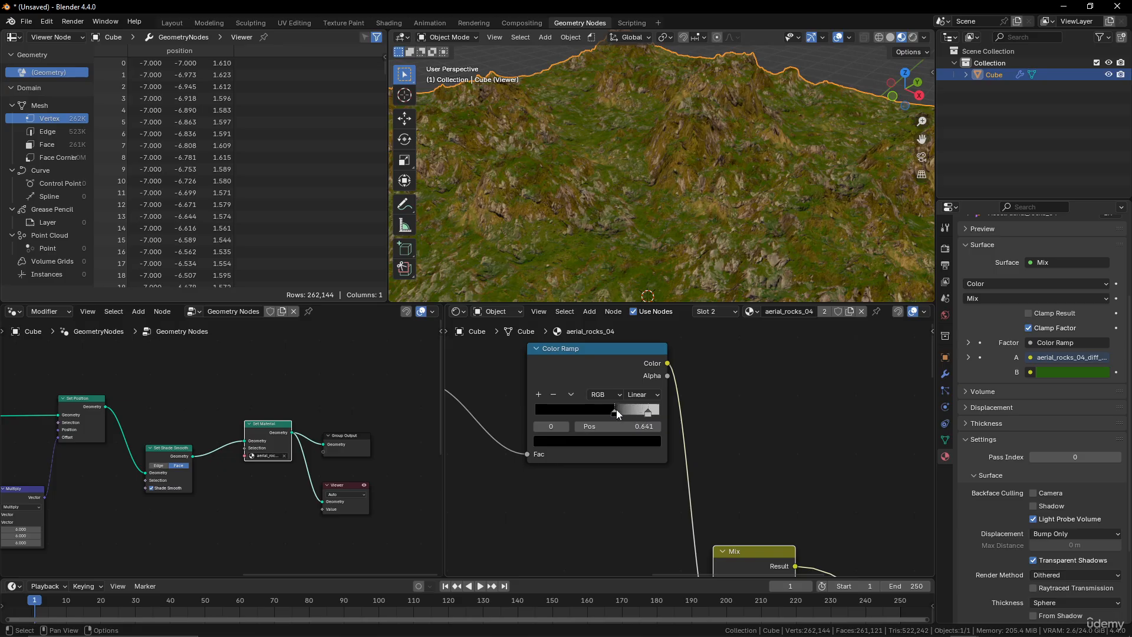
Orbit the viewport and pan the node editor to examine the green grass mask on the terrain.
{"action": "middle_click_drag", "start_coordinate": [658, 283], "coordinate": [663, 182]}
{"action": "scroll", "coordinate": [702, 433], "scroll_direction": "down", "scroll_amount": 6}
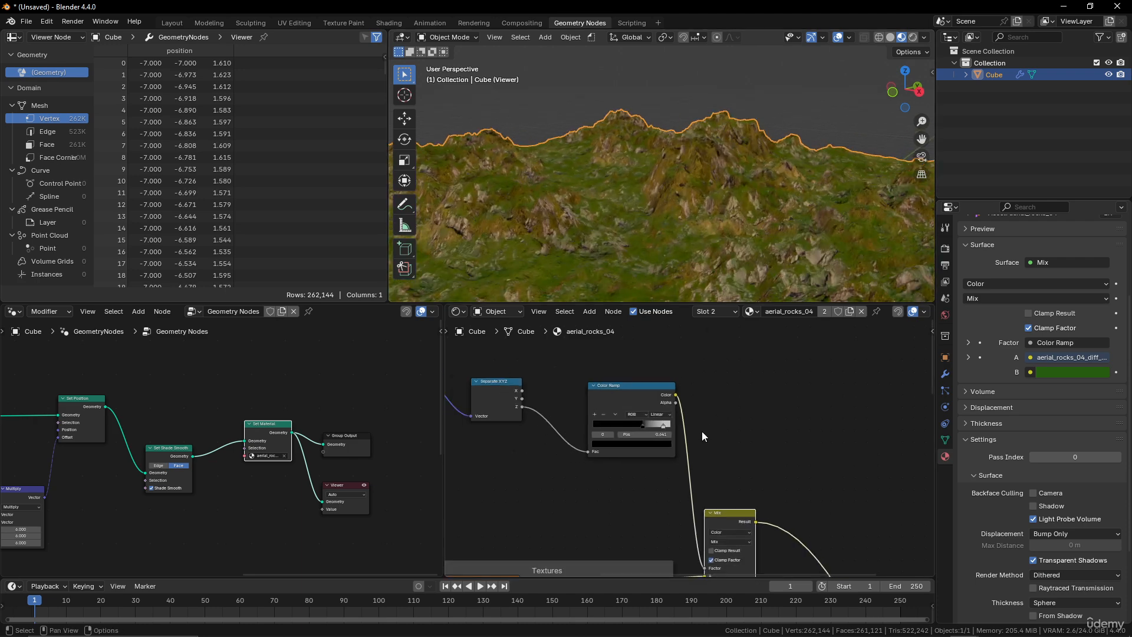
{"action": "middle_click_drag", "start_coordinate": [679, 398], "coordinate": [722, 444]}
{"action": "left_click_drag", "start_coordinate": [680, 437], "coordinate": [656, 457]}
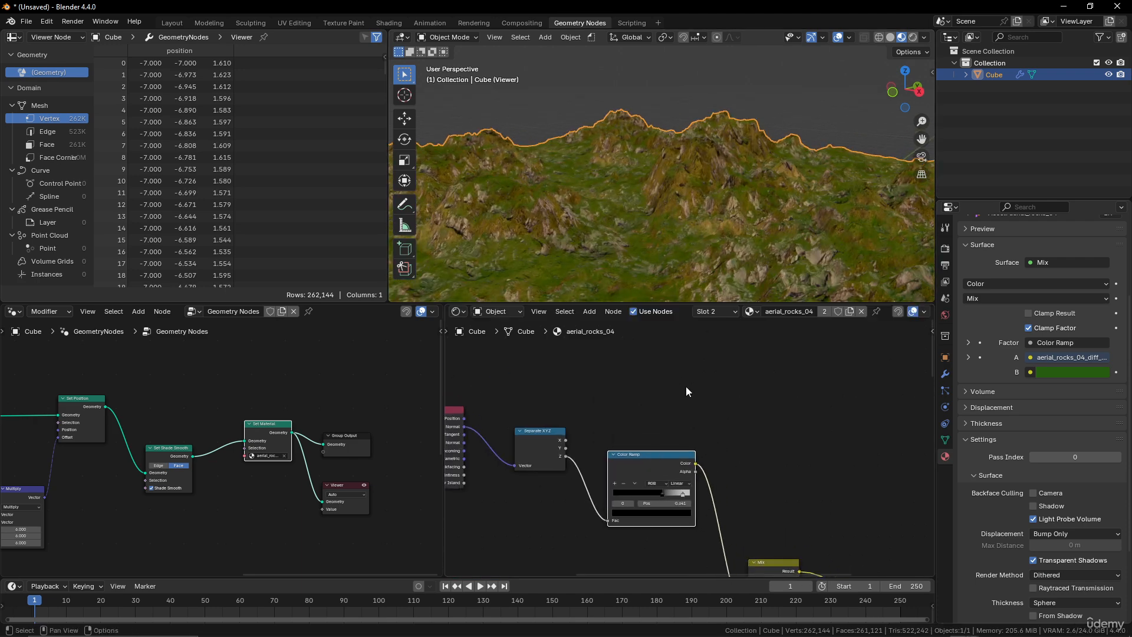
{"action": "middle_click_drag", "start_coordinate": [678, 200], "coordinate": [719, 184]}
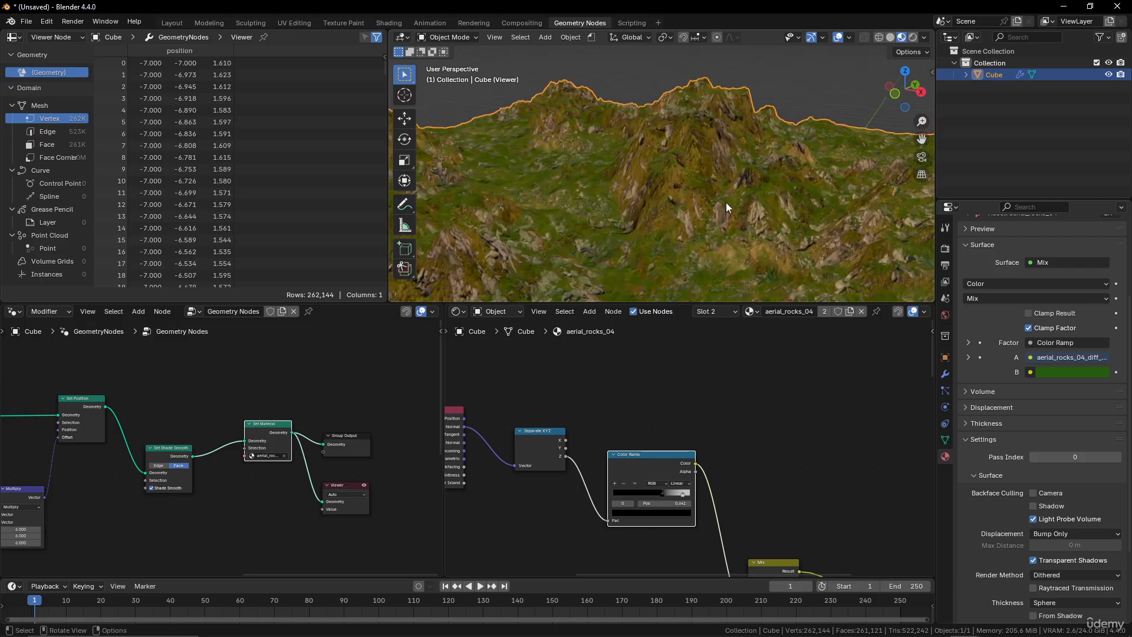
{"action": "scroll", "coordinate": [685, 418], "scroll_direction": "down", "scroll_amount": 2}
{"action": "scroll", "coordinate": [686, 417], "scroll_direction": "up", "scroll_amount": 3}
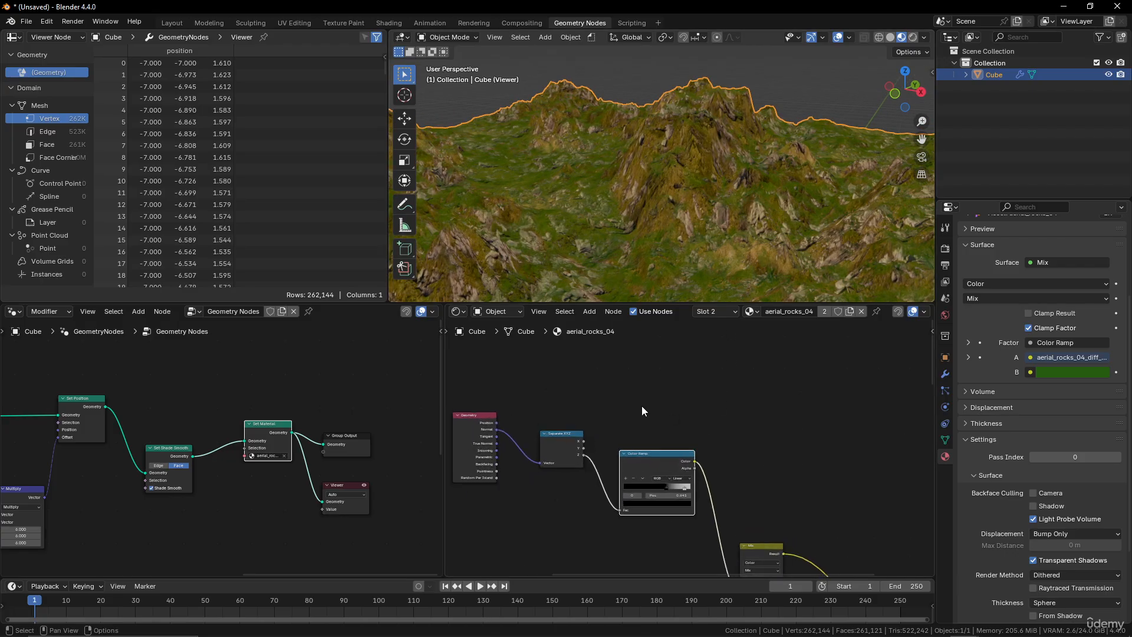
{"action": "middle_click_drag", "start_coordinate": [641, 405], "coordinate": [716, 407]}
Duplicate the Geometry input node above the original and preview its Position output on the surface.
{"action": "left_click", "coordinate": [555, 419]}
{"action": "middle_click_drag", "start_coordinate": [621, 403], "coordinate": [605, 438]}
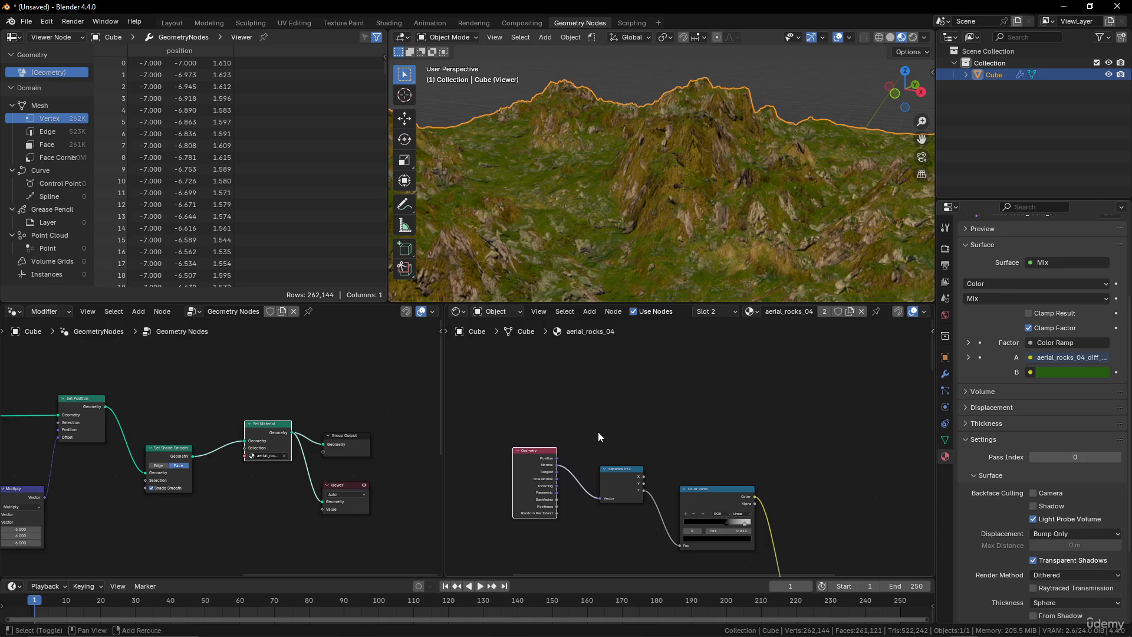
{"action": "key", "text": "shift+d"}
{"action": "left_click", "coordinate": [607, 352]}
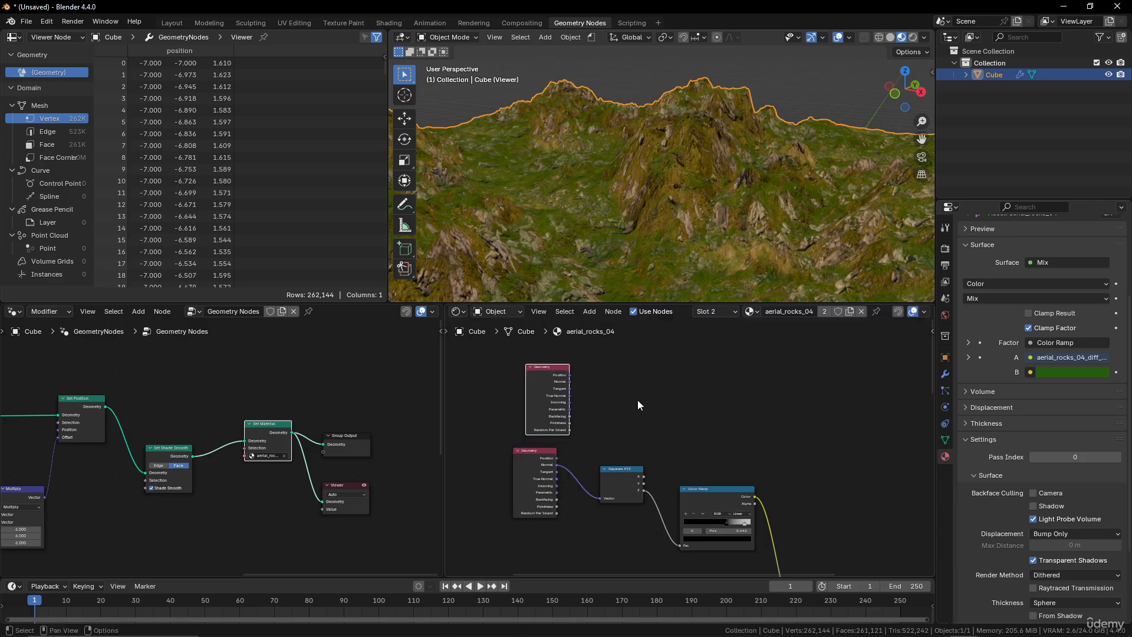
{"action": "scroll", "coordinate": [692, 417], "scroll_direction": "up", "scroll_amount": 2}
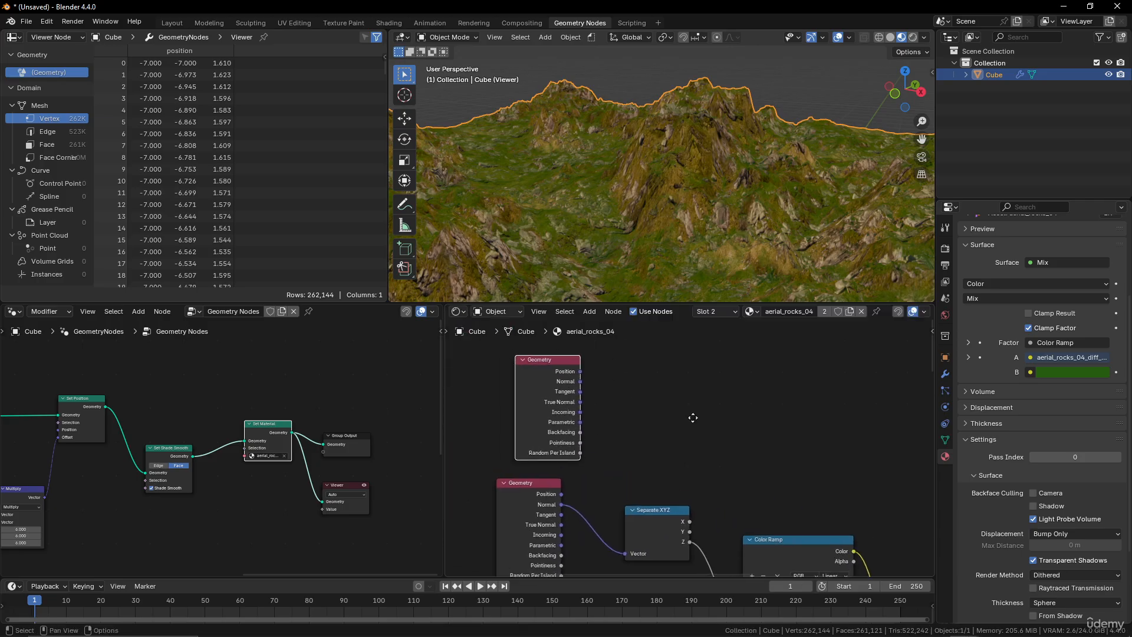
{"action": "left_click", "coordinate": [563, 362], "text": "ctrl+shift"}
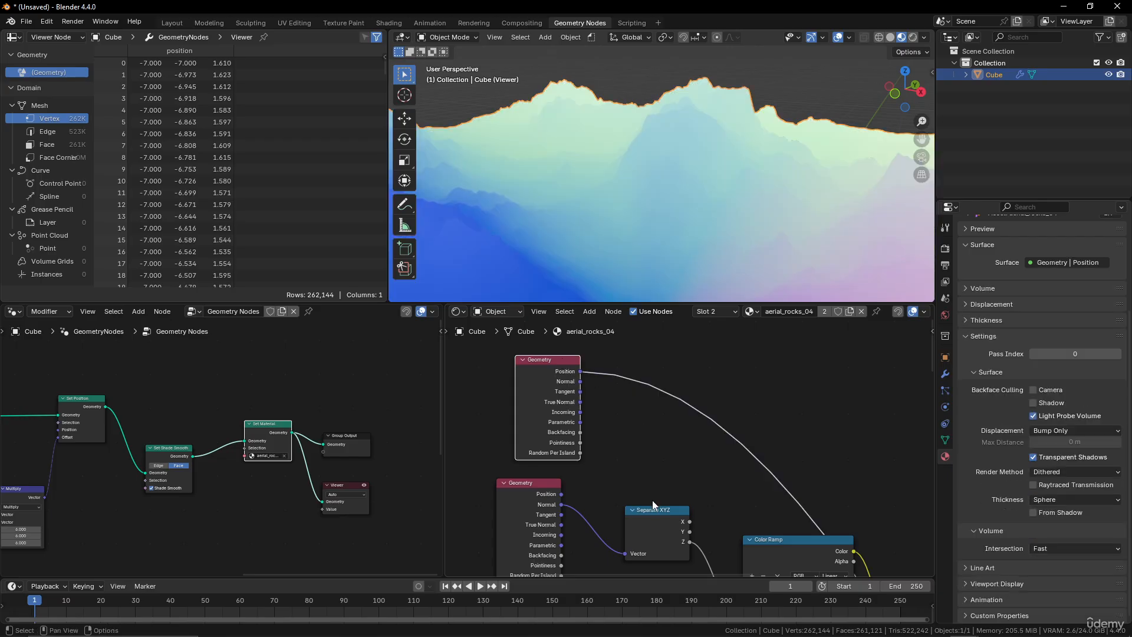
Duplicate the Separate XYZ node onto the Position output and preview its Z output.
{"action": "key", "text": "shift+d"}
{"action": "left_click", "coordinate": [639, 356]}
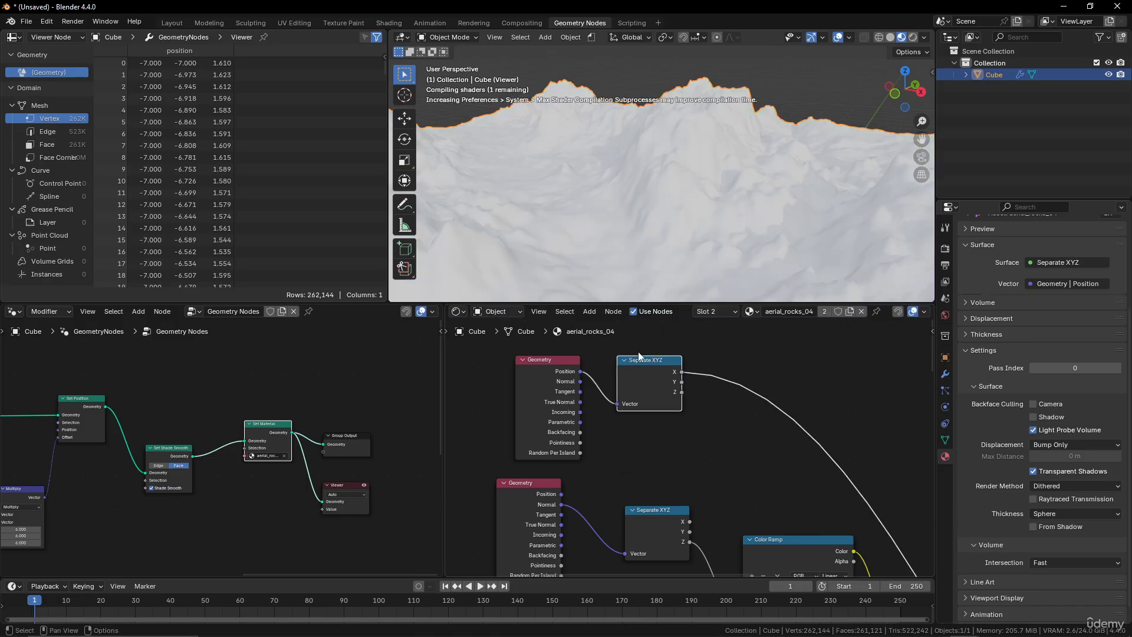
{"action": "left_click", "coordinate": [673, 366], "text": "ctrl+shift"}
{"action": "left_click", "coordinate": [672, 368], "text": "ctrl+shift"}
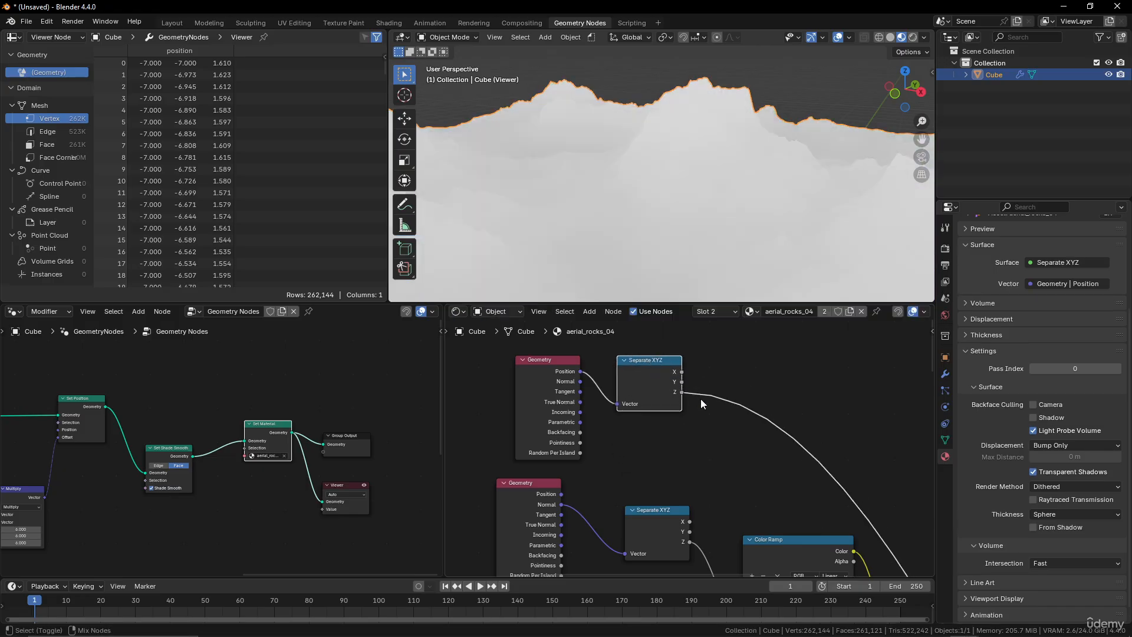
Add a Math node after the Z output and set its operation to Multiply.
{"action": "scroll", "coordinate": [704, 188], "scroll_direction": "down", "scroll_amount": 9}
{"action": "mouse_move", "coordinate": [699, 192]}
{"action": "middle_mouse_down"}
{"action": "mouse_move", "coordinate": [717, 234]}
{"action": "mouse_move", "coordinate": [657, 230]}
{"action": "mouse_move", "coordinate": [681, 191]}
{"action": "middle_mouse_up"}
{"action": "scroll", "coordinate": [716, 235], "scroll_direction": "up", "scroll_amount": 4}
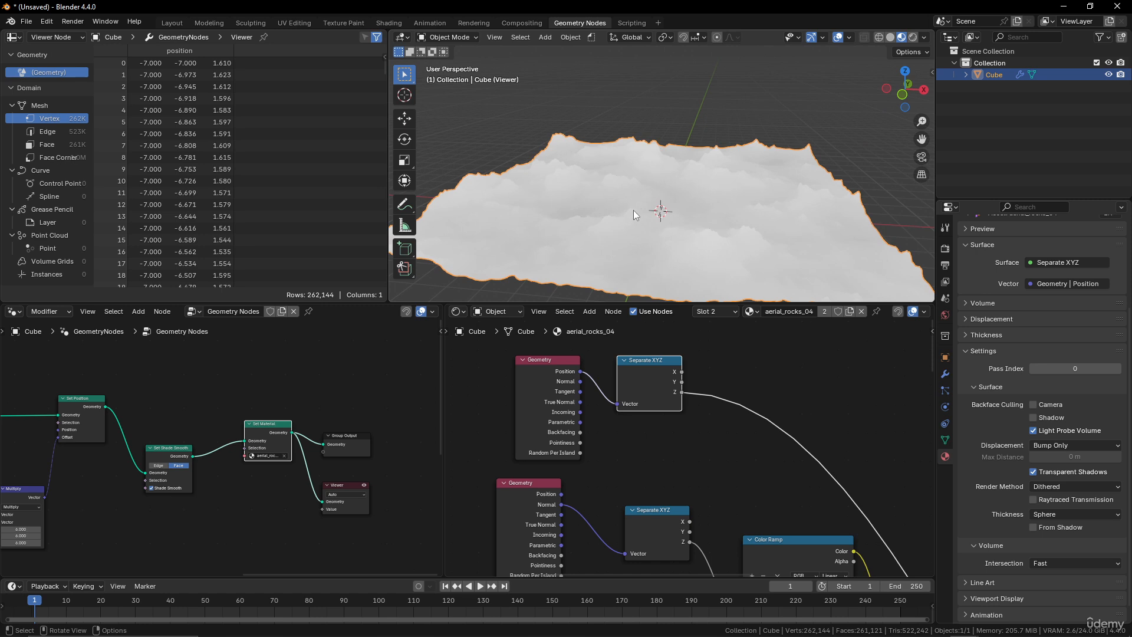
{"action": "middle_click_drag", "start_coordinate": [633, 210], "coordinate": [715, 197]}
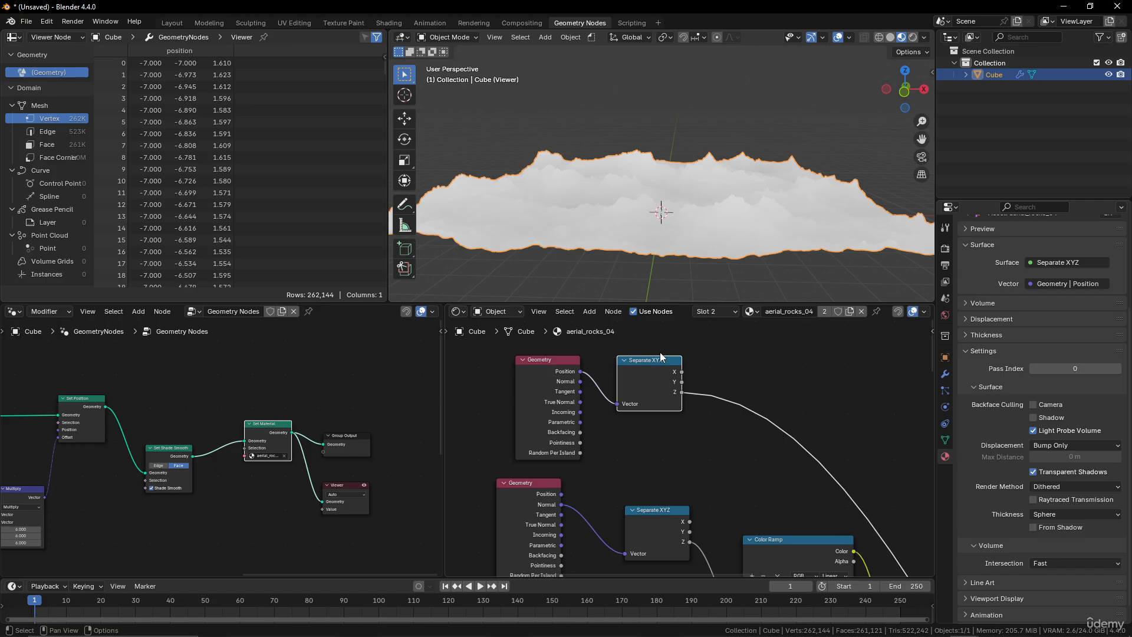
{"action": "key", "text": "shift+a"}
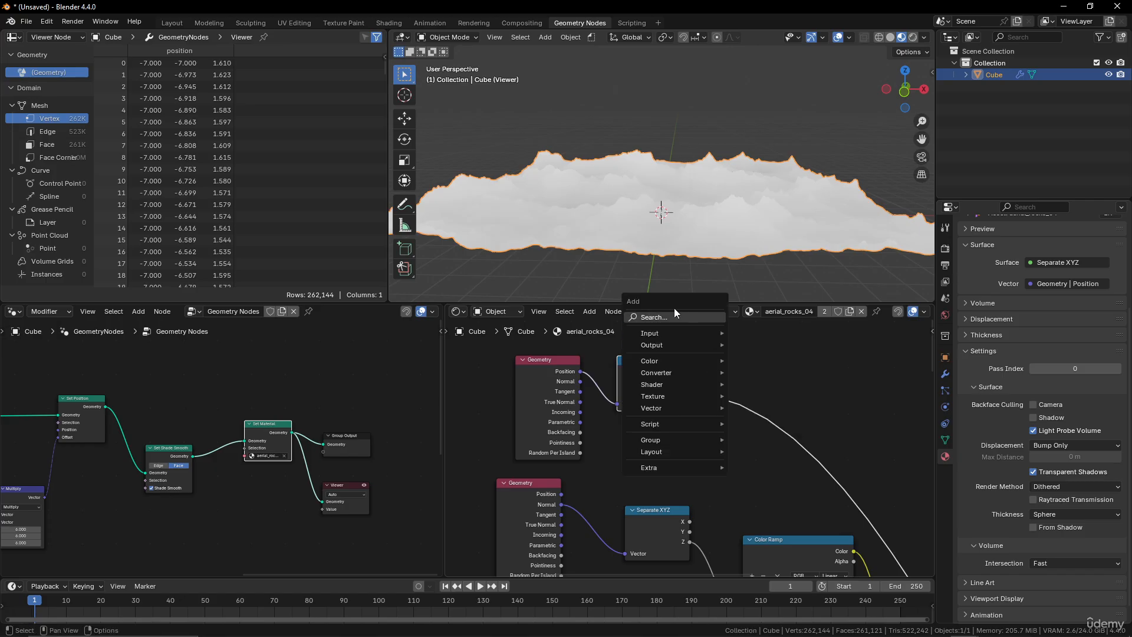
{"action": "type", "text": "mul"}
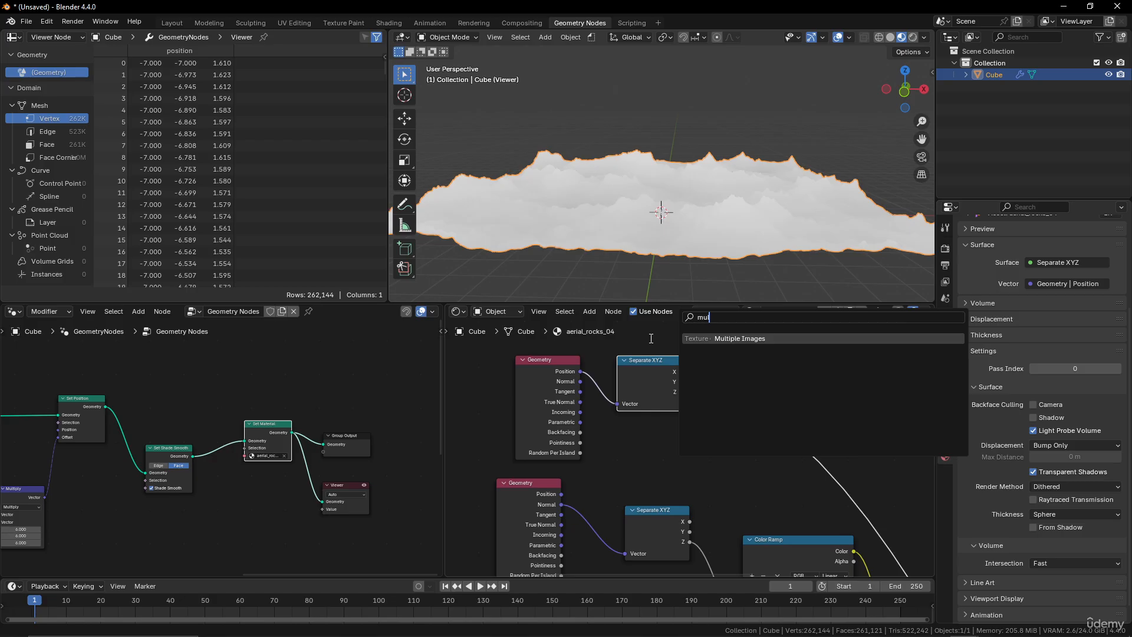
{"action": "key", "text": "BackSpace"}
{"action": "key", "text": "BackSpace"}
{"action": "key", "text": "BackSpace"}
{"action": "type", "text": "math"}
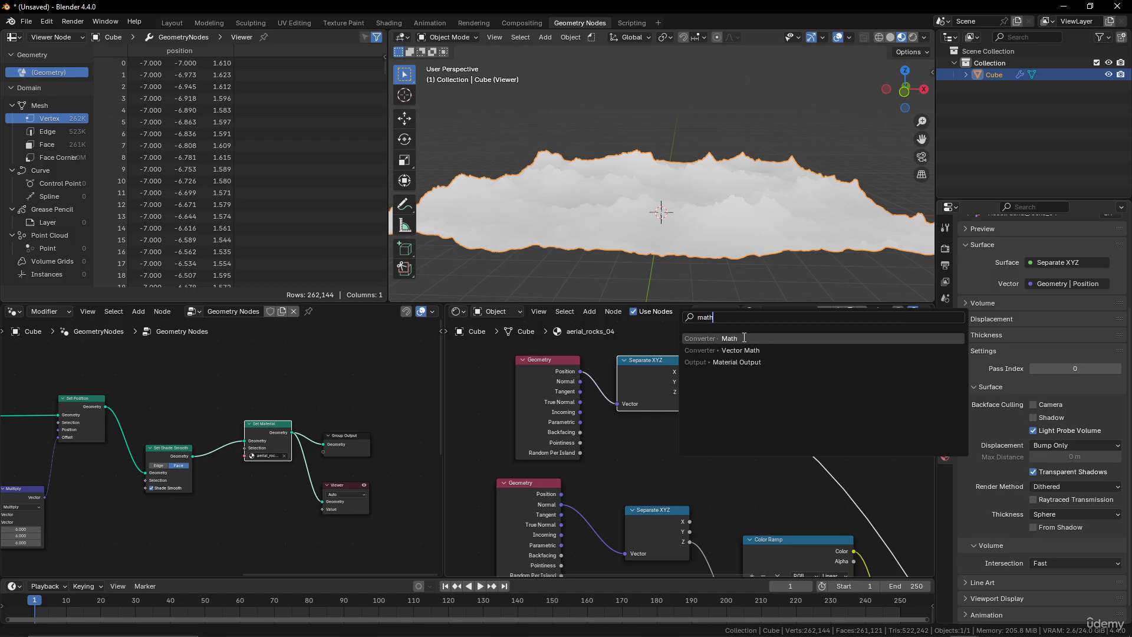
{"action": "left_click", "coordinate": [745, 338]}
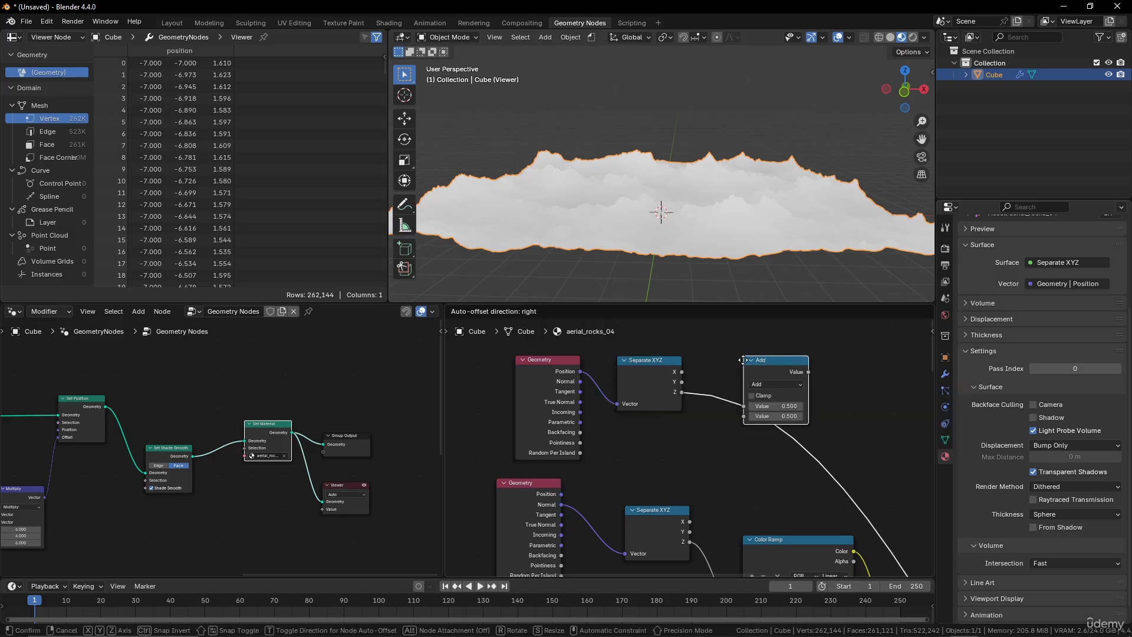
{"action": "left_click", "coordinate": [743, 380]}
{"action": "left_click", "coordinate": [766, 397]}
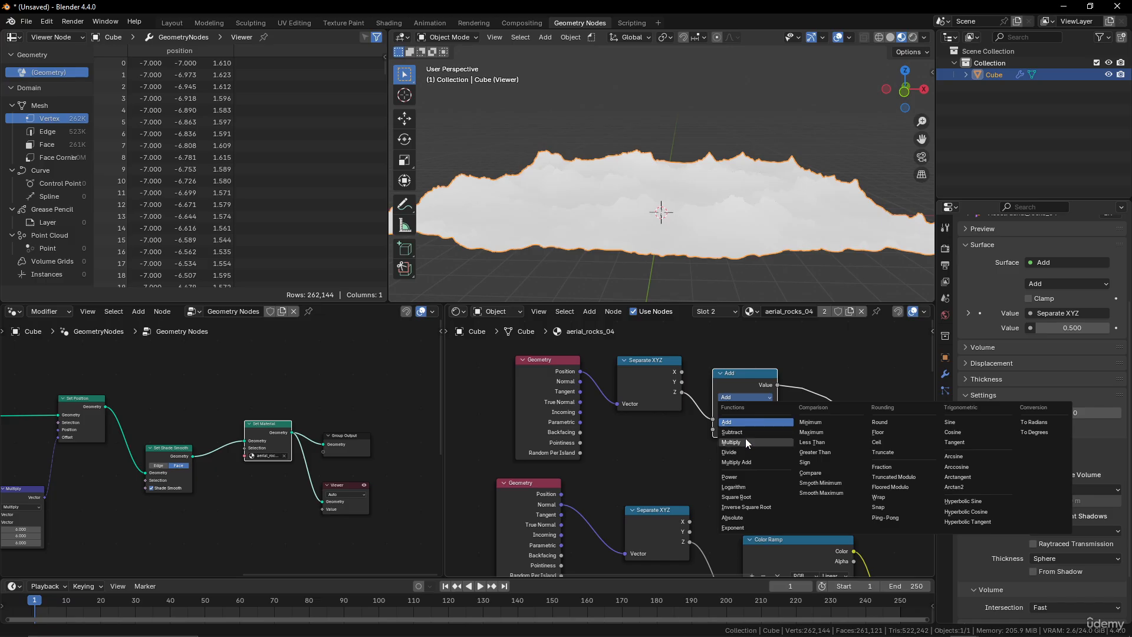
{"action": "left_click", "coordinate": [745, 442]}
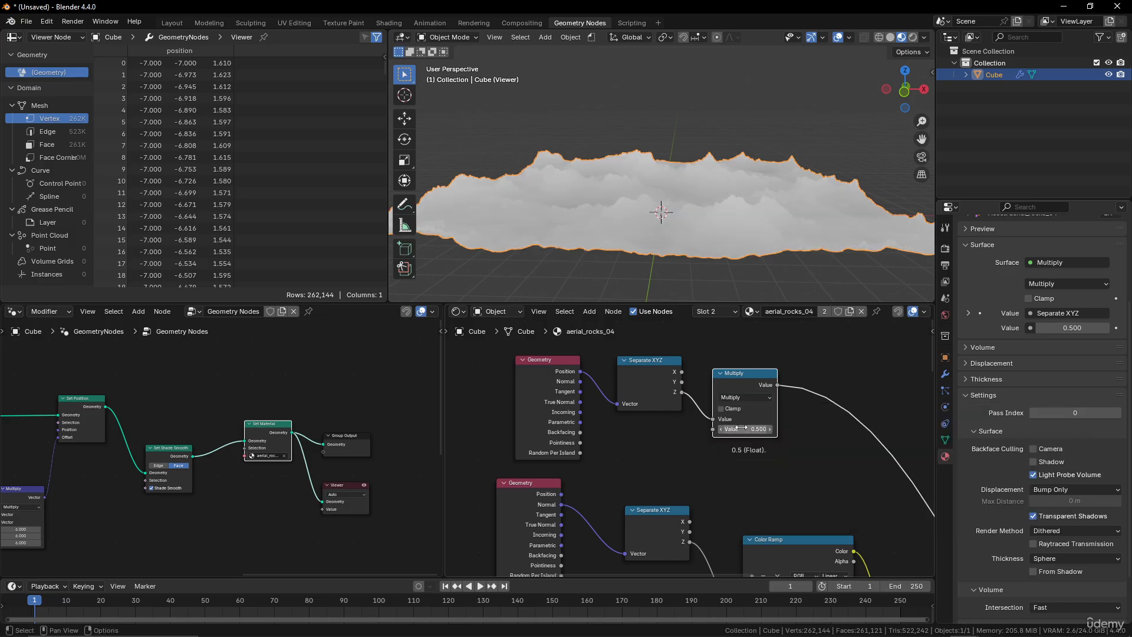
Set the Multiply node's second value to 0.15.
{"action": "left_click_drag", "start_coordinate": [740, 428], "coordinate": [724, 429]}
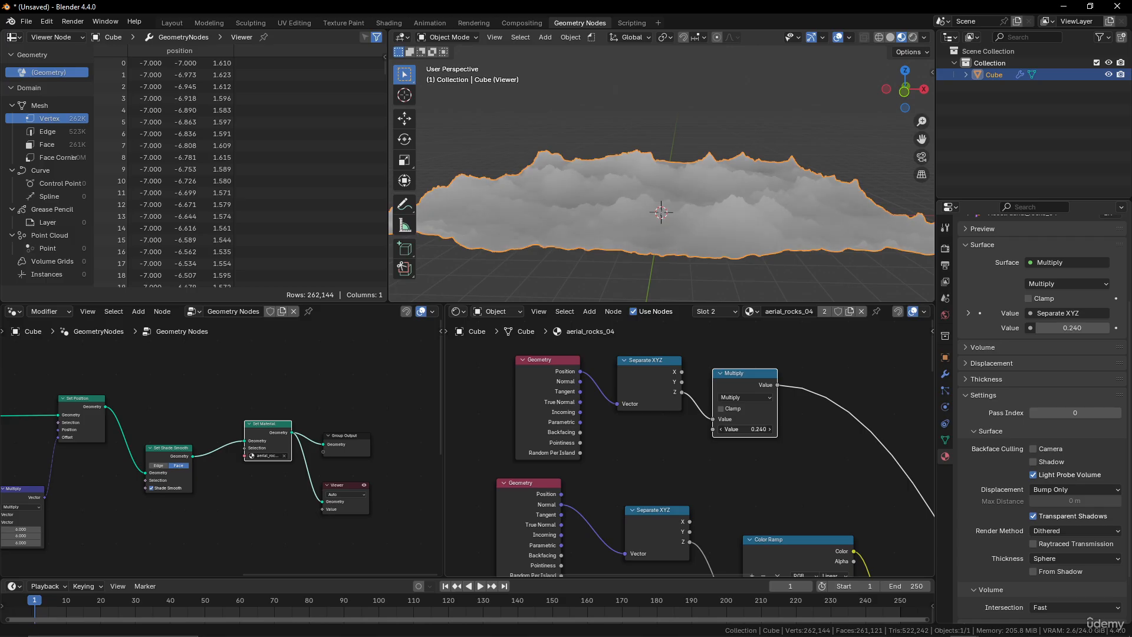
{"action": "middle_click_drag", "start_coordinate": [717, 283], "coordinate": [732, 238]}
{"action": "left_click_drag", "start_coordinate": [745, 429], "coordinate": [734, 429]}
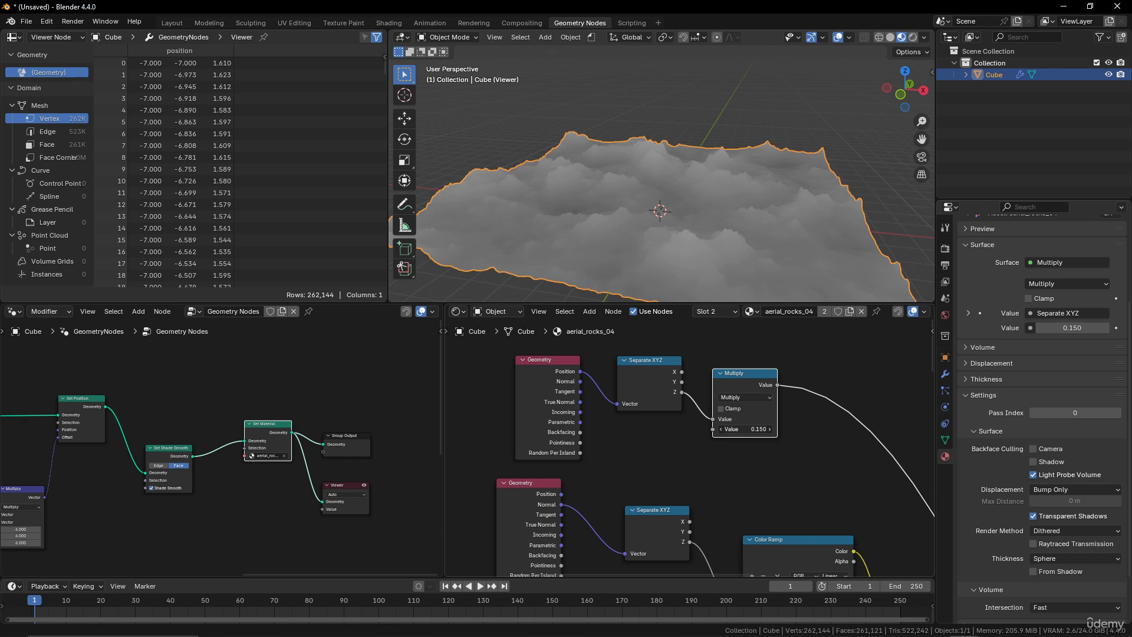
Add a Color Ramp node after the Multiply node's output.
{"action": "scroll", "coordinate": [753, 428], "scroll_direction": "down", "scroll_amount": 2}
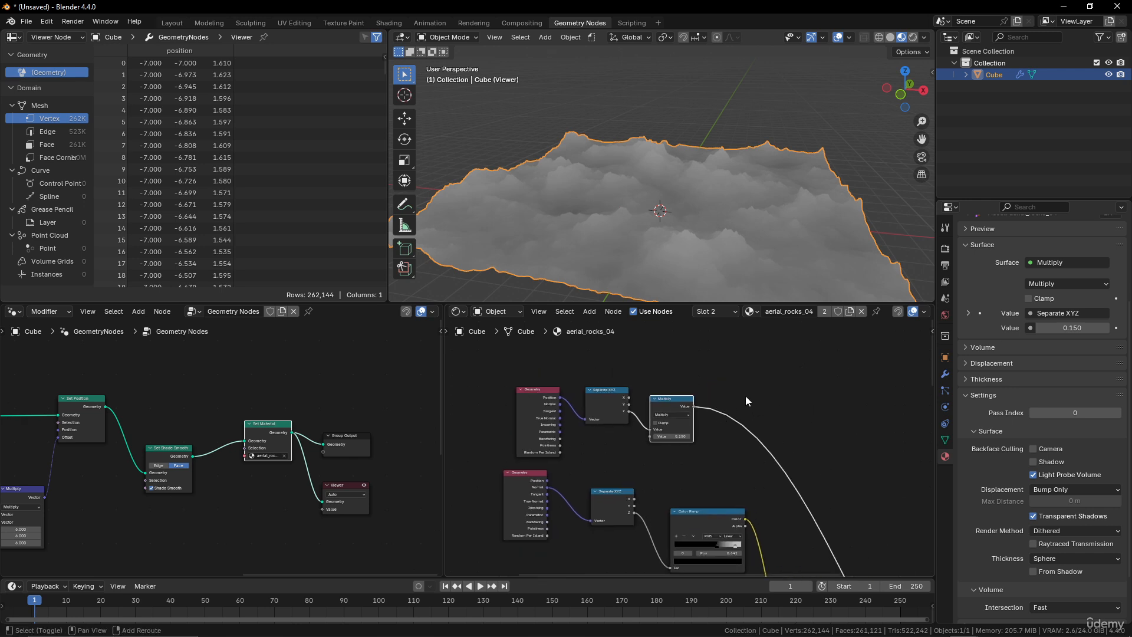
{"action": "key", "text": "shift+a"}
{"action": "type", "text": "c"}
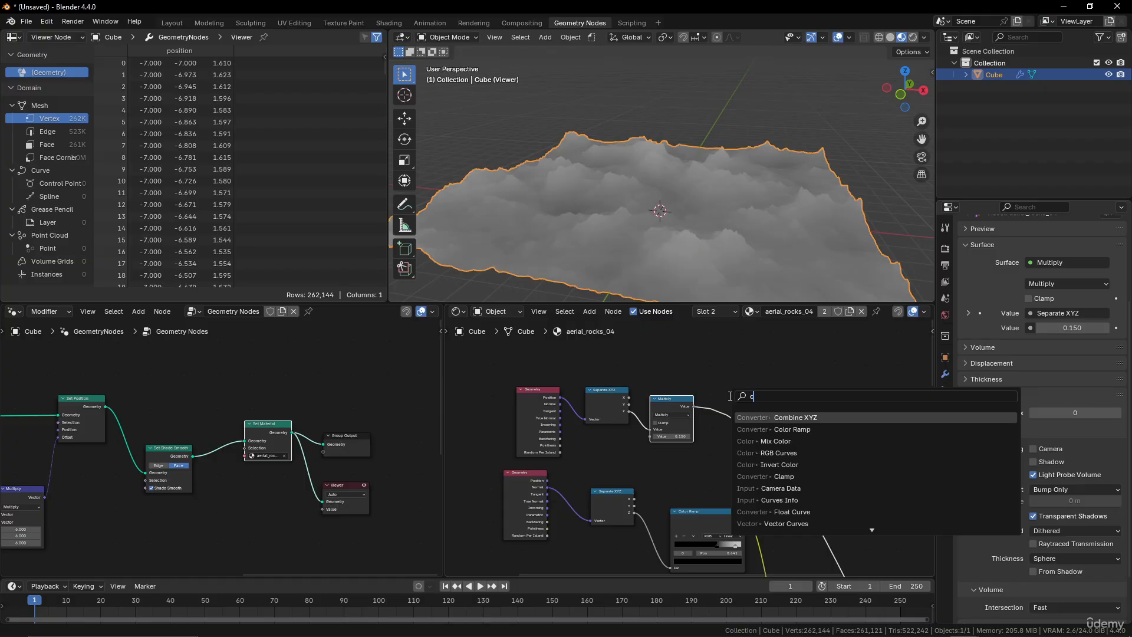
{"action": "type", "text": "olo"}
{"action": "key", "text": "Down"}
{"action": "key", "text": "Return"}
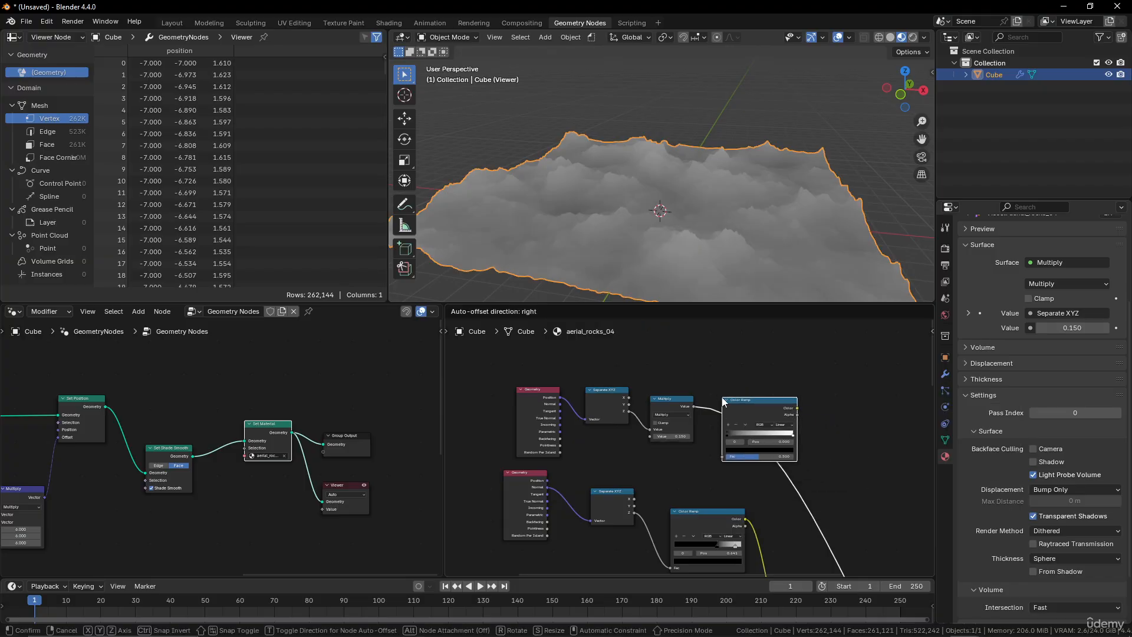
{"action": "left_click", "coordinate": [724, 401]}
Move the new Color Ramp's black stop to about 0.16 and its white stop to about 0.62.
{"action": "scroll", "coordinate": [719, 413], "scroll_direction": "up", "scroll_amount": 2}
{"action": "left_click_drag", "start_coordinate": [689, 430], "coordinate": [699, 431]}
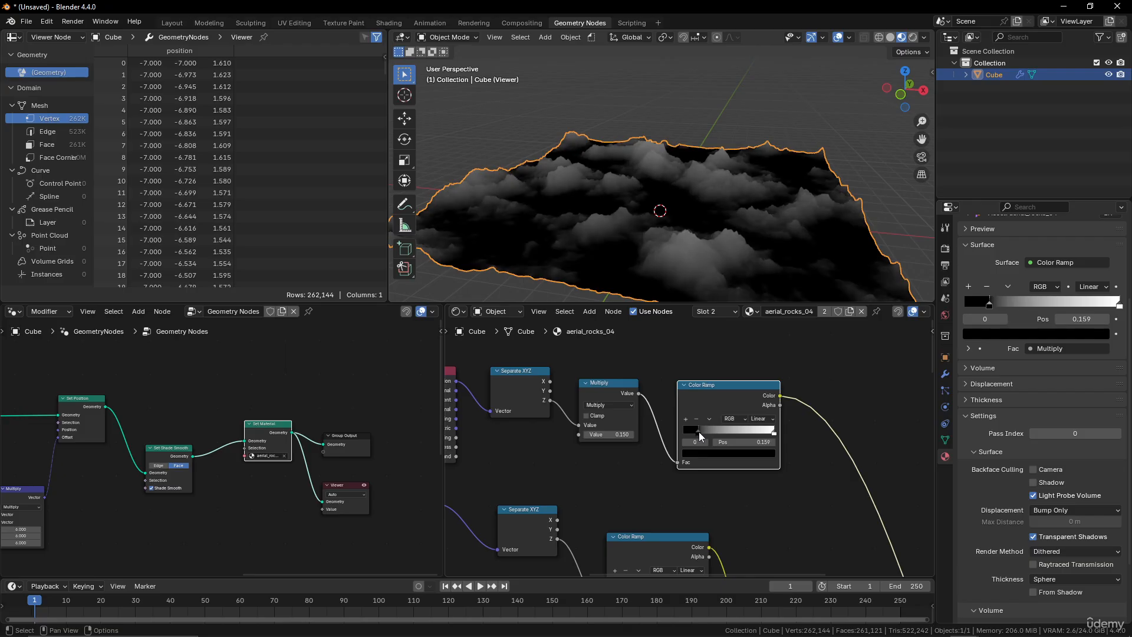
{"action": "middle_click_drag", "start_coordinate": [690, 166], "coordinate": [725, 154]}
{"action": "left_click_drag", "start_coordinate": [774, 433], "coordinate": [739, 430]}
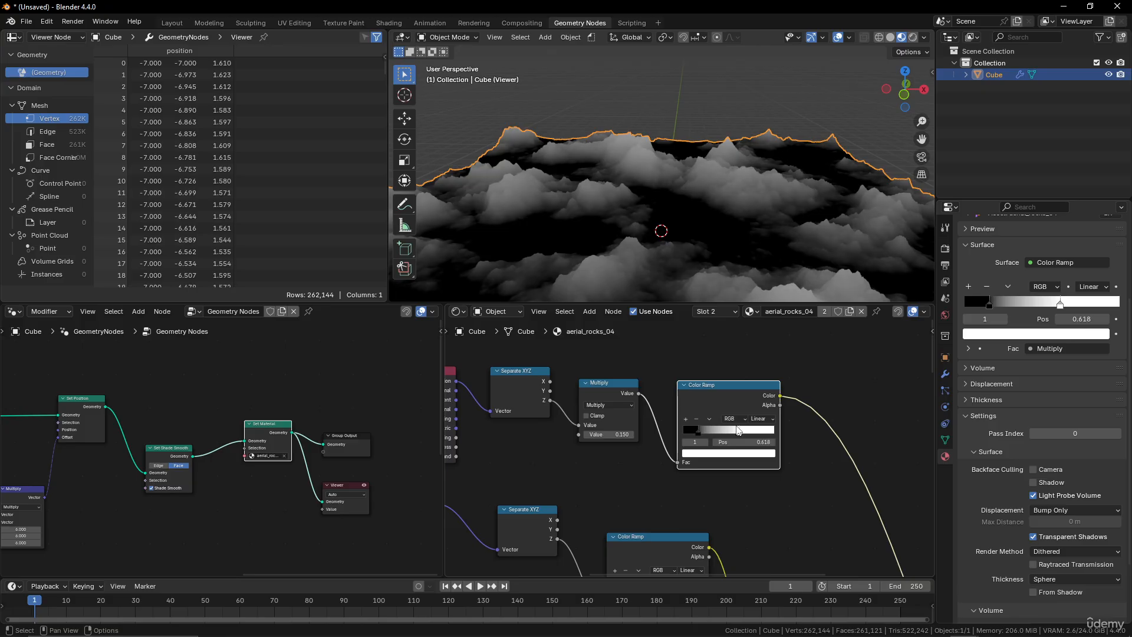
Preview the Mix node's result on the terrain surface again.
{"action": "scroll", "coordinate": [737, 249], "scroll_direction": "down", "scroll_amount": 5}
{"action": "scroll", "coordinate": [737, 244], "scroll_direction": "up", "scroll_amount": 4}
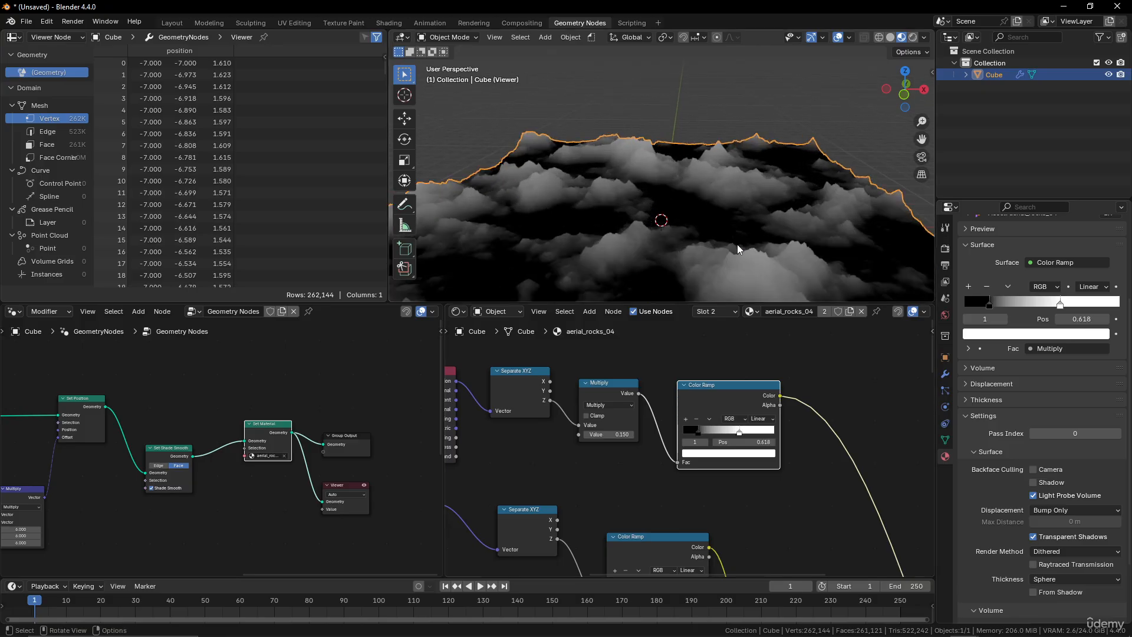
{"action": "scroll", "coordinate": [707, 436], "scroll_direction": "down", "scroll_amount": 4}
{"action": "middle_click_drag", "start_coordinate": [772, 472], "coordinate": [701, 380]}
{"action": "scroll", "coordinate": [727, 452], "scroll_direction": "down", "scroll_amount": 4}
{"action": "left_click_drag", "start_coordinate": [690, 463], "coordinate": [687, 446]}
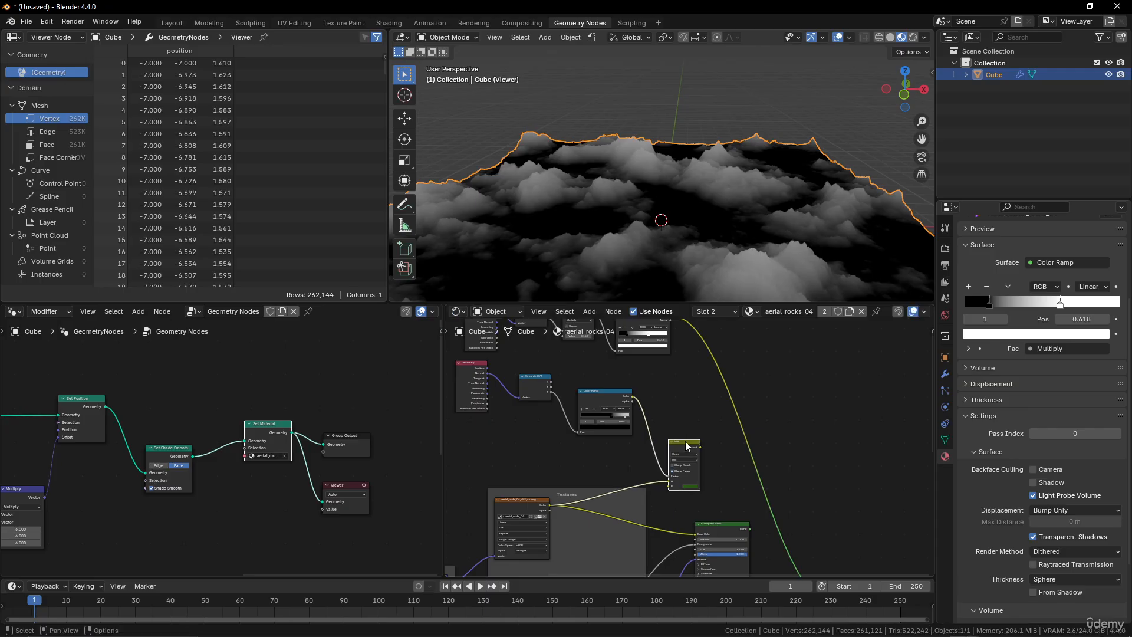
{"action": "left_click", "coordinate": [687, 446], "text": "ctrl+shift"}
{"action": "middle_click_drag", "start_coordinate": [734, 265], "coordinate": [741, 233]}
{"action": "middle_click_drag", "start_coordinate": [727, 363], "coordinate": [706, 401]}
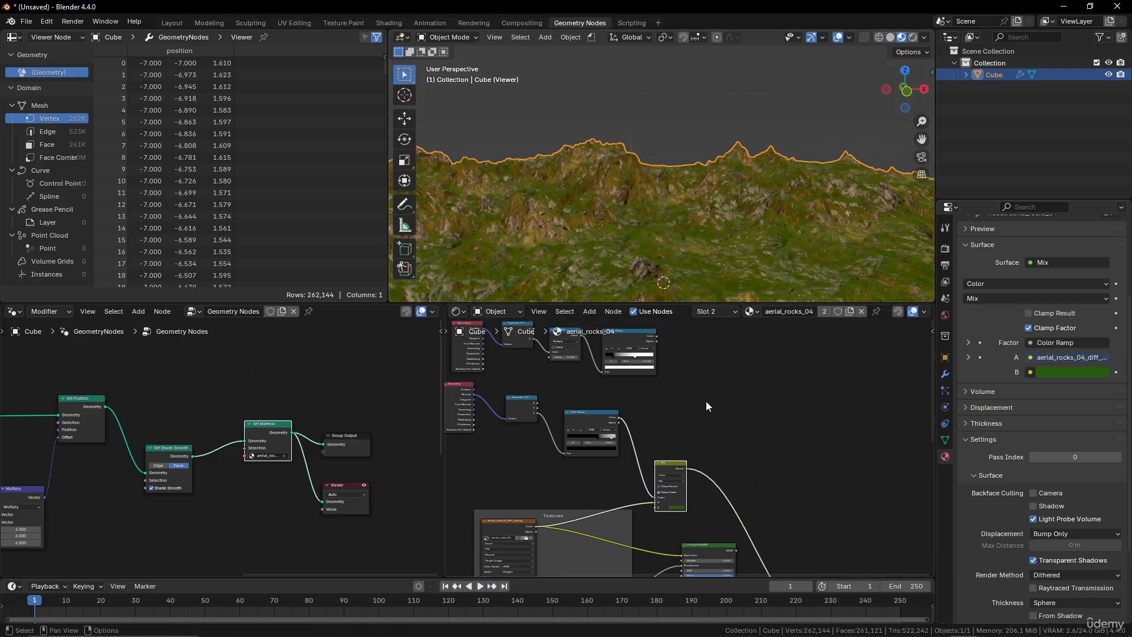
Add a Hue/Saturation/Value node after the Mix node's Result output.
{"action": "key", "text": "shift+a"}
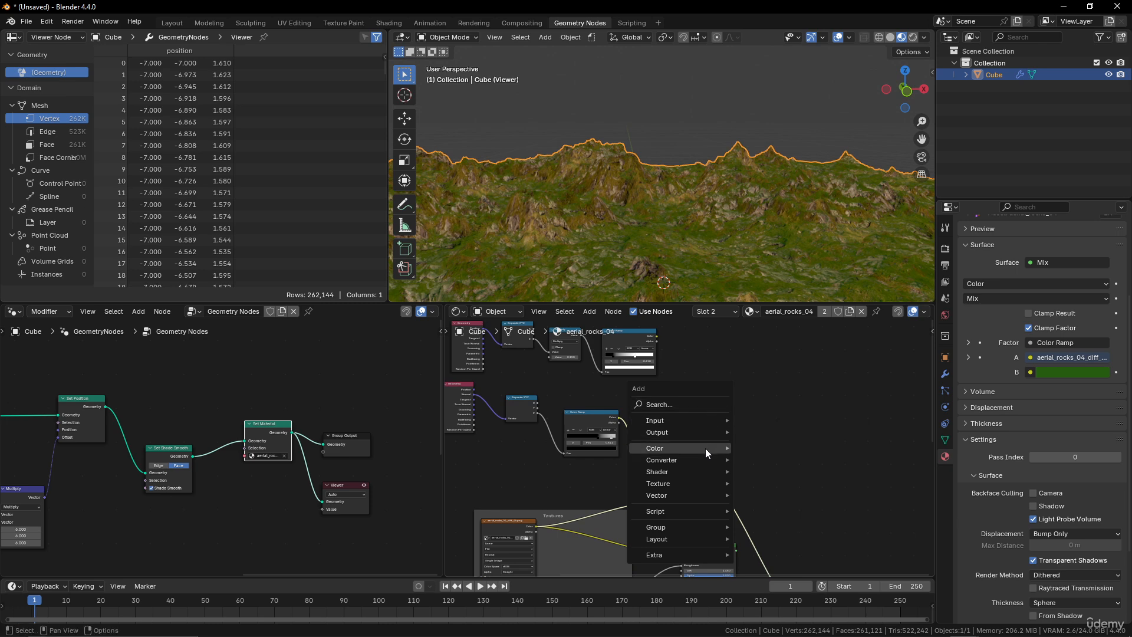
{"action": "mouse_move", "coordinate": [702, 447]}
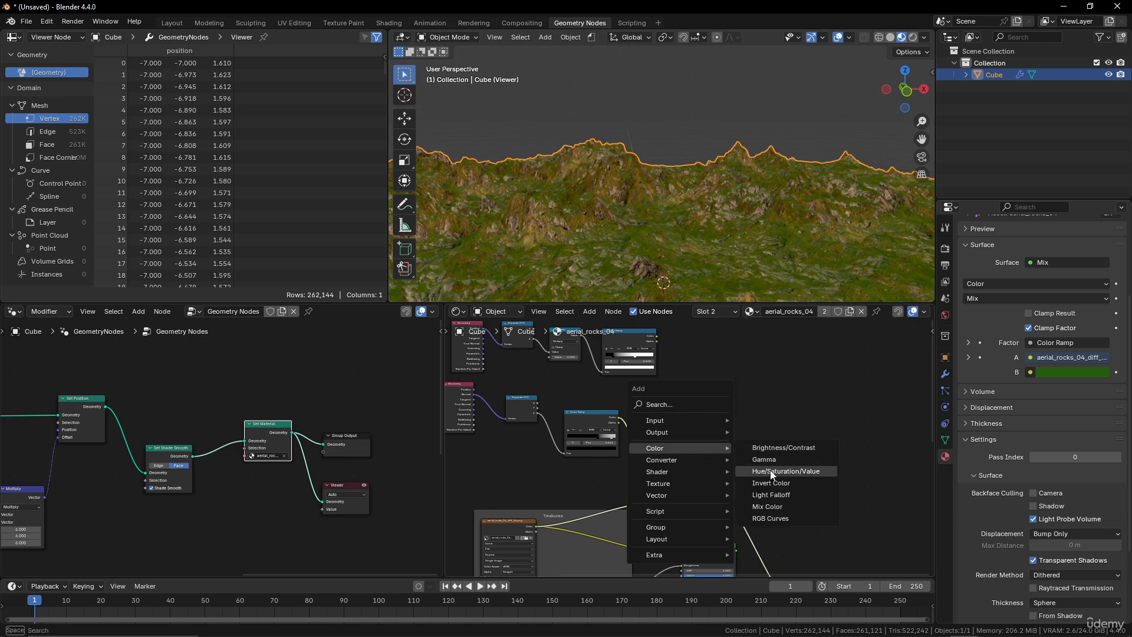
{"action": "left_click", "coordinate": [771, 471]}
{"action": "left_click", "coordinate": [718, 467]}
Set the Hue/Saturation/Value node's saturation to 0.9.
{"action": "scroll", "coordinate": [742, 441], "scroll_direction": "up", "scroll_amount": 6}
{"action": "middle_click_drag", "start_coordinate": [727, 420], "coordinate": [720, 393]}
{"action": "scroll", "coordinate": [720, 392], "scroll_direction": "up", "scroll_amount": 4}
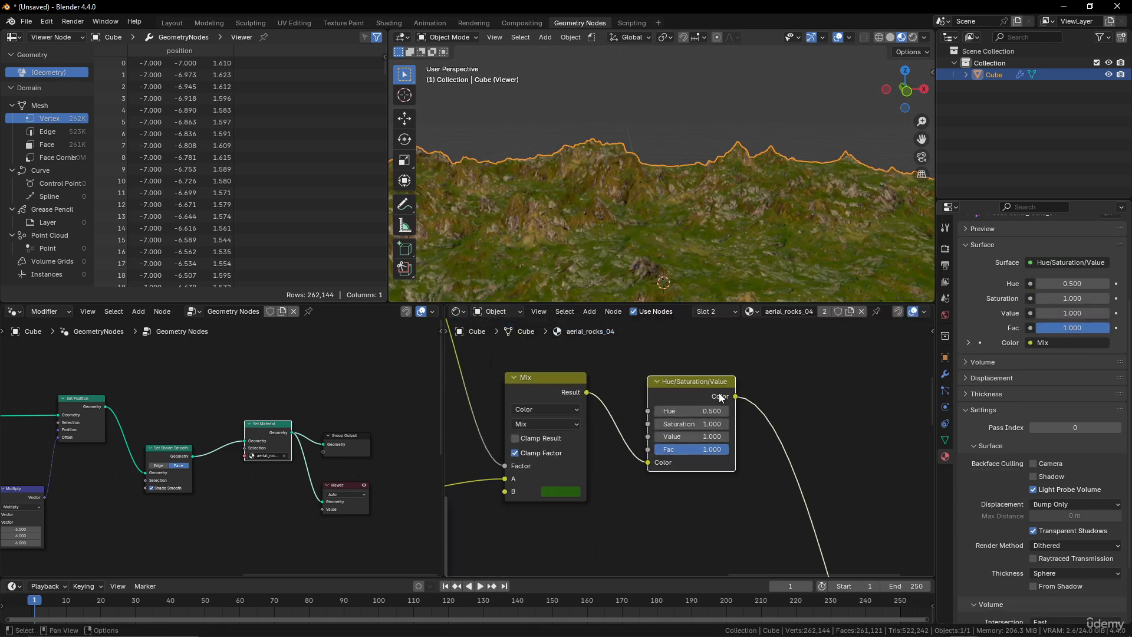
{"action": "left_click_drag", "start_coordinate": [715, 445], "coordinate": [691, 445]}
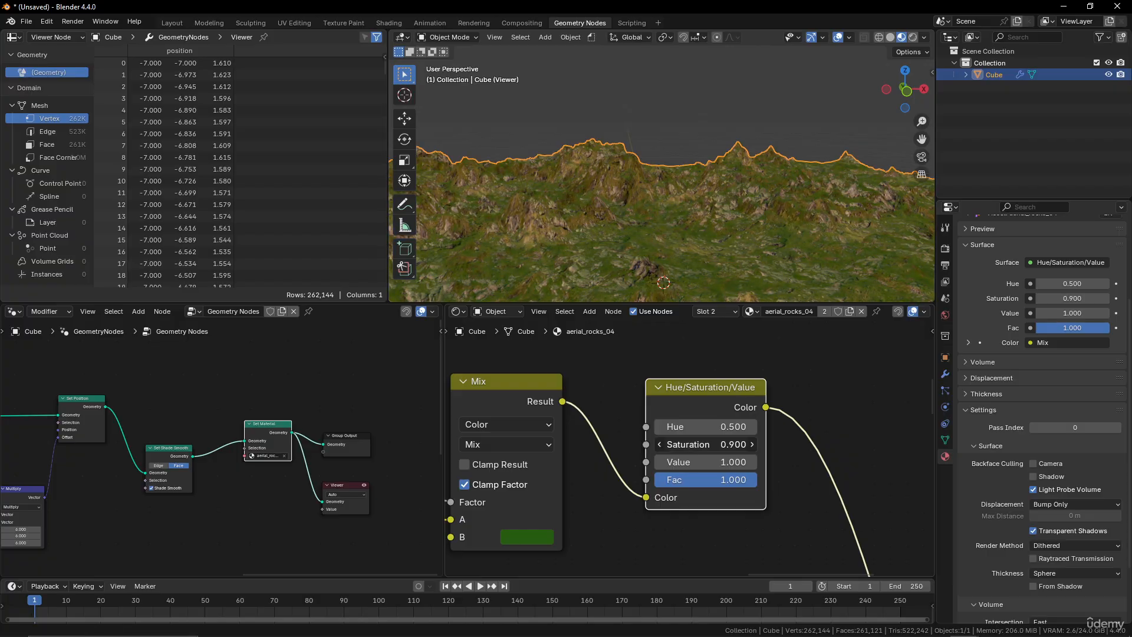
Connect the height Color Ramp's Color output to the Hue/Saturation/Value node's Saturation input.
{"action": "scroll", "coordinate": [649, 401], "scroll_direction": "down", "scroll_amount": 4}
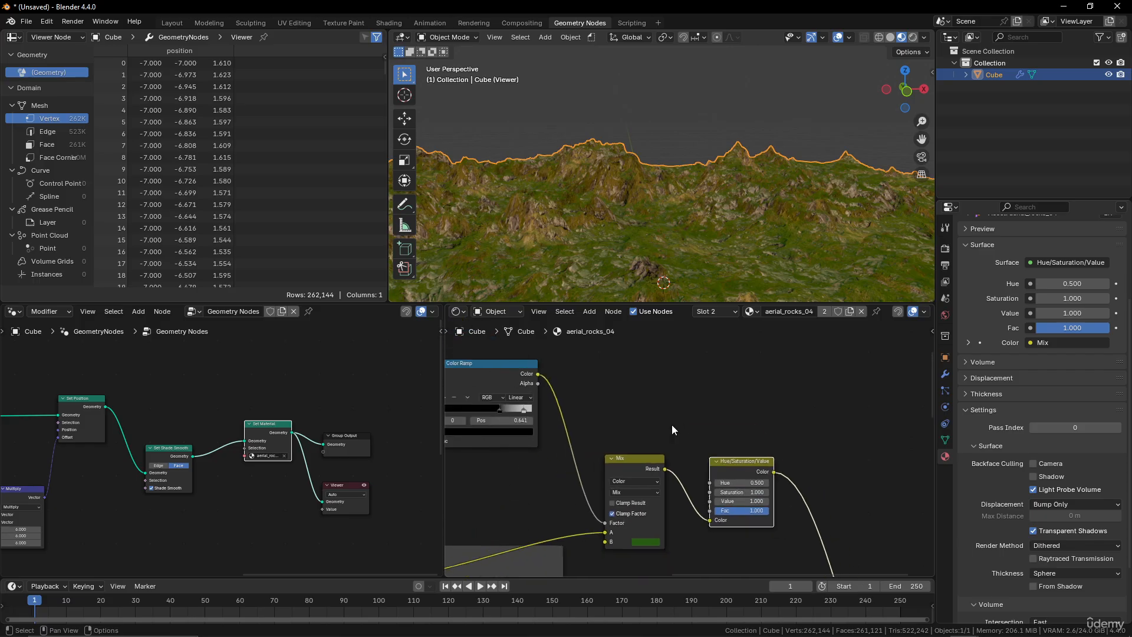
{"action": "middle_click_drag", "start_coordinate": [615, 360], "coordinate": [617, 436]}
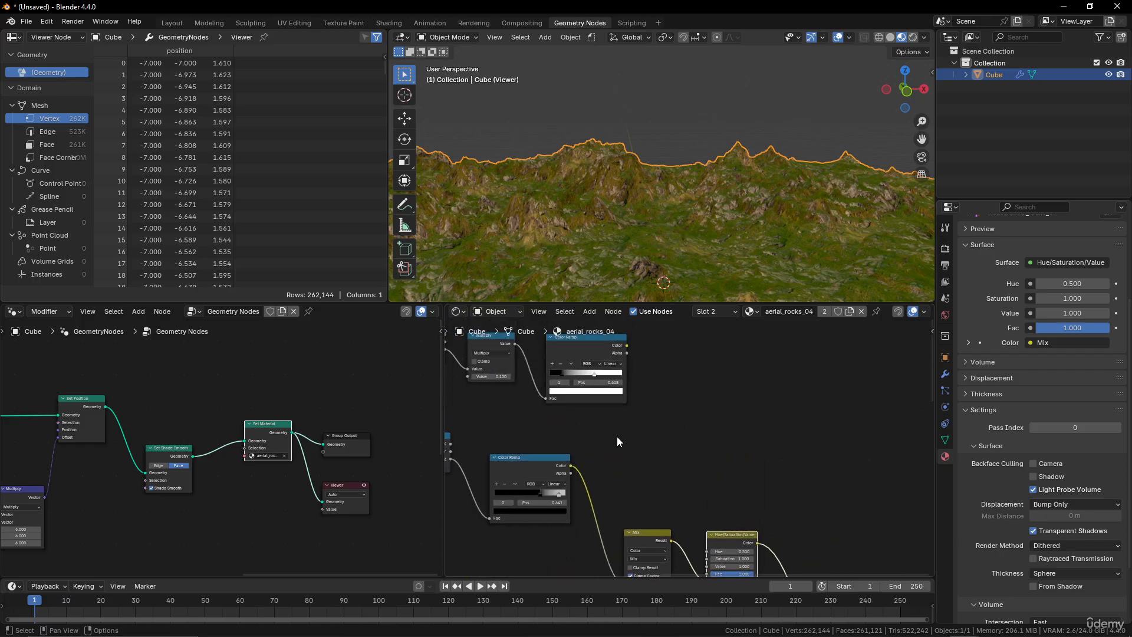
{"action": "left_click_drag", "start_coordinate": [628, 347], "coordinate": [706, 505]}
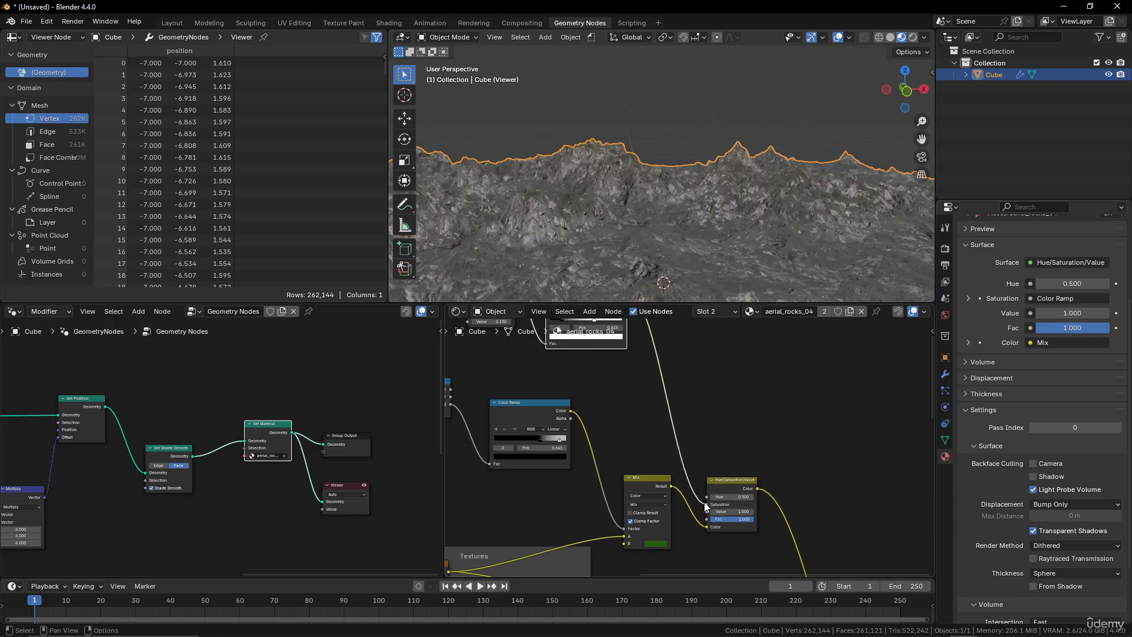
Reposition the Hue/Saturation/Value node higher in the shader node tree, next to the height Color Ramp.
{"action": "middle_click_drag", "start_coordinate": [702, 381], "coordinate": [719, 431]}
{"action": "left_click_drag", "start_coordinate": [745, 523], "coordinate": [746, 423]}
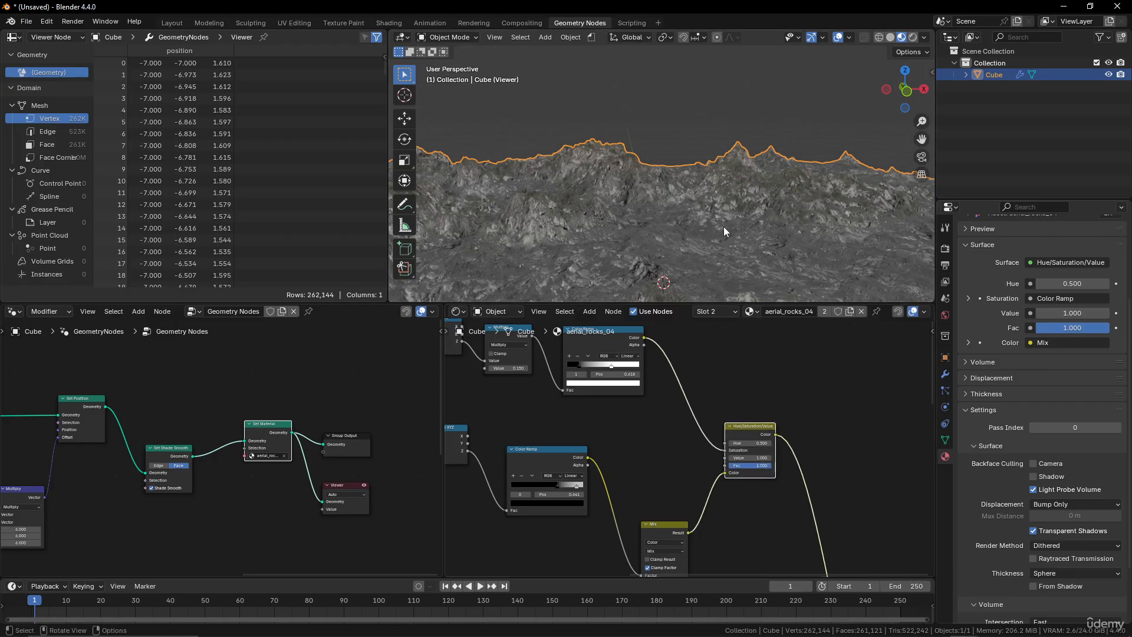
{"action": "middle_click_drag", "start_coordinate": [724, 227], "coordinate": [776, 217]}
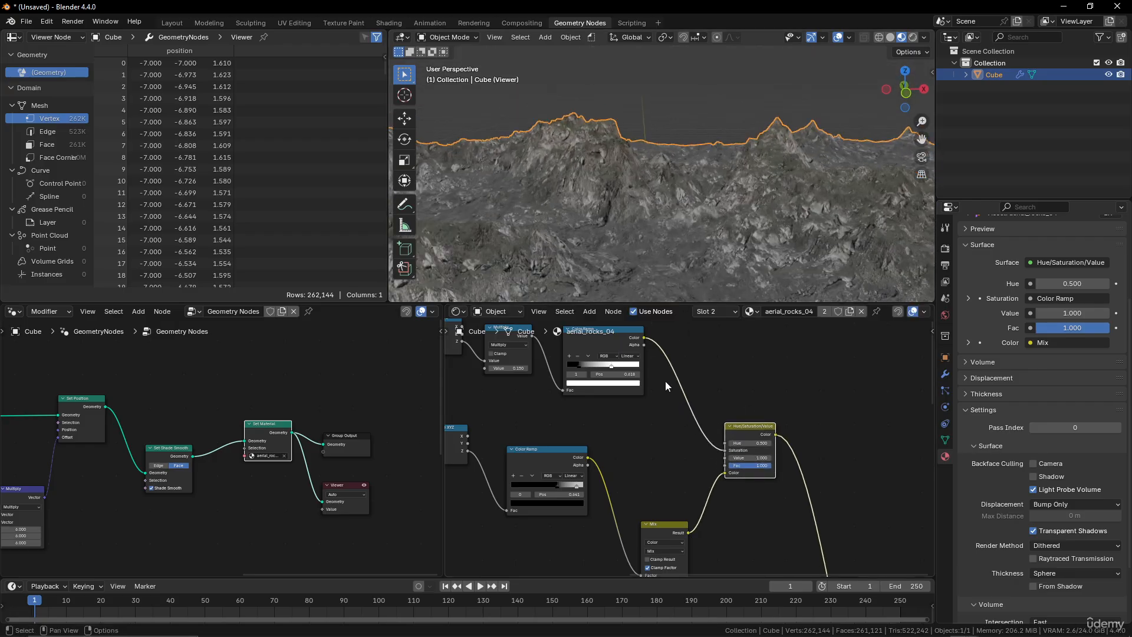
Adjust the height Color Ramp, moving the black stop to the far left and the white stop to about 0.327.
{"action": "scroll", "coordinate": [665, 384], "scroll_direction": "up", "scroll_amount": 3}
{"action": "mouse_move", "coordinate": [650, 424]}
{"action": "left_mouse_down"}
{"action": "mouse_move", "coordinate": [592, 416]}
{"action": "mouse_move", "coordinate": [640, 417]}
{"action": "left_mouse_up"}
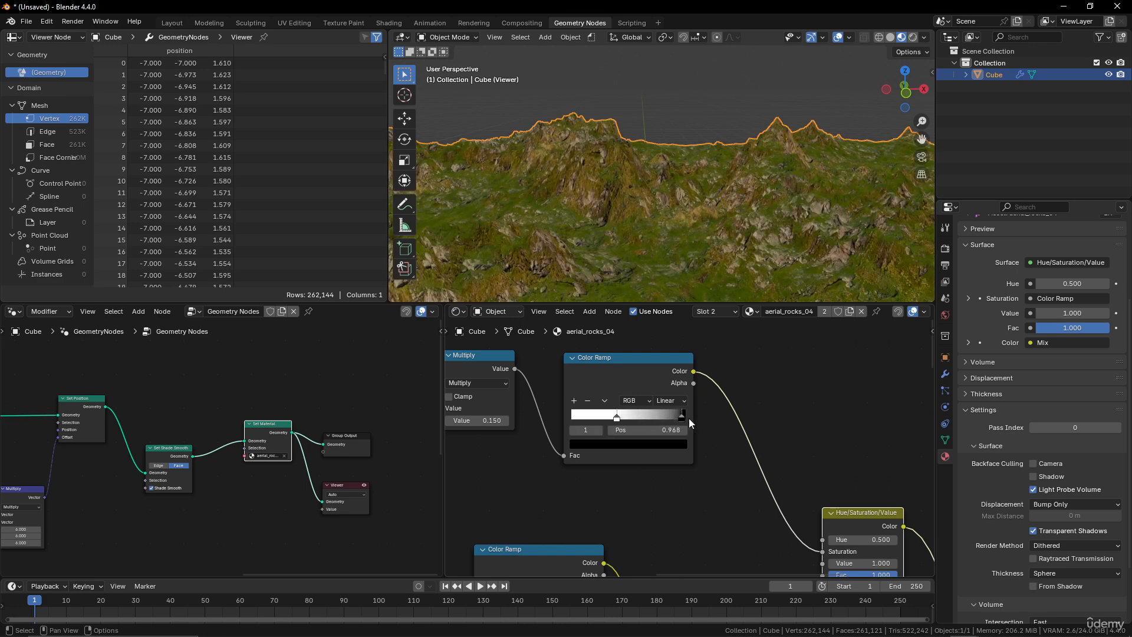
{"action": "left_click_drag", "start_coordinate": [624, 418], "coordinate": [587, 417]}
{"action": "left_click_drag", "start_coordinate": [684, 418], "coordinate": [606, 416]}
{"action": "middle_click_drag", "start_coordinate": [813, 112], "coordinate": [740, 190]}
{"action": "scroll", "coordinate": [742, 190], "scroll_direction": "up", "scroll_amount": 2}
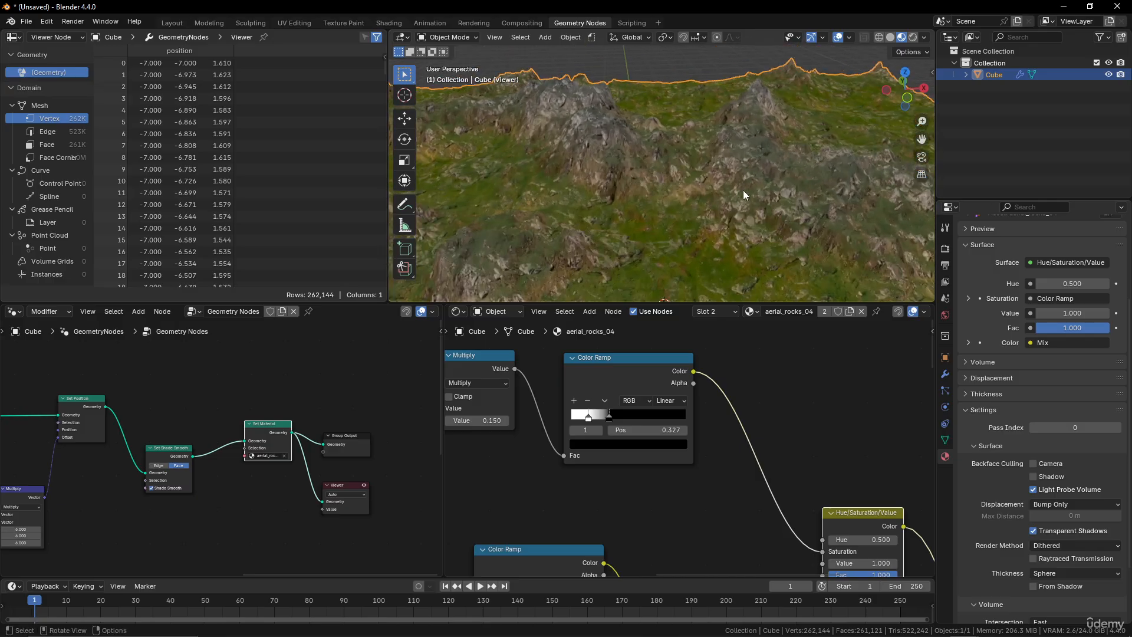
{"action": "middle_click_drag", "start_coordinate": [786, 228], "coordinate": [752, 203]}
Preview the Principled BSDF again and connect the Hue/Saturation/Value node's Color output to its Base Color input.
{"action": "scroll", "coordinate": [829, 483], "scroll_direction": "down", "scroll_amount": 3}
{"action": "scroll", "coordinate": [829, 483], "scroll_direction": "down", "scroll_amount": 8, "text": "shift"}
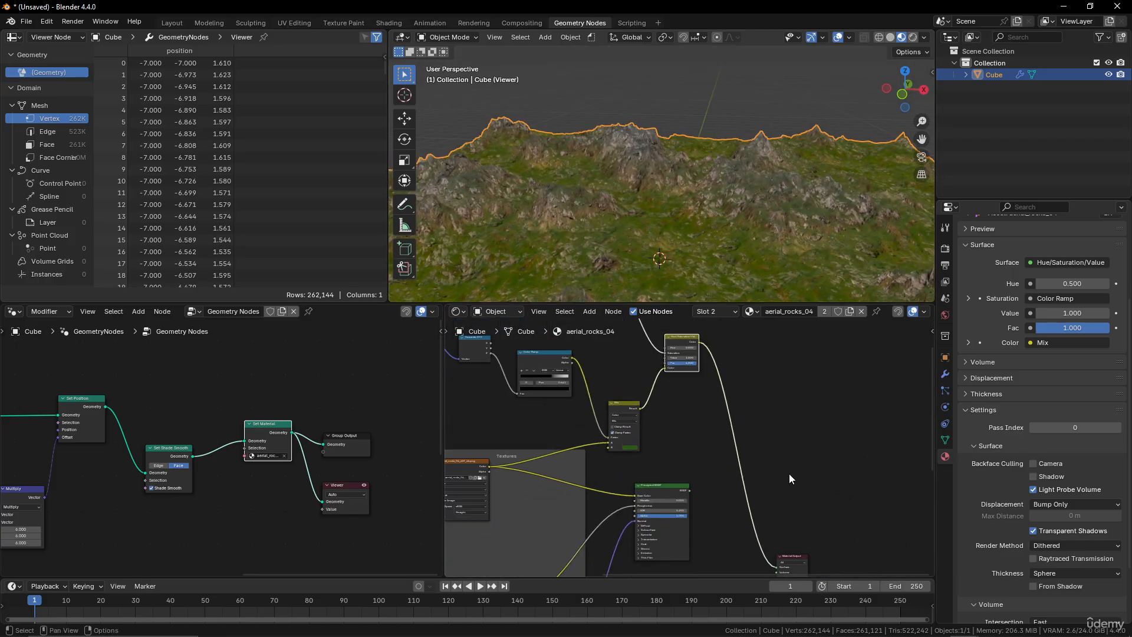
{"action": "left_click", "coordinate": [690, 446], "text": "ctrl+shift"}
{"action": "middle_click_drag", "start_coordinate": [777, 247], "coordinate": [730, 267]}
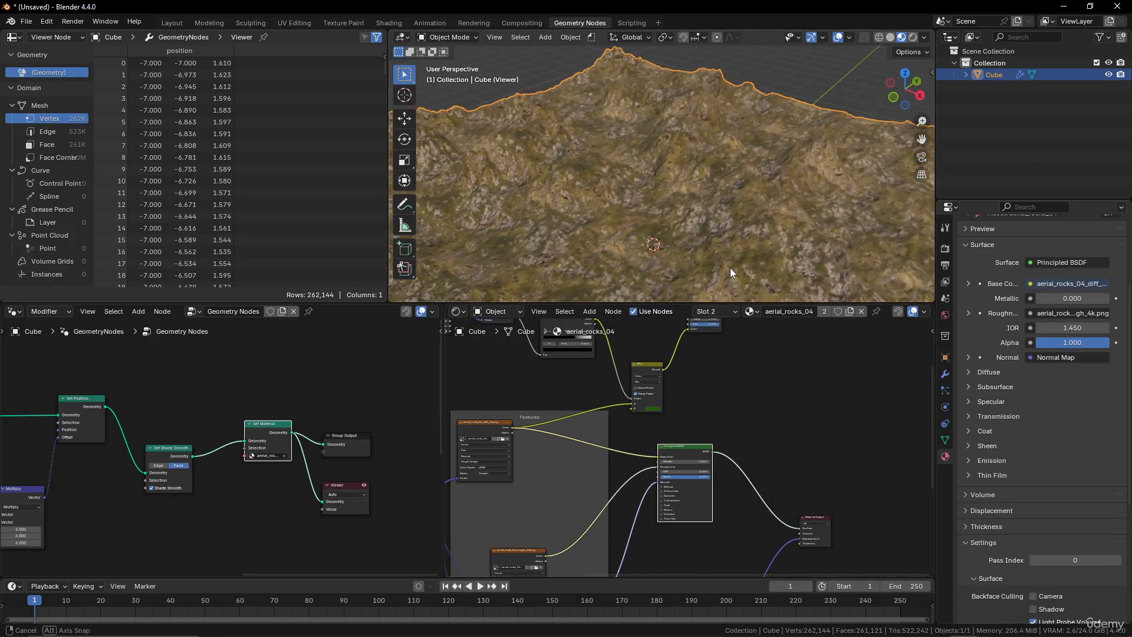
{"action": "scroll", "coordinate": [722, 369], "scroll_direction": "up", "scroll_amount": 2}
{"action": "middle_click_drag", "start_coordinate": [666, 356], "coordinate": [610, 433]}
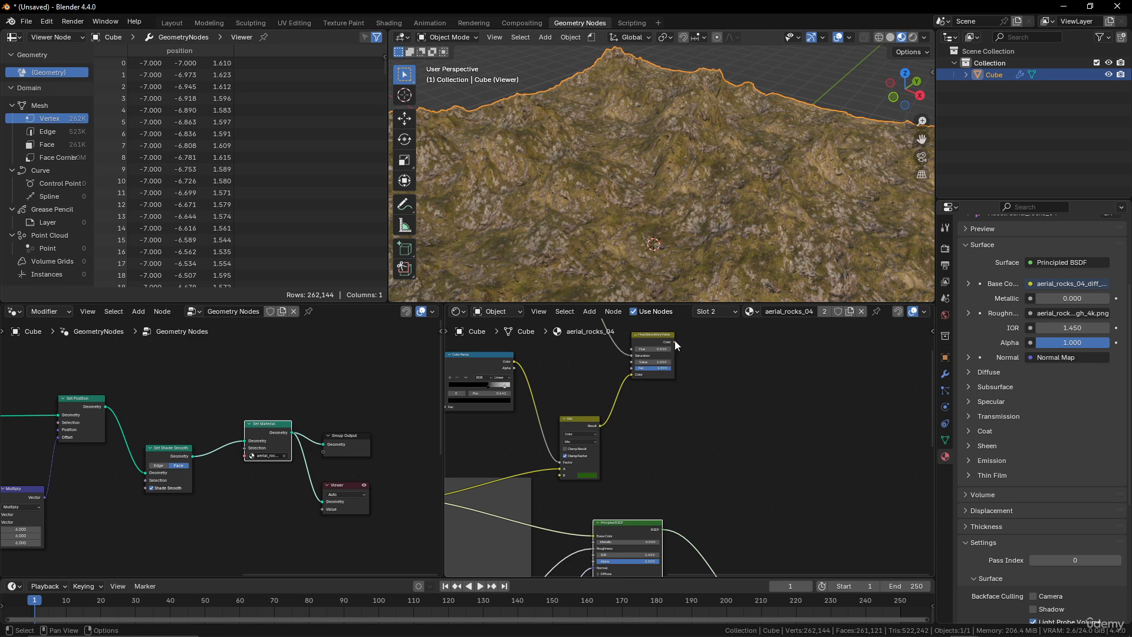
{"action": "left_click_drag", "start_coordinate": [674, 341], "coordinate": [594, 535]}
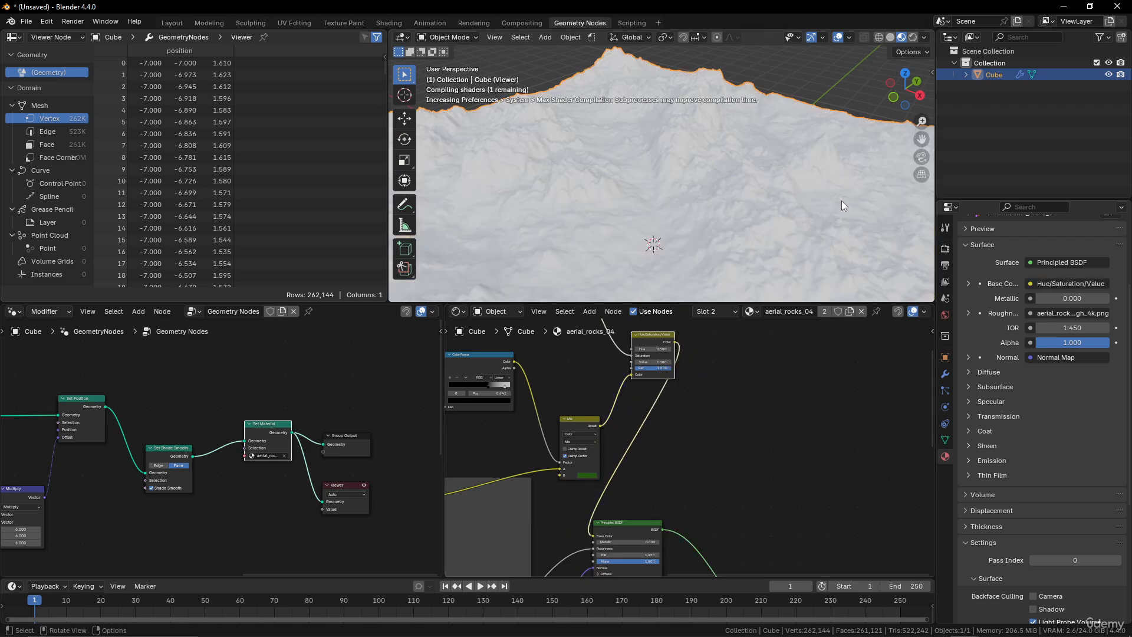
Change the Mix node's grass color to hue 0.254 and saturation 0.712.
{"action": "middle_click_drag", "start_coordinate": [804, 175], "coordinate": [773, 240]}
{"action": "scroll", "coordinate": [663, 449], "scroll_direction": "up", "scroll_amount": 2}
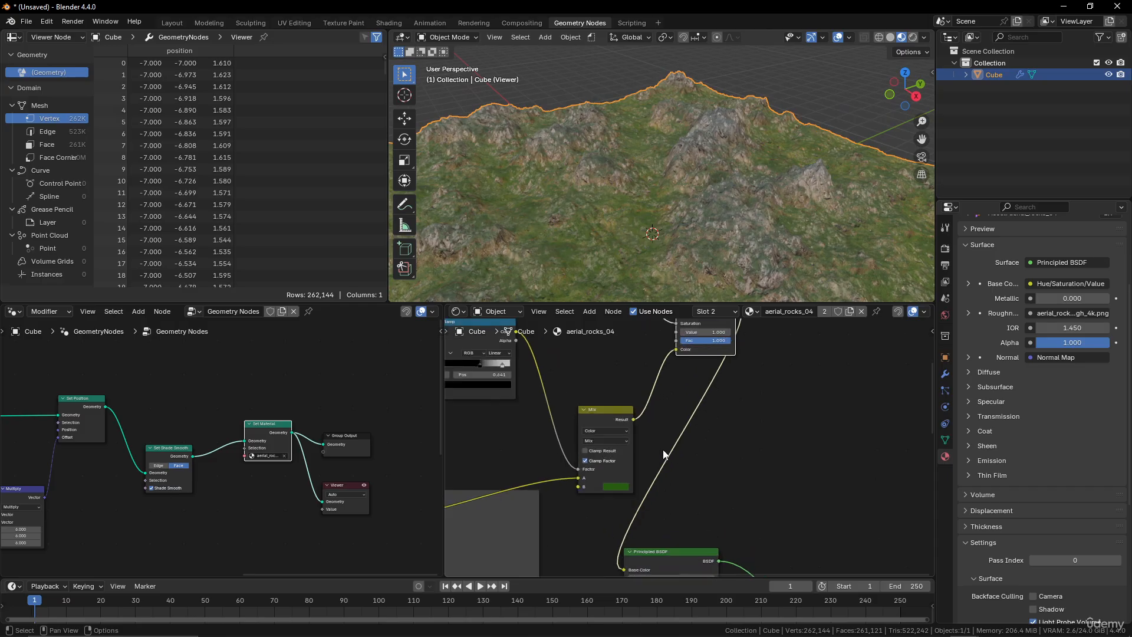
{"action": "scroll", "coordinate": [663, 449], "scroll_direction": "up", "scroll_amount": 1}
{"action": "left_click", "coordinate": [604, 493]}
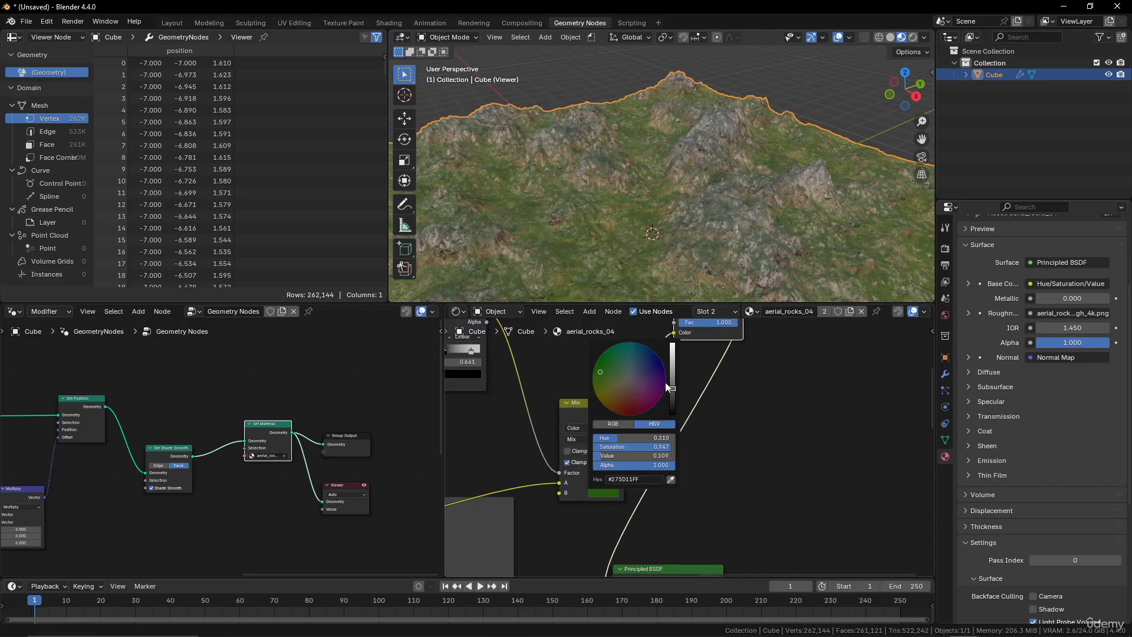
{"action": "left_click_drag", "start_coordinate": [606, 373], "coordinate": [601, 382]}
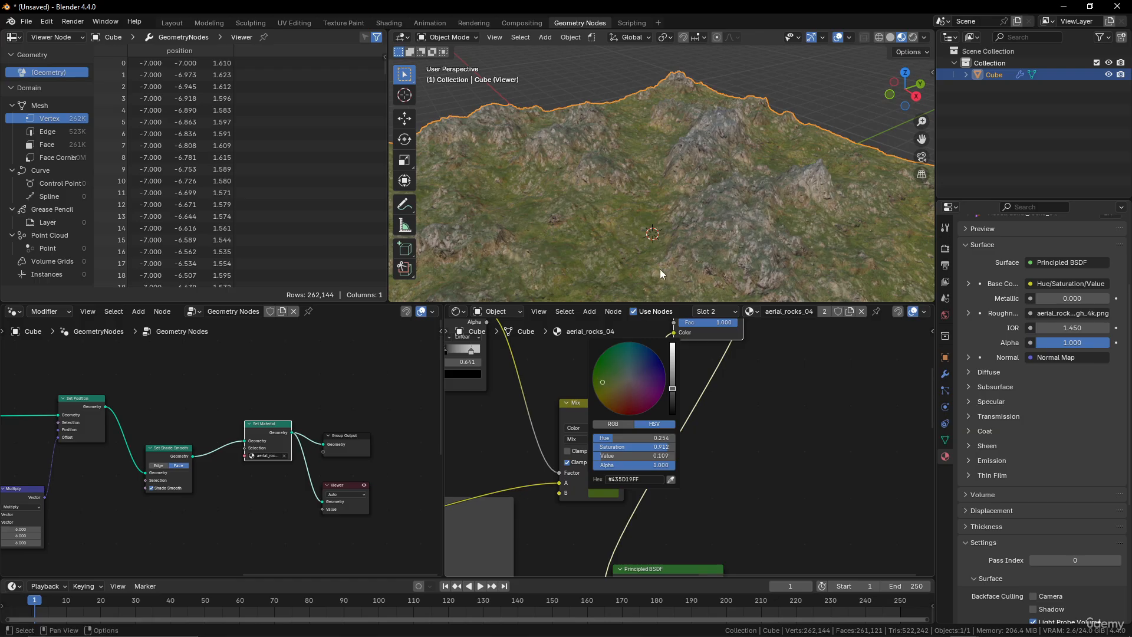
{"action": "middle_click_drag", "start_coordinate": [665, 254], "coordinate": [790, 202]}
Examine the Geometry Nodes tree driving the terrain.
{"action": "scroll", "coordinate": [705, 176], "scroll_direction": "down", "scroll_amount": 4}
{"action": "scroll", "coordinate": [667, 184], "scroll_direction": "up", "scroll_amount": 5}
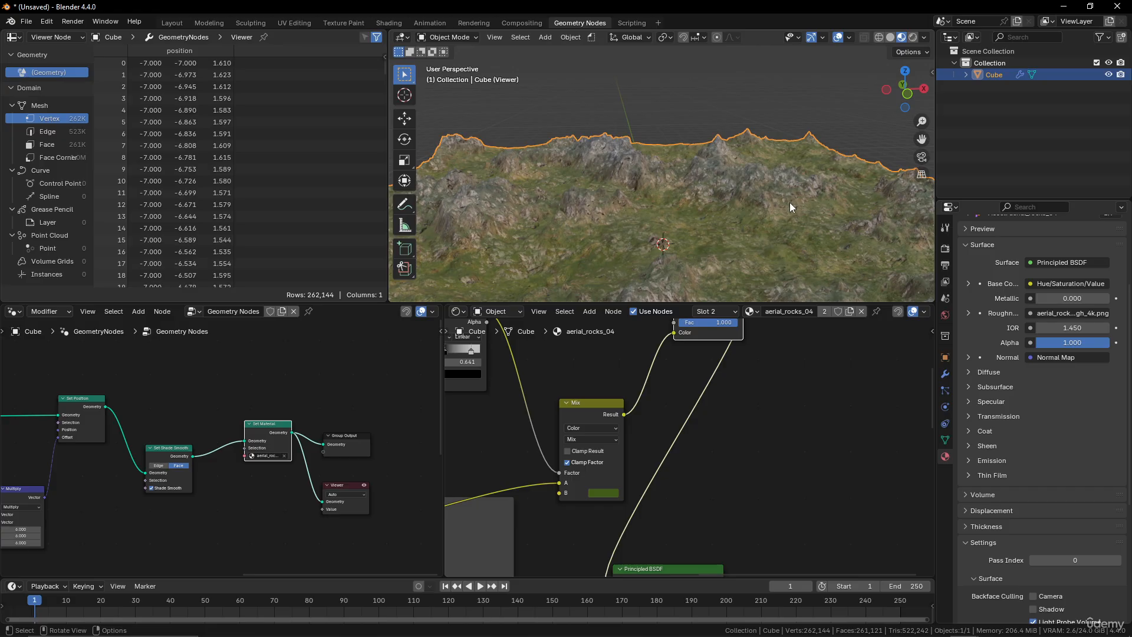
{"action": "scroll", "coordinate": [203, 382], "scroll_direction": "down", "scroll_amount": 5}
{"action": "middle_click_drag", "start_coordinate": [168, 388], "coordinate": [325, 383]}
{"action": "scroll", "coordinate": [236, 415], "scroll_direction": "up", "scroll_amount": 4}
{"action": "middle_click_drag", "start_coordinate": [222, 422], "coordinate": [247, 399]}
{"action": "scroll", "coordinate": [239, 415], "scroll_direction": "down", "scroll_amount": 4}
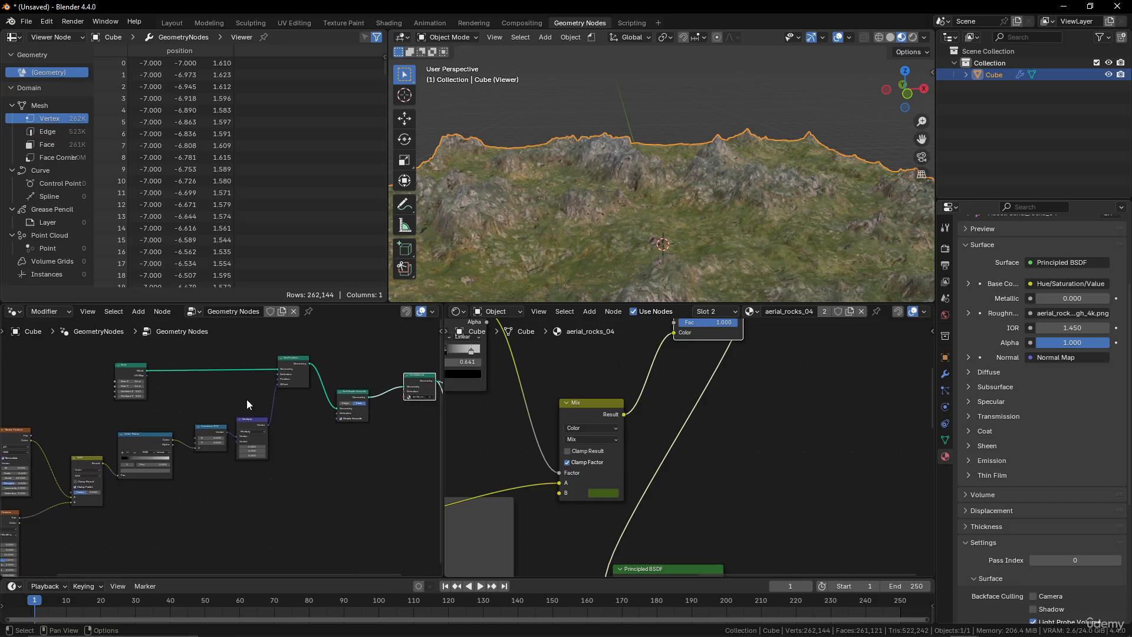